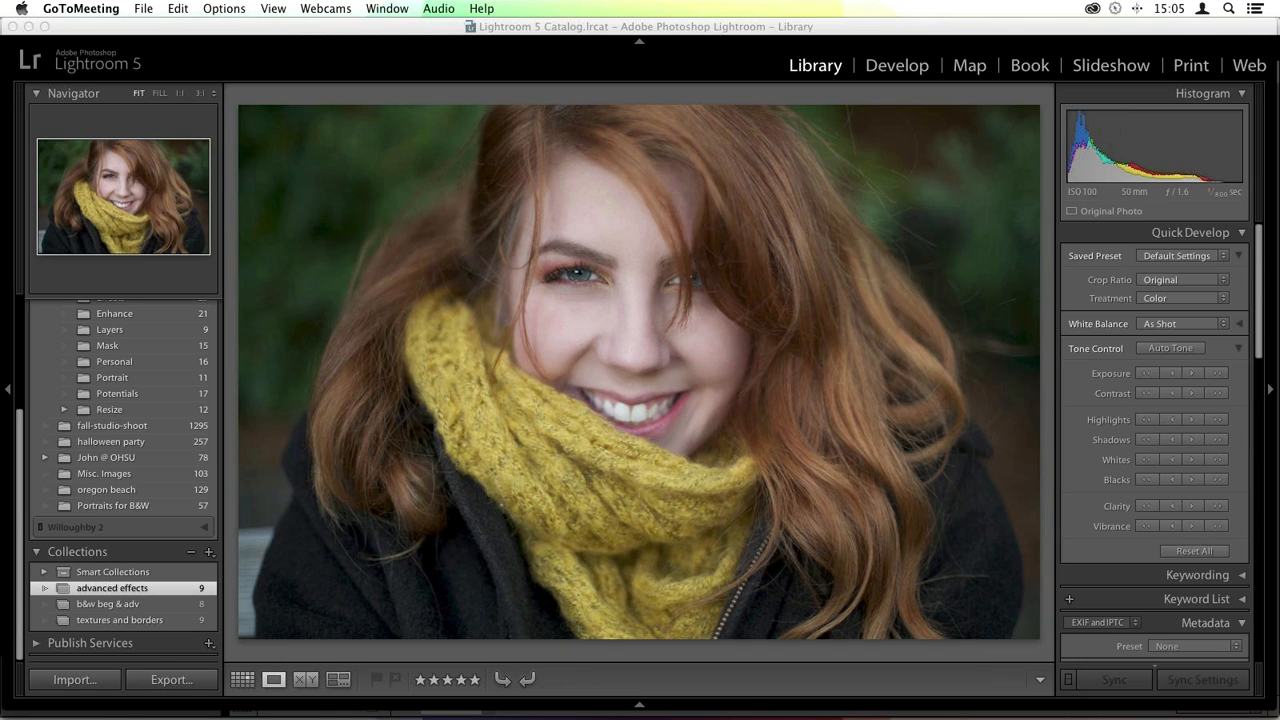
# Start editing the portrait photo in Perfect Effects 8 from the Lightroom library
pyautogui.click(799, 26)
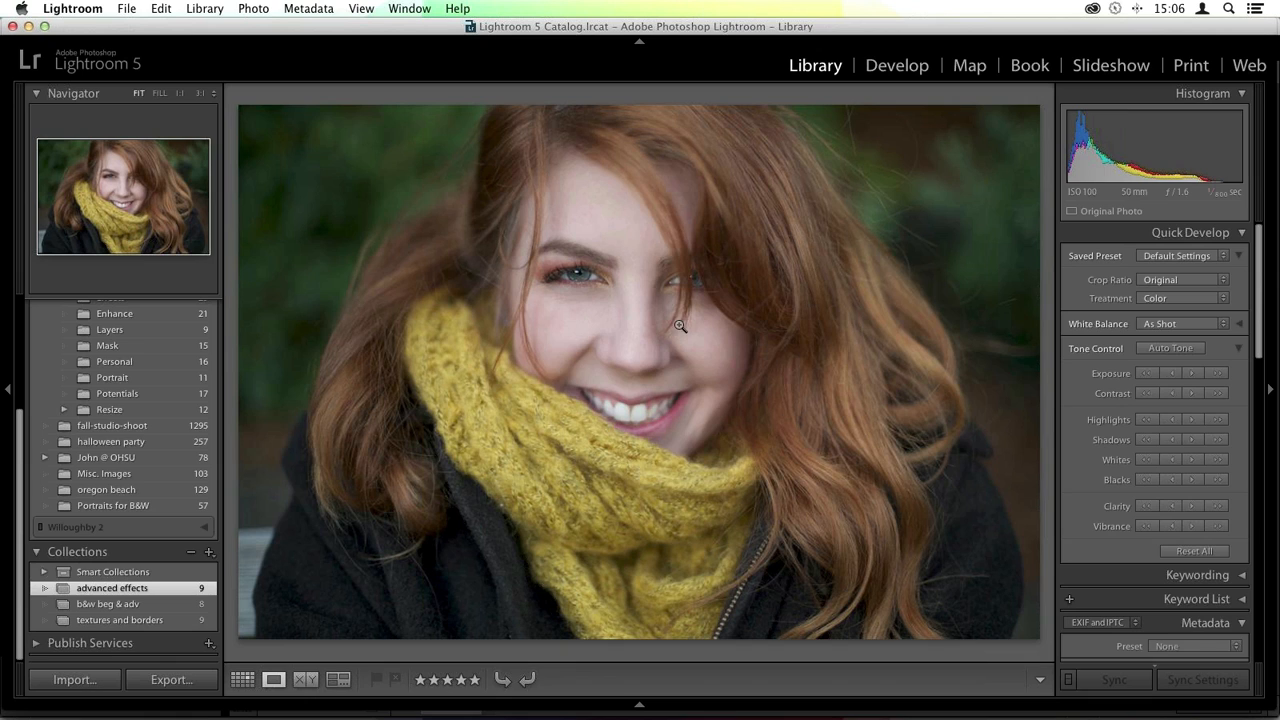
pyautogui.rightClick(608, 248)
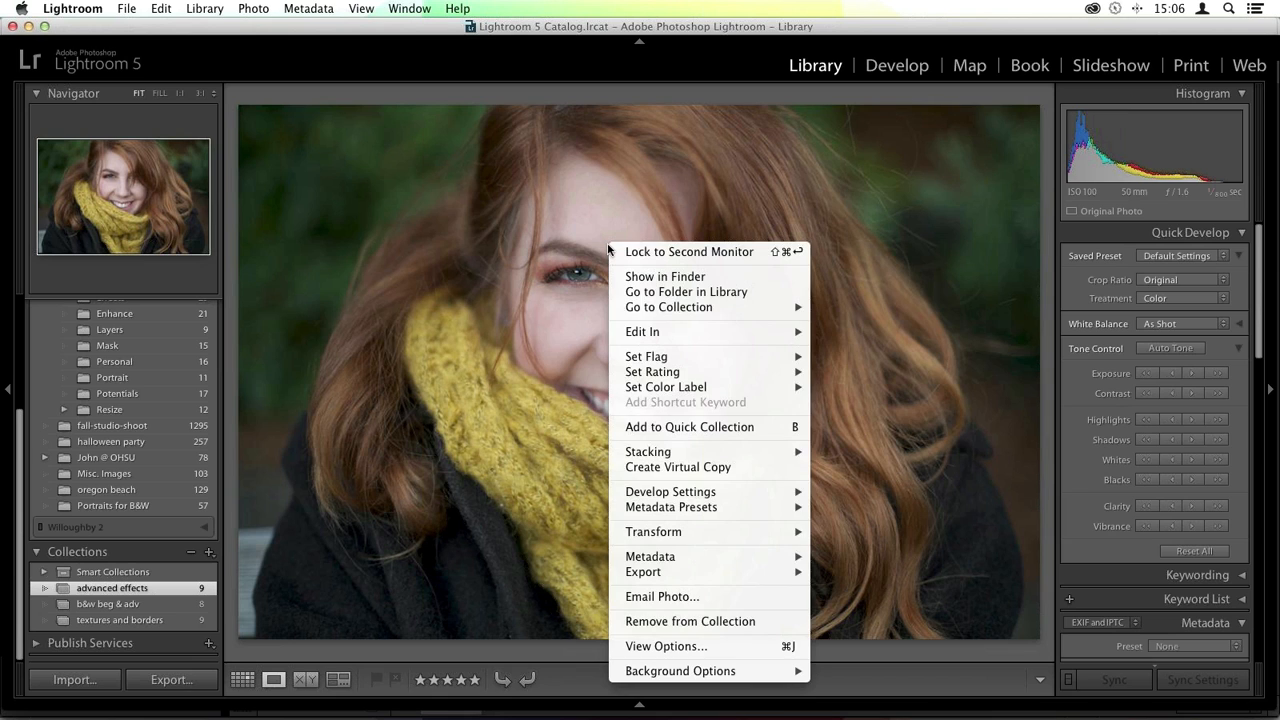
pyautogui.moveTo(787, 339)
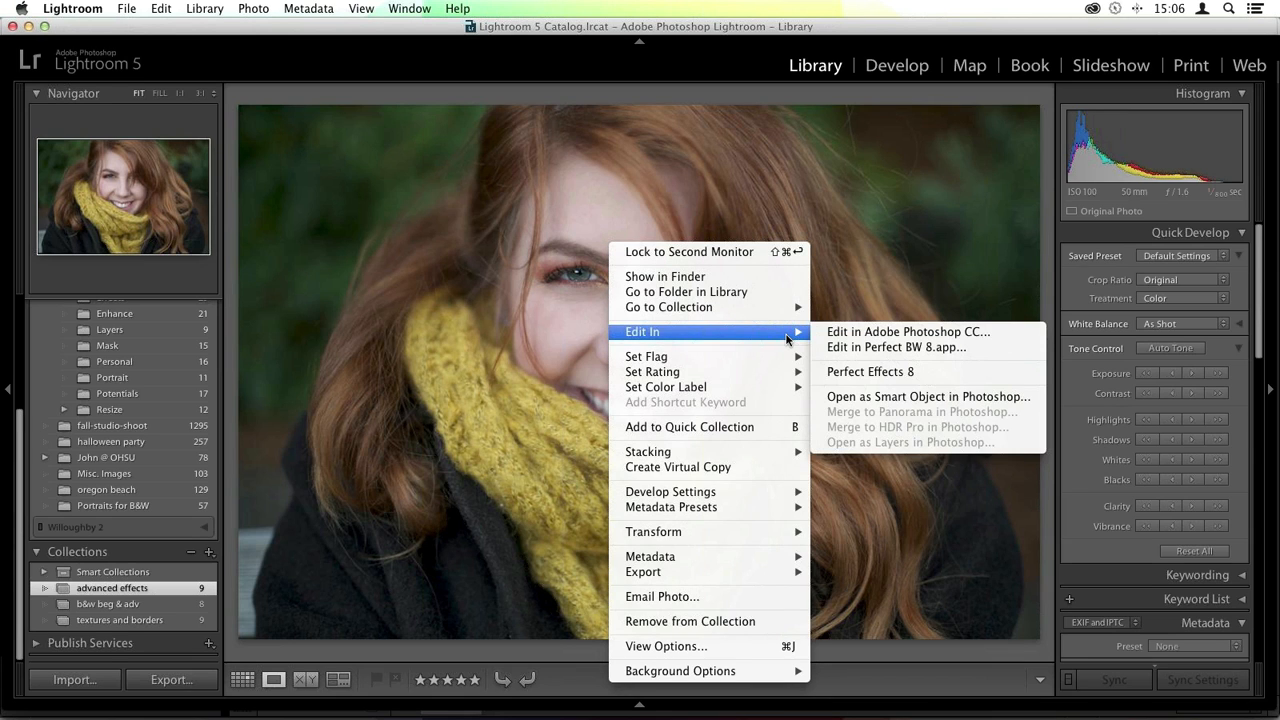
pyautogui.click(895, 377)
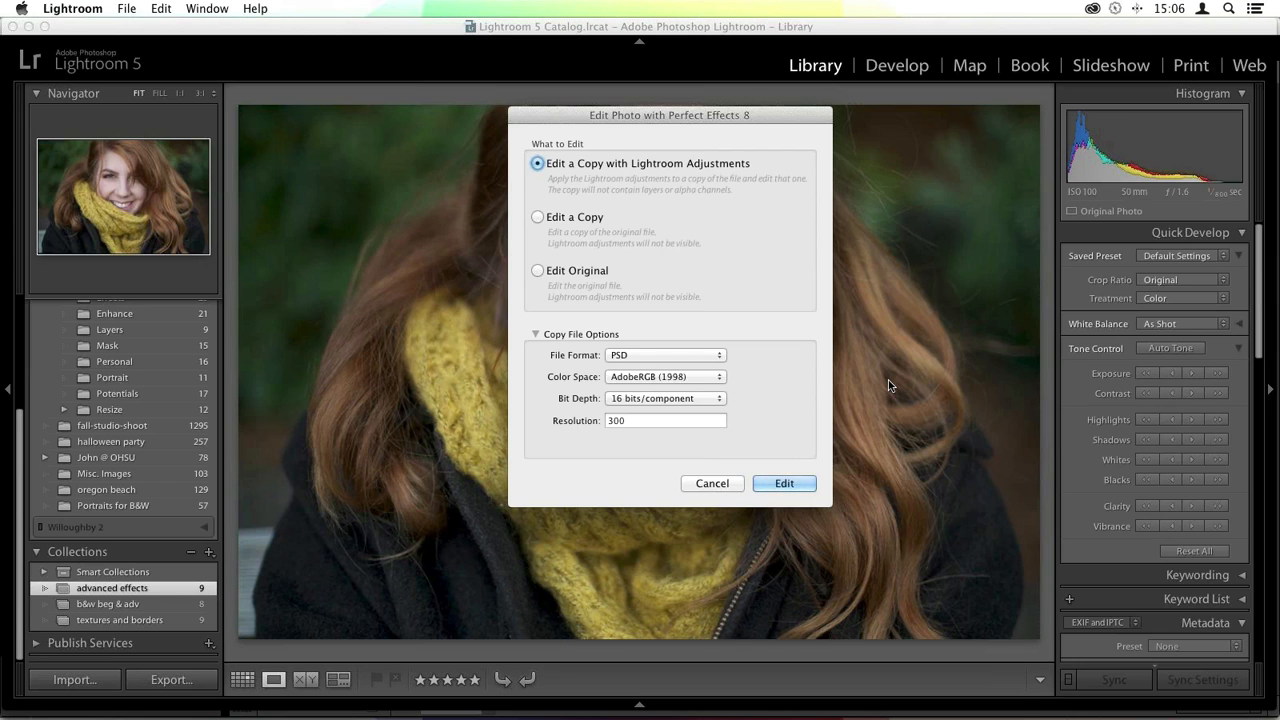
# Keep PSD as the copy's file format, set its bit depth to 8 bits/component and open it for editing
pyautogui.click(667, 356)
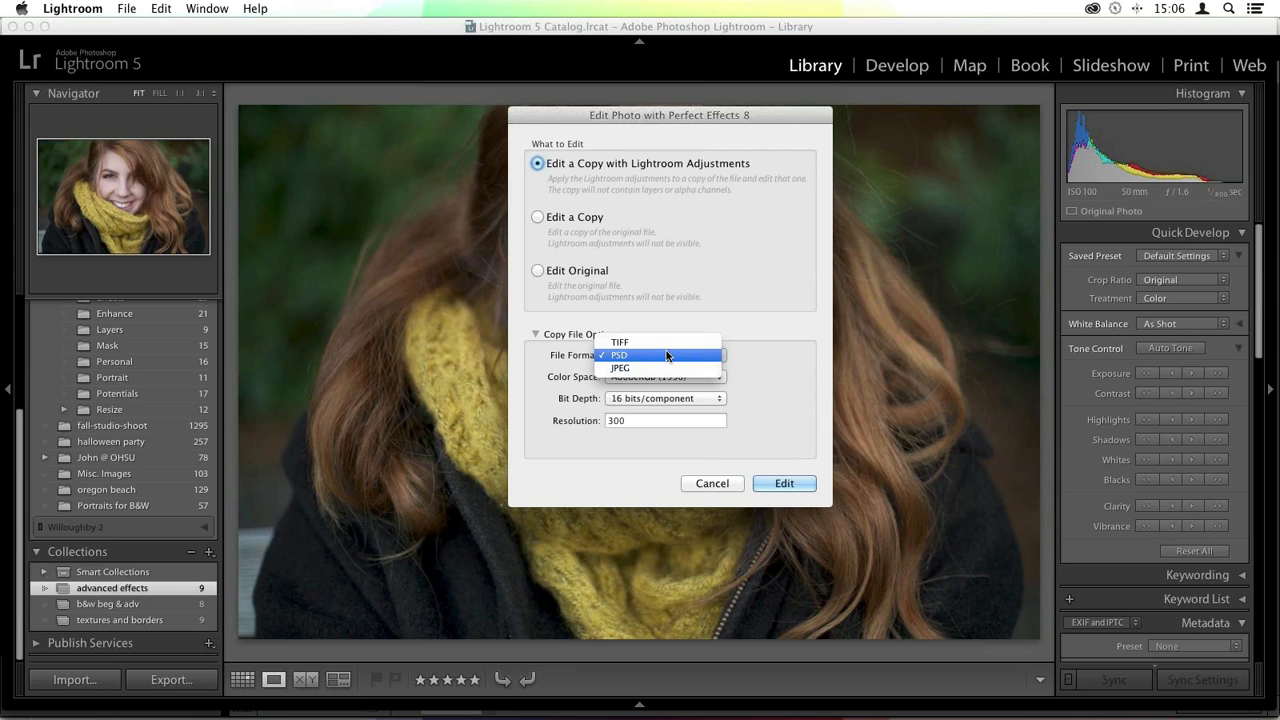
pyautogui.click(667, 355)
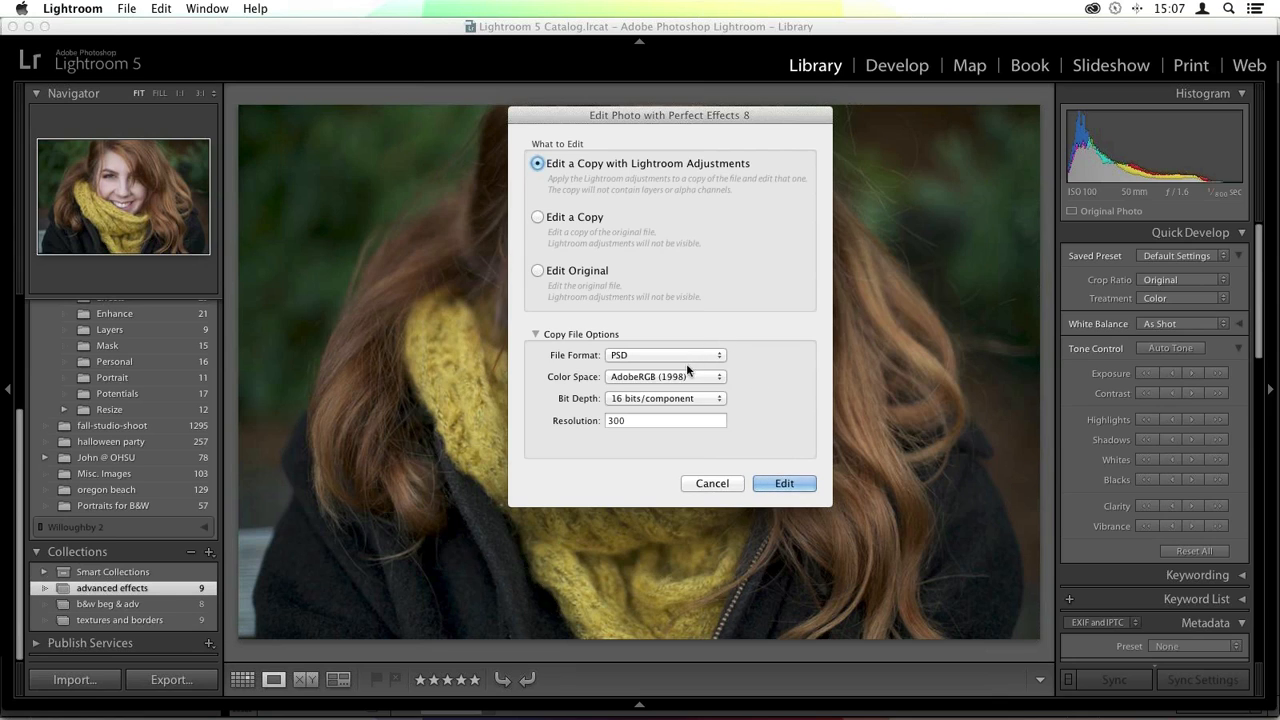
pyautogui.click(689, 397)
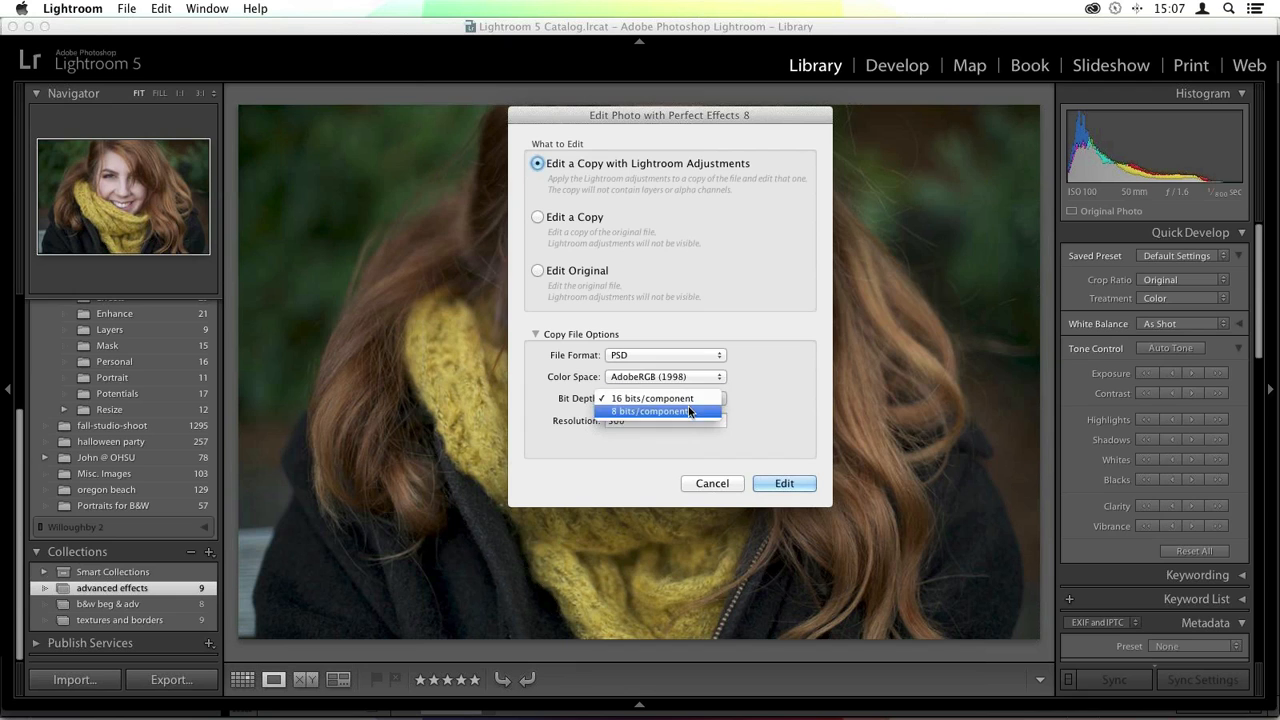
pyautogui.click(689, 411)
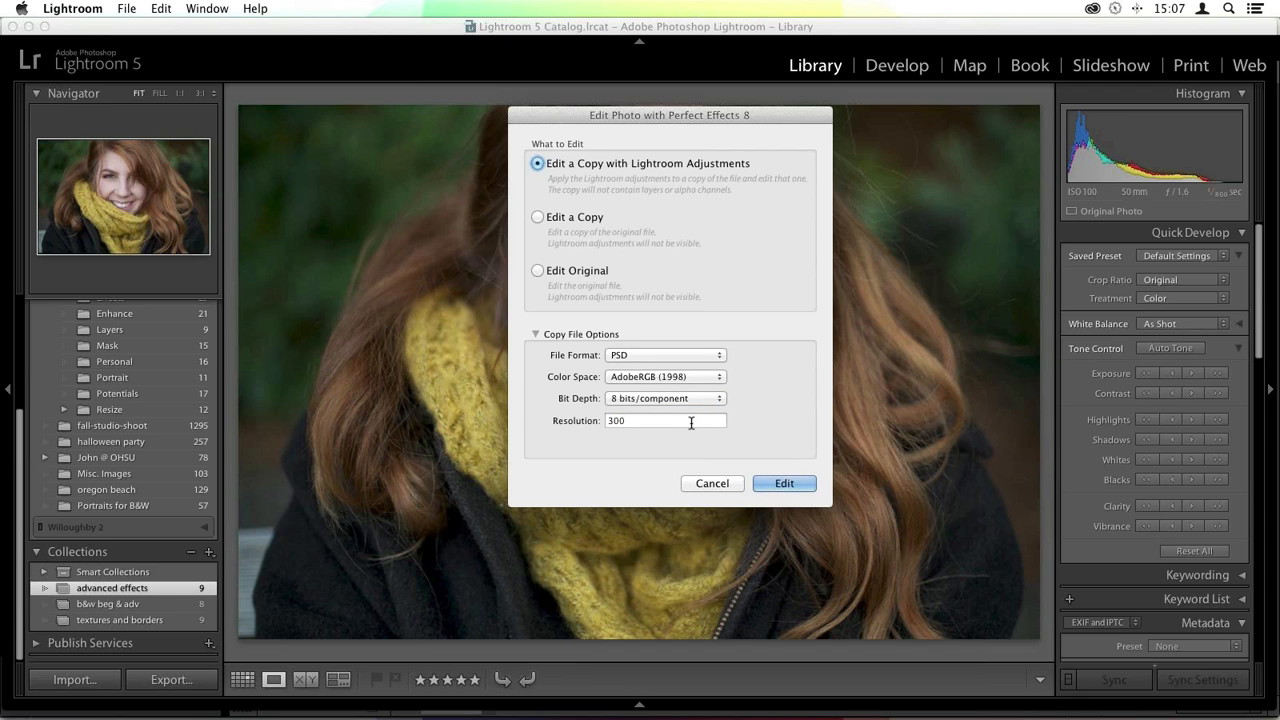
pyautogui.click(785, 483)
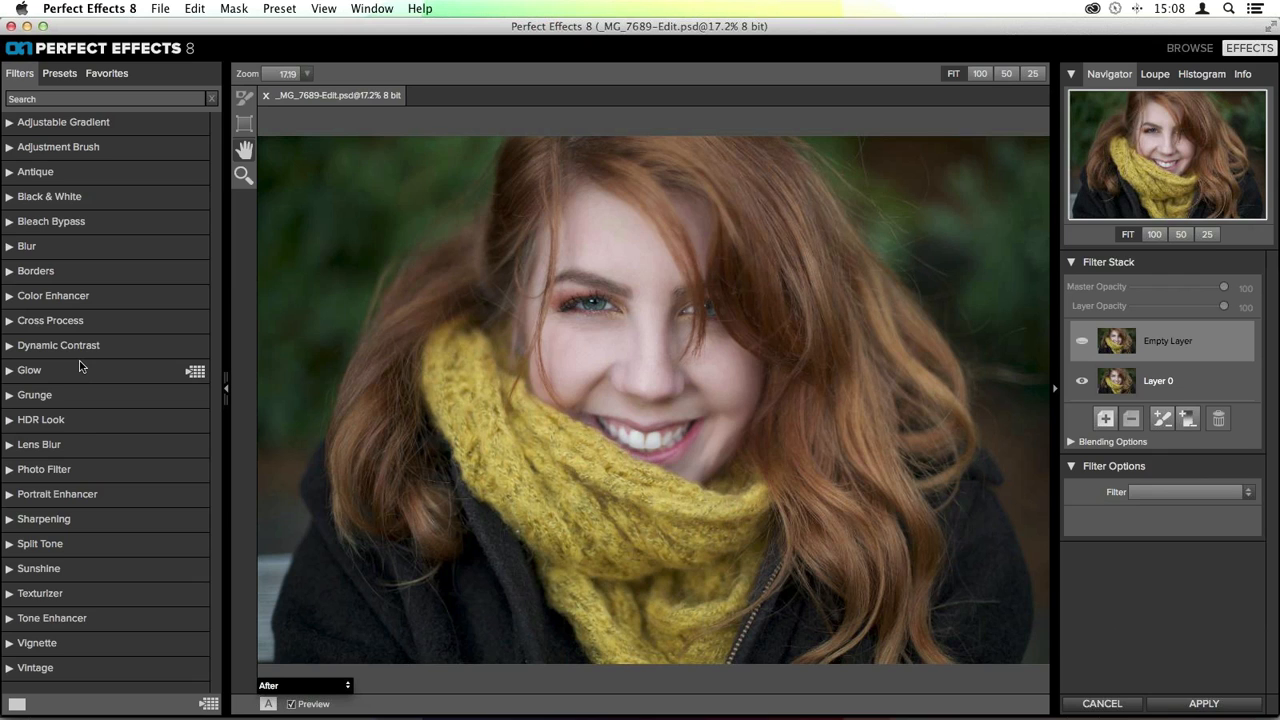
# Browse the Vintage filter's presets and apply Red - Yellow to the portrait
pyautogui.click(36, 668)
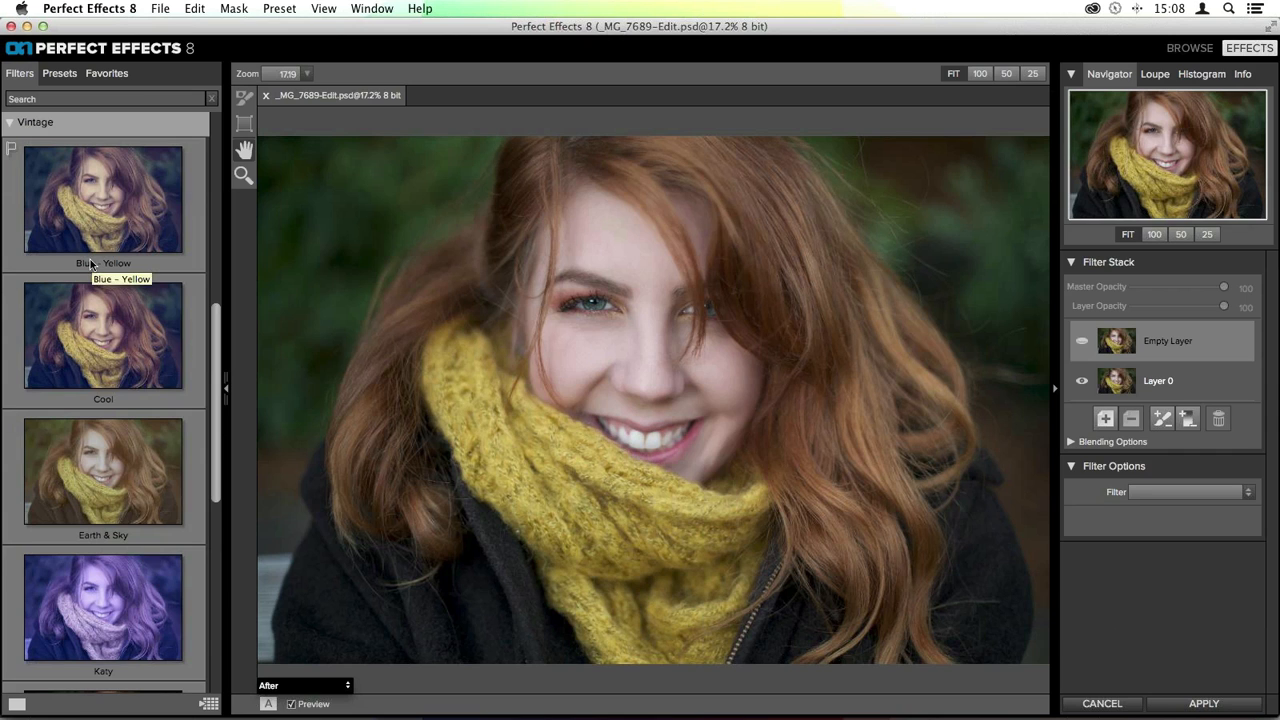
pyautogui.scroll(-5, 90, 263)
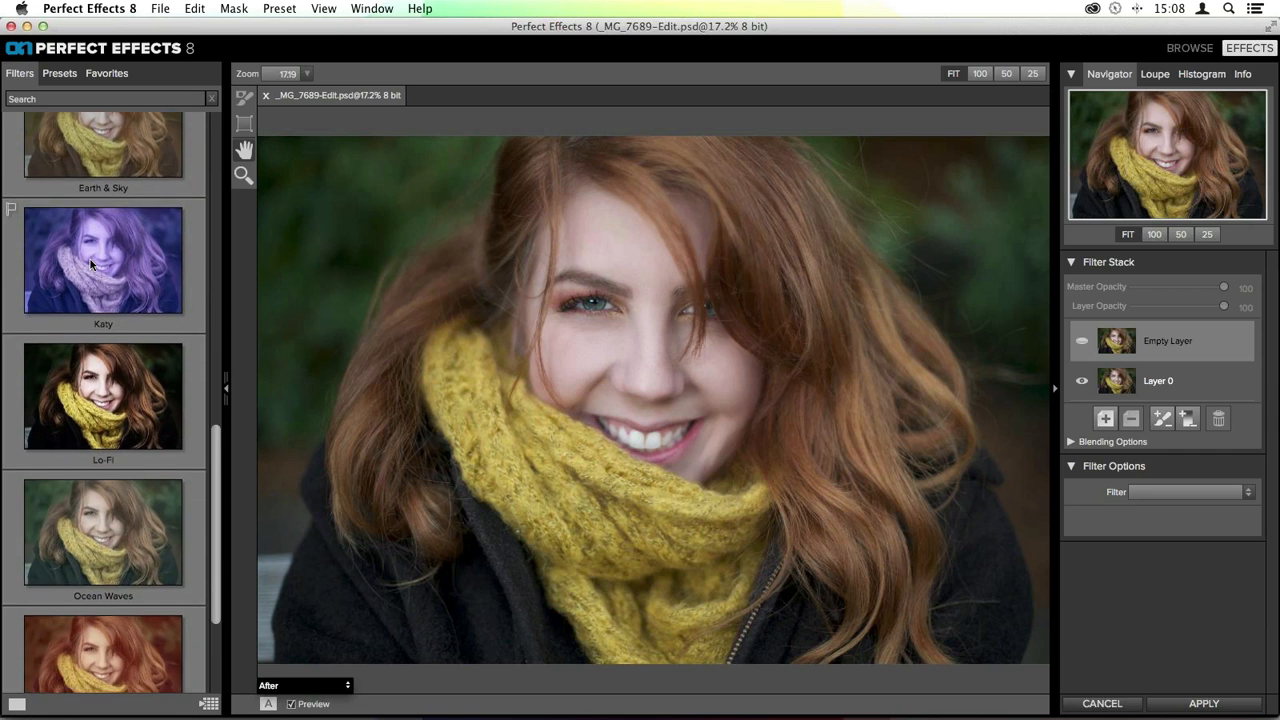
pyautogui.scroll(-3, 90, 263)
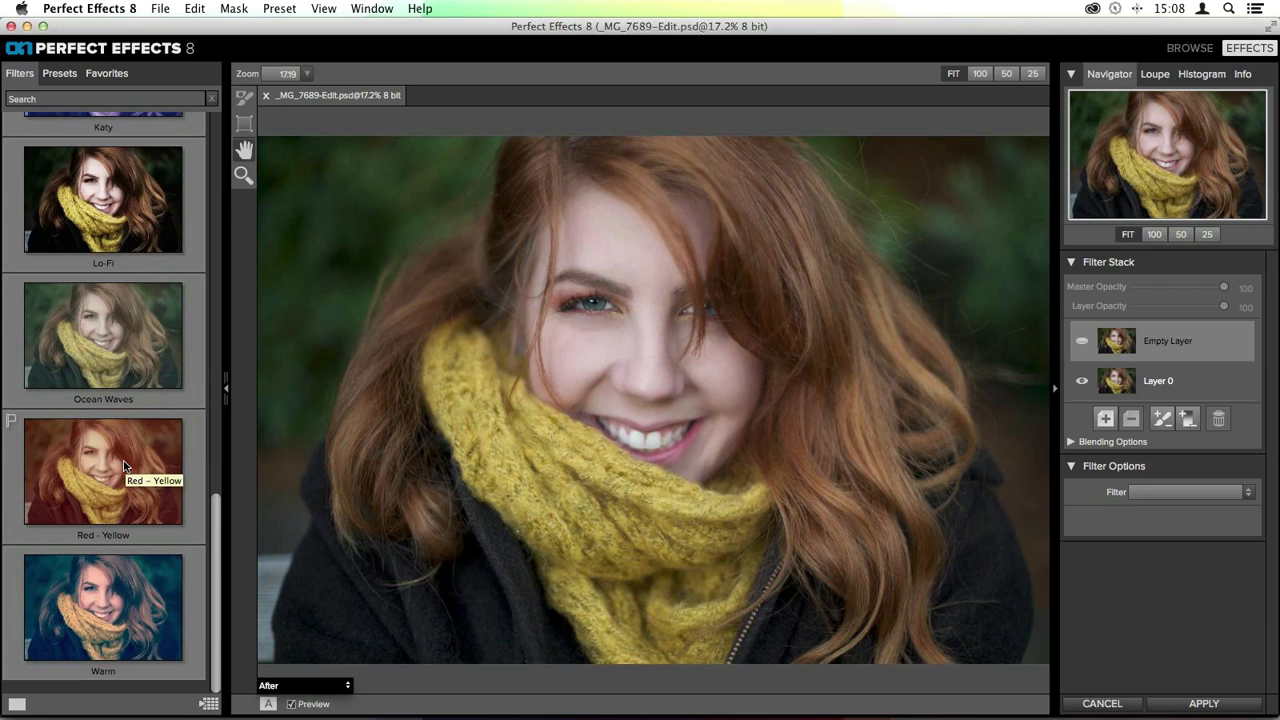
pyautogui.scroll(1, 124, 465)
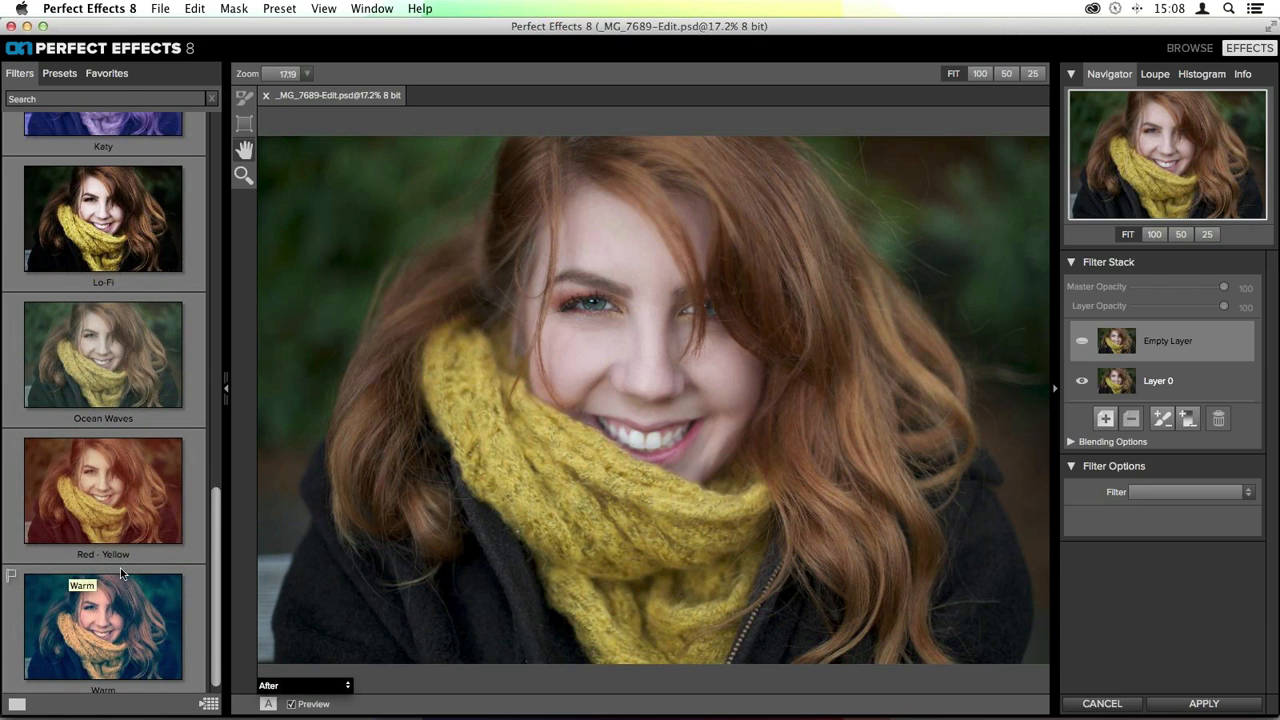
pyautogui.click(120, 502)
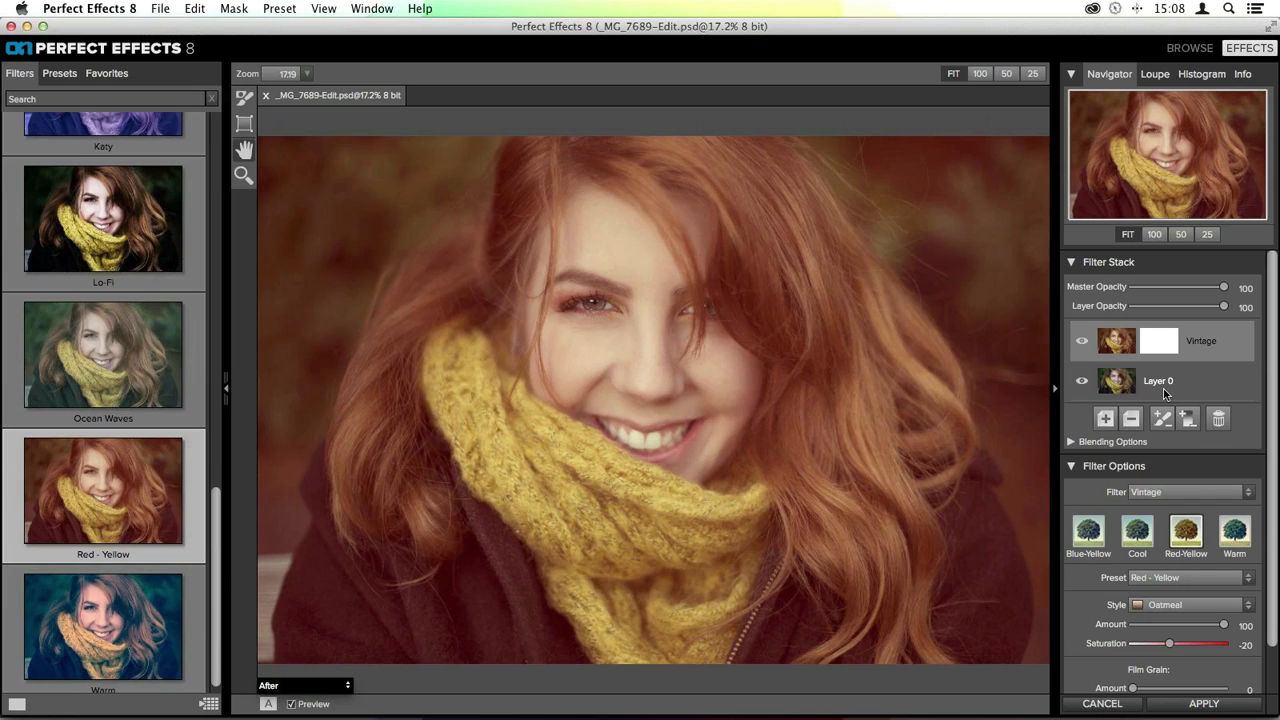
# Preview the Vintage filter's other styles, such as Ocean, and keep Oatmeal
pyautogui.scroll(-2, 1163, 389)
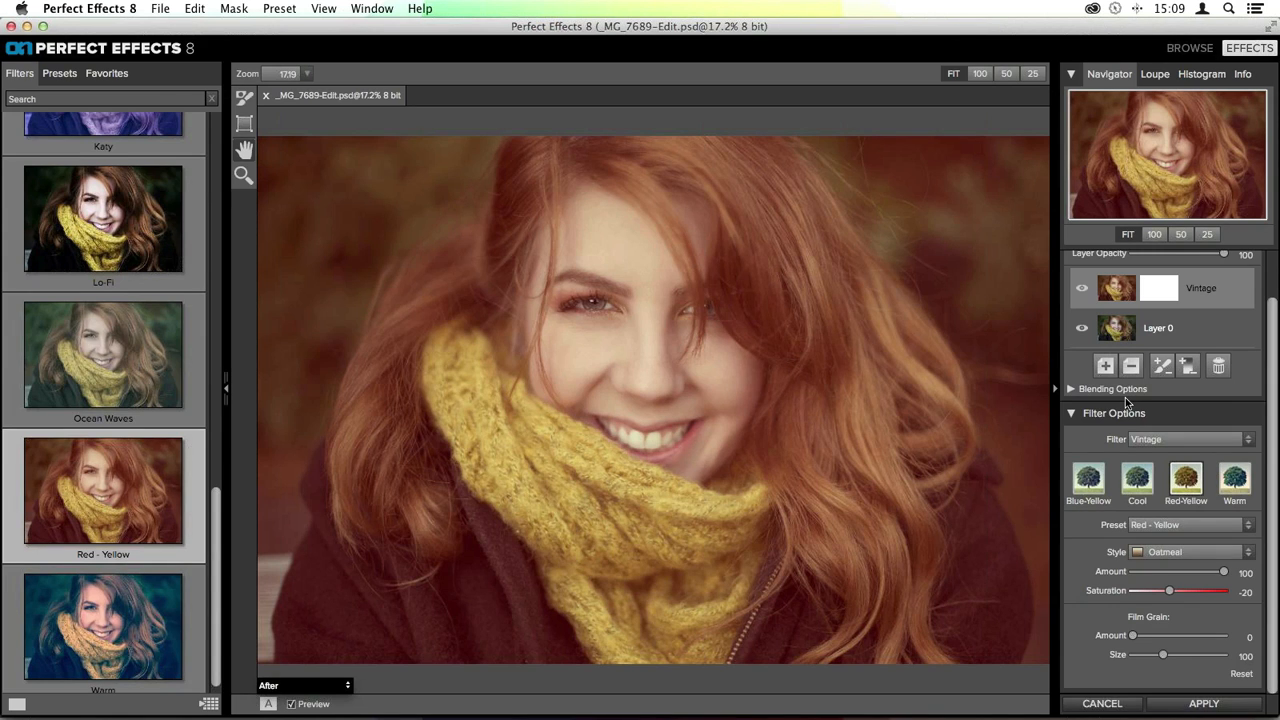
pyautogui.scroll(10, 150, 360)
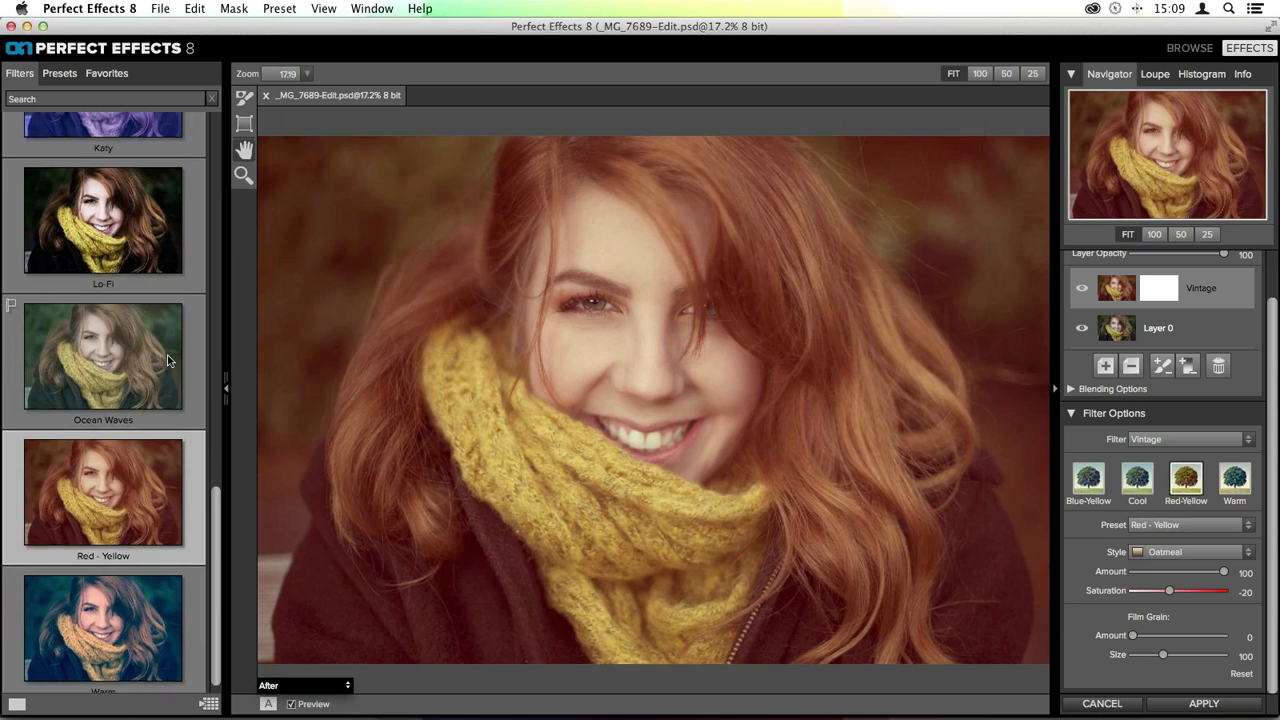
pyautogui.scroll(8, 168, 361)
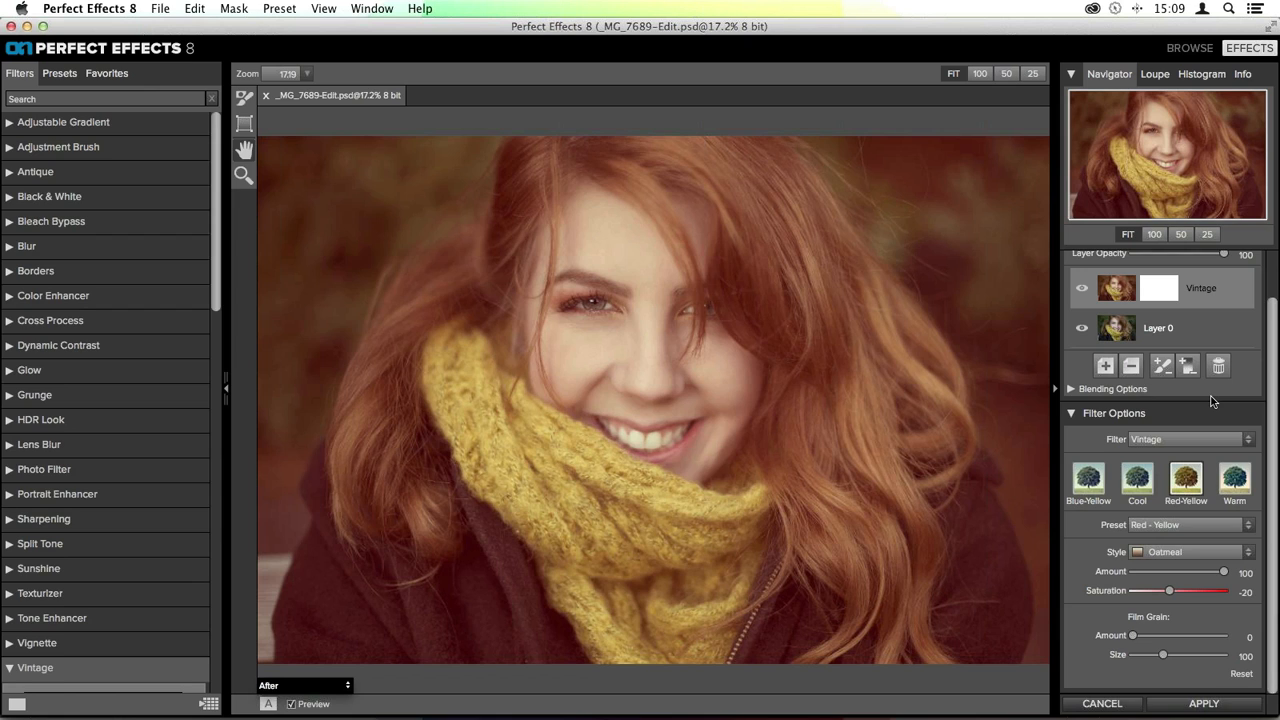
pyautogui.click(1226, 553)
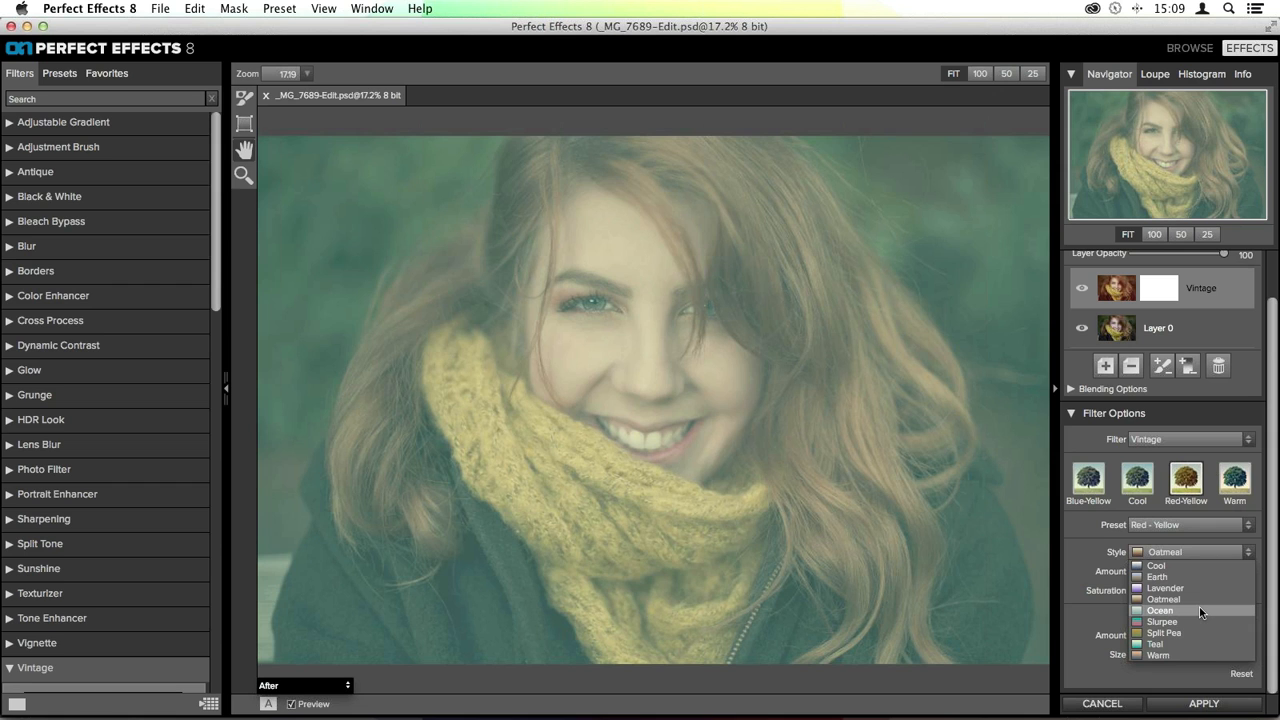
pyautogui.click(1184, 599)
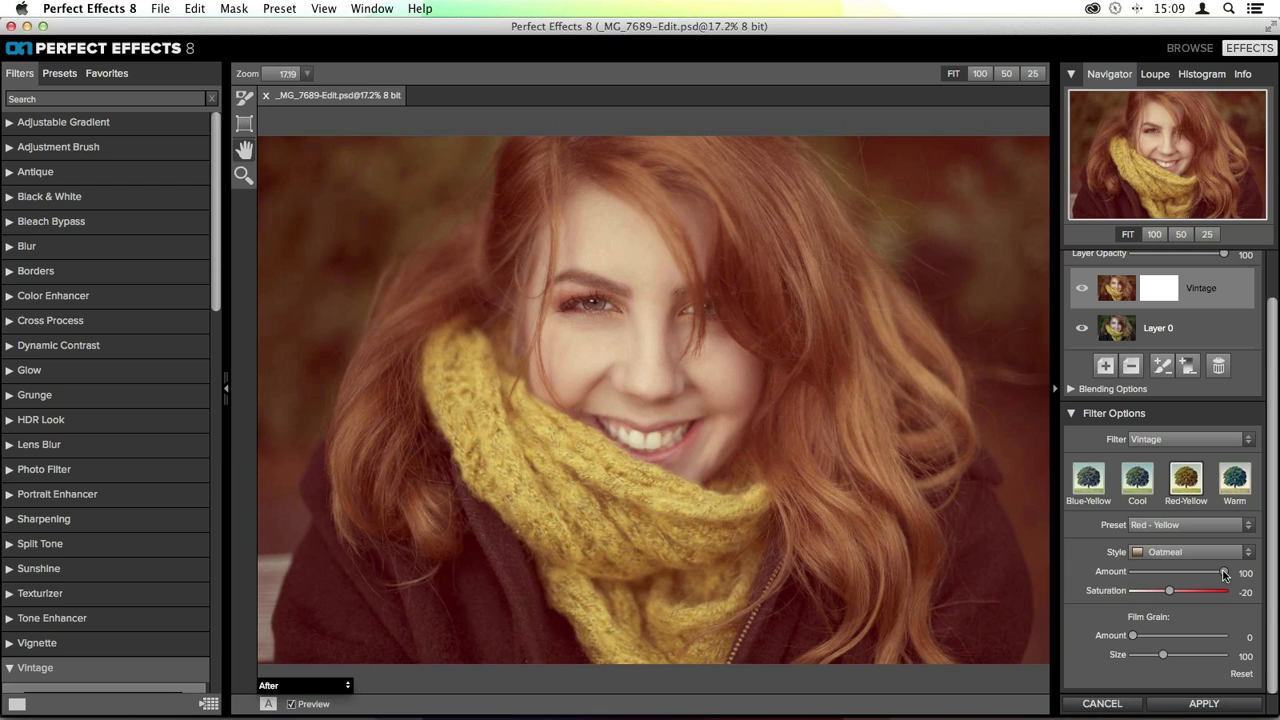
# Set the Vintage filter's amount to 69 and its saturation to -11
pyautogui.moveTo(1223, 574); pyautogui.dragTo(1196, 574)
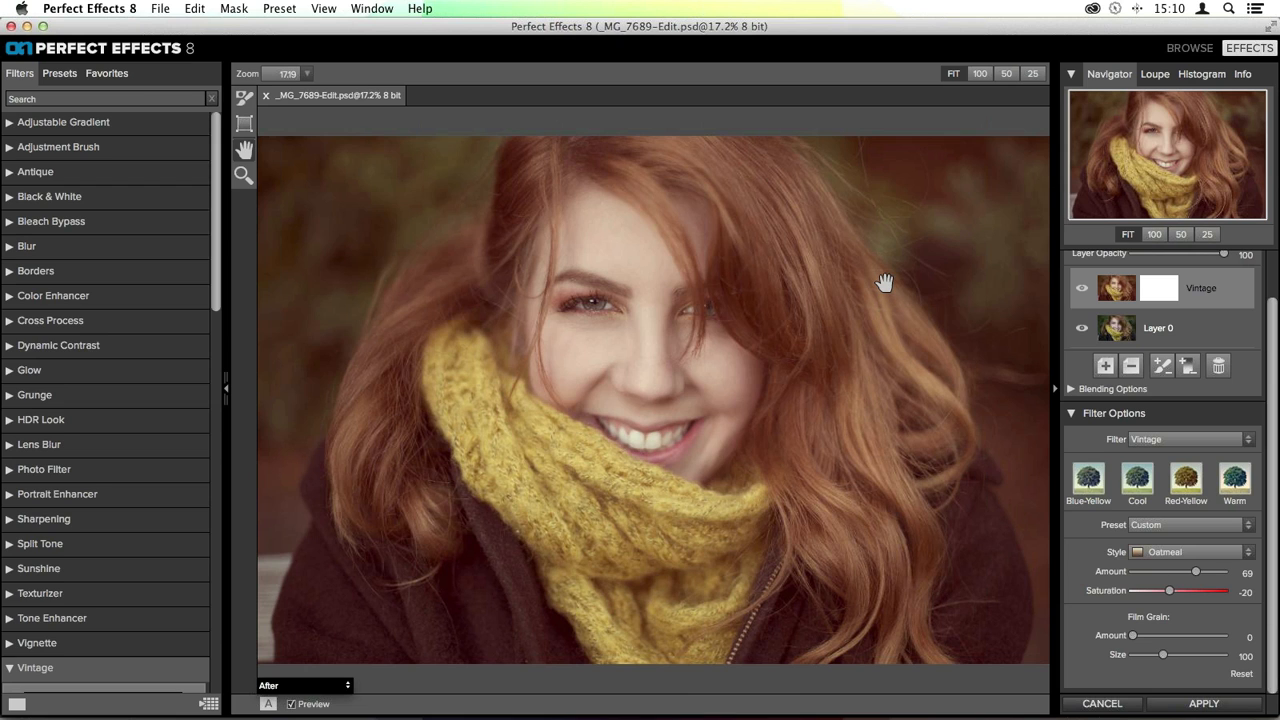
pyautogui.moveTo(1169, 591); pyautogui.dragTo(1191, 593)
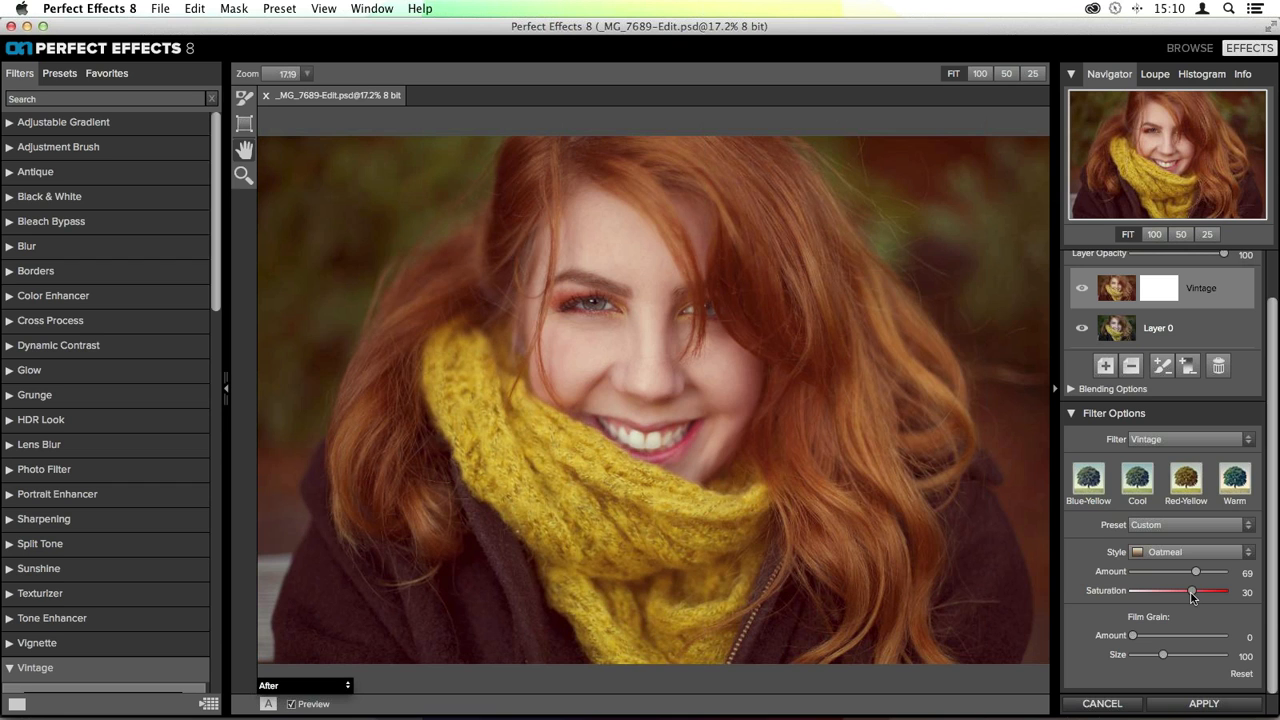
pyautogui.moveTo(1189, 592); pyautogui.dragTo(1160, 595)
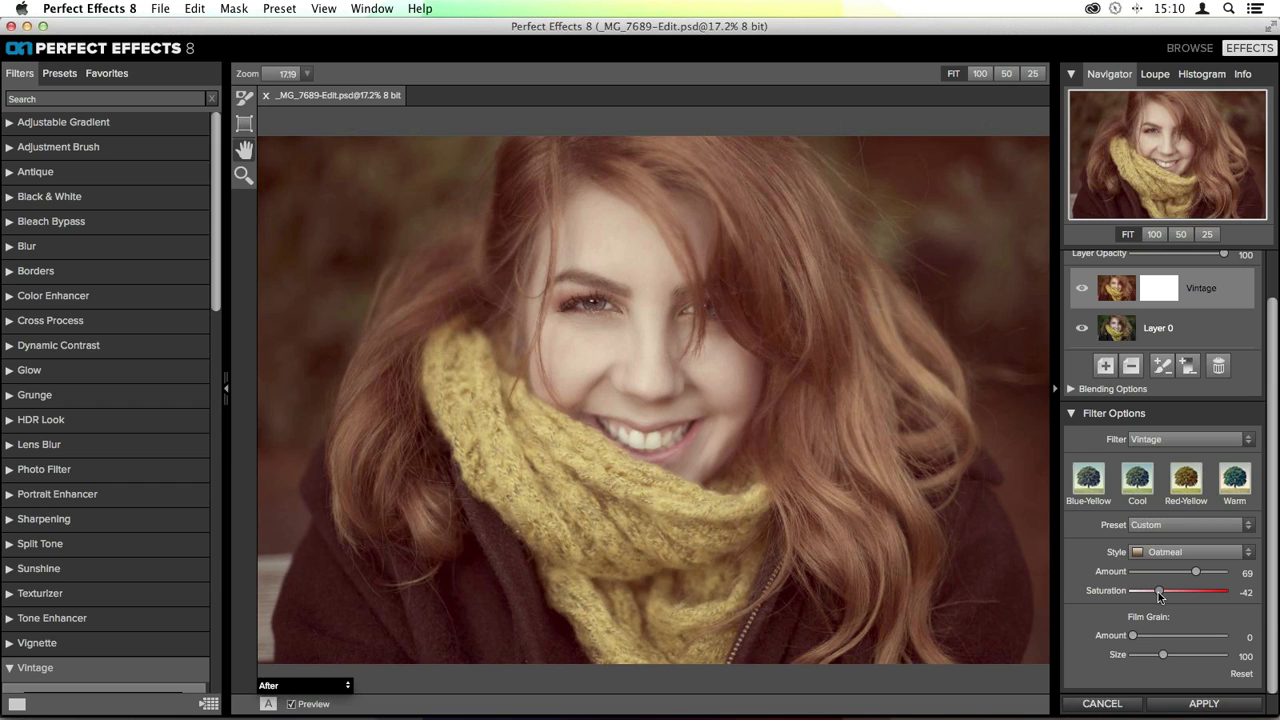
pyautogui.moveTo(1160, 595); pyautogui.dragTo(1173, 596)
# Add a new filter layer above Vintage and apply the Sunshine filter's Radiance preset to it
pyautogui.scroll(2, 1193, 600)
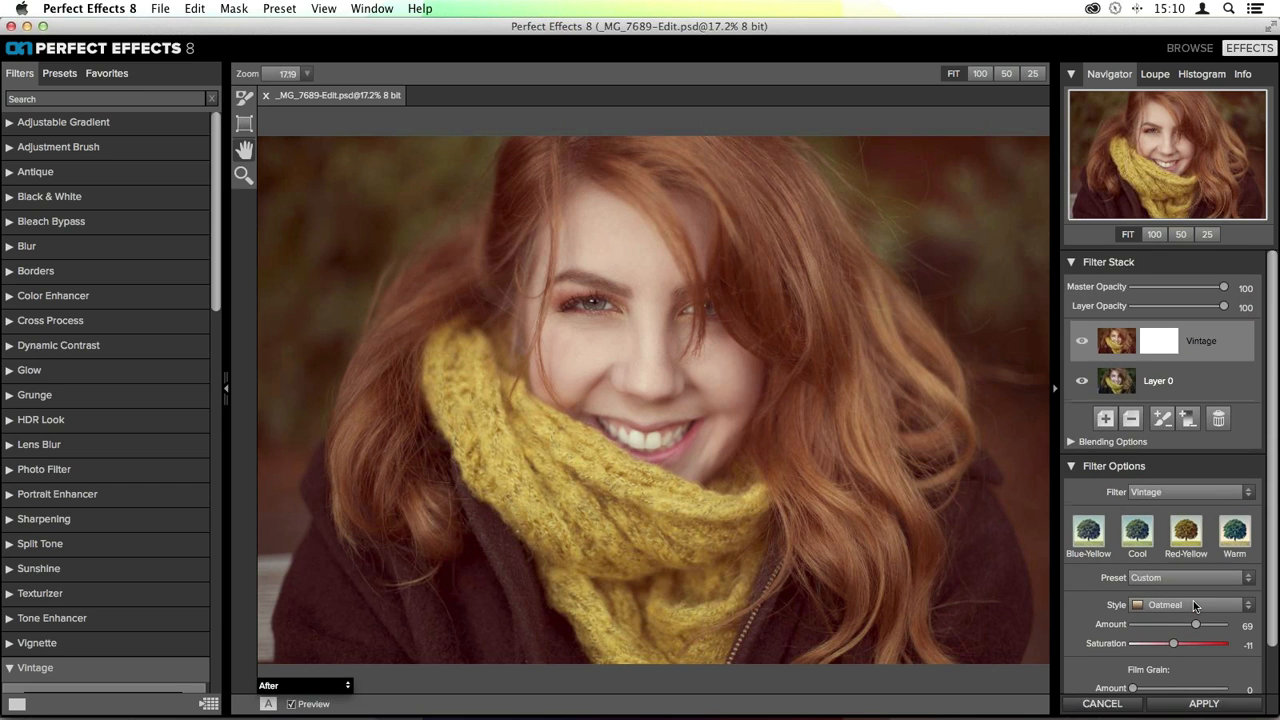
pyautogui.click(1105, 420)
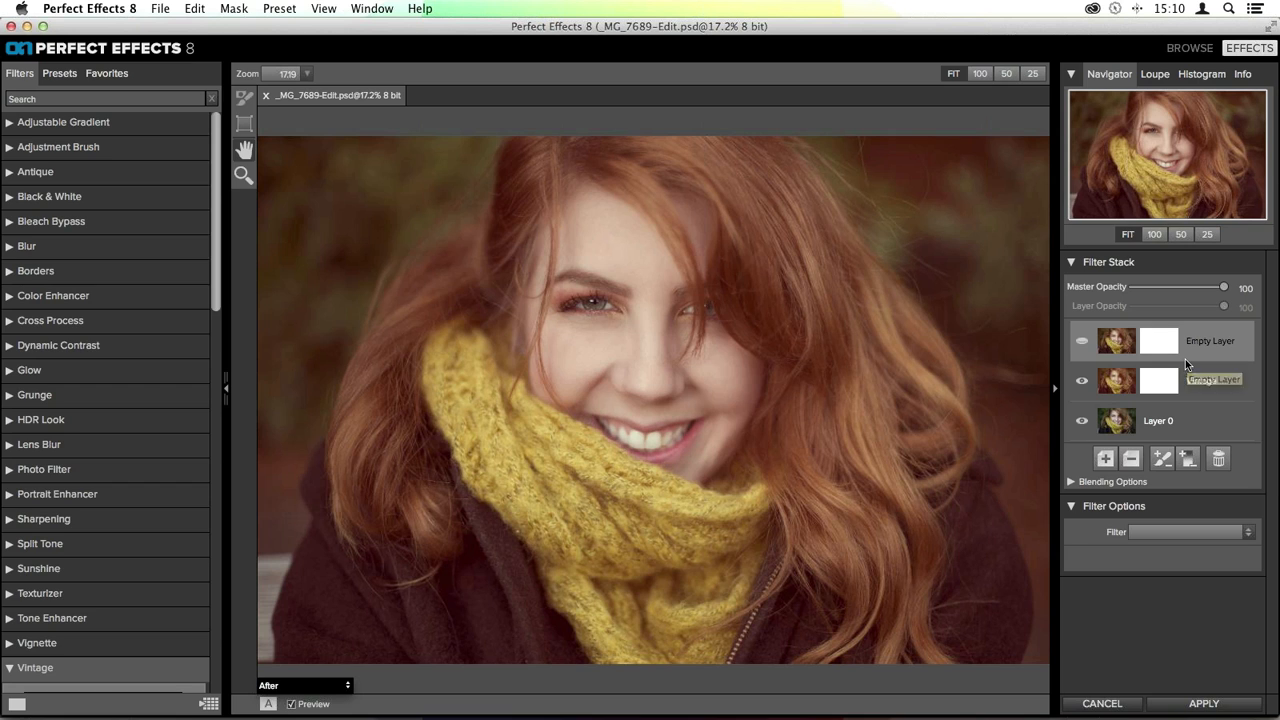
pyautogui.scroll(-3, 60, 490)
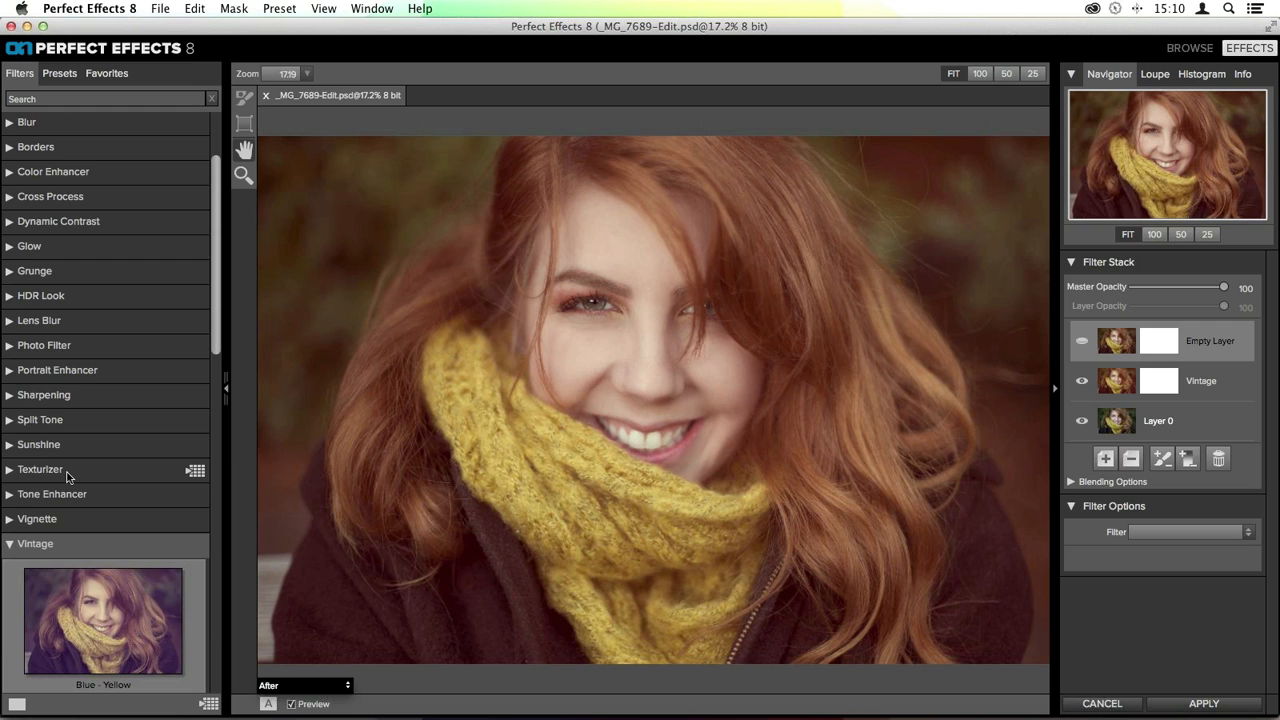
pyautogui.click(9, 447)
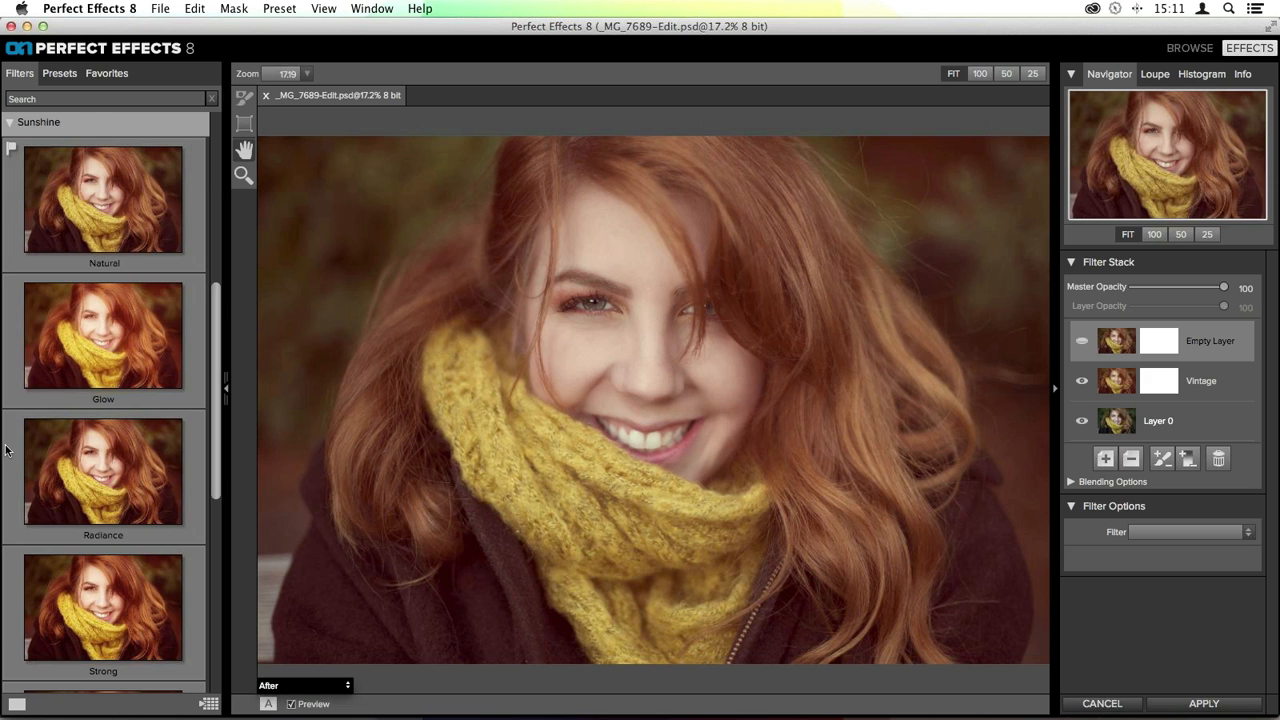
pyautogui.scroll(-3, 88, 320)
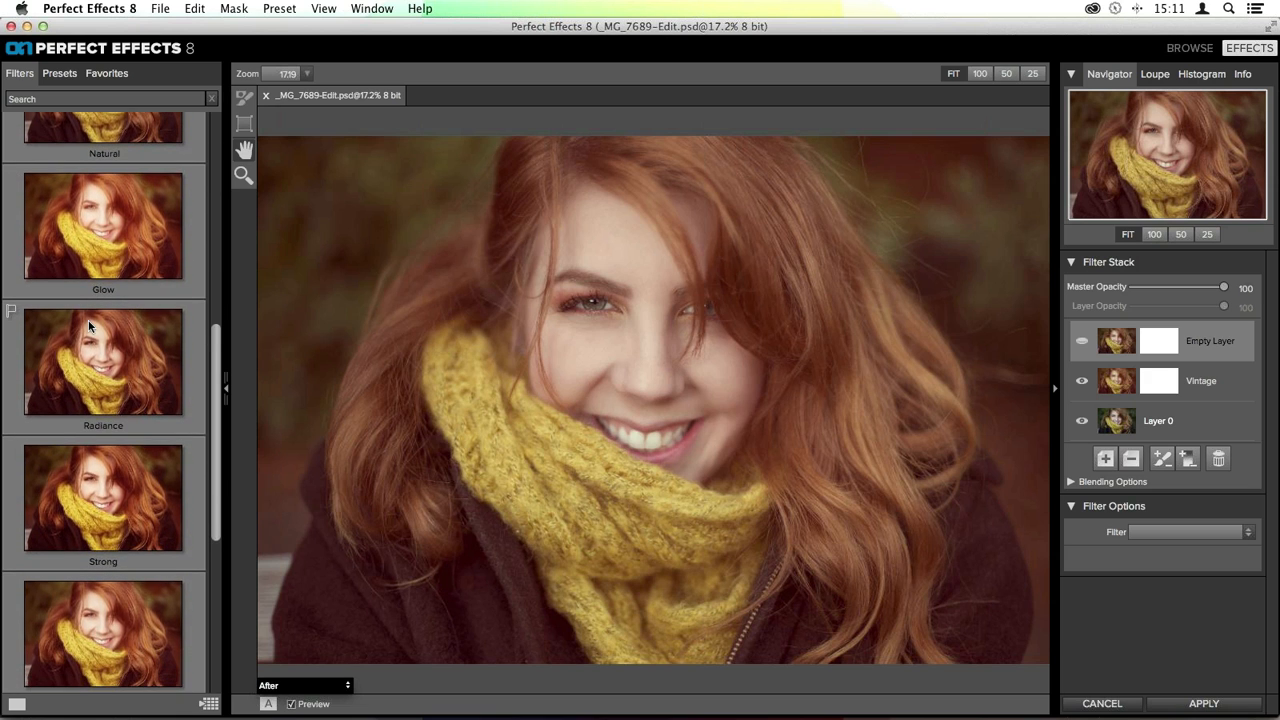
pyautogui.scroll(-1, 88, 320)
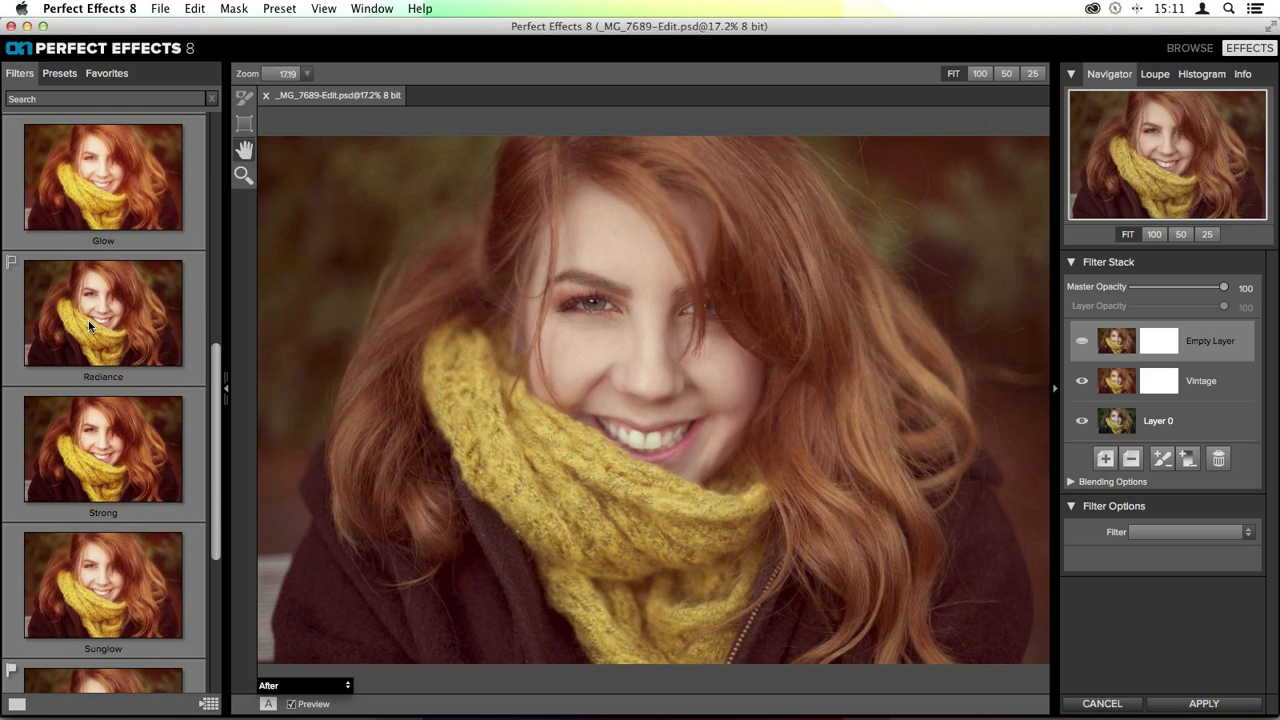
pyautogui.scroll(-2, 88, 320)
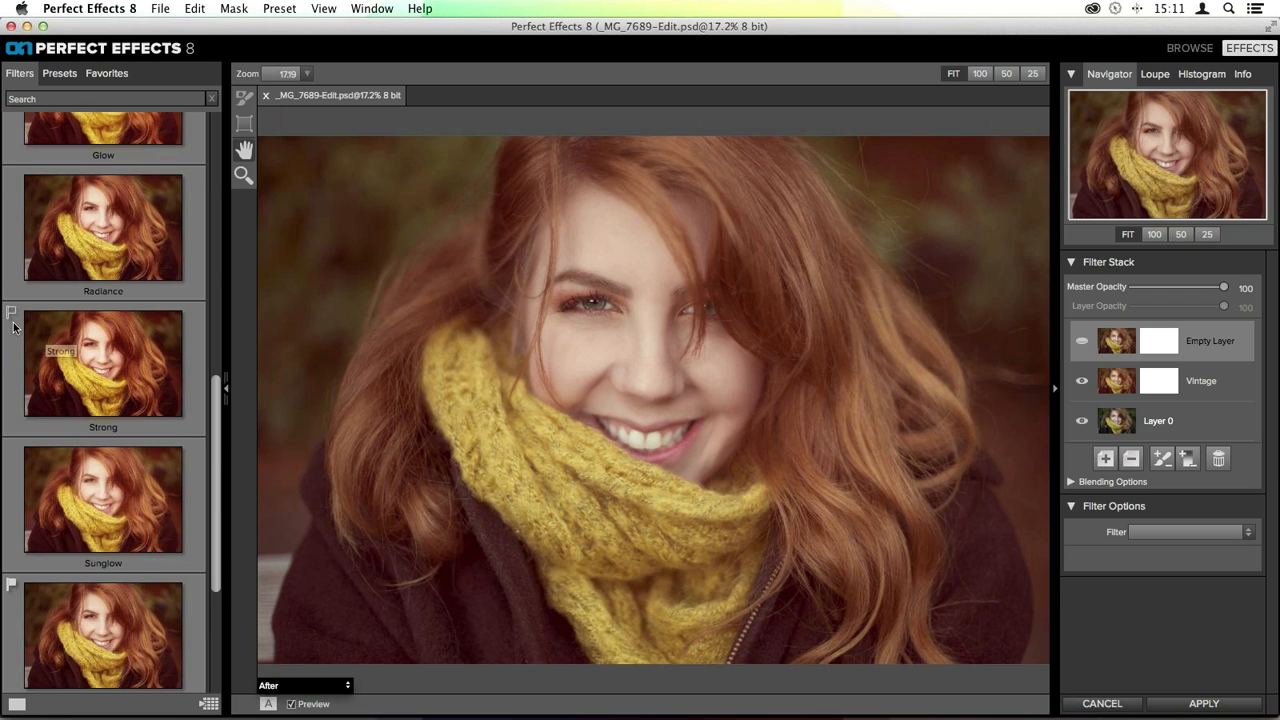
pyautogui.scroll(-5, 13, 327)
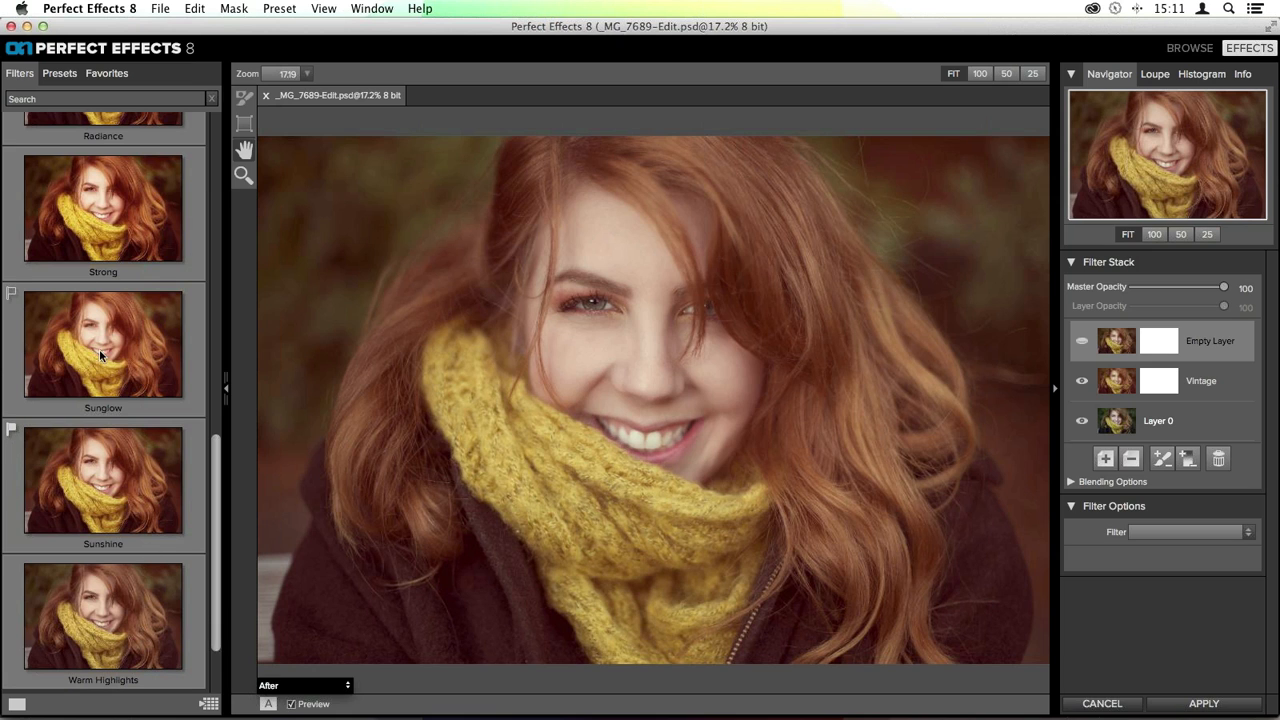
pyautogui.scroll(5, 99, 349)
pyautogui.click(141, 372)
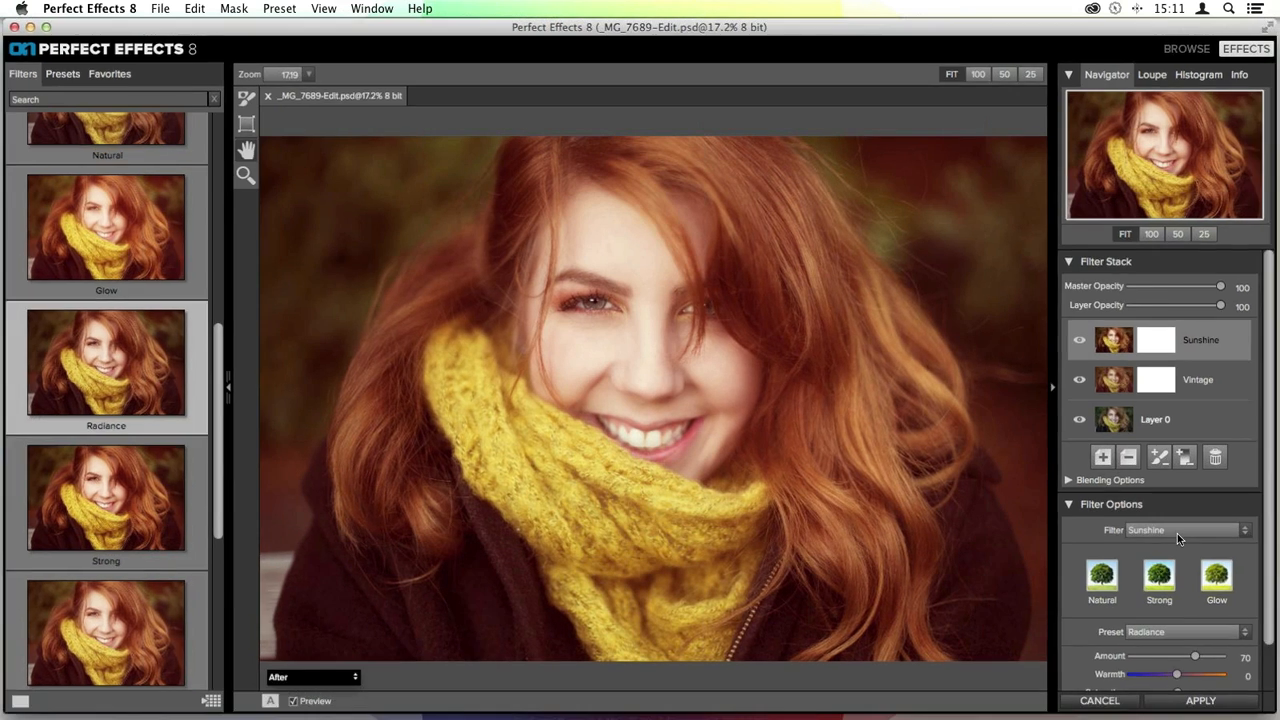
# Adjust the Sunshine filter to amount 73, warmth -11, saturation 2 and glow 18
pyautogui.scroll(-2, 1200, 515)
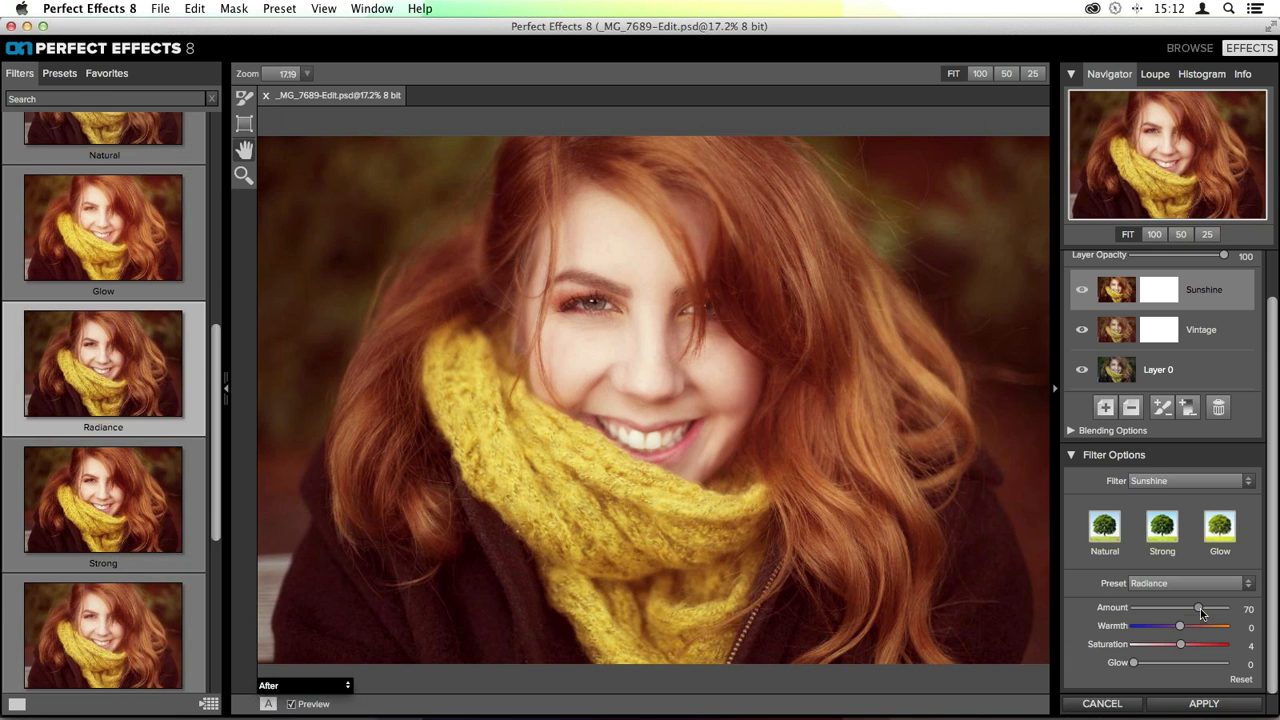
pyautogui.moveTo(1200, 608)
pyautogui.mouseDown()
pyautogui.moveTo(1150, 607)
pyautogui.moveTo(1201, 612)
pyautogui.mouseUp()
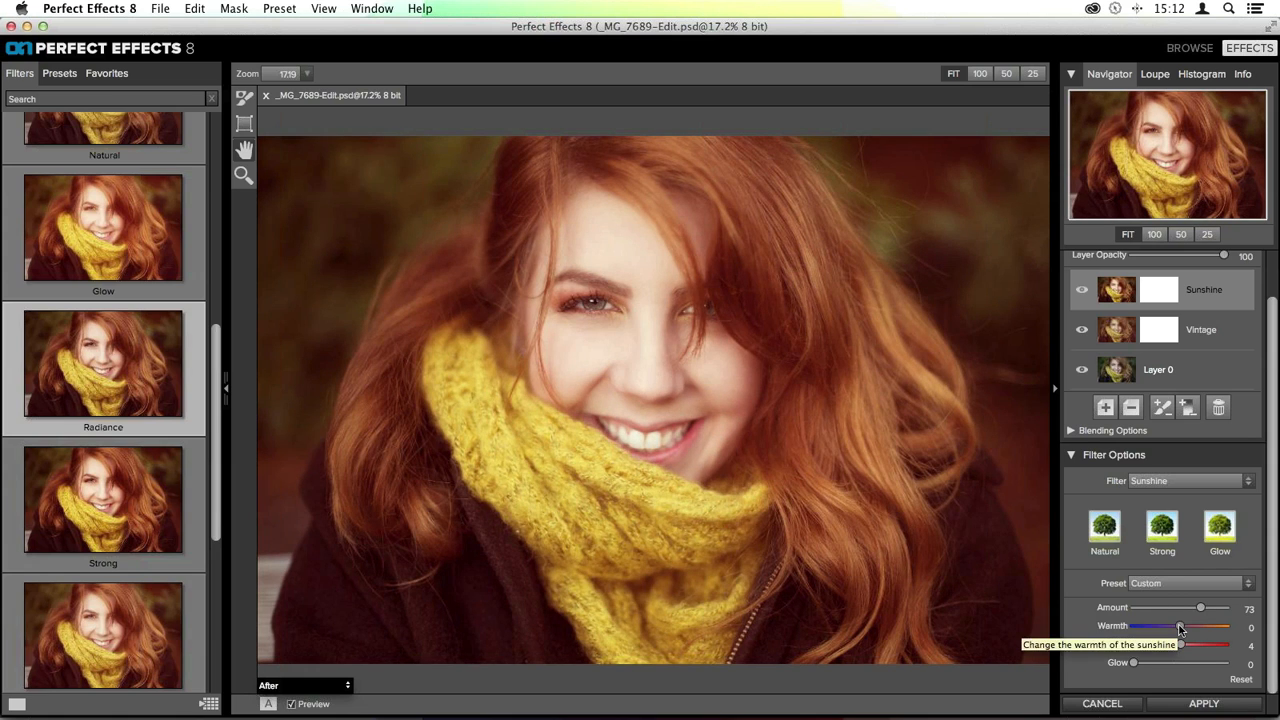
pyautogui.moveTo(1180, 628)
pyautogui.mouseDown()
pyautogui.moveTo(1157, 632)
pyautogui.moveTo(1176, 630)
pyautogui.mouseUp()
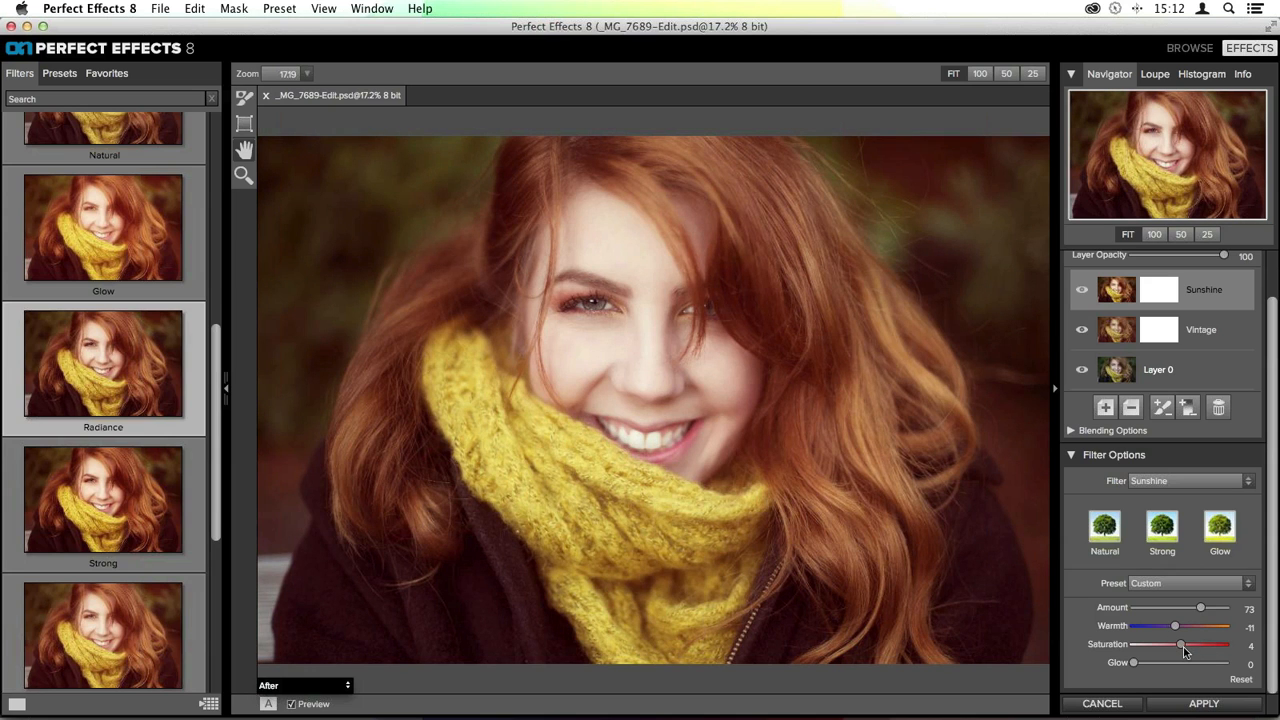
pyautogui.moveTo(1183, 647)
pyautogui.mouseDown()
pyautogui.moveTo(1134, 647)
pyautogui.moveTo(1191, 647)
pyautogui.moveTo(1180, 646)
pyautogui.mouseUp()
pyautogui.moveTo(1177, 647); pyautogui.dragTo(1180, 652)
pyautogui.moveTo(1134, 664); pyautogui.dragTo(1149, 666)
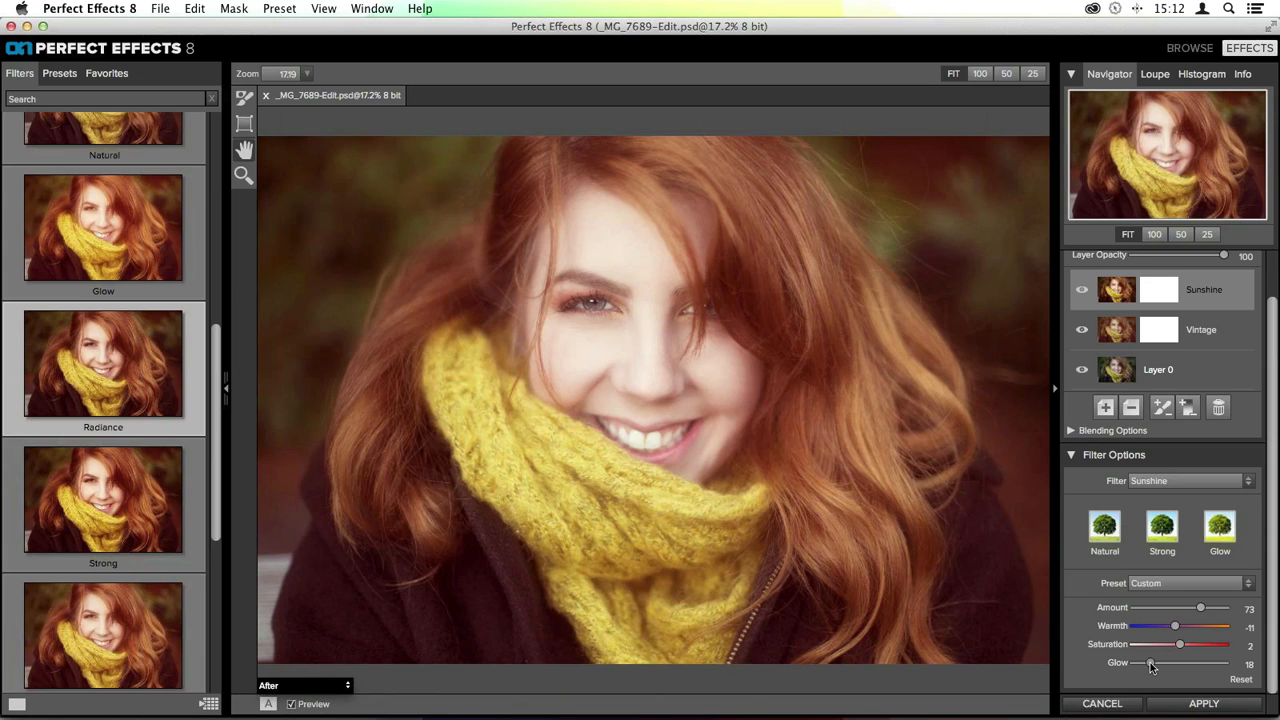
# Try the Sunshine layer with glow at 46 and layer opacity at 0, restoring glow to 18 and layer opacity to 100
pyautogui.moveTo(1150, 662); pyautogui.dragTo(1175, 665)
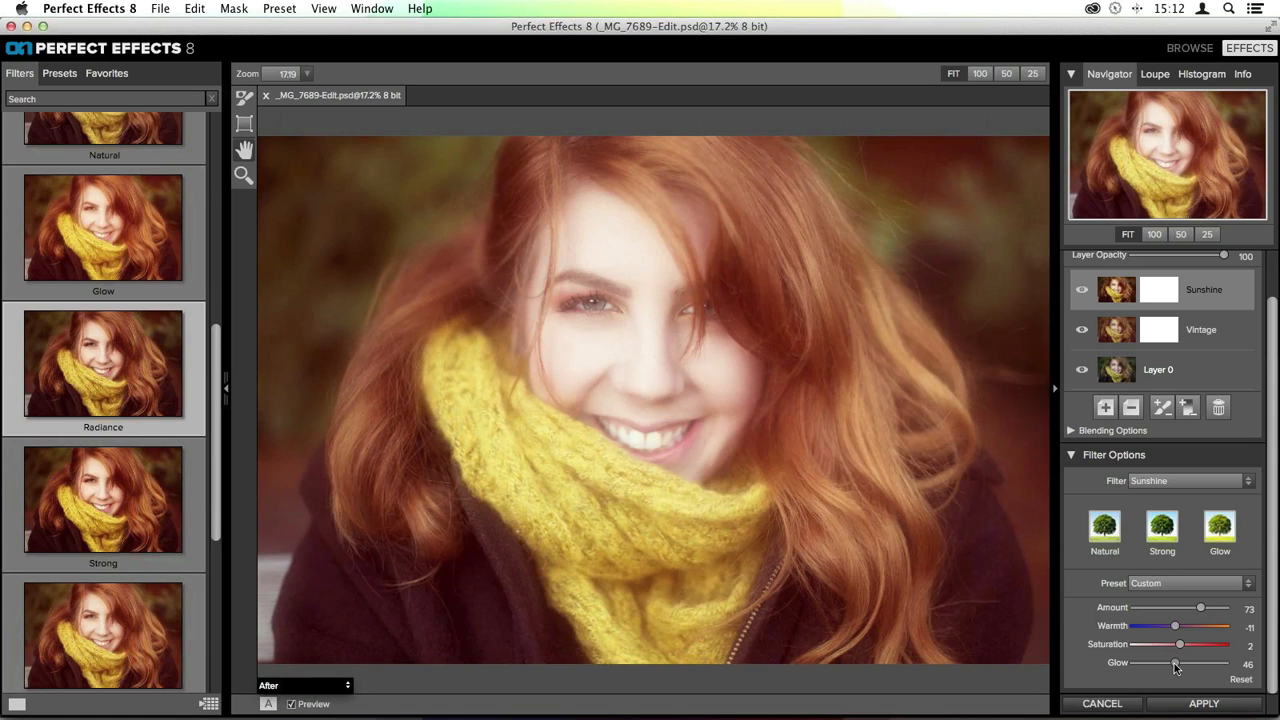
pyautogui.moveTo(1175, 664); pyautogui.dragTo(1148, 663)
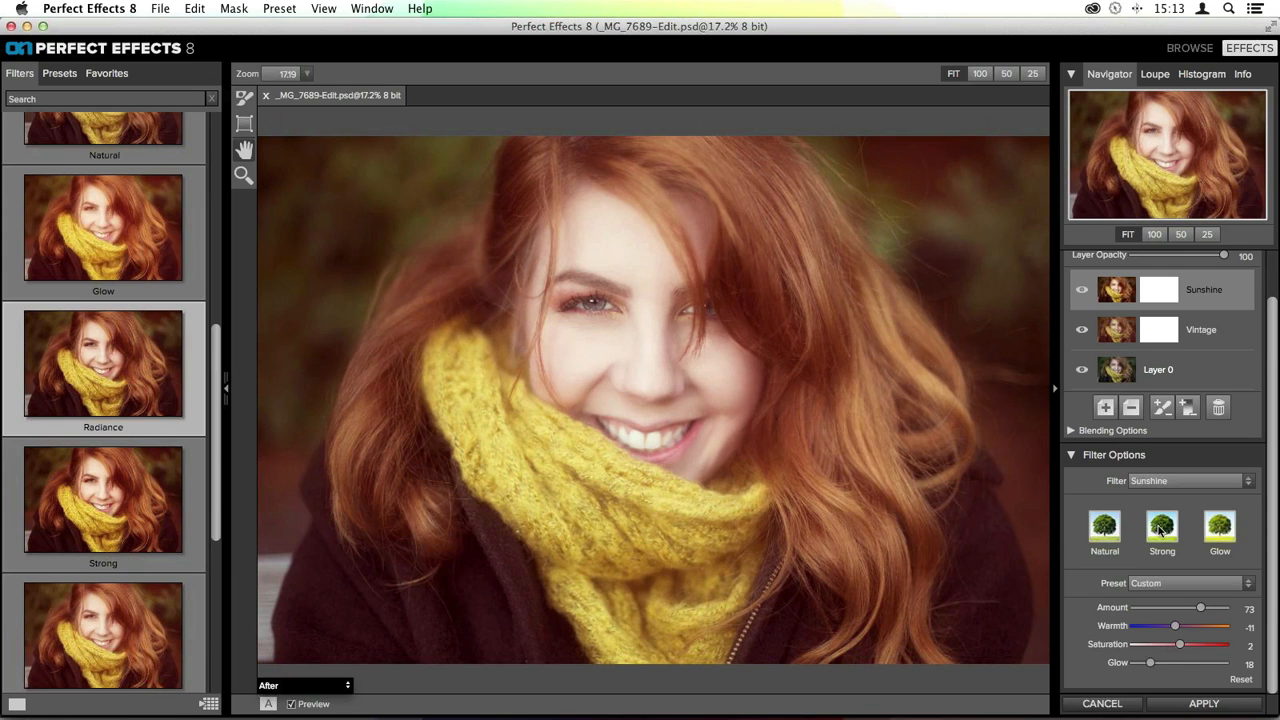
pyautogui.scroll(2, 1155, 491)
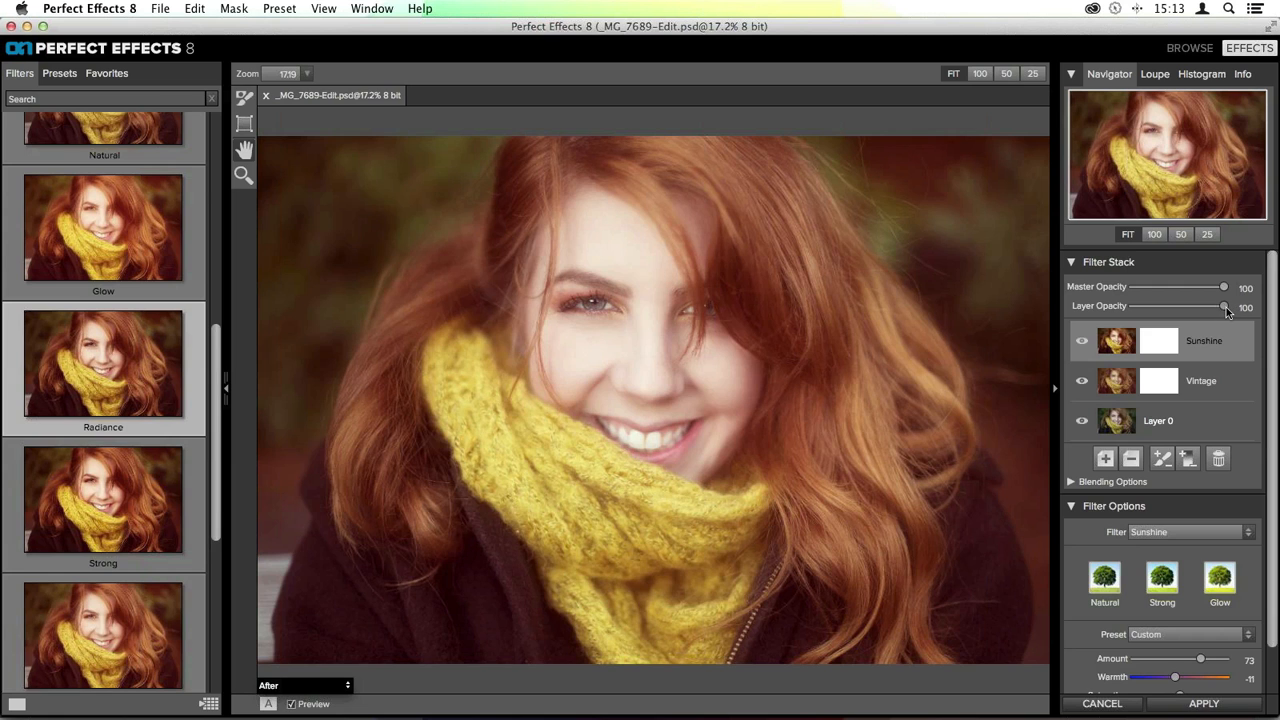
pyautogui.moveTo(1225, 307); pyautogui.dragTo(1121, 308)
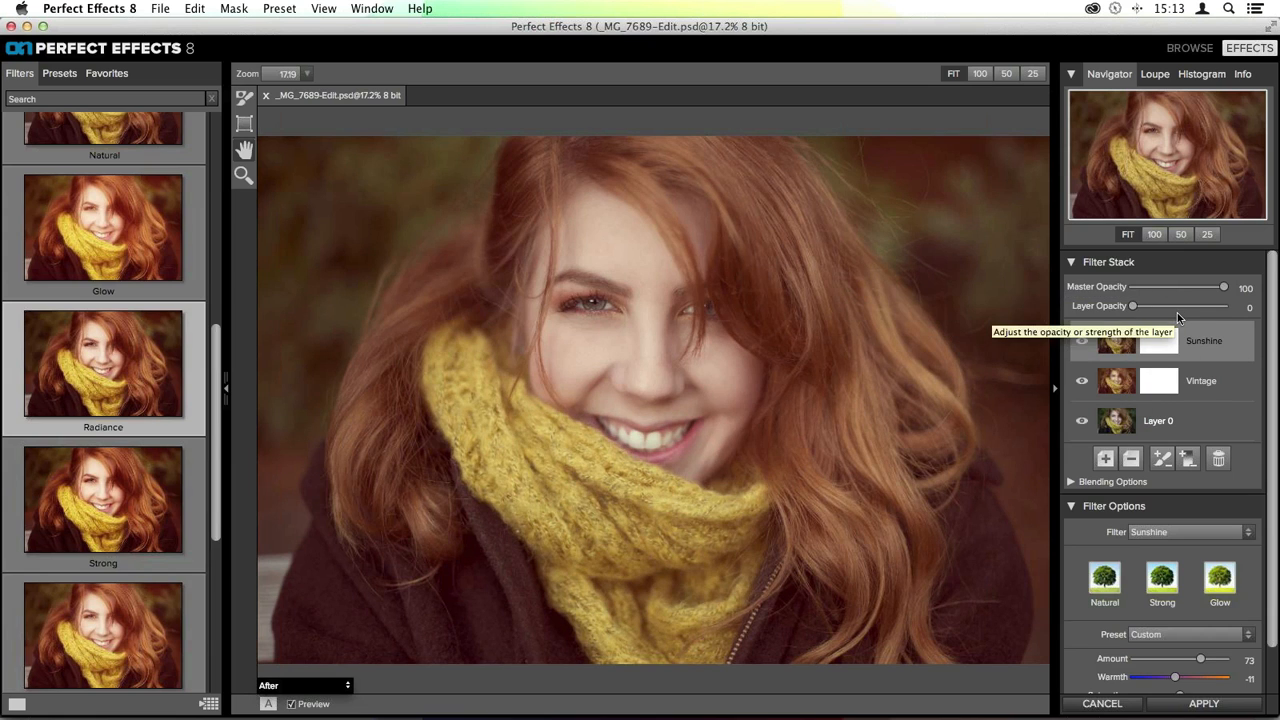
pyautogui.moveTo(1134, 307); pyautogui.dragTo(1245, 310)
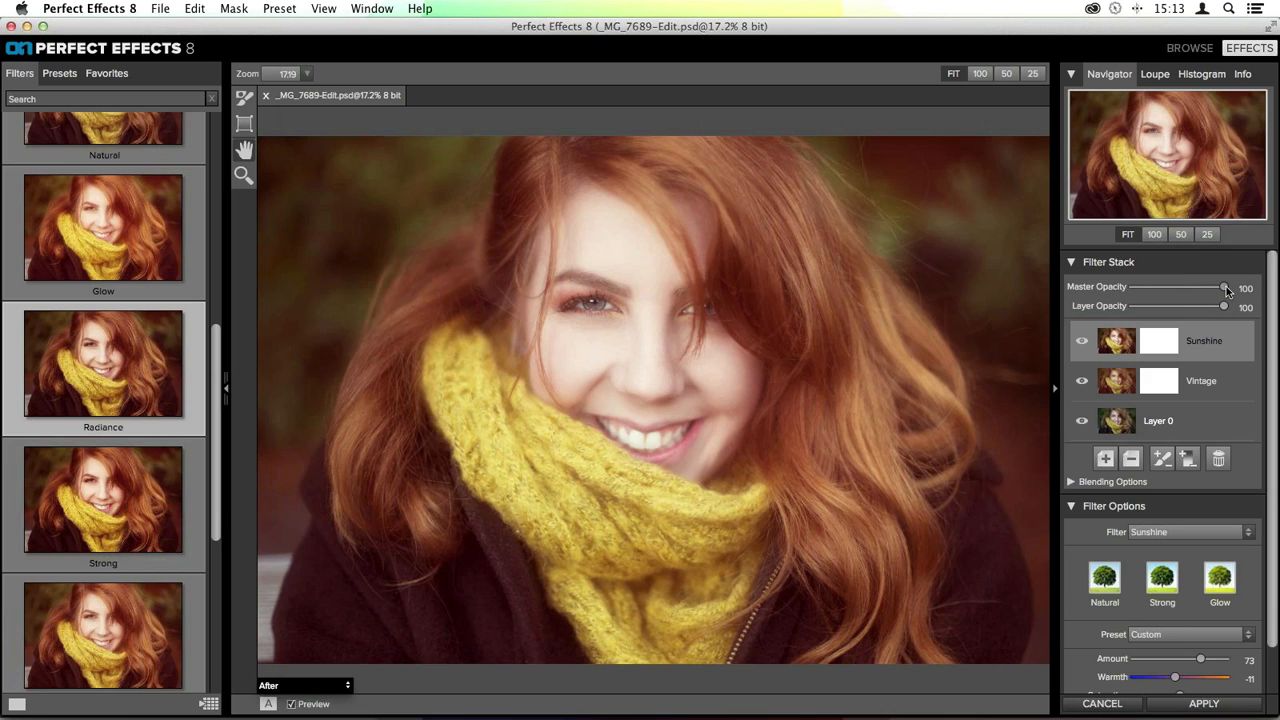
# Compare the whole filter stack at master opacity 0 and 100, and set the master opacity to 82
pyautogui.moveTo(1227, 289); pyautogui.dragTo(1122, 292)
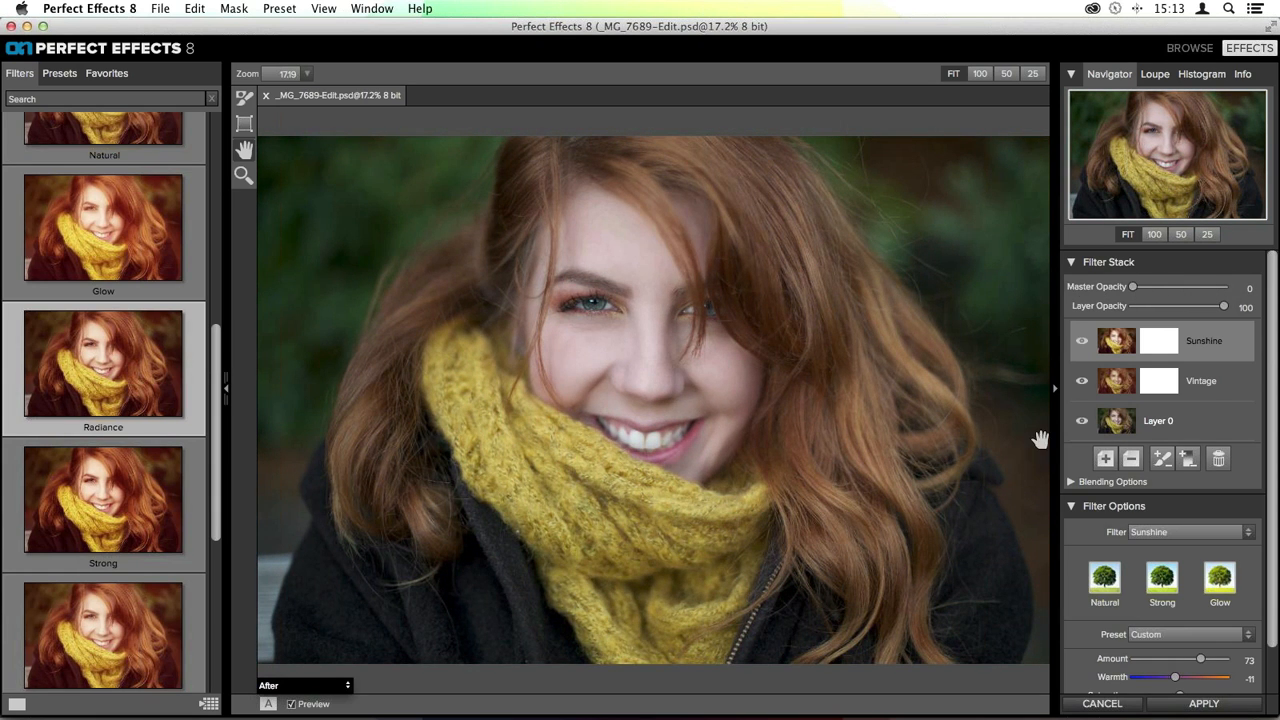
pyautogui.moveTo(1134, 286); pyautogui.dragTo(1227, 287)
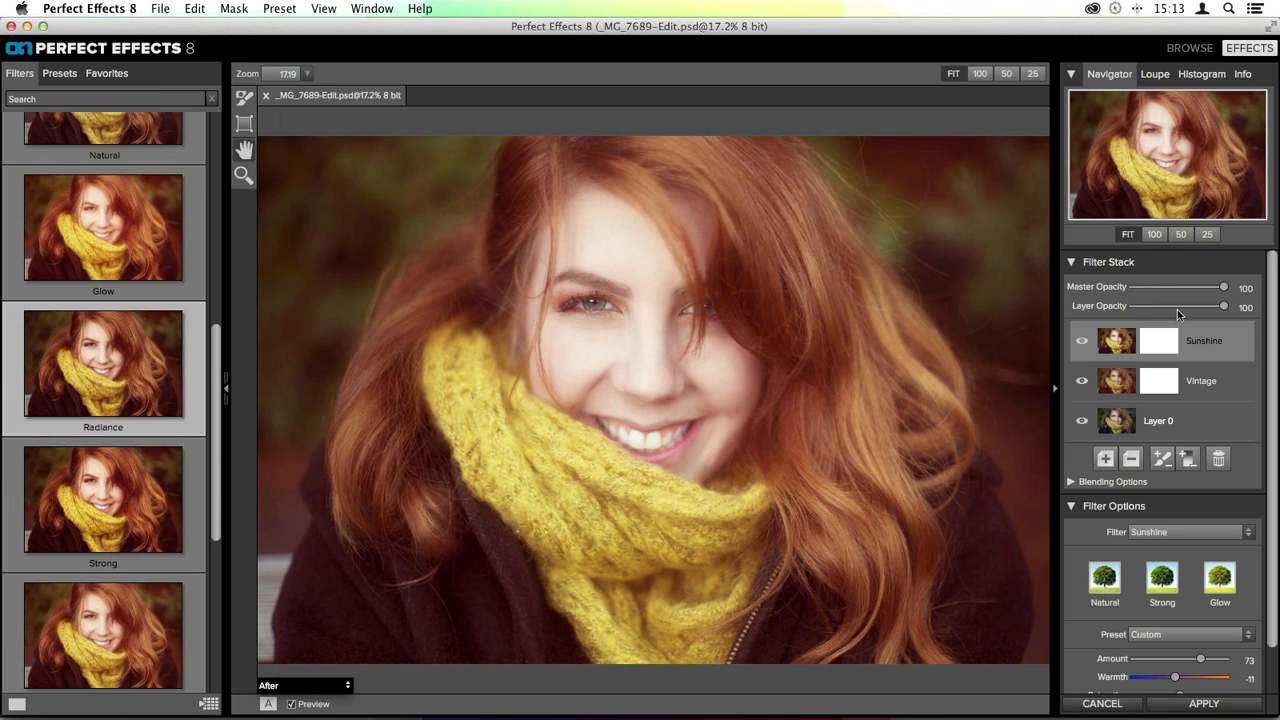
pyautogui.moveTo(1223, 287); pyautogui.dragTo(1216, 287)
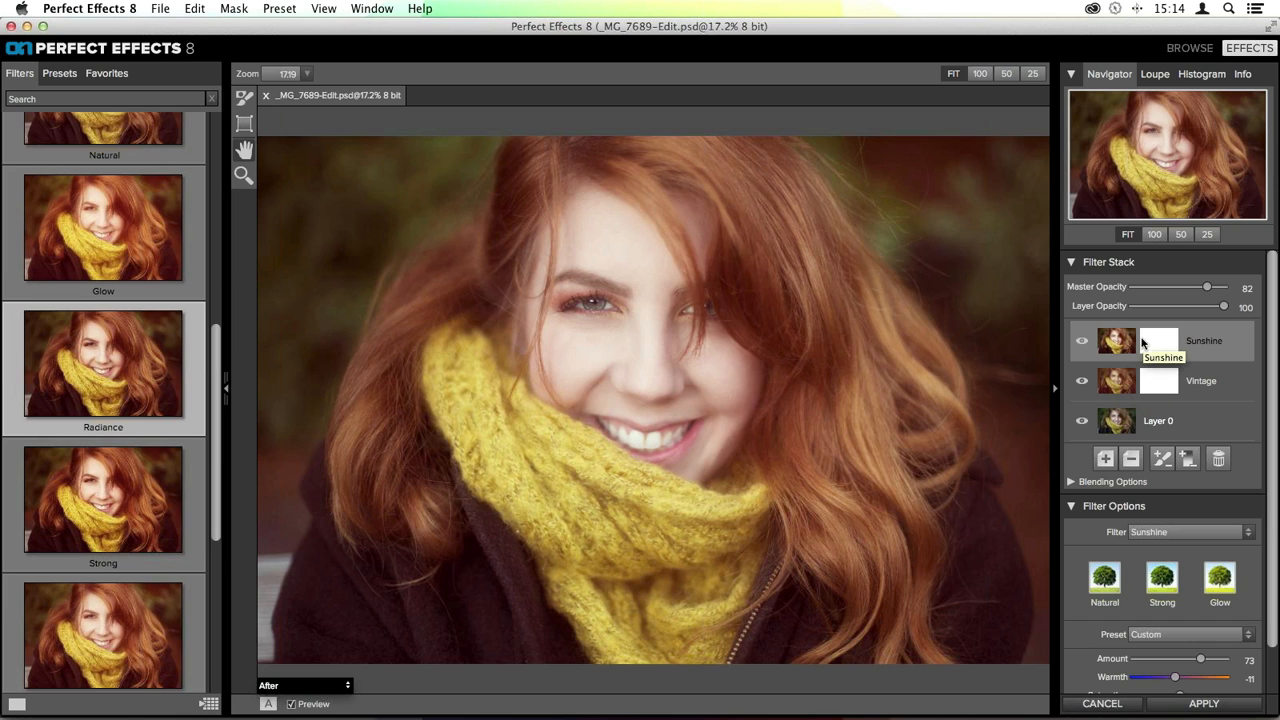
# Save the filter stack as a preset named Warm Vintage Preset in the creator's own preset category, filling in the creator's name
pyautogui.scroll(-5, 109, 428)
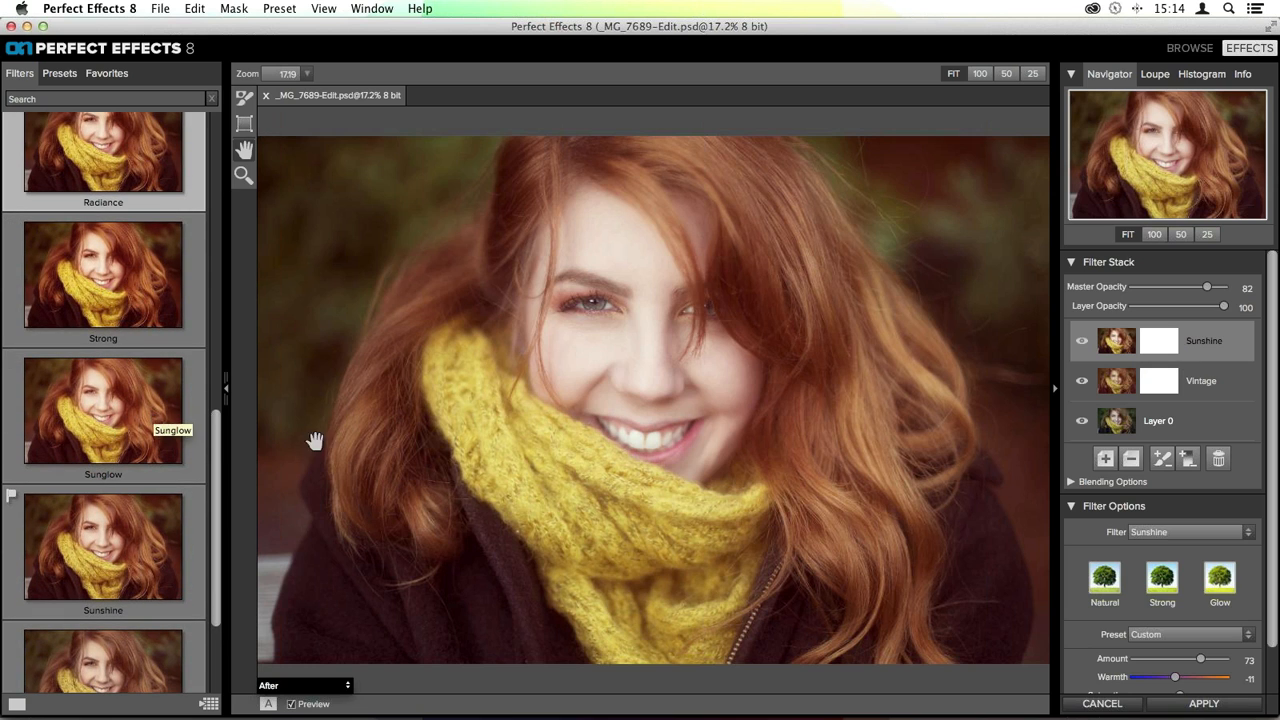
pyautogui.scroll(-2, 1164, 477)
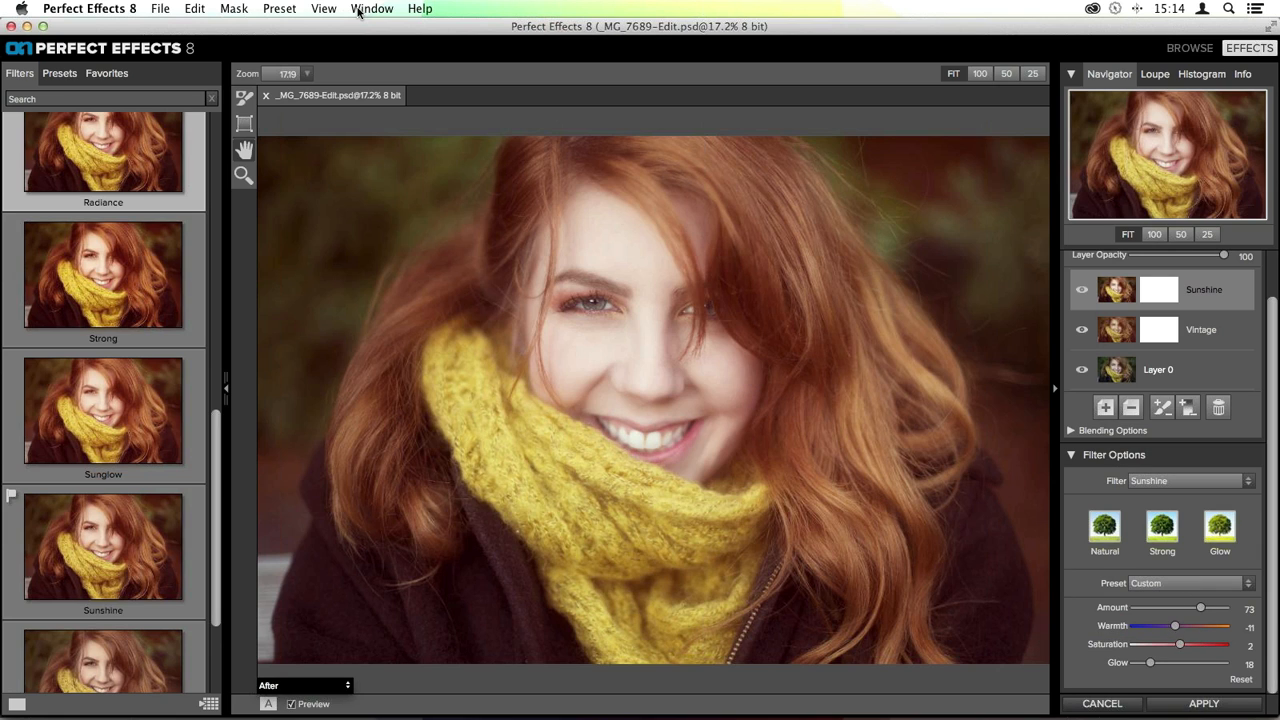
pyautogui.click(278, 9)
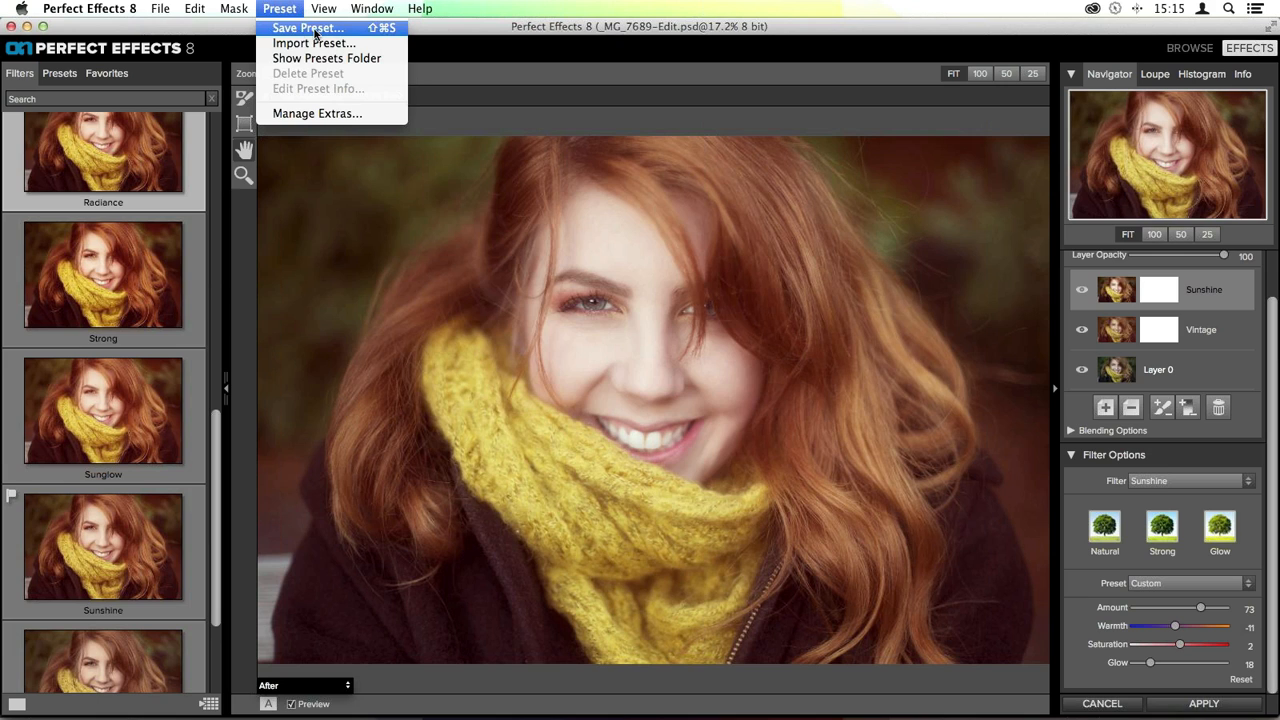
pyautogui.click(315, 30)
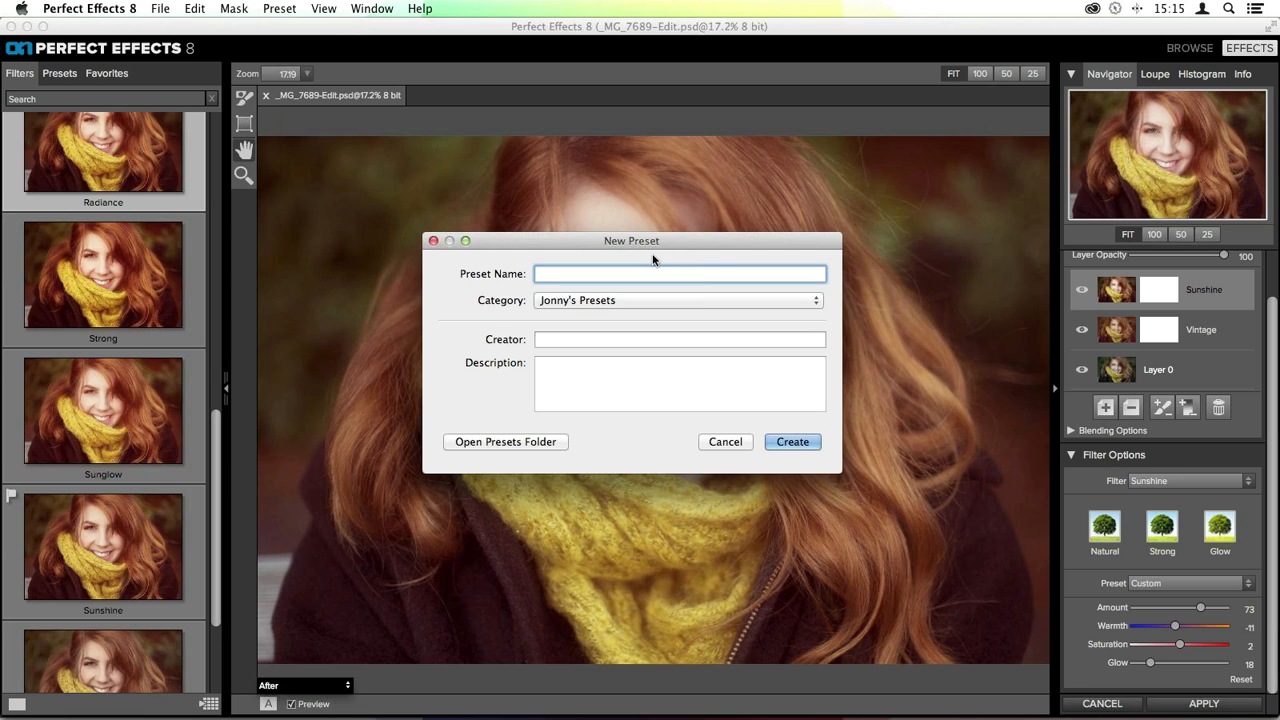
pyautogui.write('Warm Vintage Preset')
pyautogui.click(581, 304)
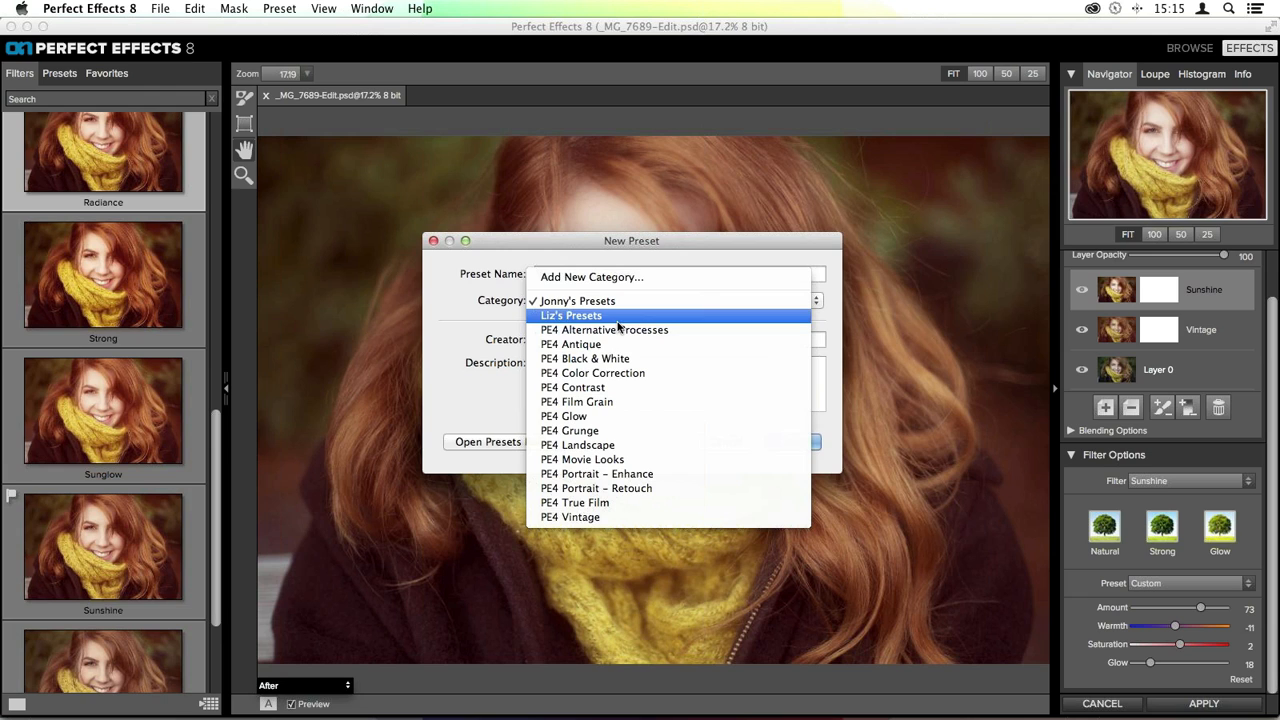
pyautogui.click(580, 318)
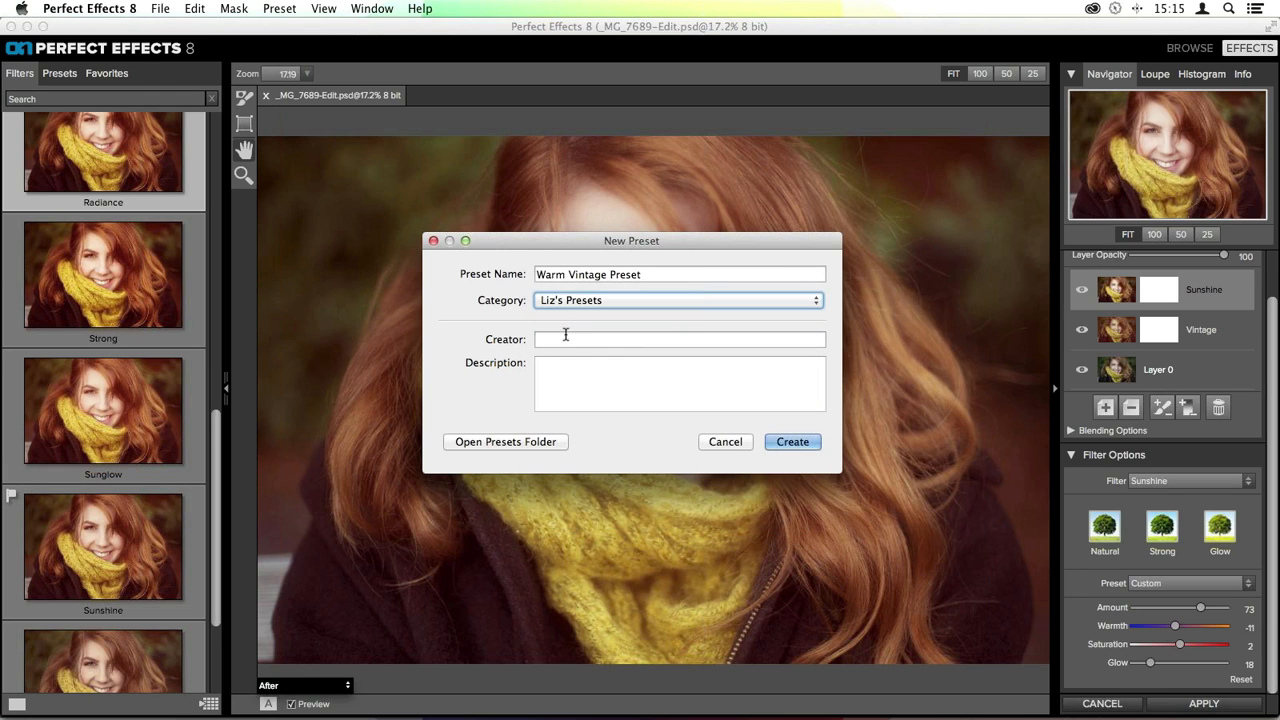
pyautogui.click(562, 341)
pyautogui.write('liz')
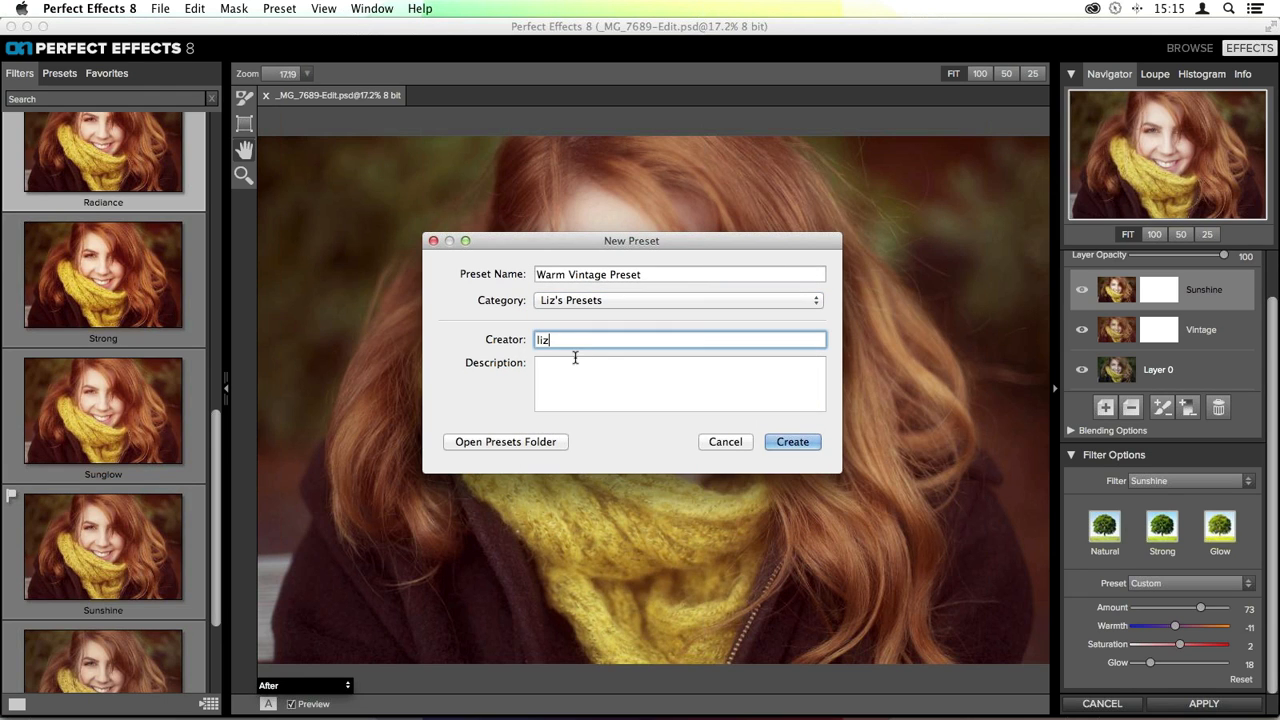
pyautogui.click(793, 442)
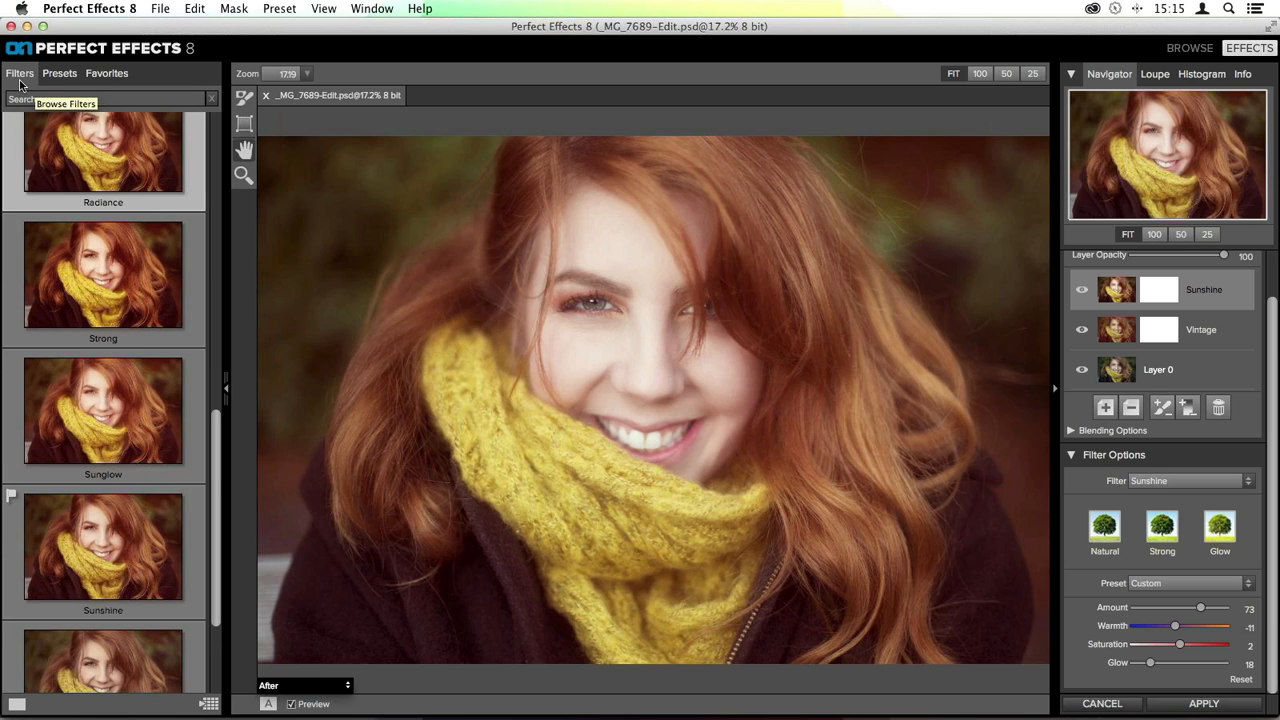
# Browse the preset library, examining the presets in both personal categories and in the PE4 Vintage category
pyautogui.click(58, 74)
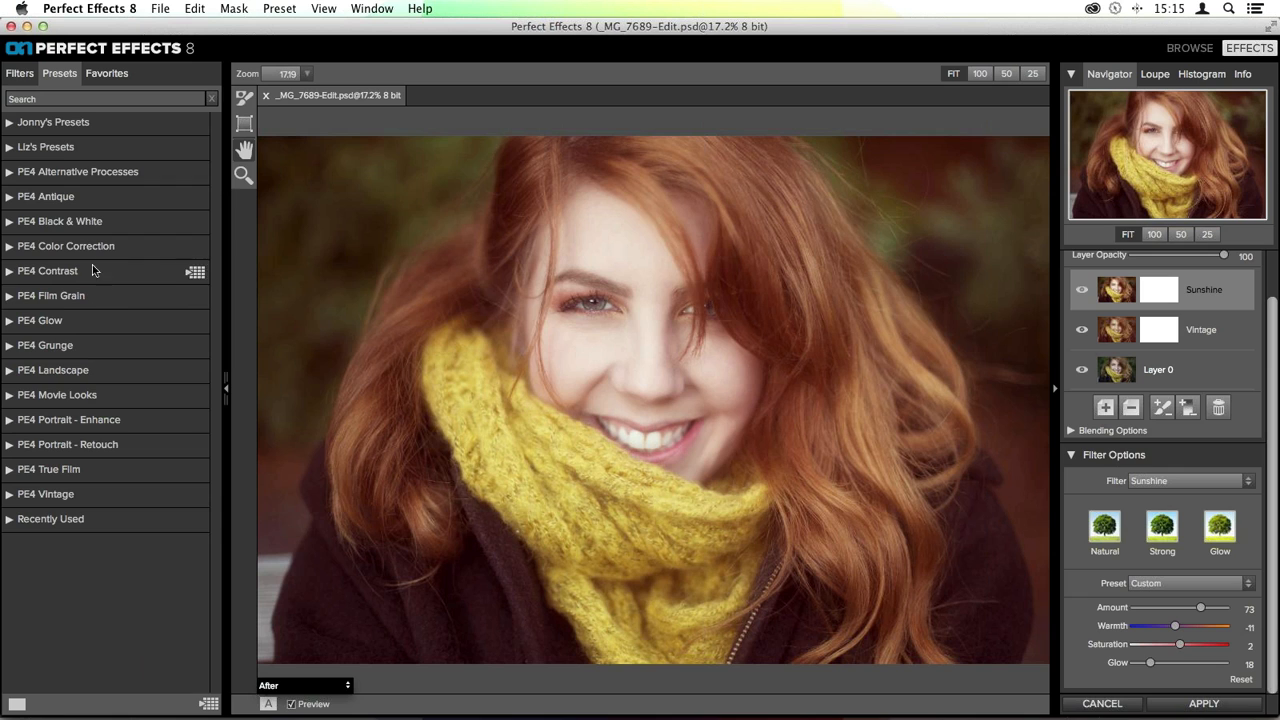
pyautogui.click(8, 147)
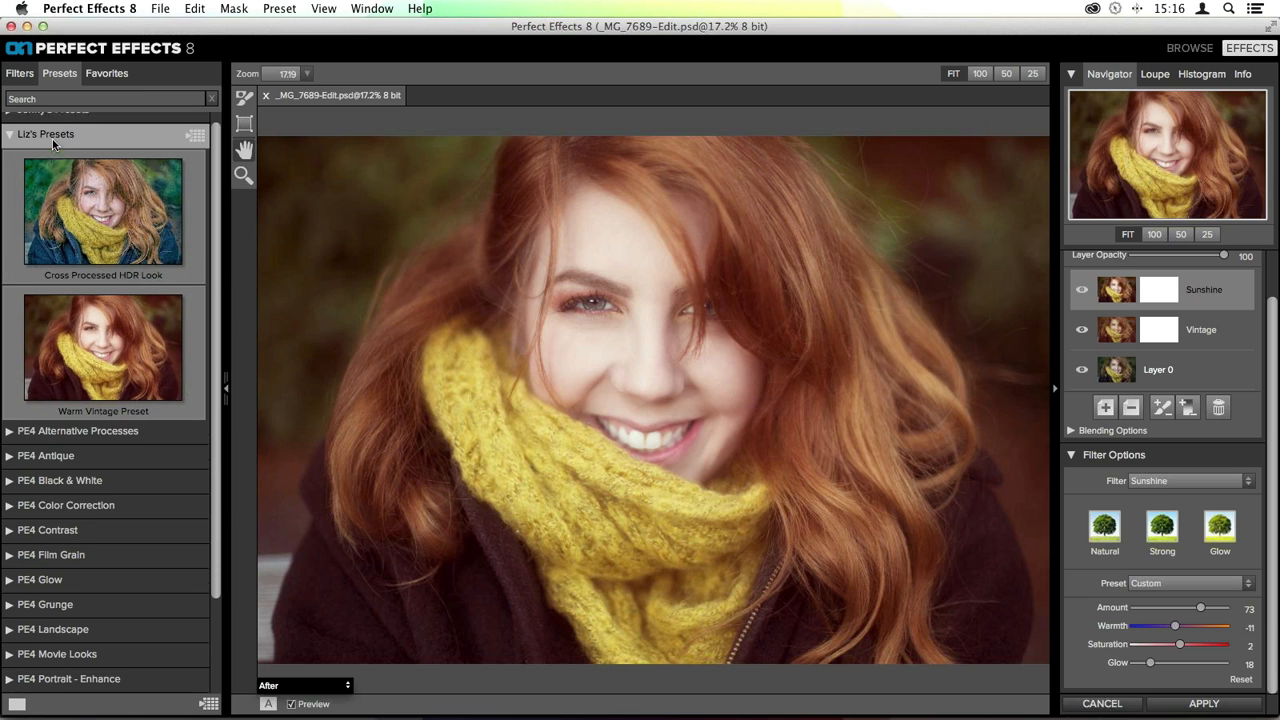
pyautogui.click(13, 126)
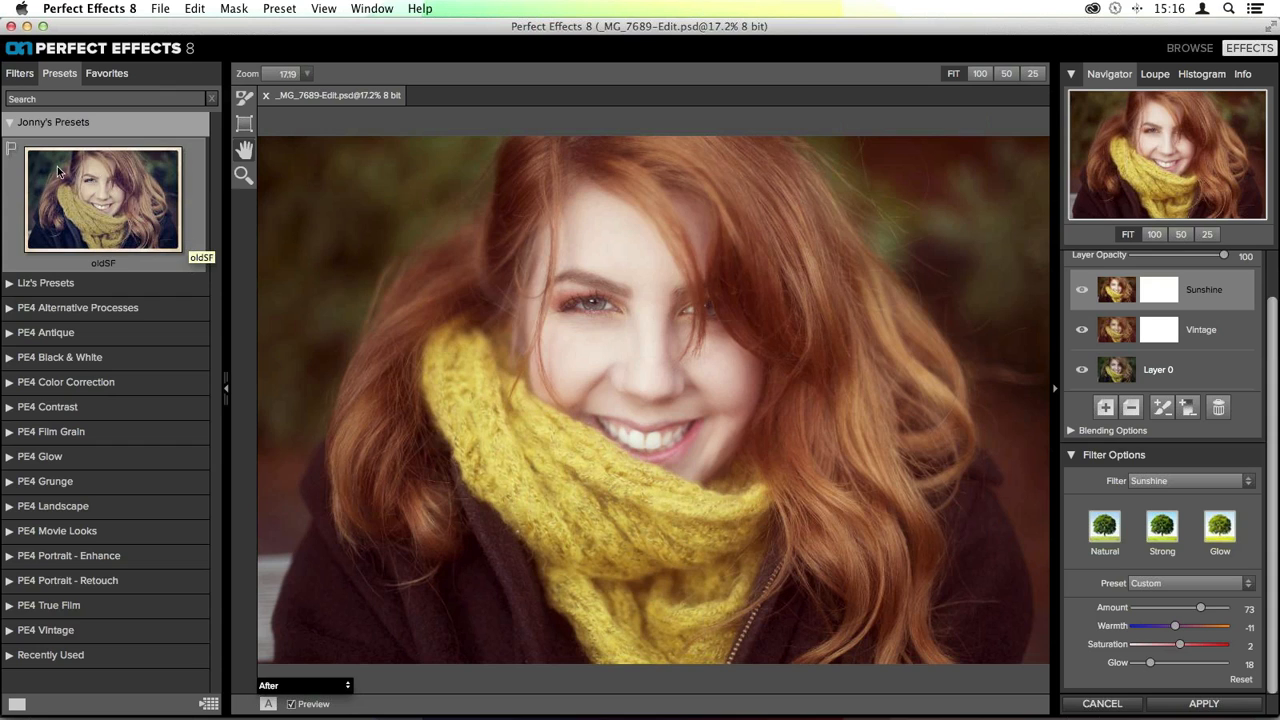
pyautogui.click(13, 126)
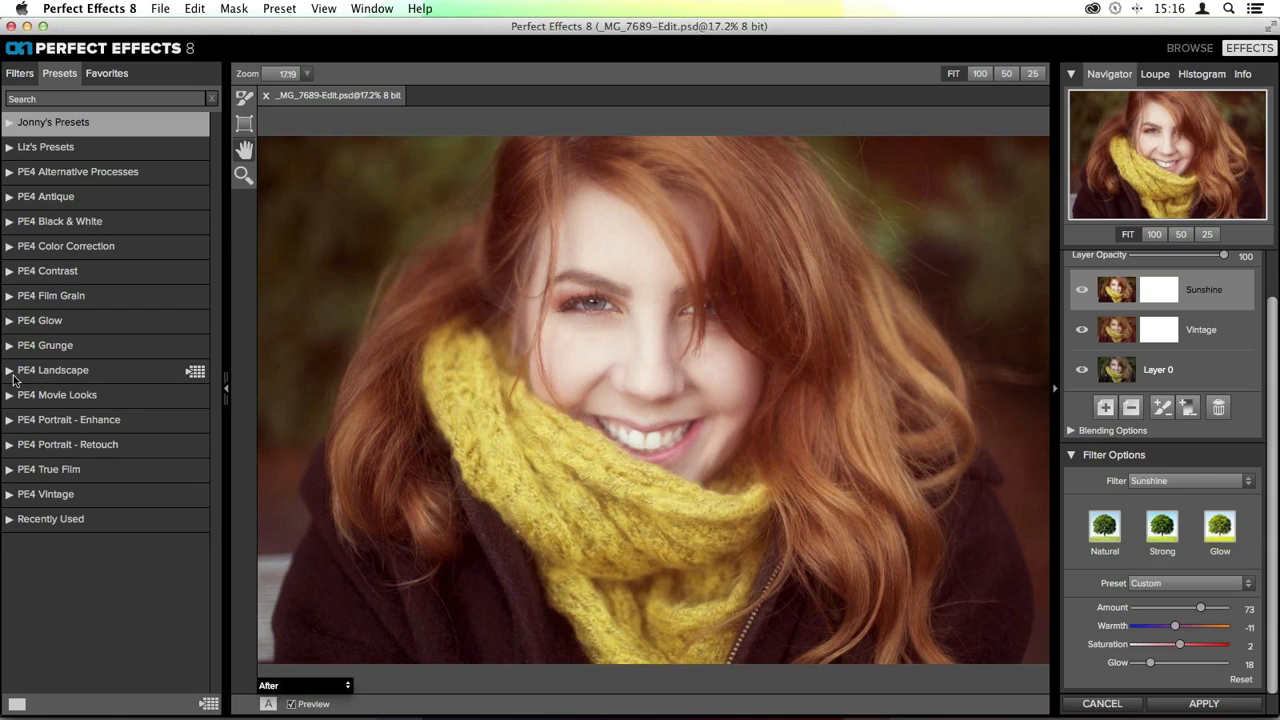
pyautogui.click(24, 493)
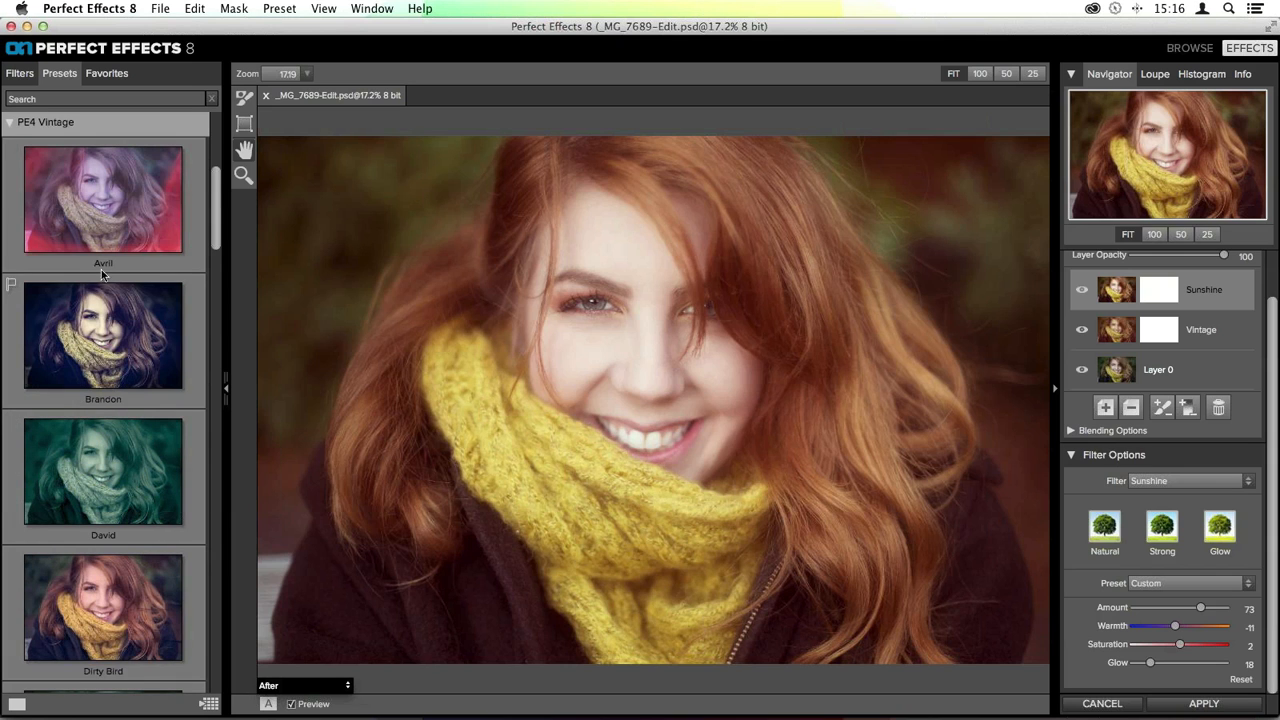
pyautogui.scroll(-3, 102, 262)
pyautogui.scroll(-6, 161, 322)
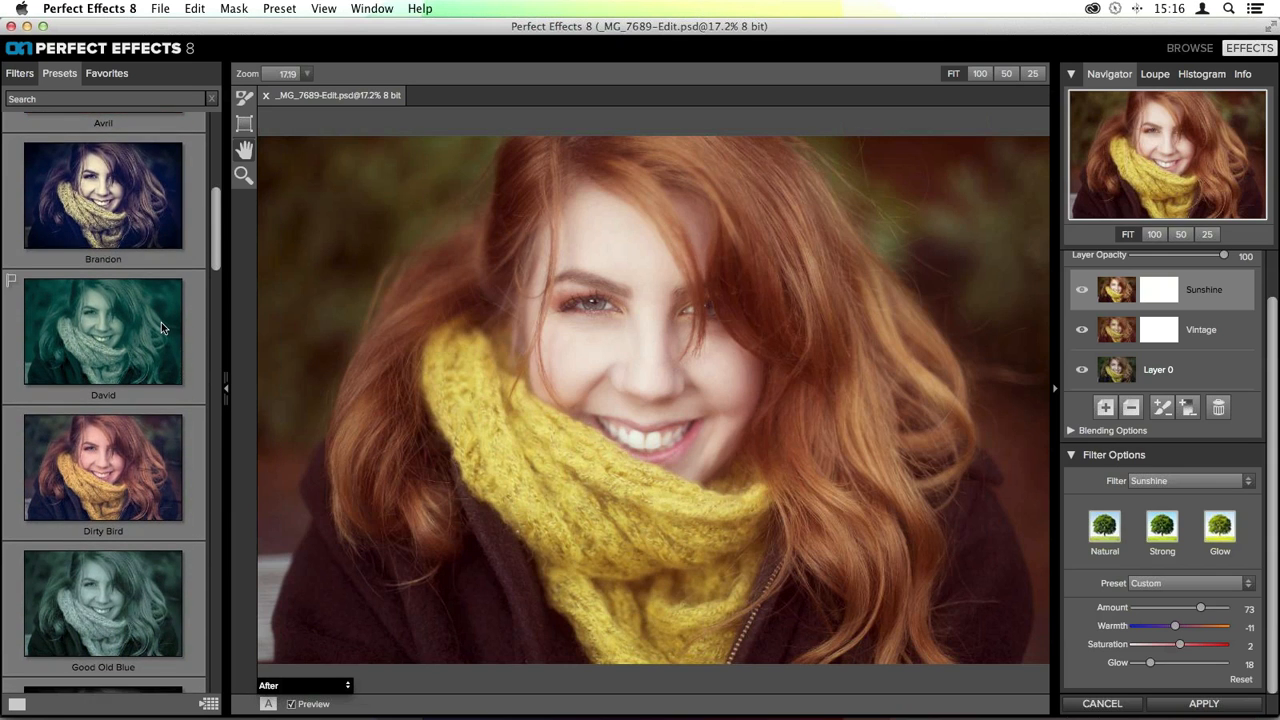
pyautogui.scroll(-10, 158, 347)
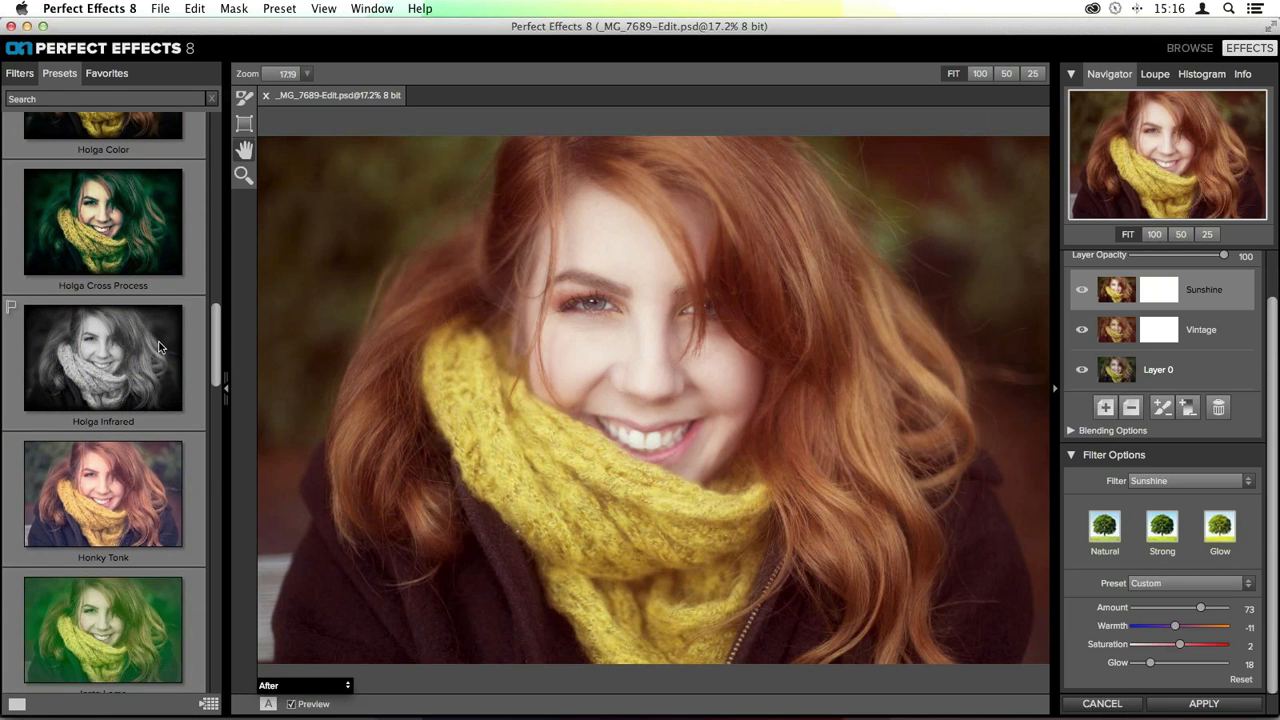
pyautogui.scroll(-2, 158, 347)
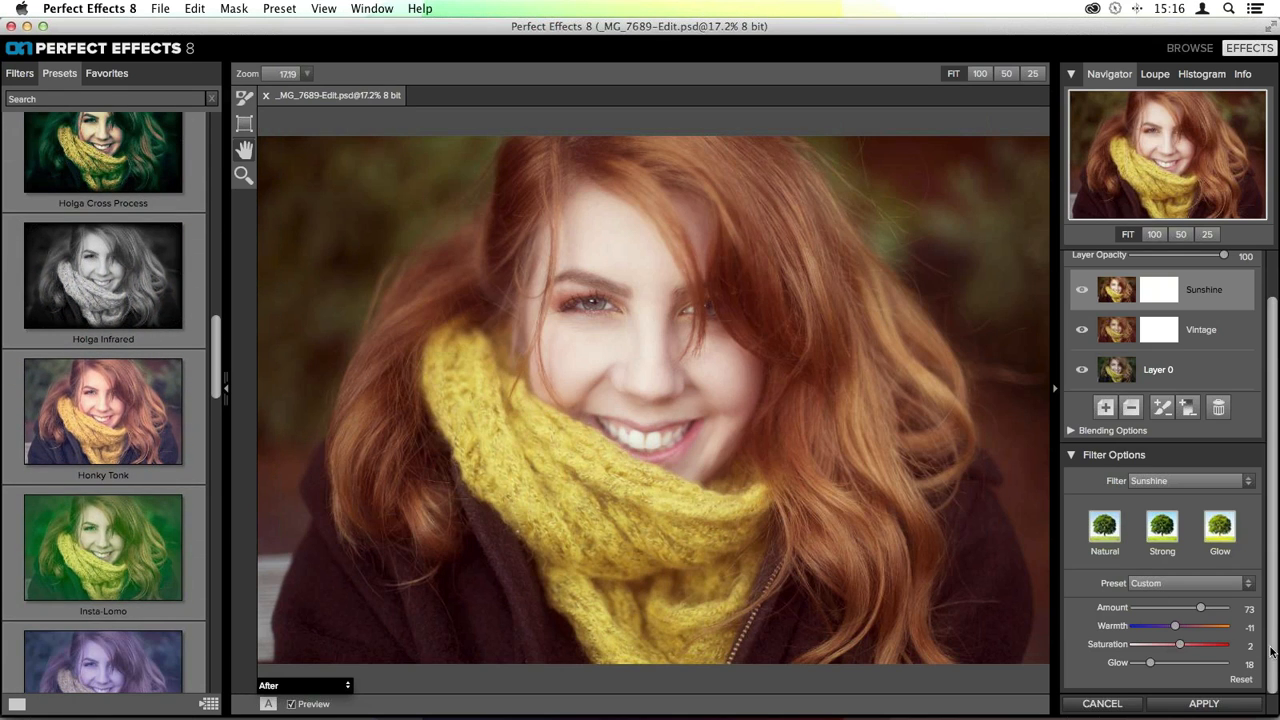
# Apply the filter stack to the portrait and return to the collection's thumbnail grid in Lightroom
pyautogui.click(1204, 706)
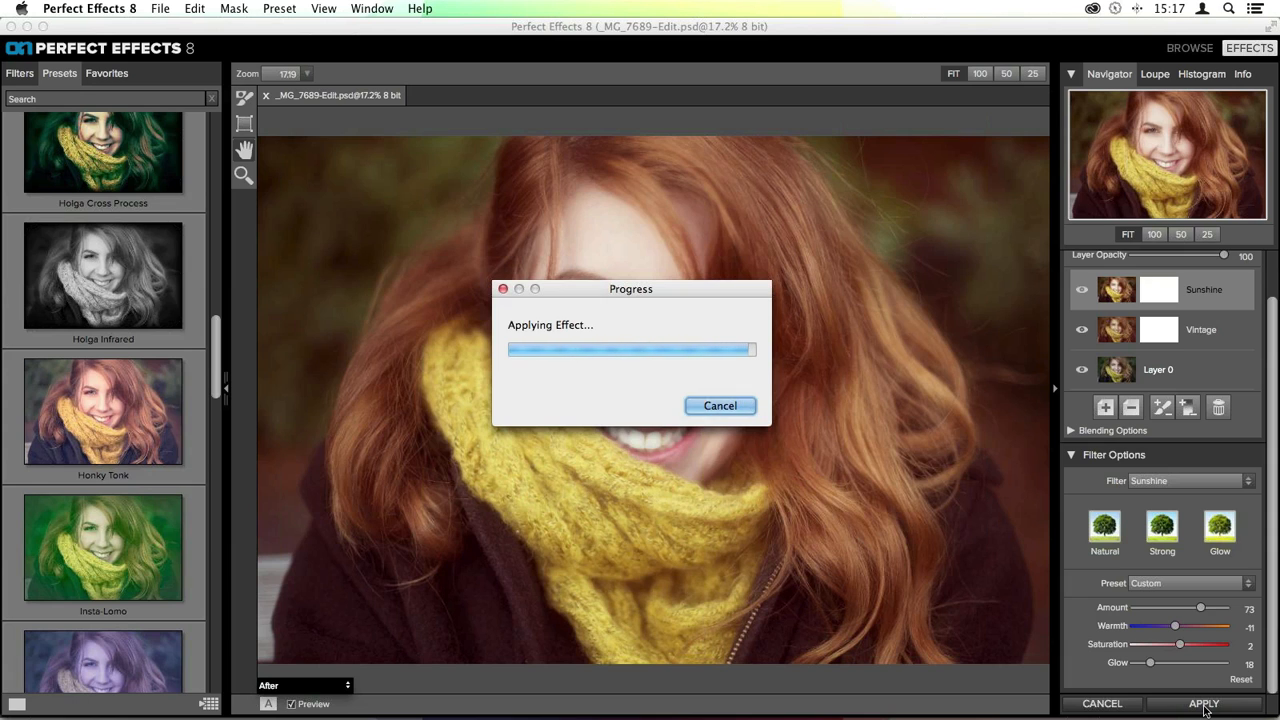
pyautogui.click(1204, 704)
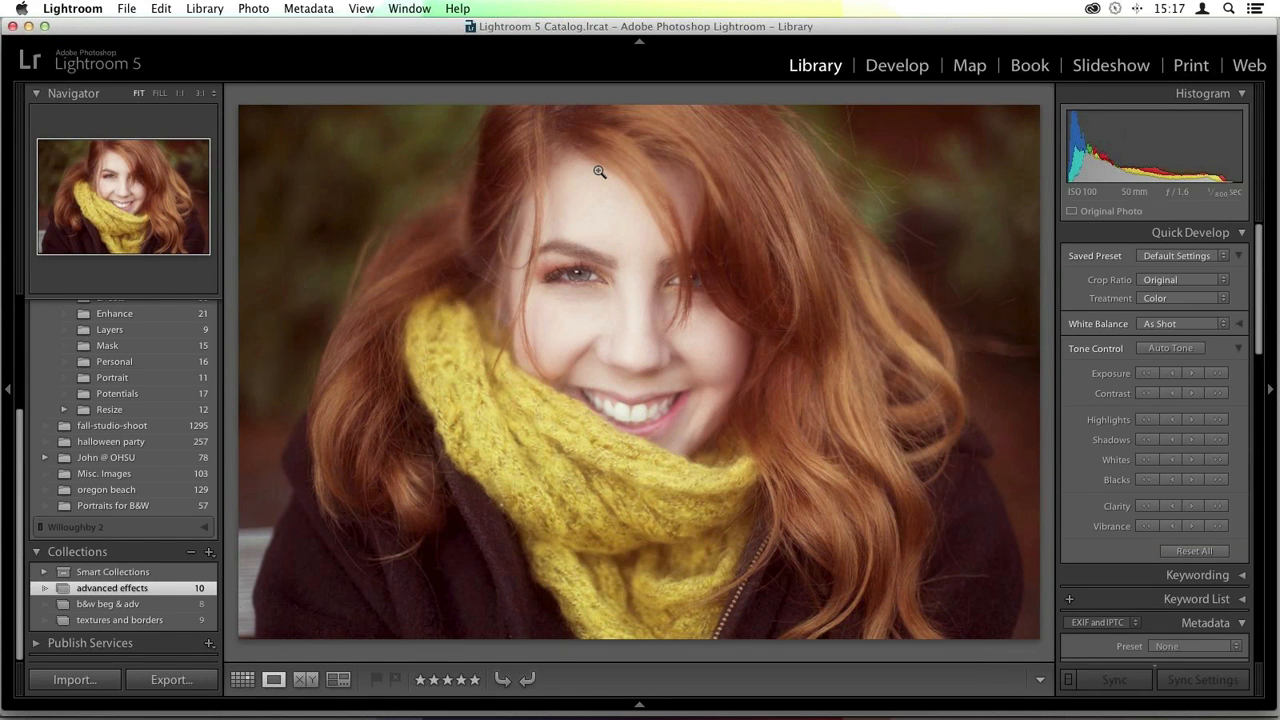
pyautogui.press('g')
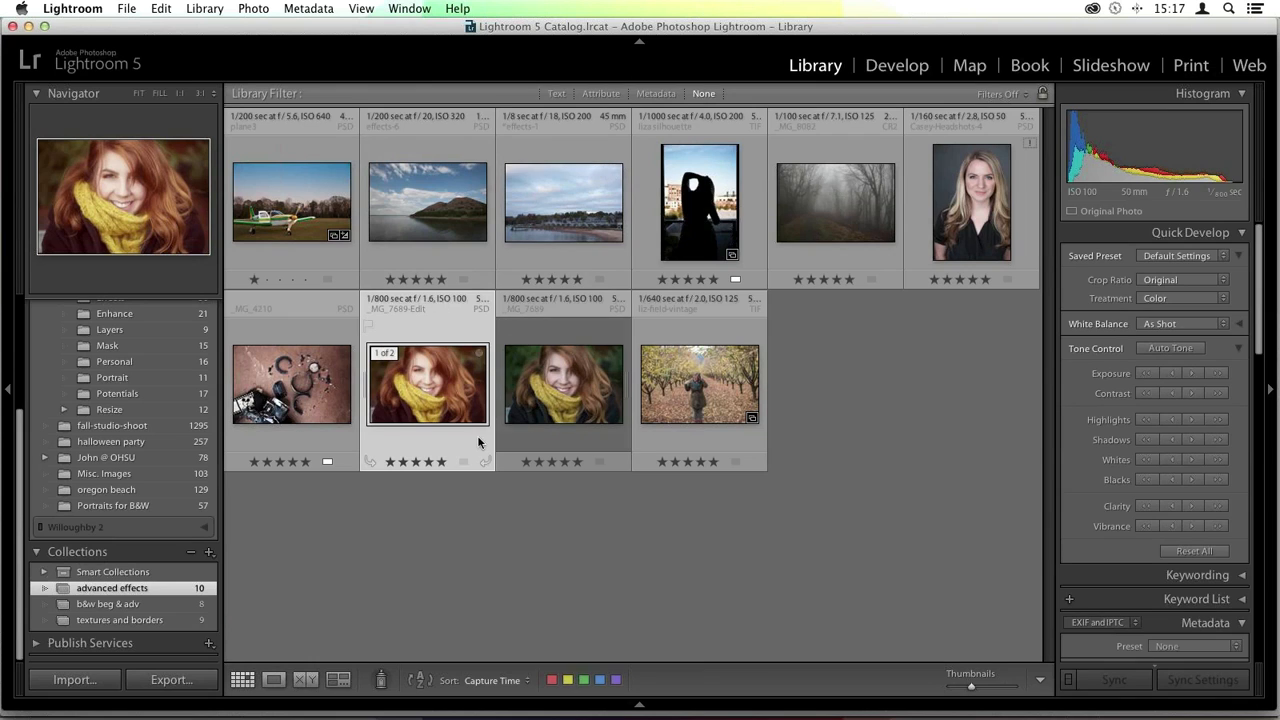
# Compare the original portrait with its edited copy by alternating between them in a large single-photo view
pyautogui.doubleClick(538, 402)
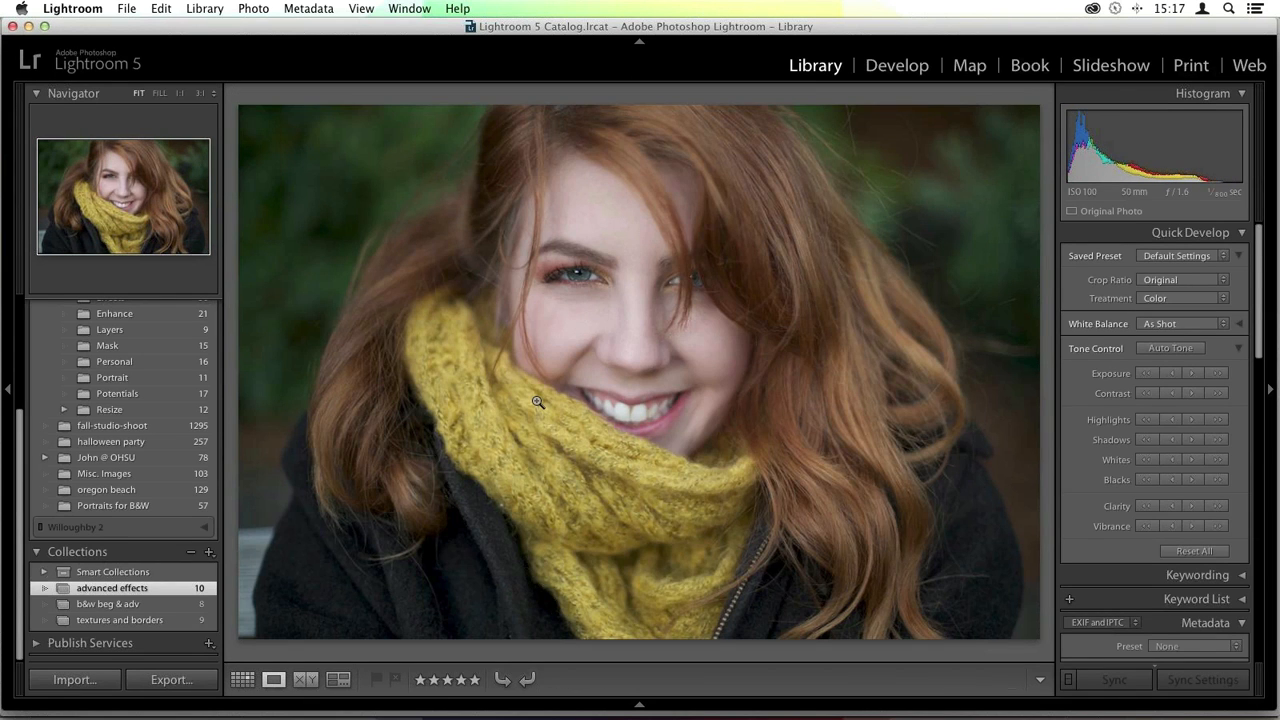
pyautogui.press('Right')
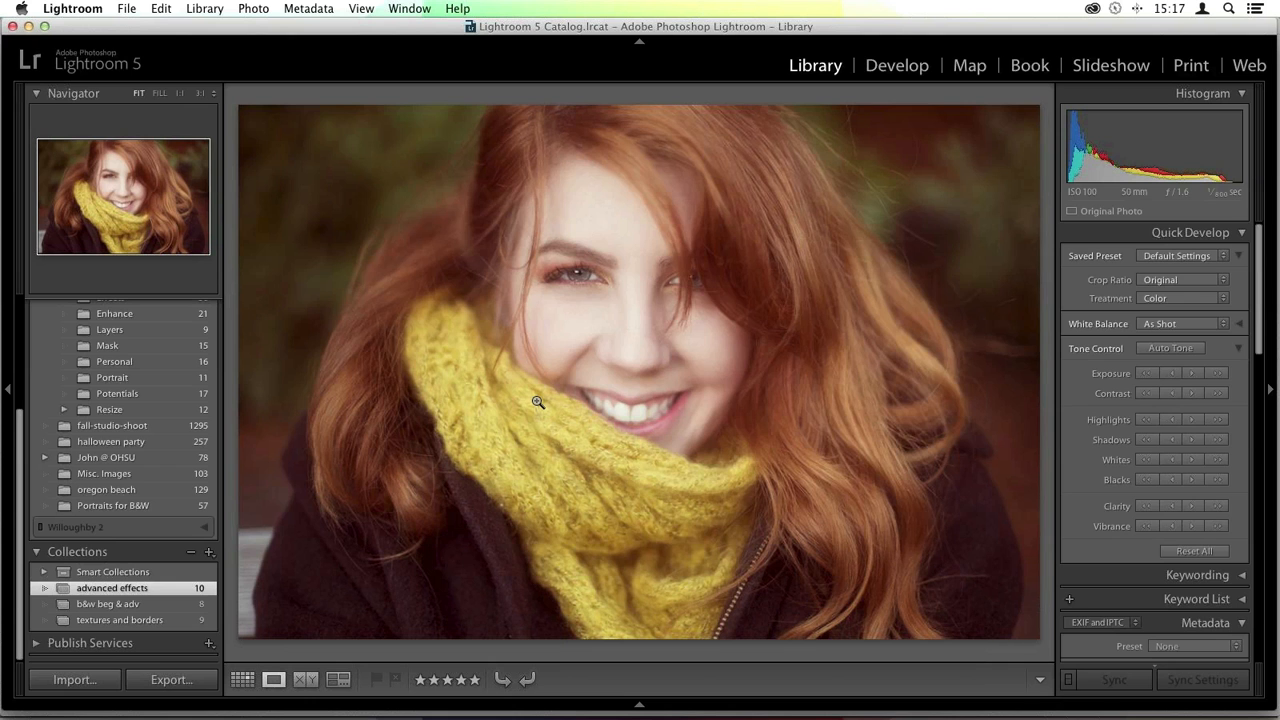
pyautogui.press('Left')
pyautogui.press('Right')
pyautogui.press('Left')
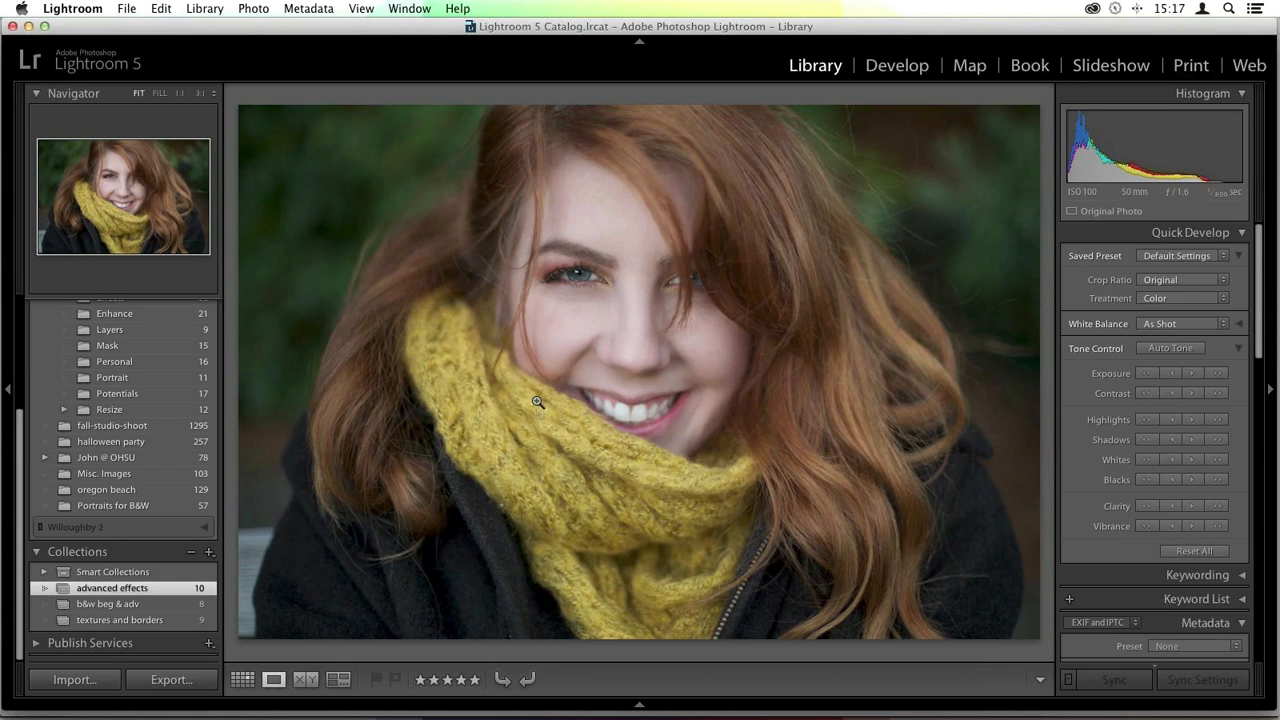
pyautogui.press('Right')
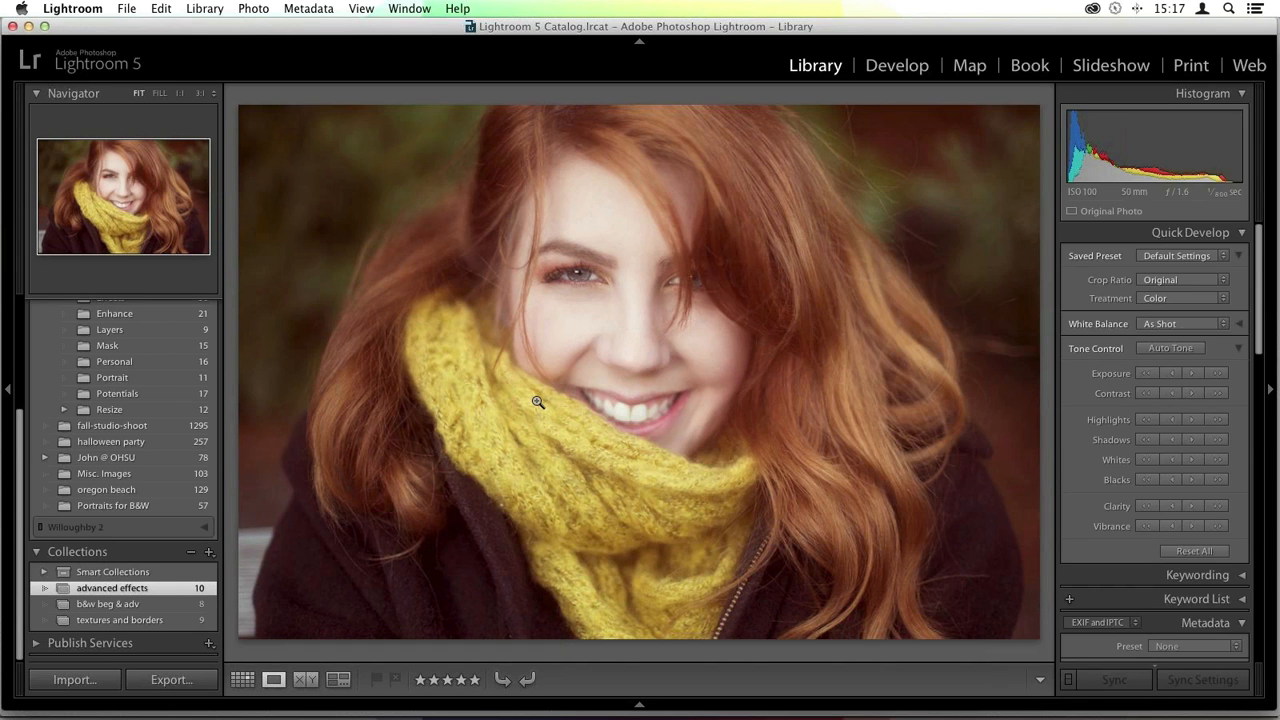
pyautogui.press('g')
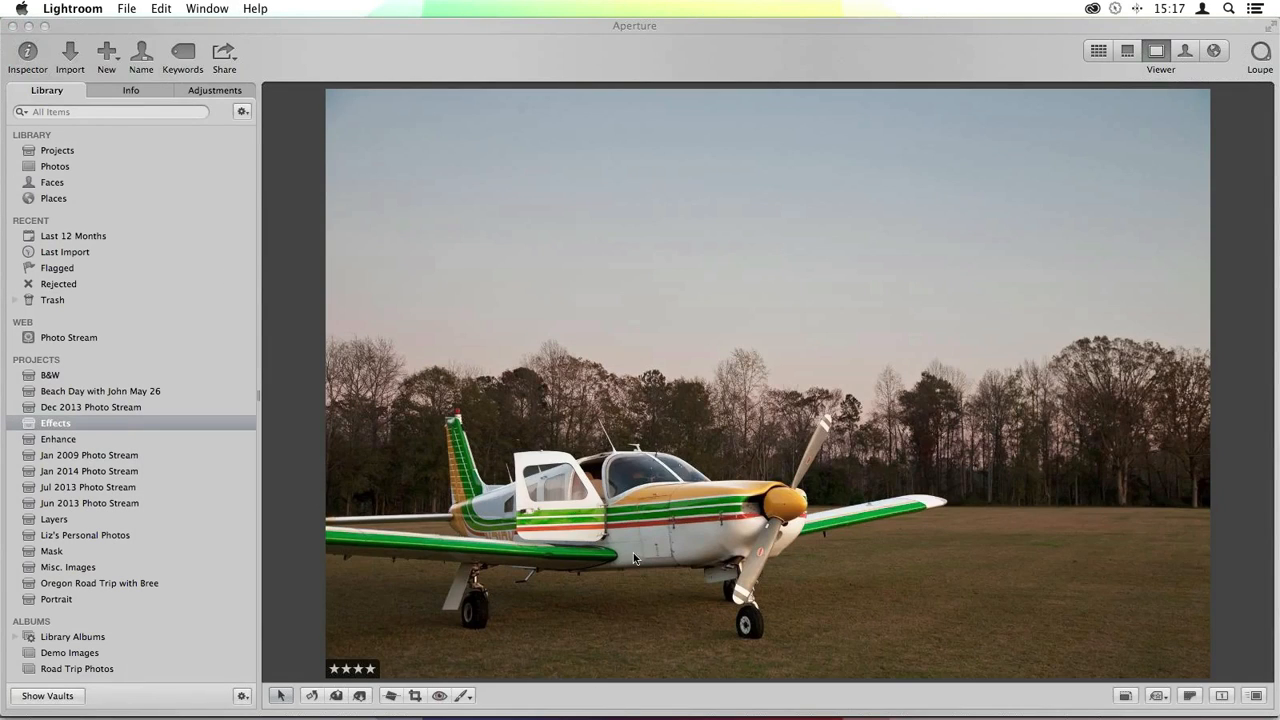
# Switch to Aperture and examine the plug-in editing options available for the airplane photo
pyautogui.click(562, 58)
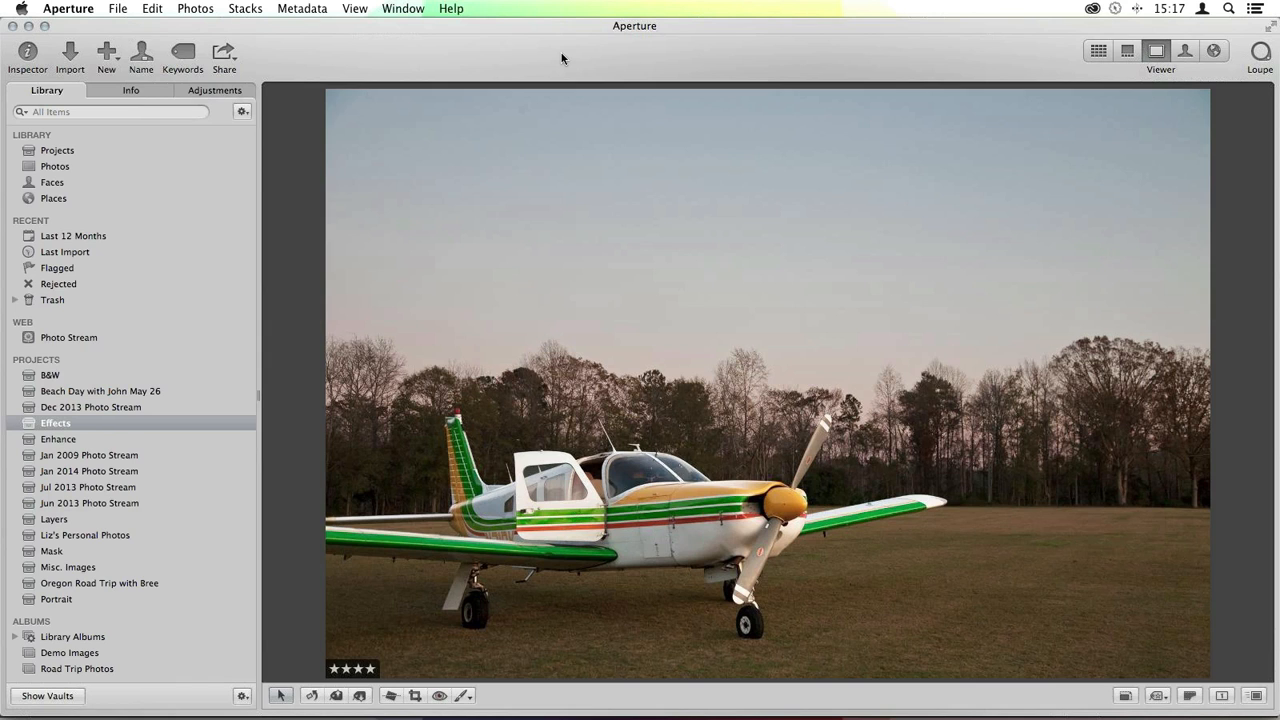
pyautogui.rightClick(593, 278)
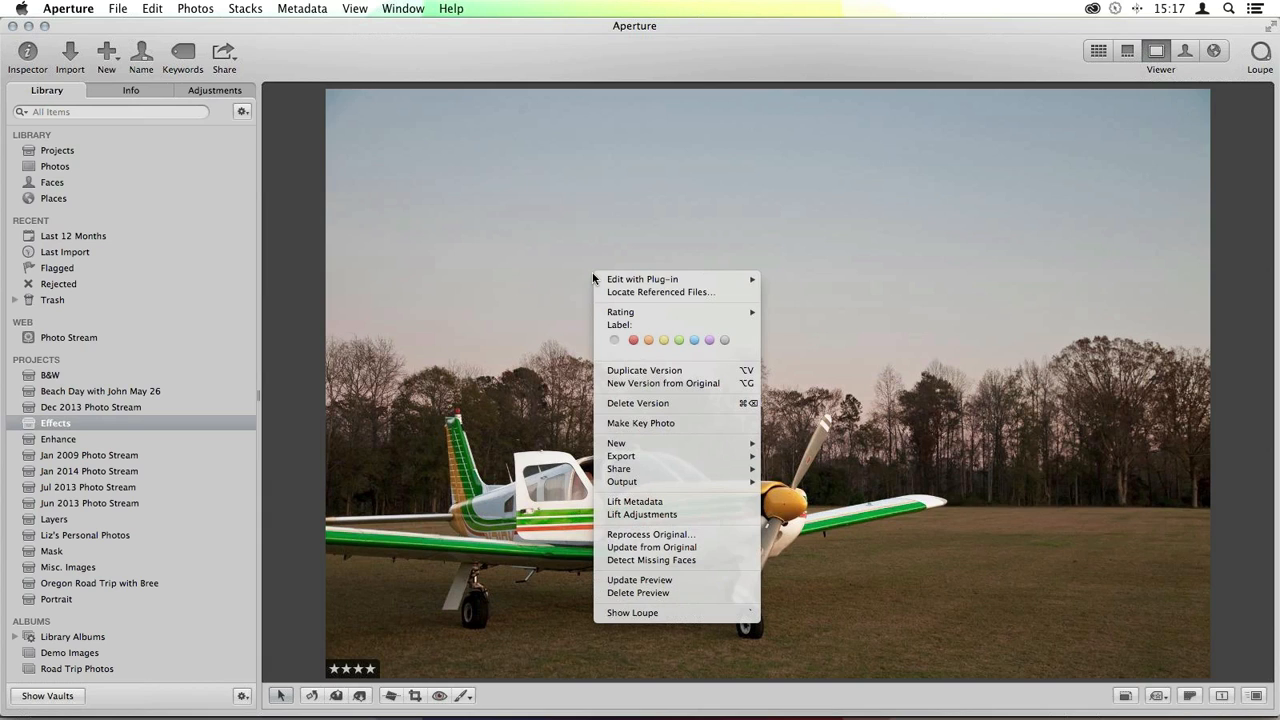
pyautogui.moveTo(605, 280)
pyautogui.click(668, 236)
pyautogui.click(196, 8)
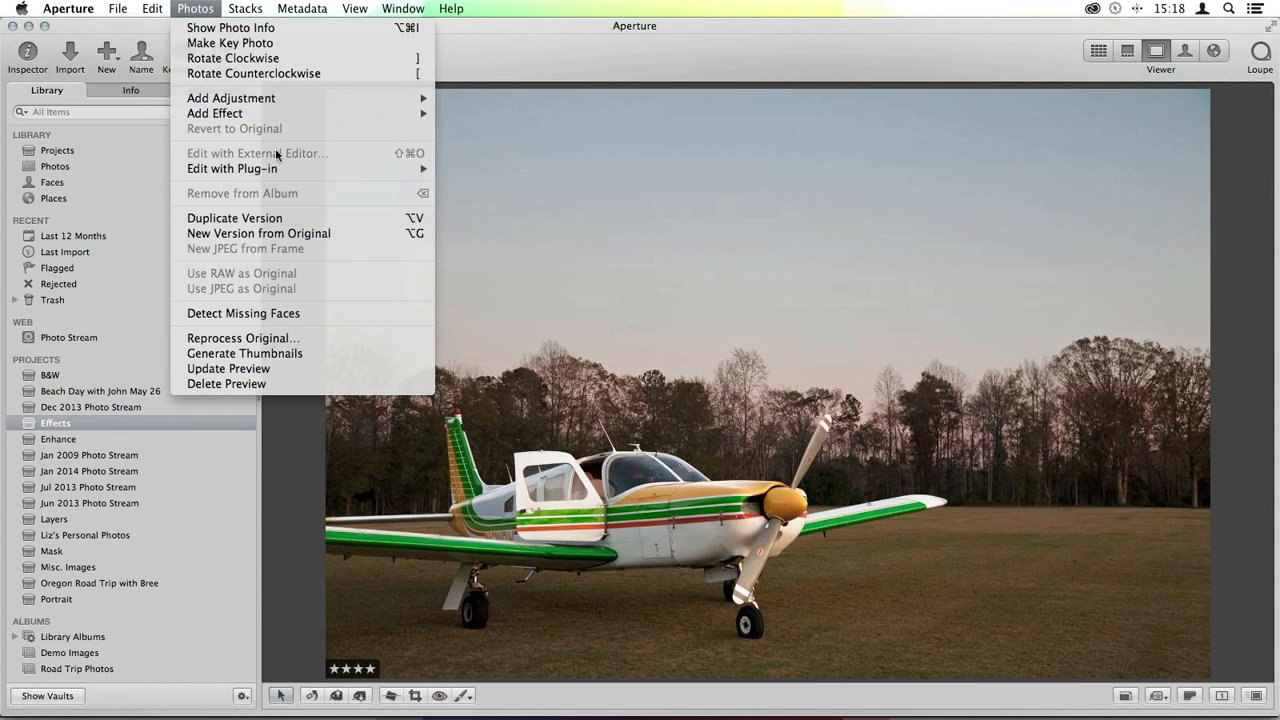
pyautogui.moveTo(287, 168)
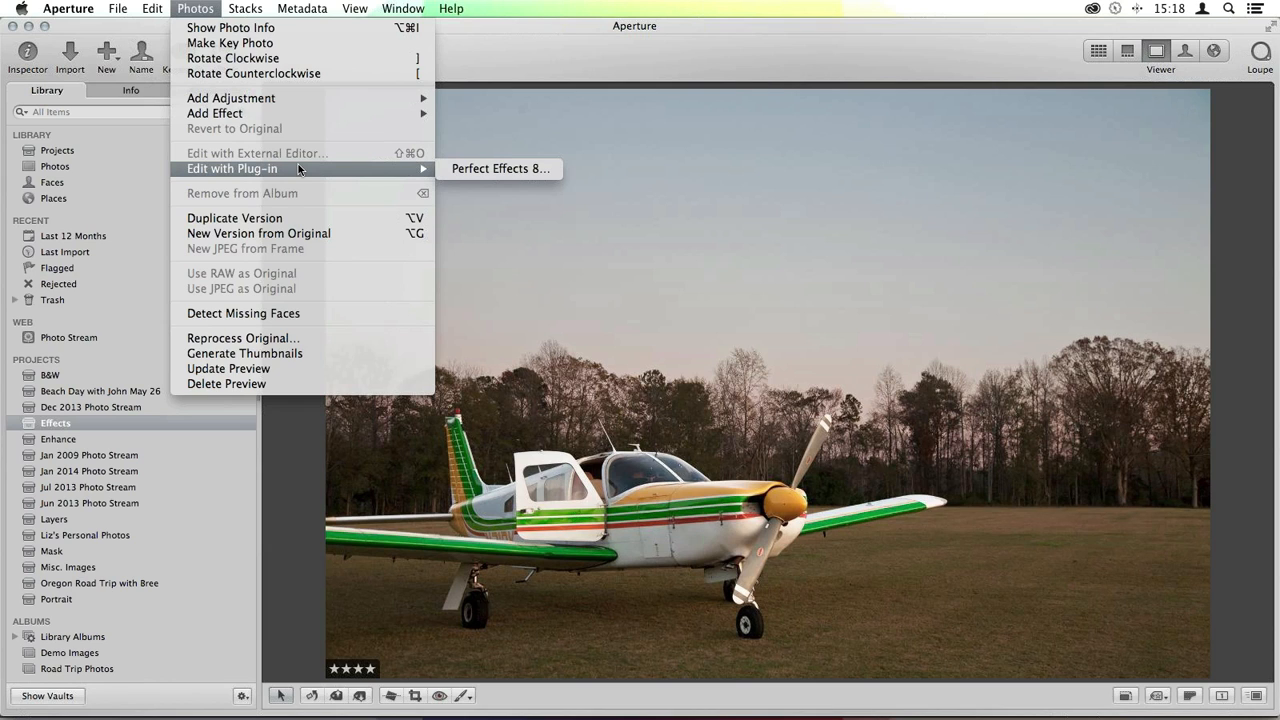
pyautogui.click(555, 197)
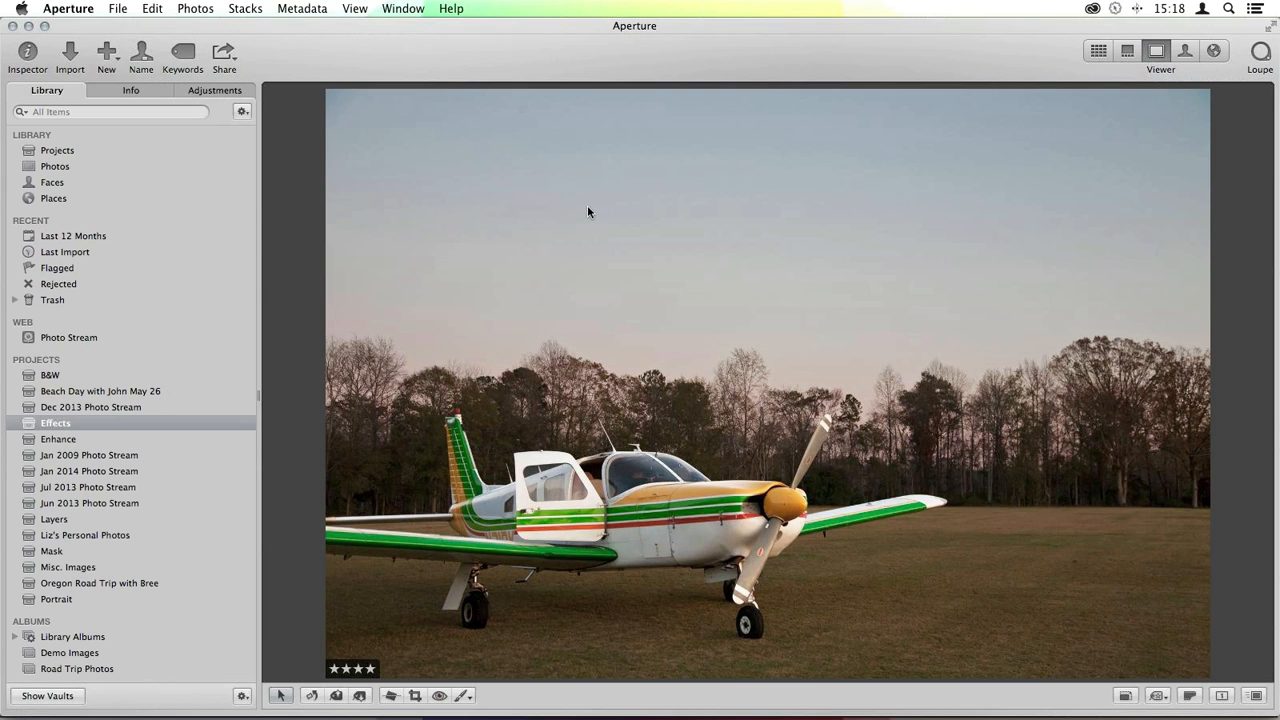
pyautogui.rightClick(587, 211)
pyautogui.moveTo(625, 212)
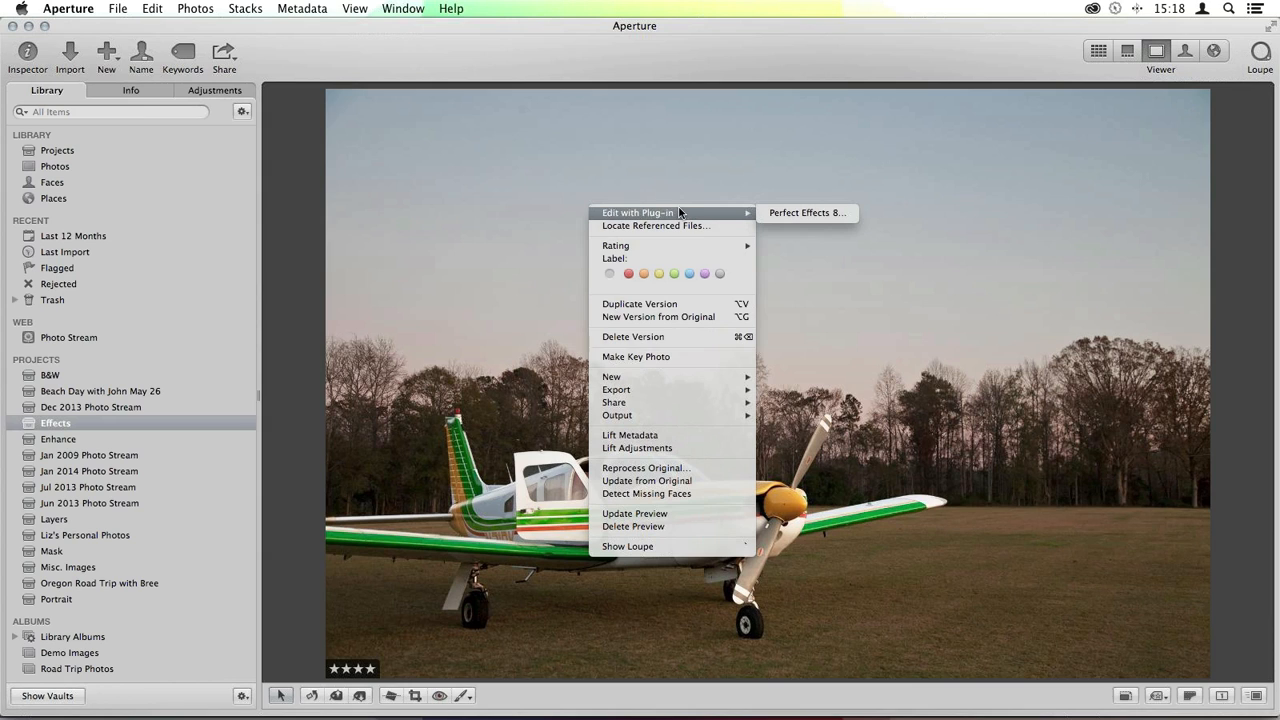
pyautogui.click(739, 190)
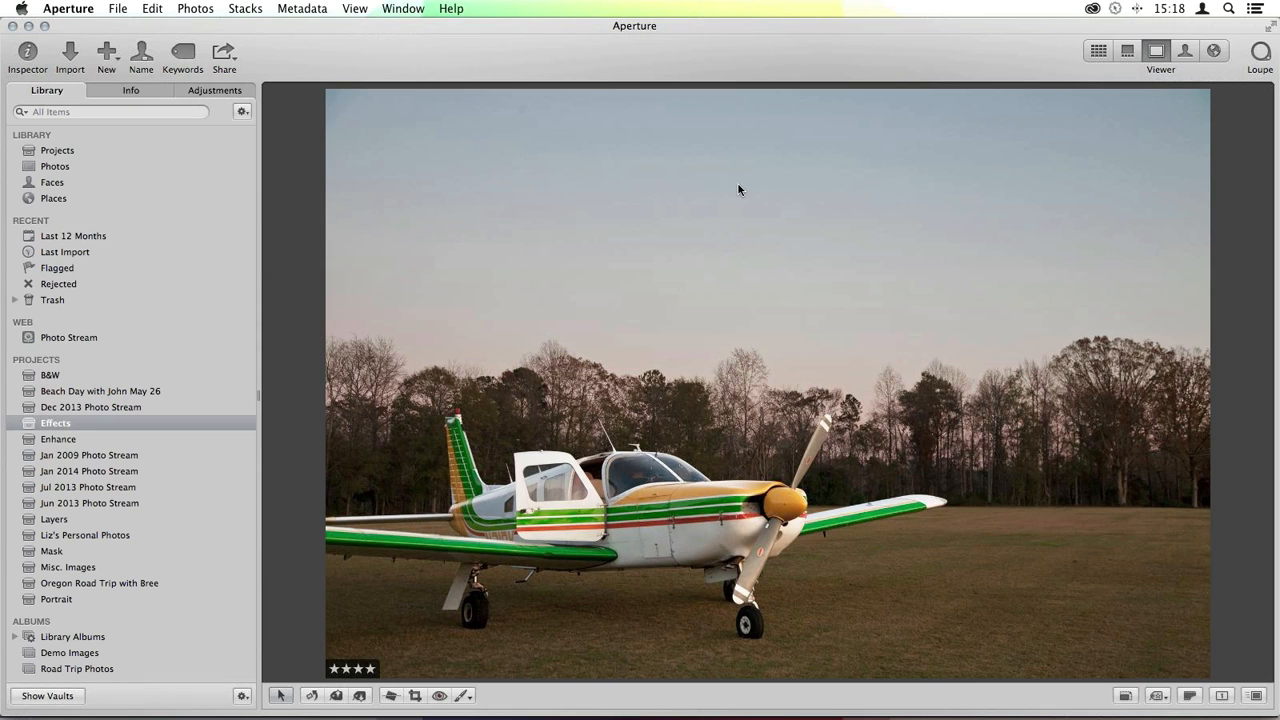
# Show the airplane photo's adjustments, send the photo to the Perfect Effects 8 plug-in, and continue in demo mode
pyautogui.click(210, 92)
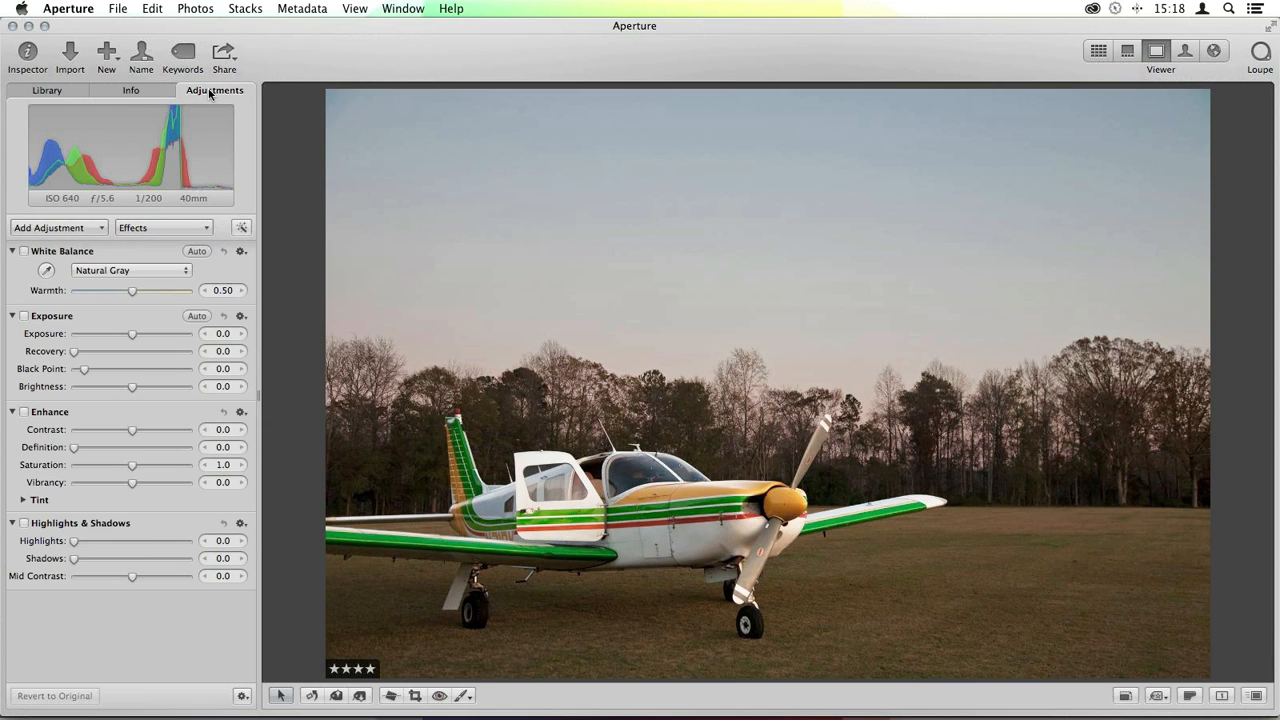
pyautogui.rightClick(741, 209)
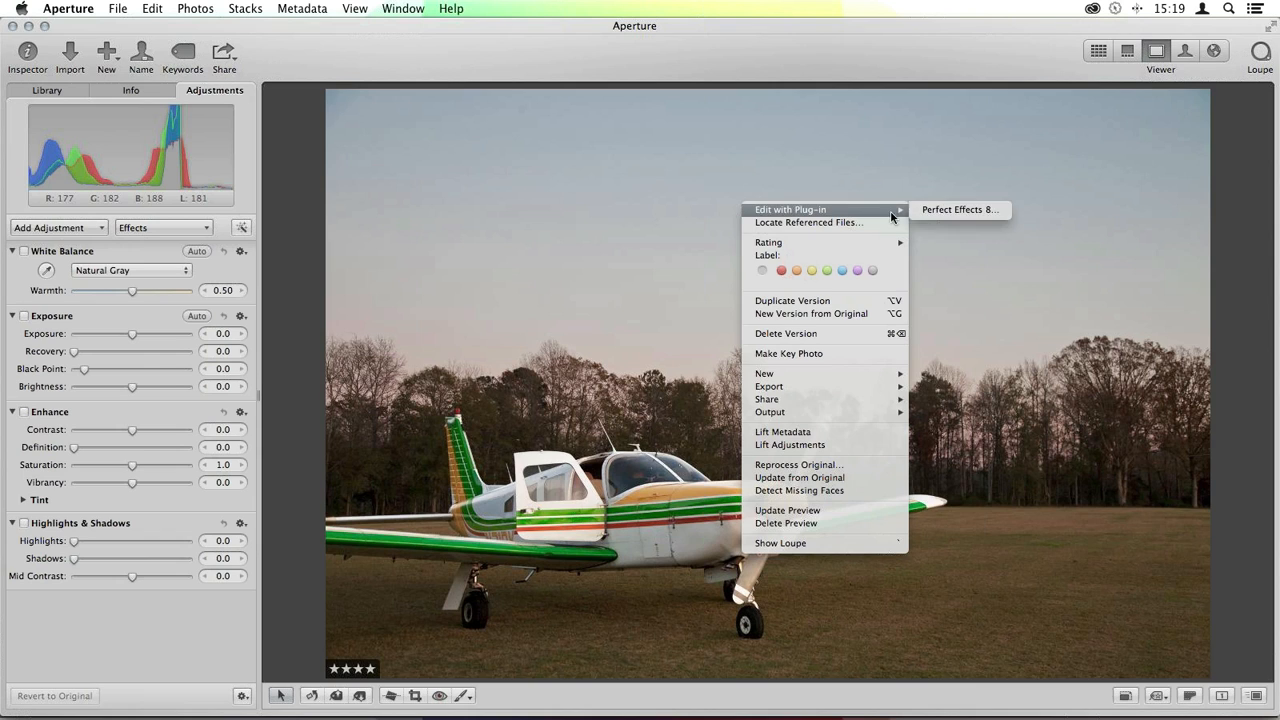
pyautogui.click(926, 210)
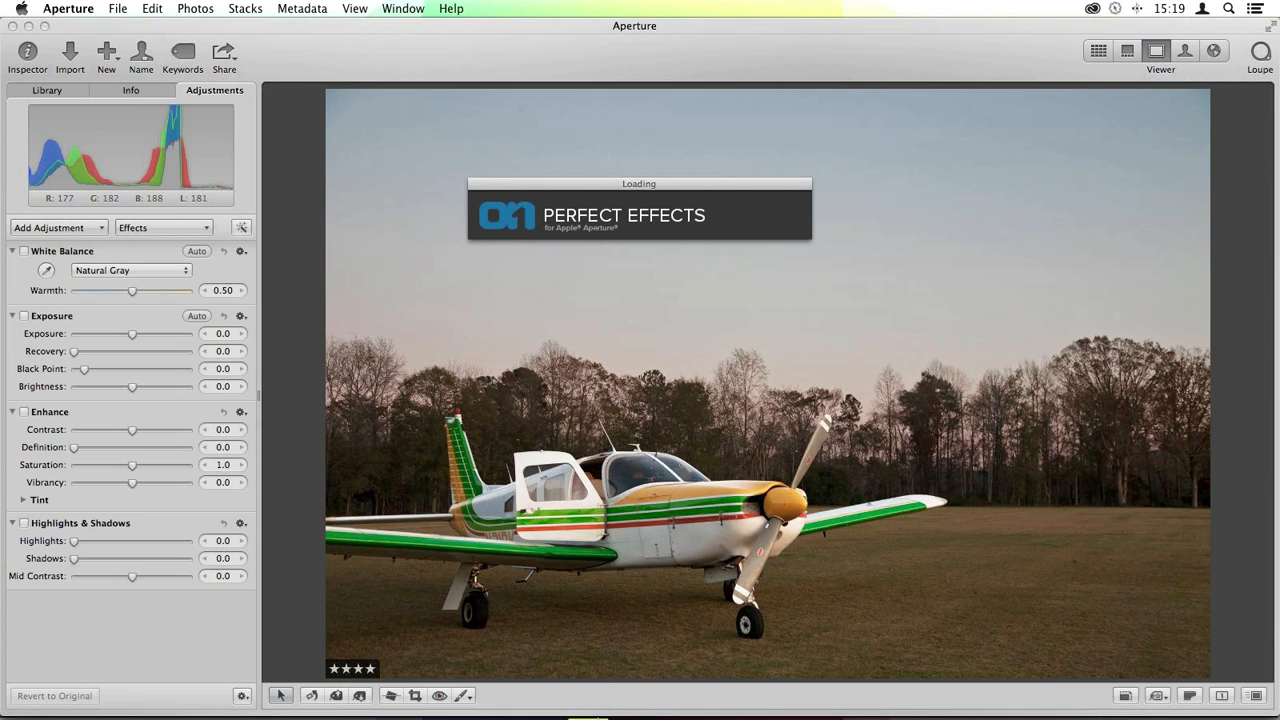
pyautogui.moveTo(590, 700)
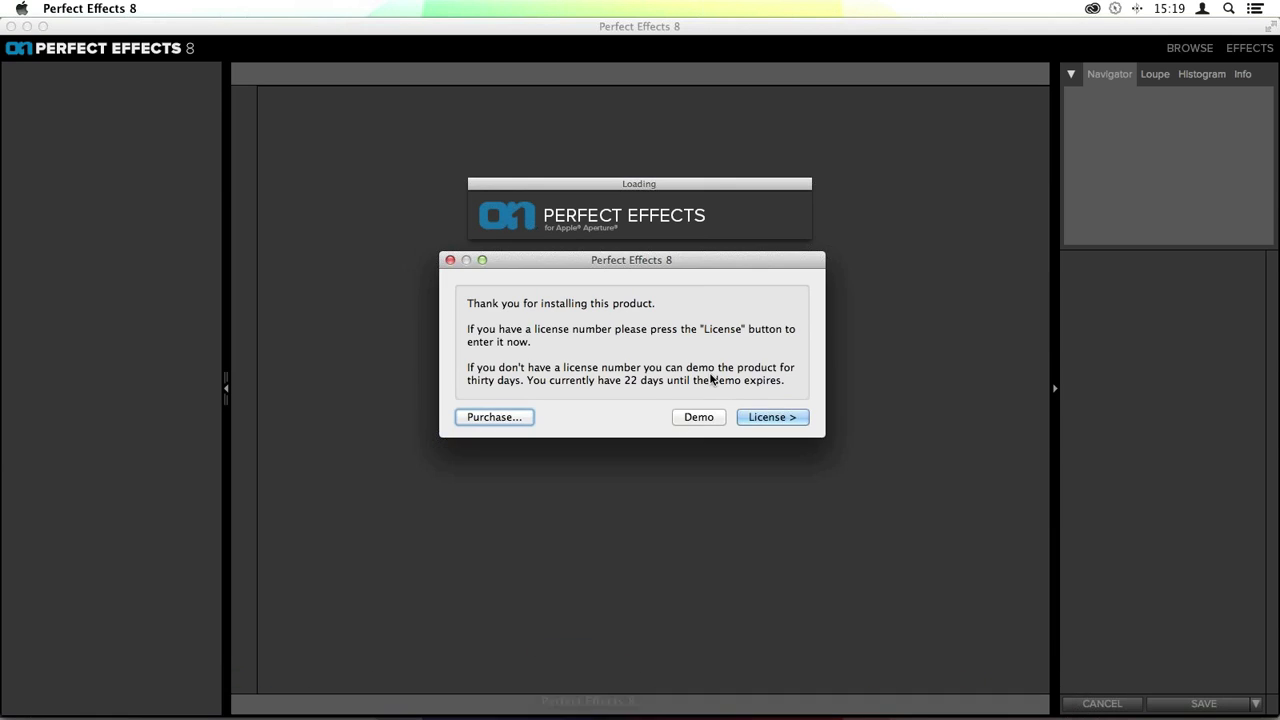
pyautogui.click(700, 414)
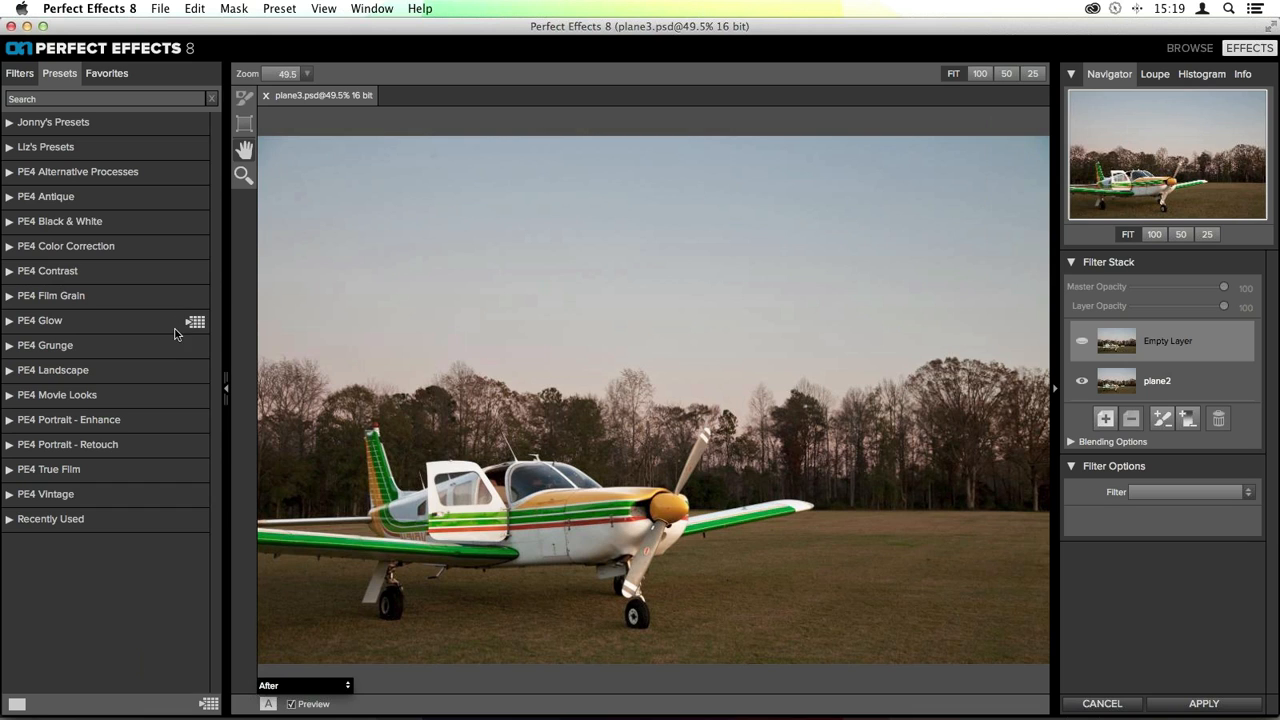
# Browse the PE4 Movie Looks presets in the preset list, then collapse the category
pyautogui.click(12, 399)
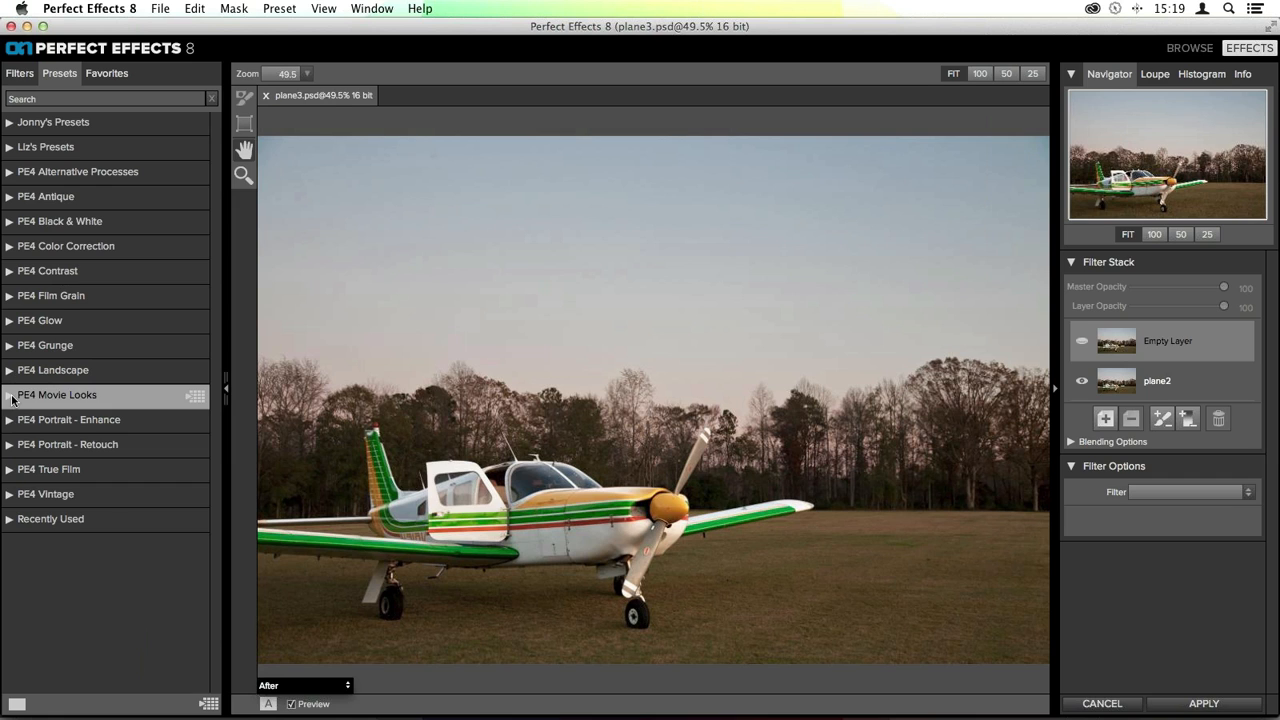
pyautogui.click(12, 399)
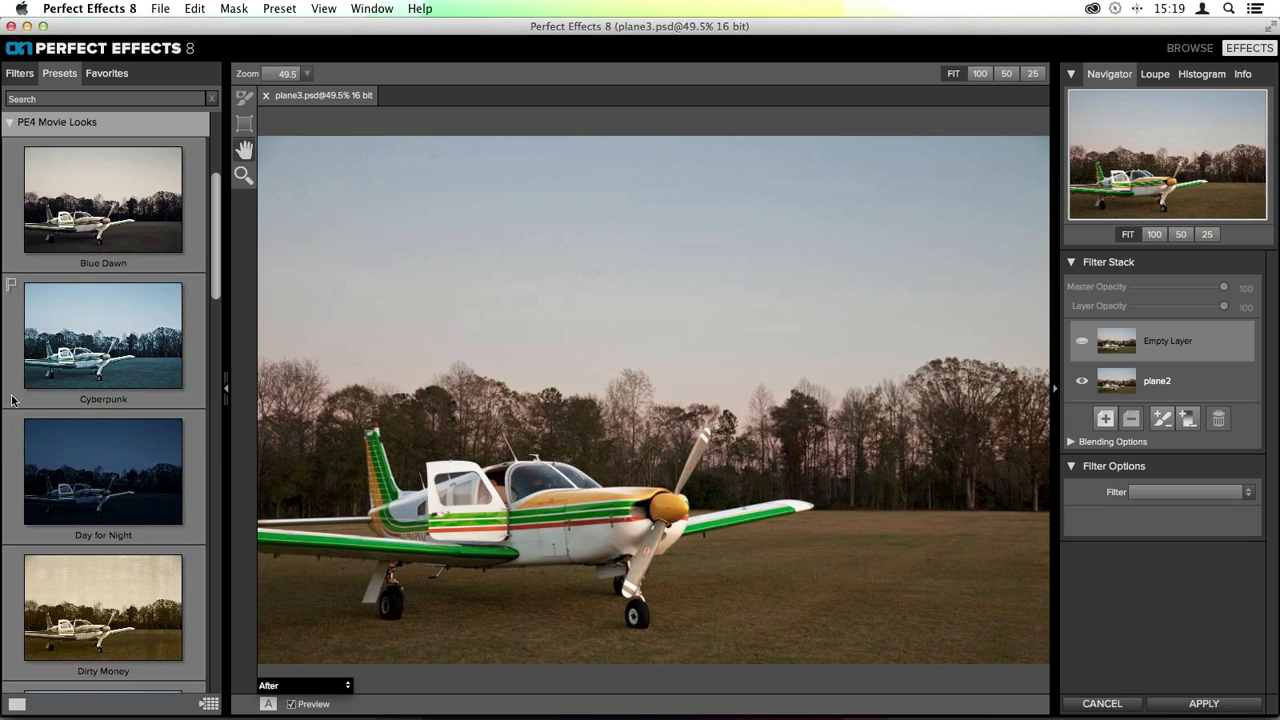
pyautogui.scroll(-8, 110, 358)
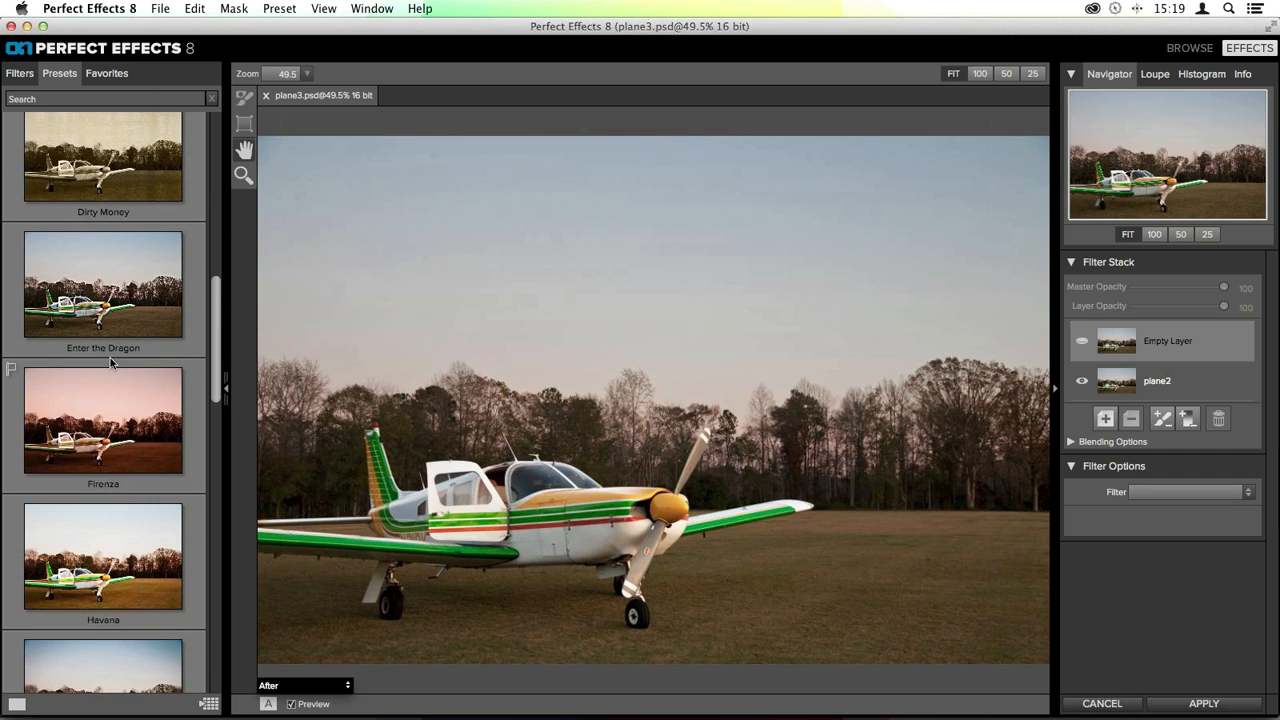
pyautogui.scroll(-5, 110, 363)
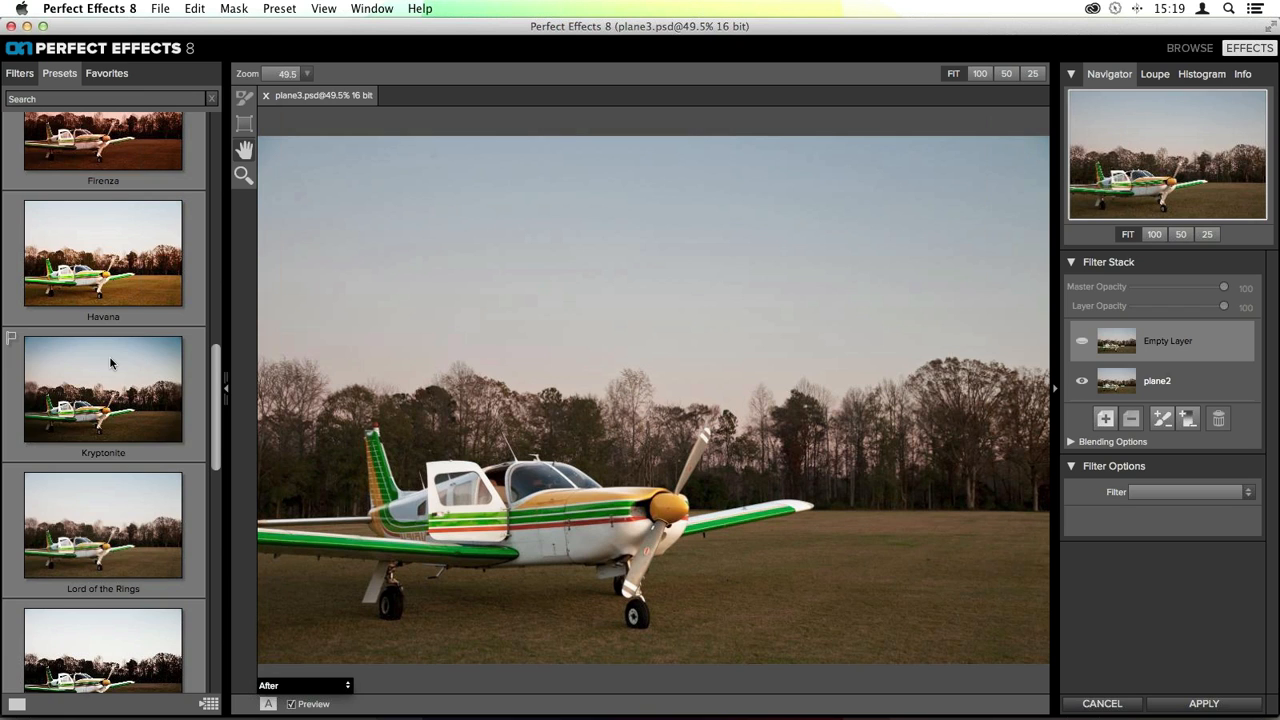
pyautogui.scroll(5, 110, 363)
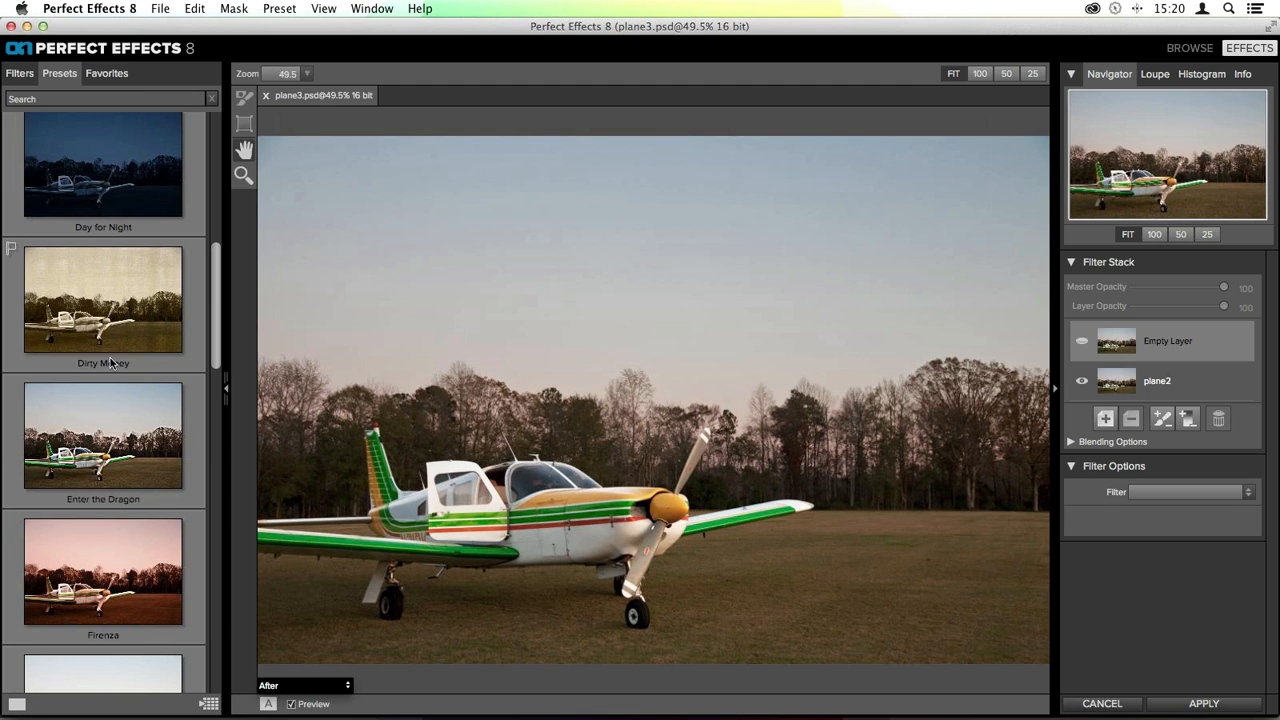
pyautogui.scroll(10, 110, 362)
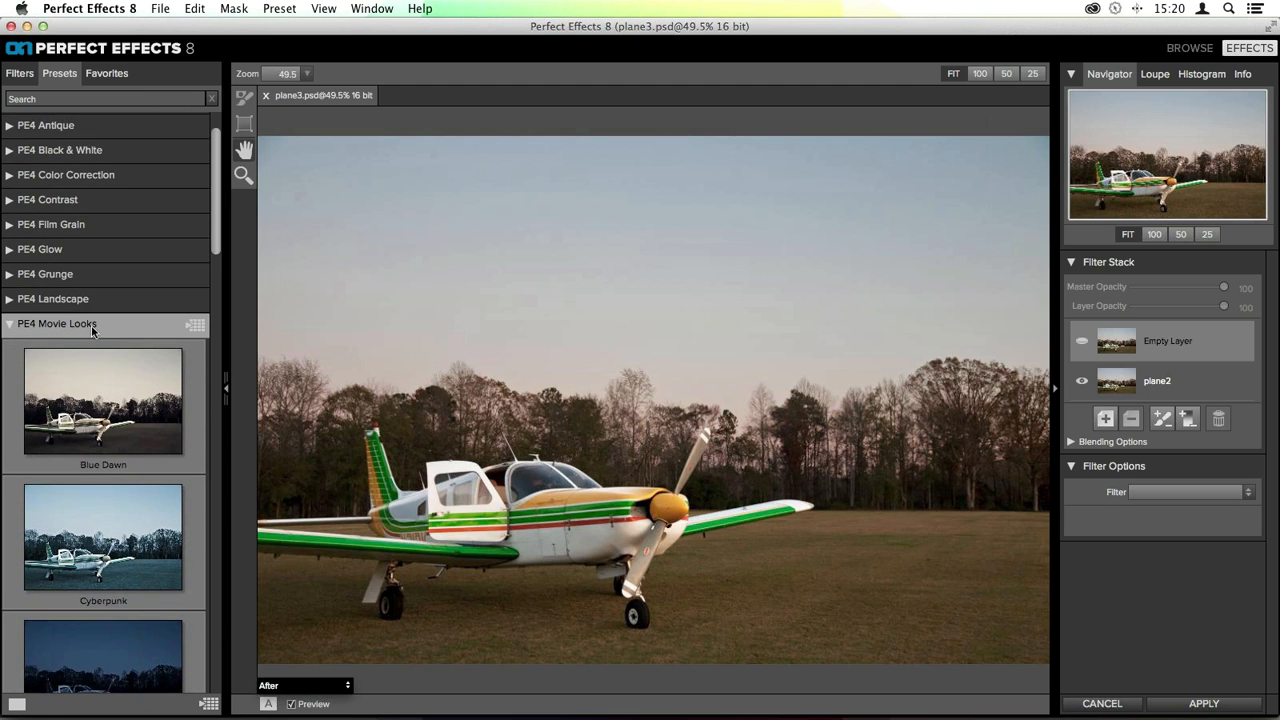
pyautogui.click(12, 325)
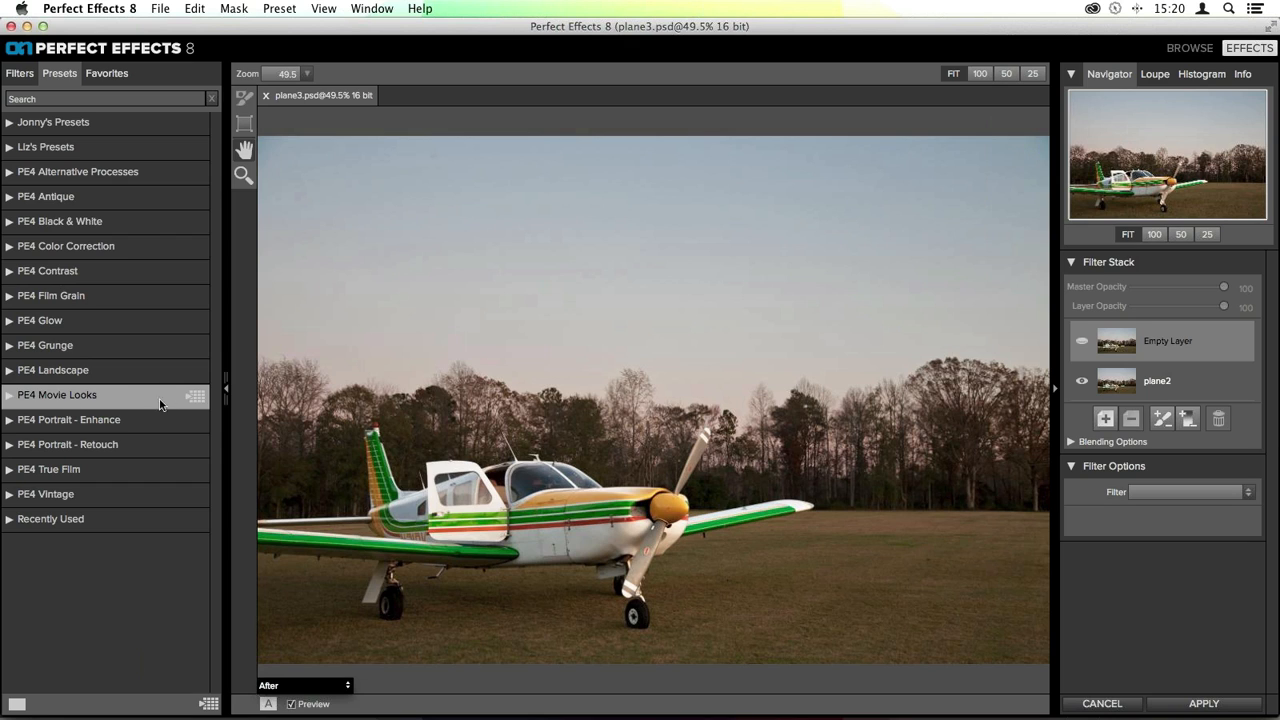
# Compare the PE4 Movie Looks presets in the enlarged thumbnail grid and apply Cyberpunk to the airplane photo
pyautogui.click(195, 397)
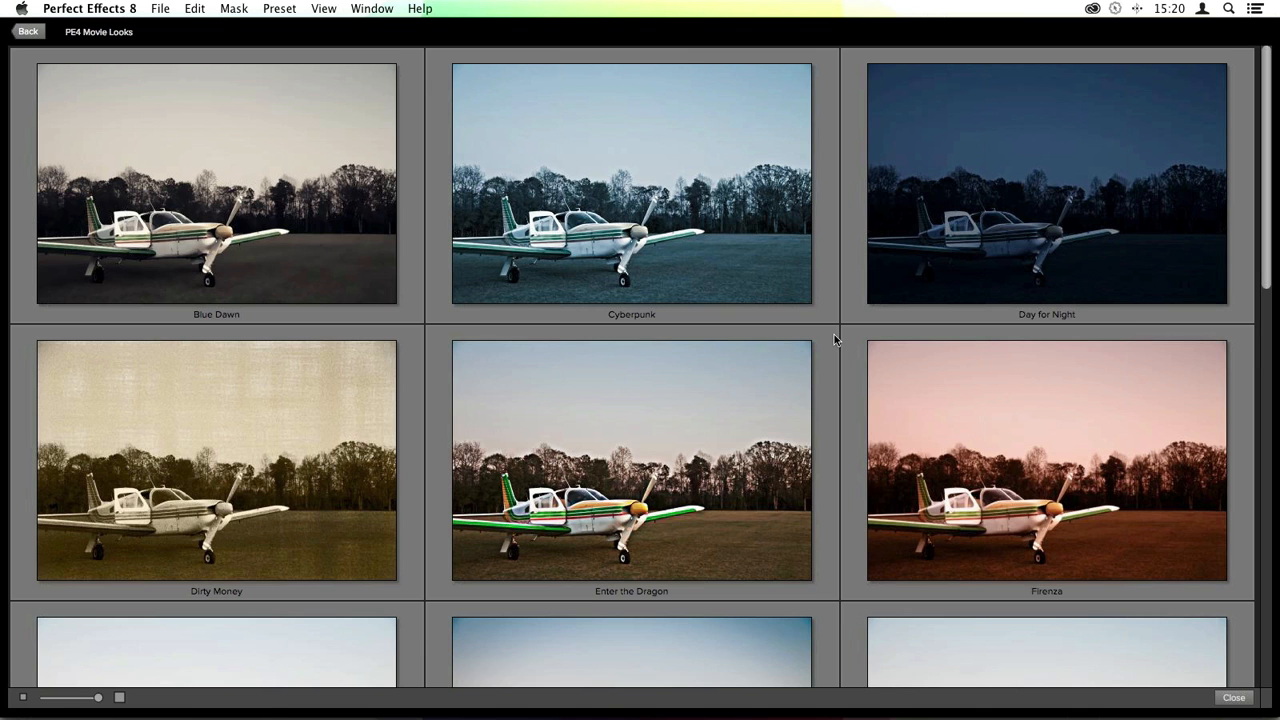
pyautogui.scroll(-3, 834, 337)
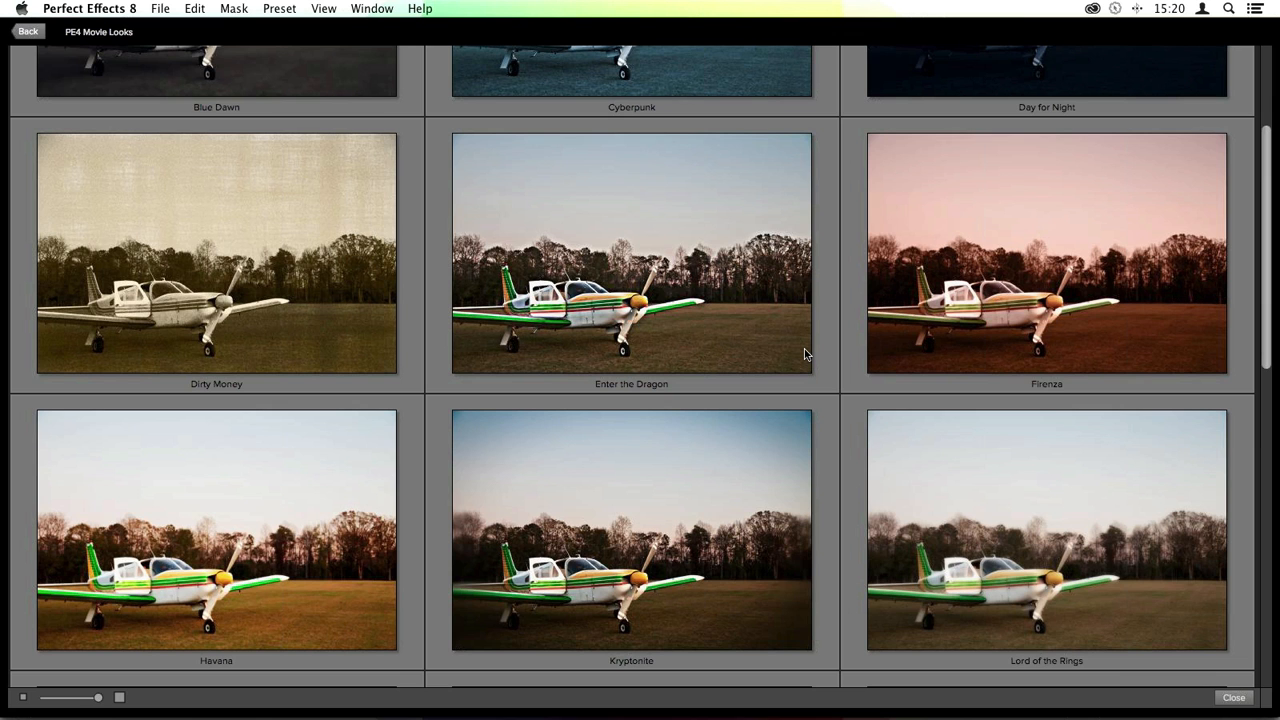
pyautogui.scroll(-1, 805, 354)
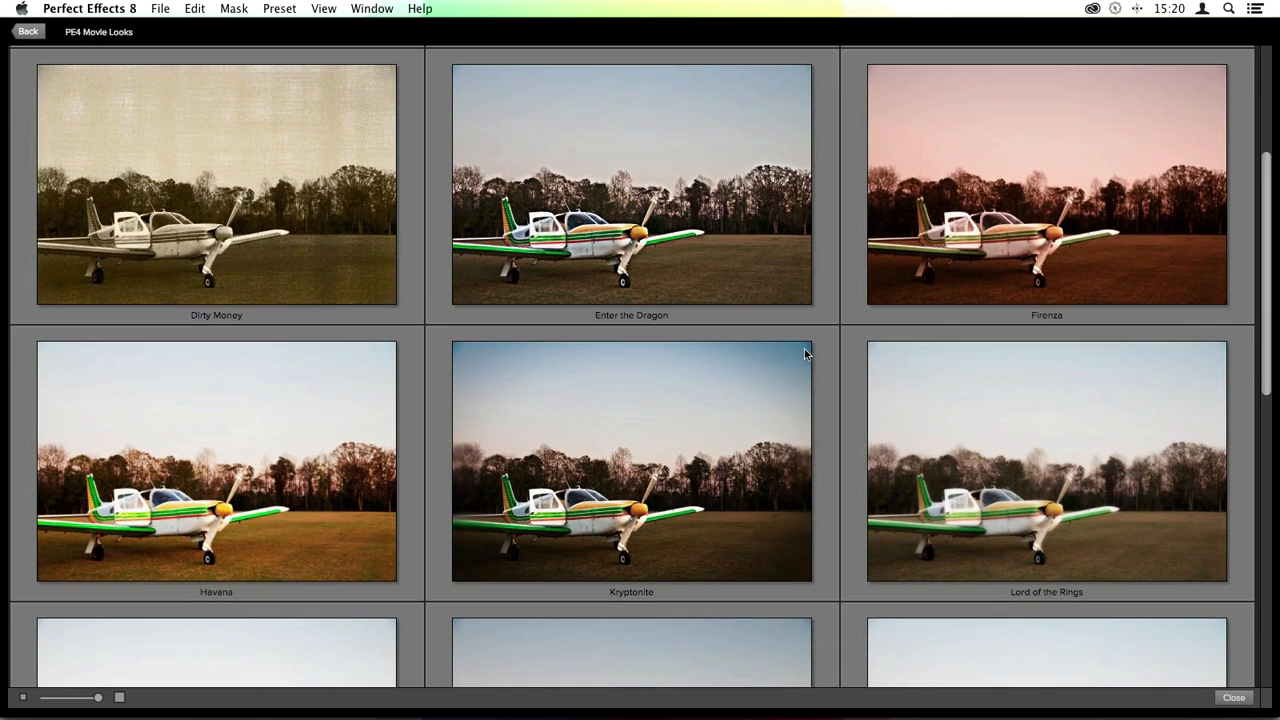
pyautogui.scroll(-5, 805, 354)
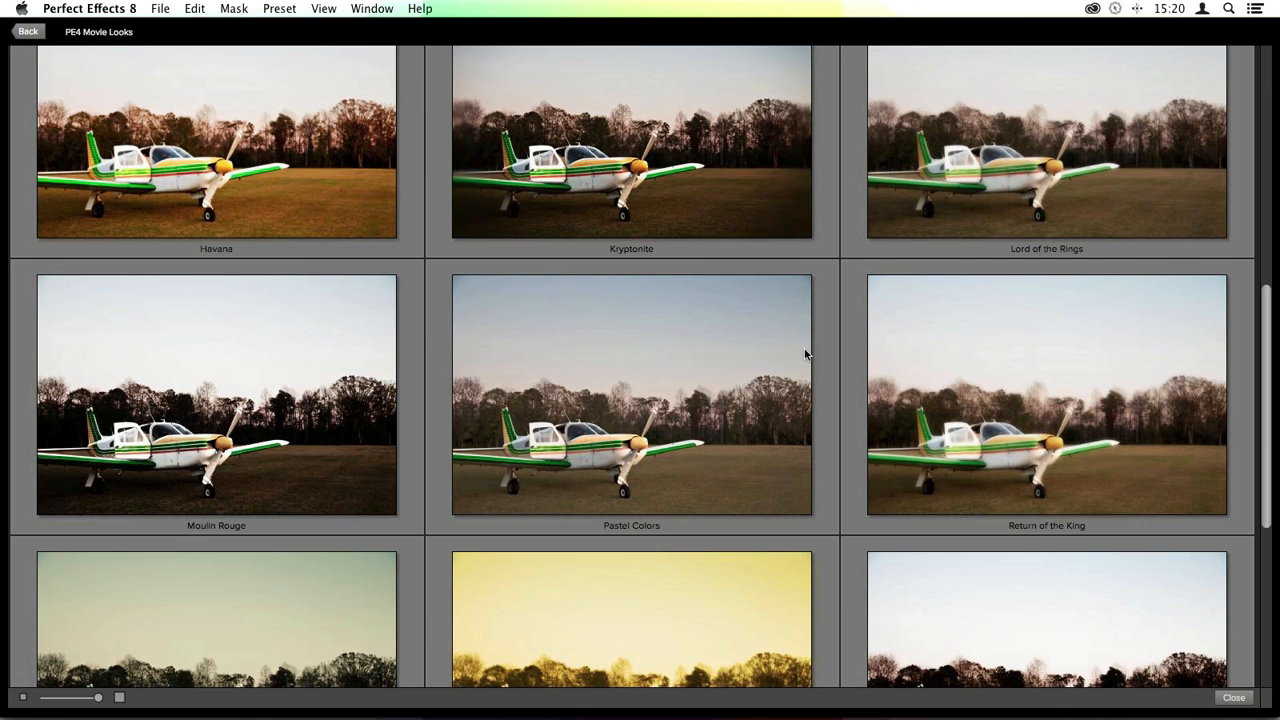
pyautogui.scroll(-3, 805, 354)
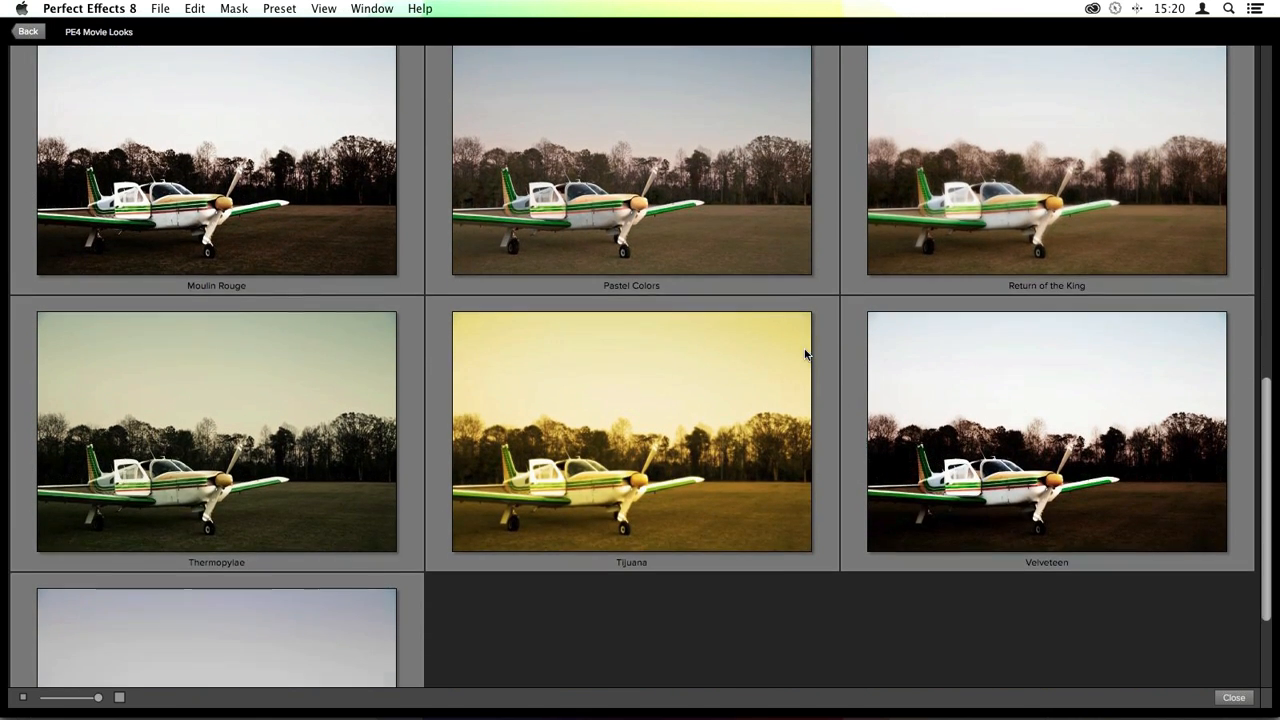
pyautogui.scroll(-2, 806, 354)
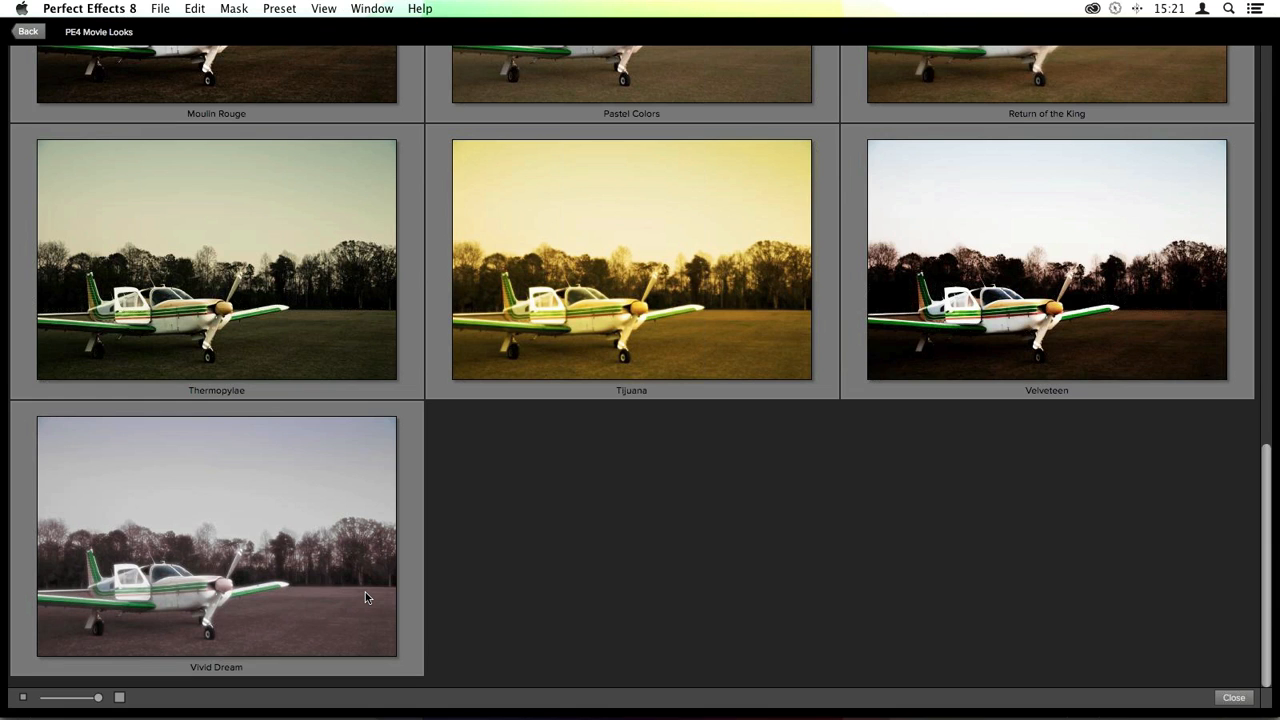
pyautogui.scroll(3, 366, 594)
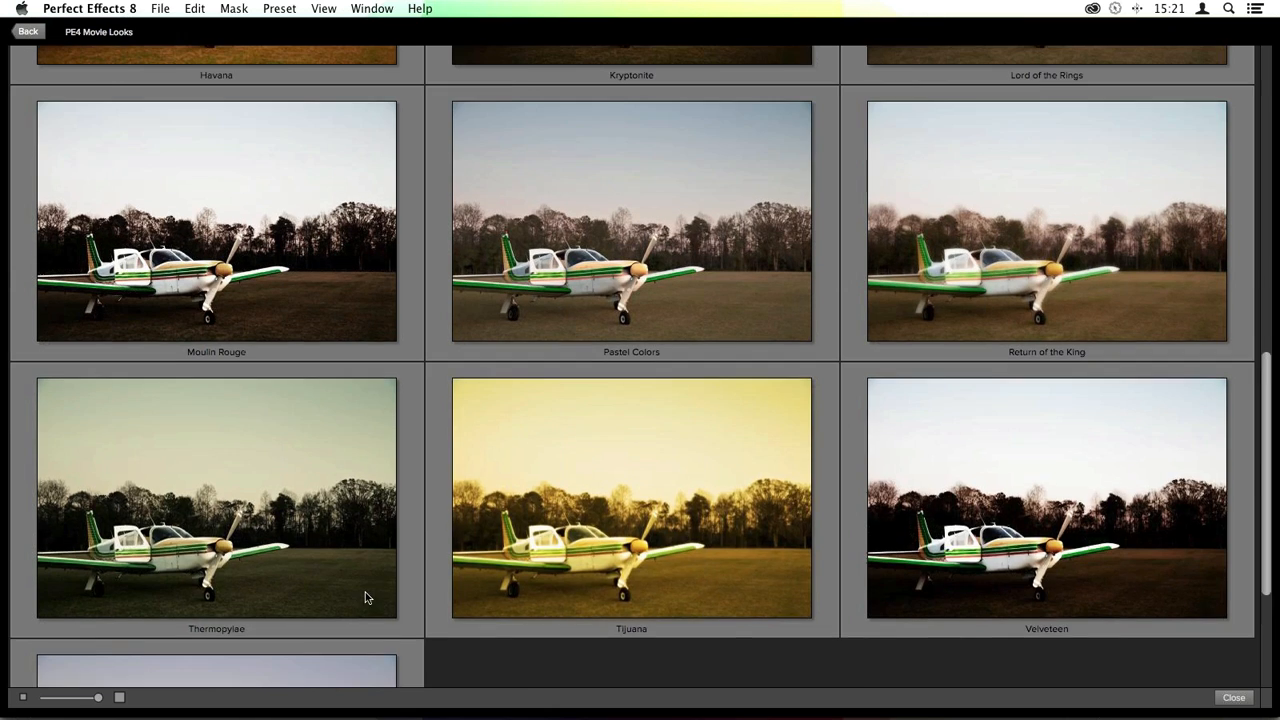
pyautogui.scroll(6, 365, 594)
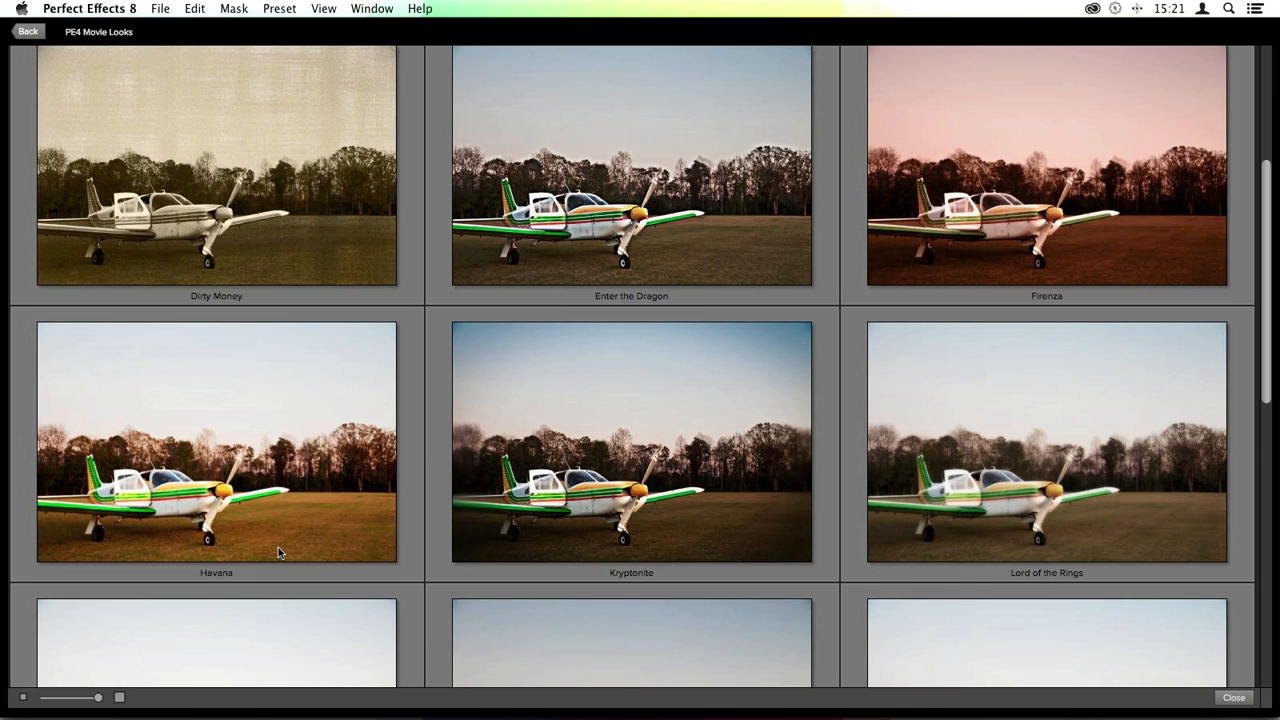
pyautogui.scroll(3, 278, 547)
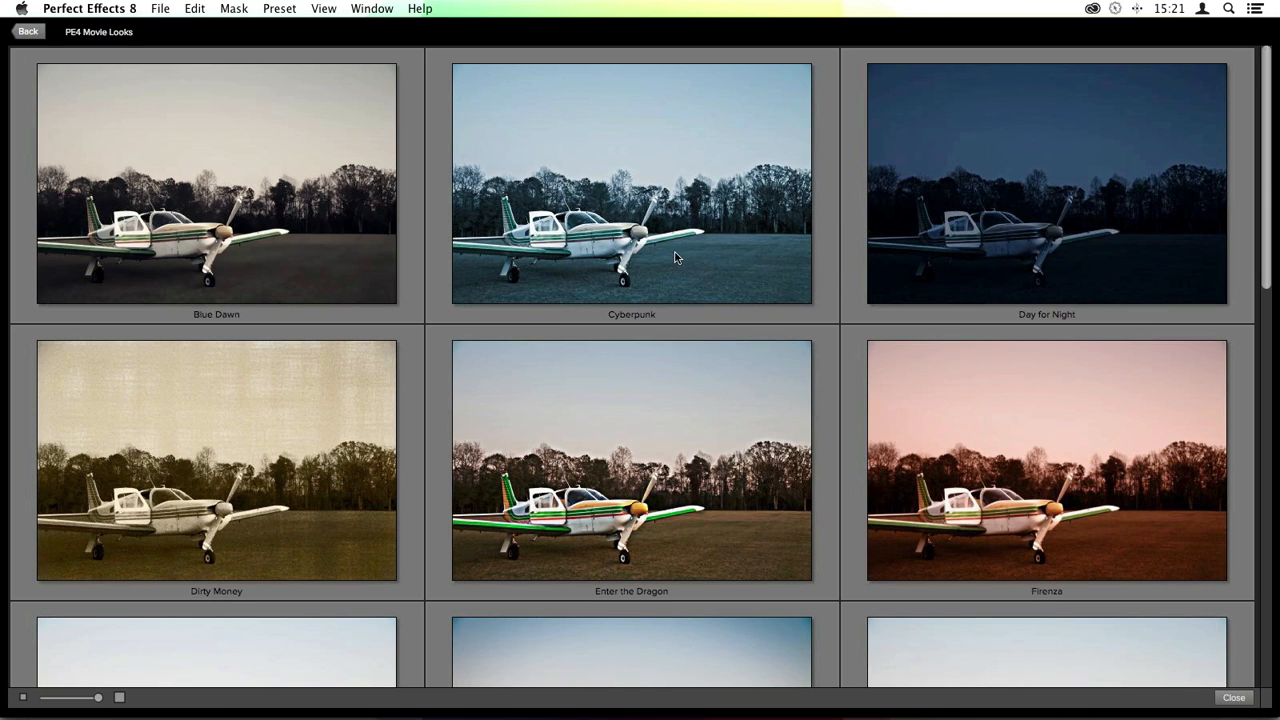
pyautogui.doubleClick(562, 219)
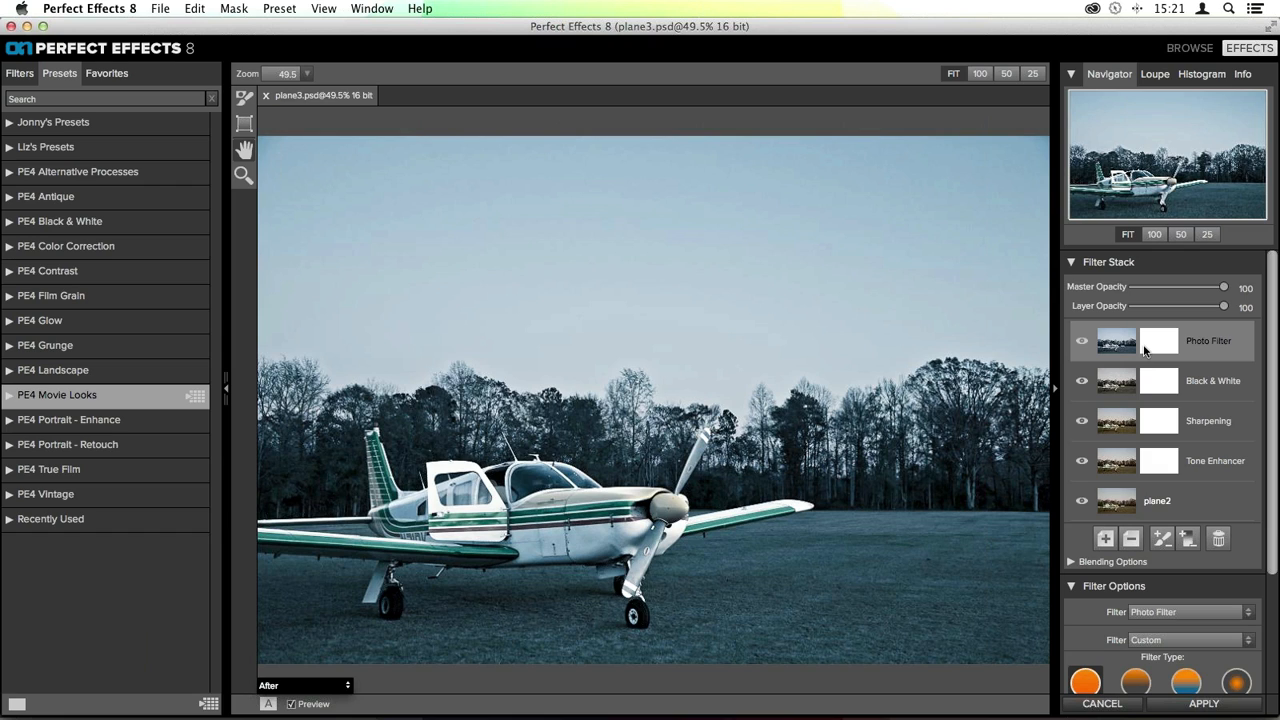
# Compare the airplane photo with and without the Sharpening, Black & White and Tone Enhancer filters by toggling each filter's visibility
pyautogui.click(1082, 423)
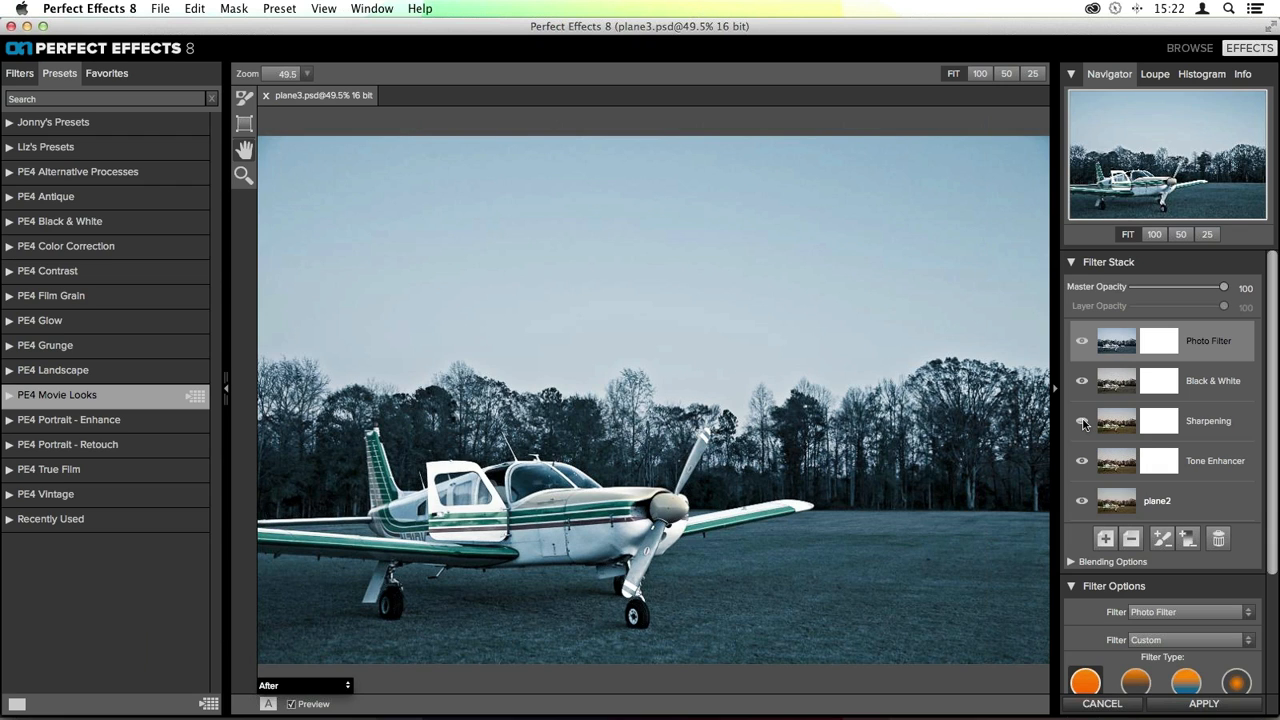
pyautogui.click(1082, 423)
pyautogui.click(1082, 423)
pyautogui.click(1082, 423)
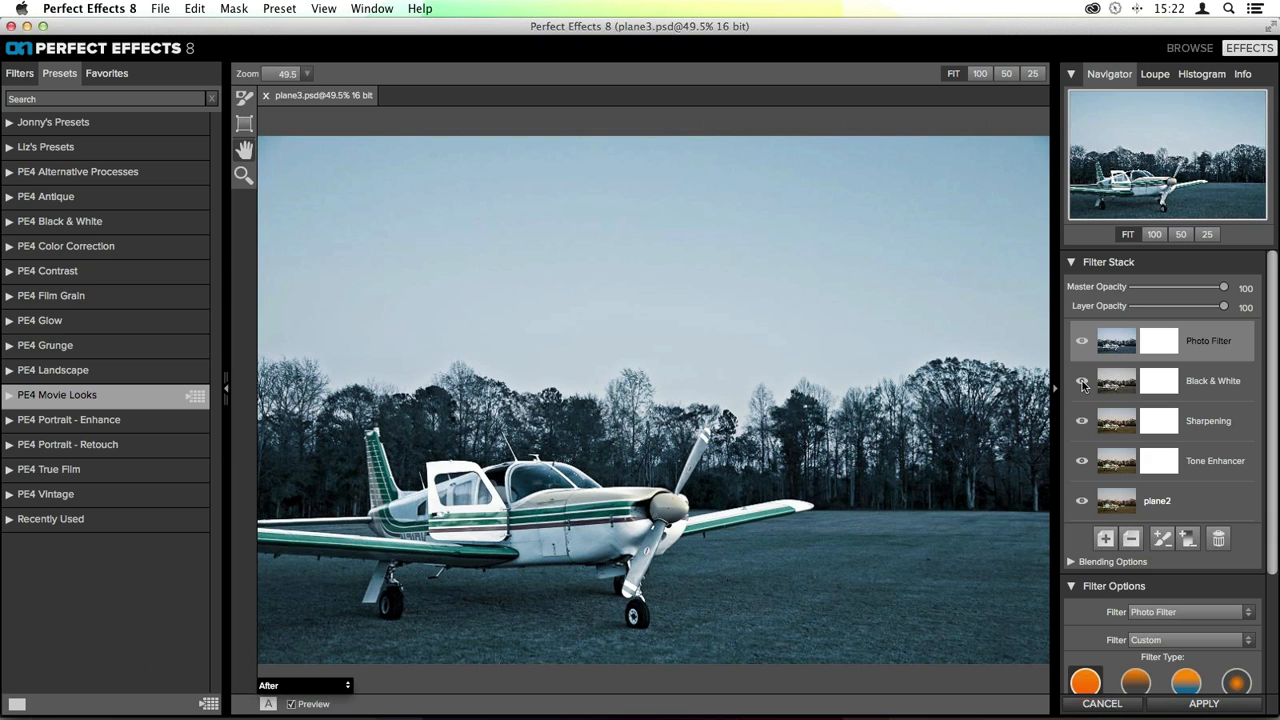
pyautogui.click(1082, 383)
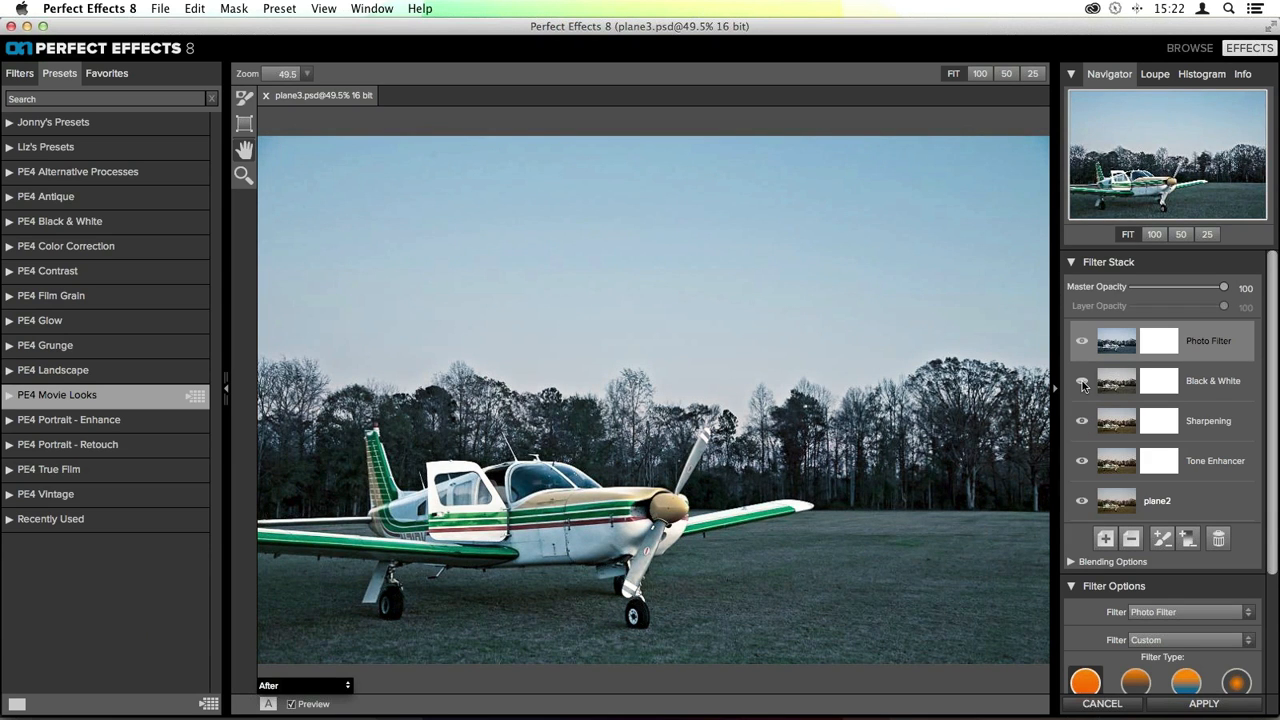
pyautogui.click(1082, 383)
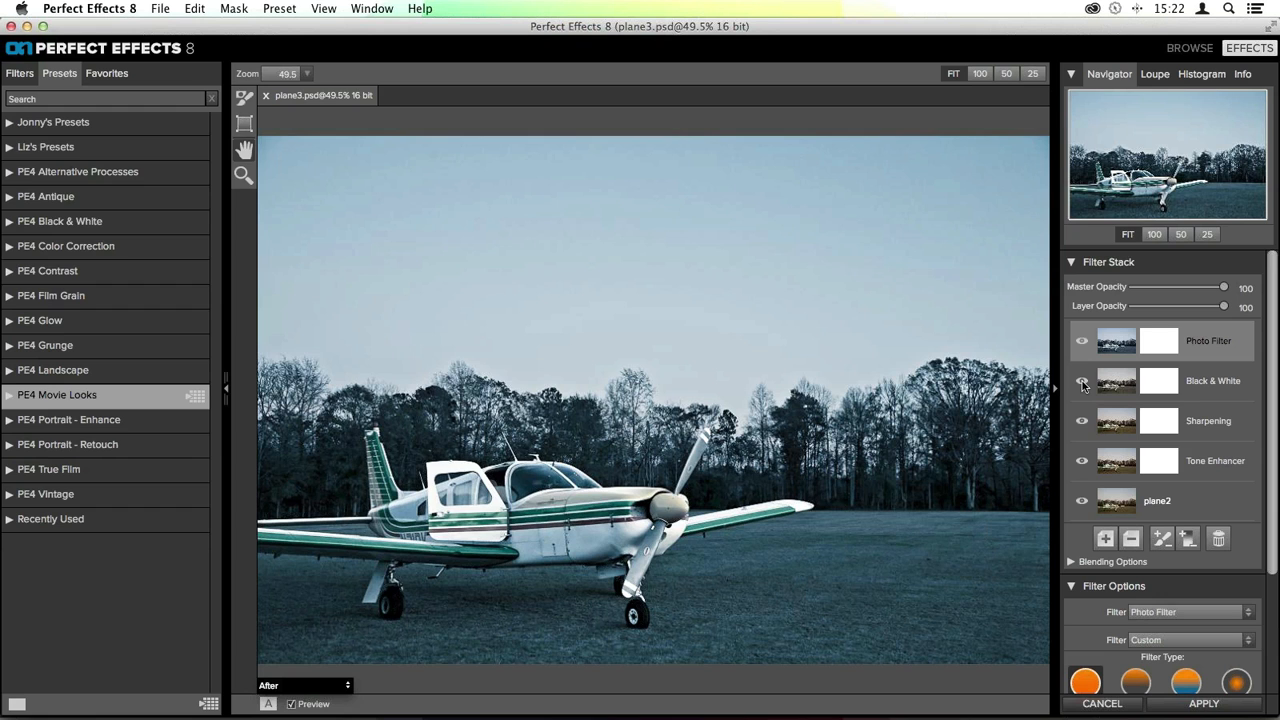
pyautogui.click(1082, 383)
pyautogui.click(1082, 383)
pyautogui.click(1084, 464)
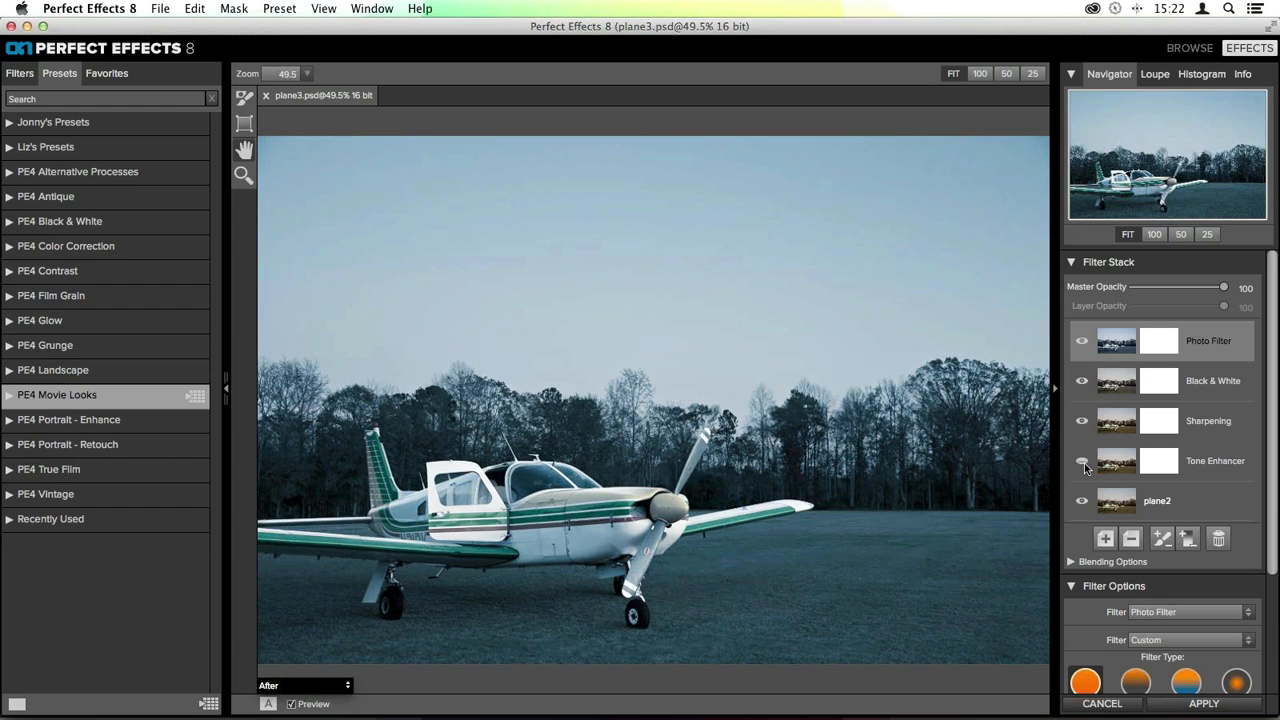
pyautogui.click(1083, 464)
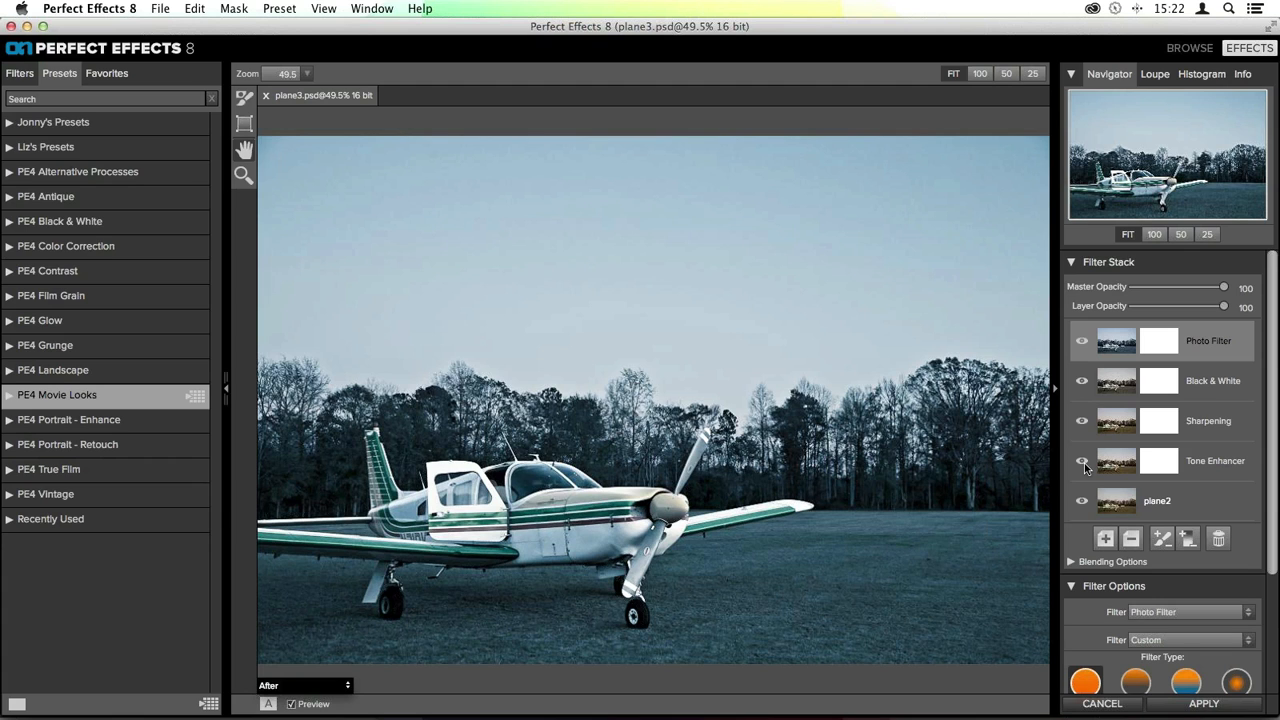
# Check the photo with and without the Tone Enhancer, and delete the Photo Filter from the Cyberpunk filter stack
pyautogui.click(1083, 463)
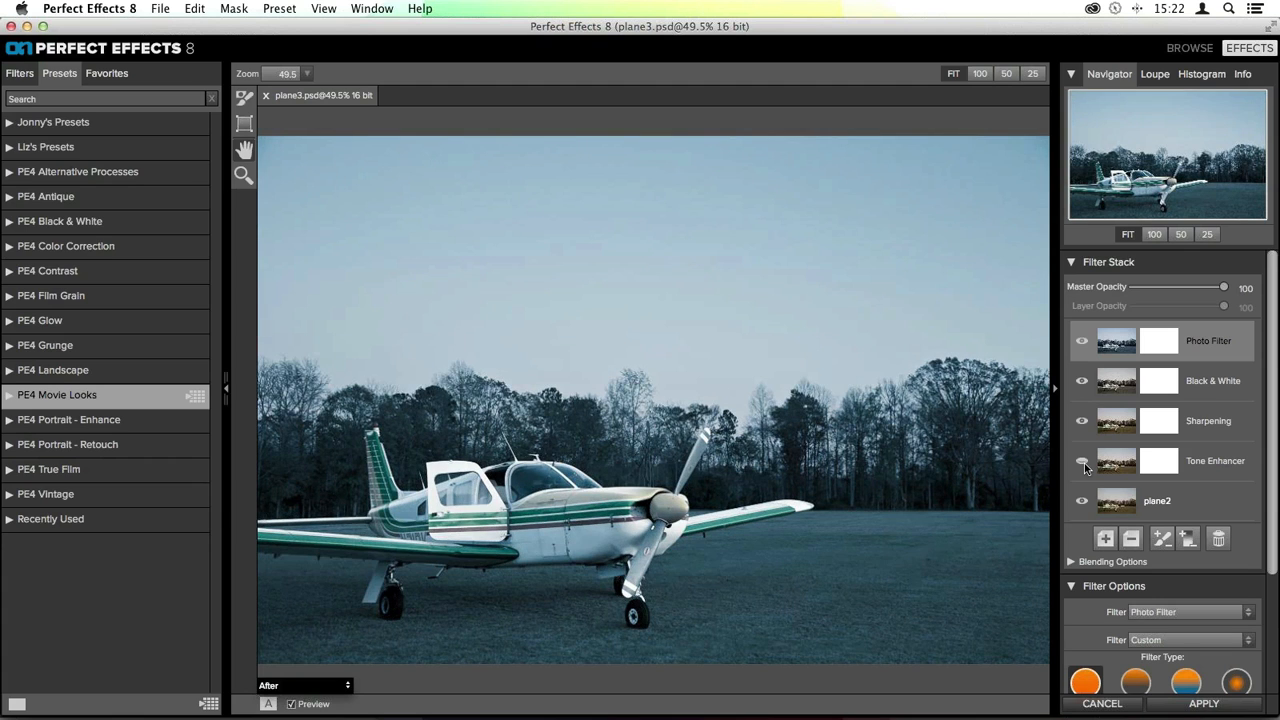
pyautogui.click(1084, 464)
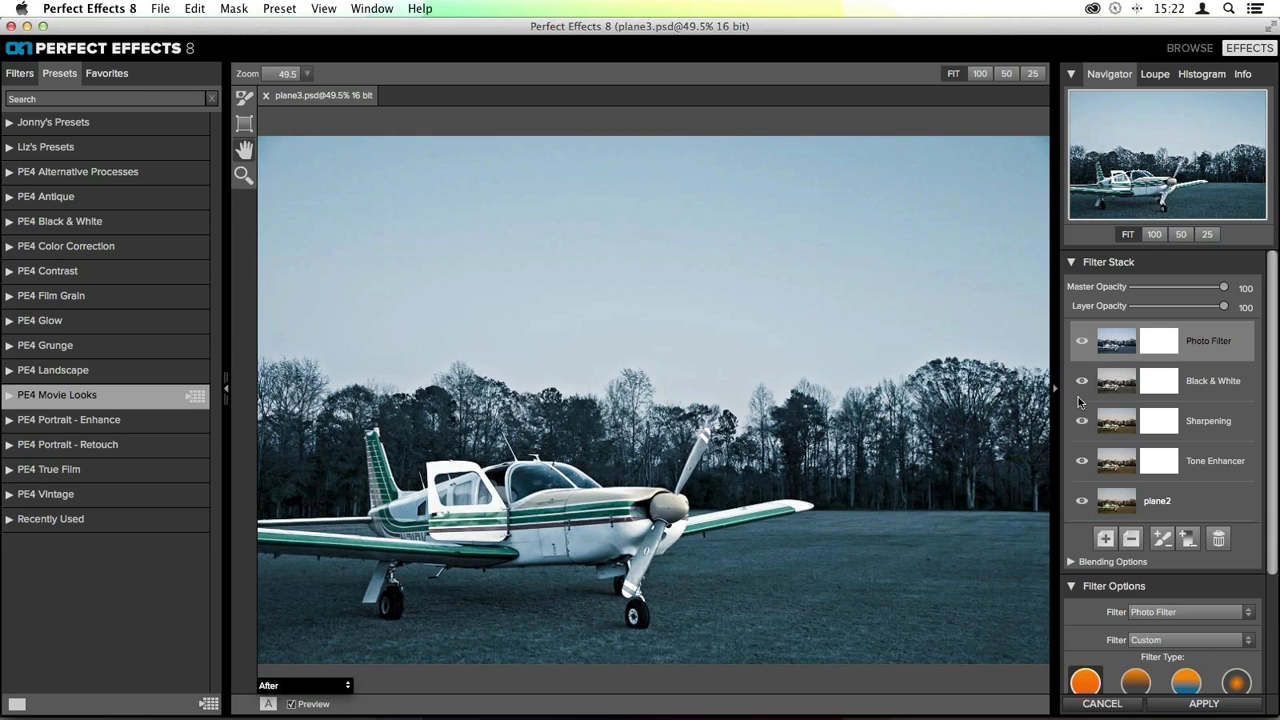
pyautogui.click(1084, 344)
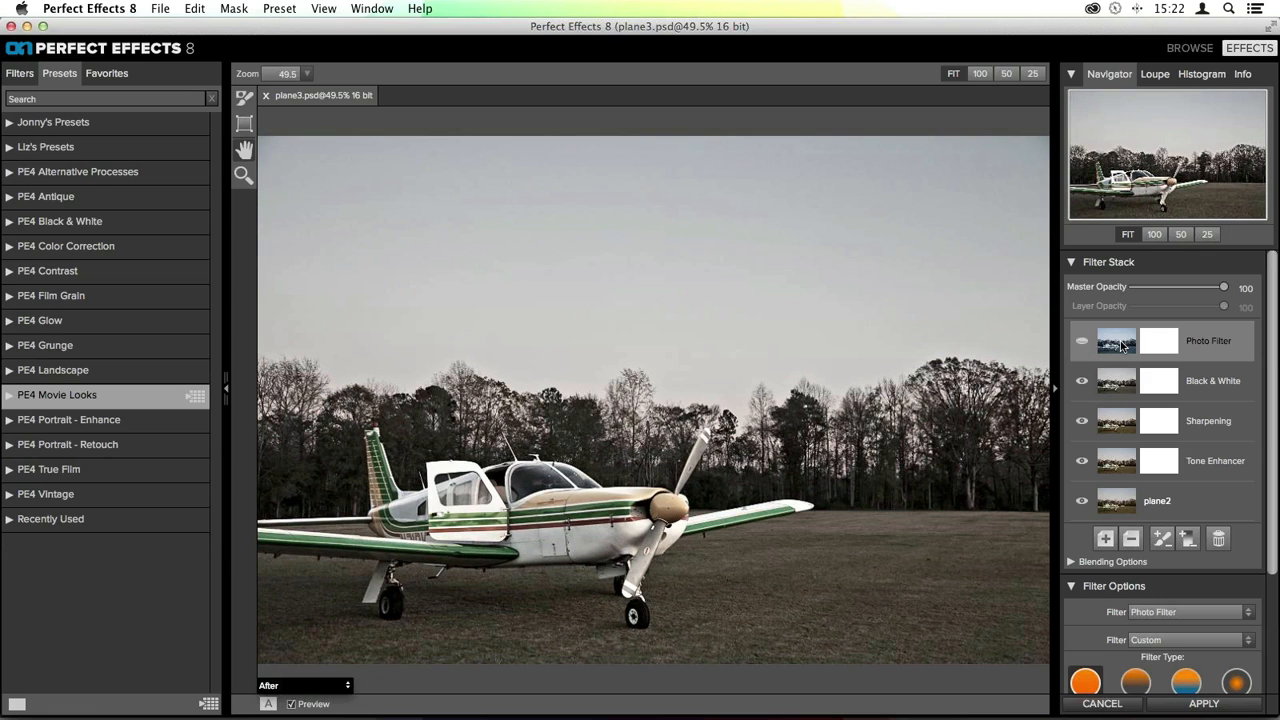
pyautogui.click(1131, 546)
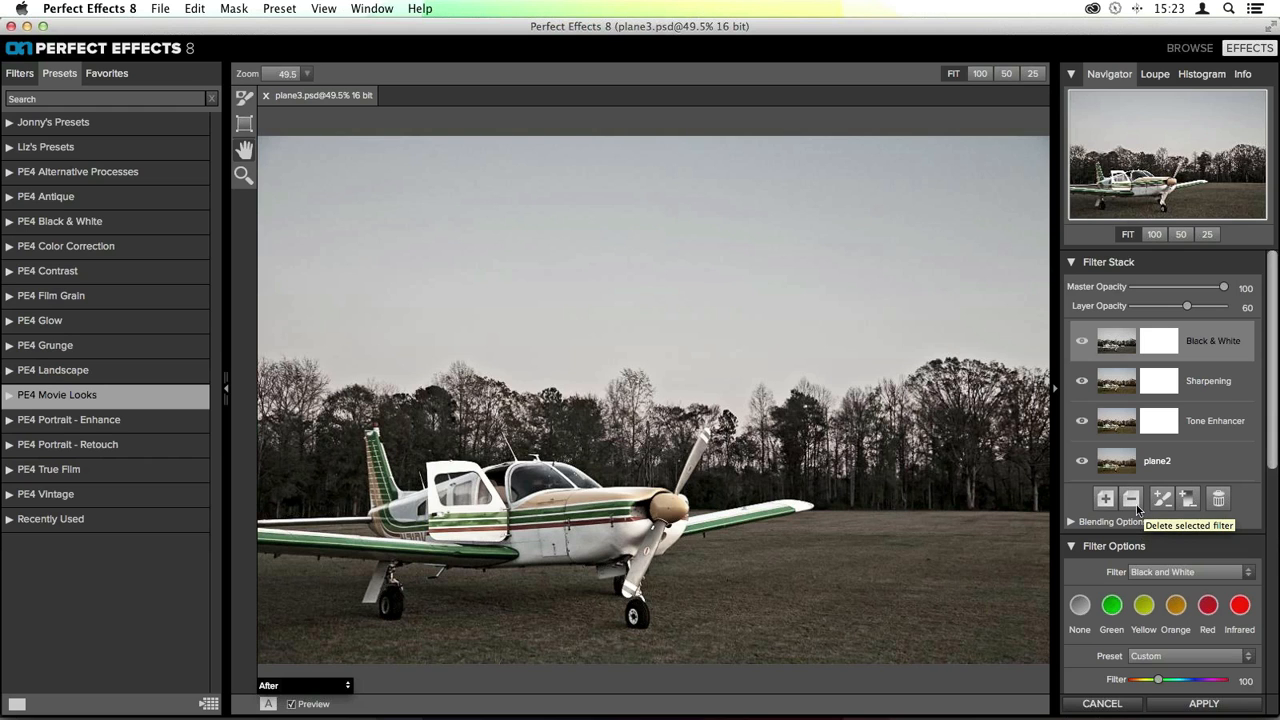
# Clear all filters from the stack and undo the deletion
pyautogui.click(1218, 497)
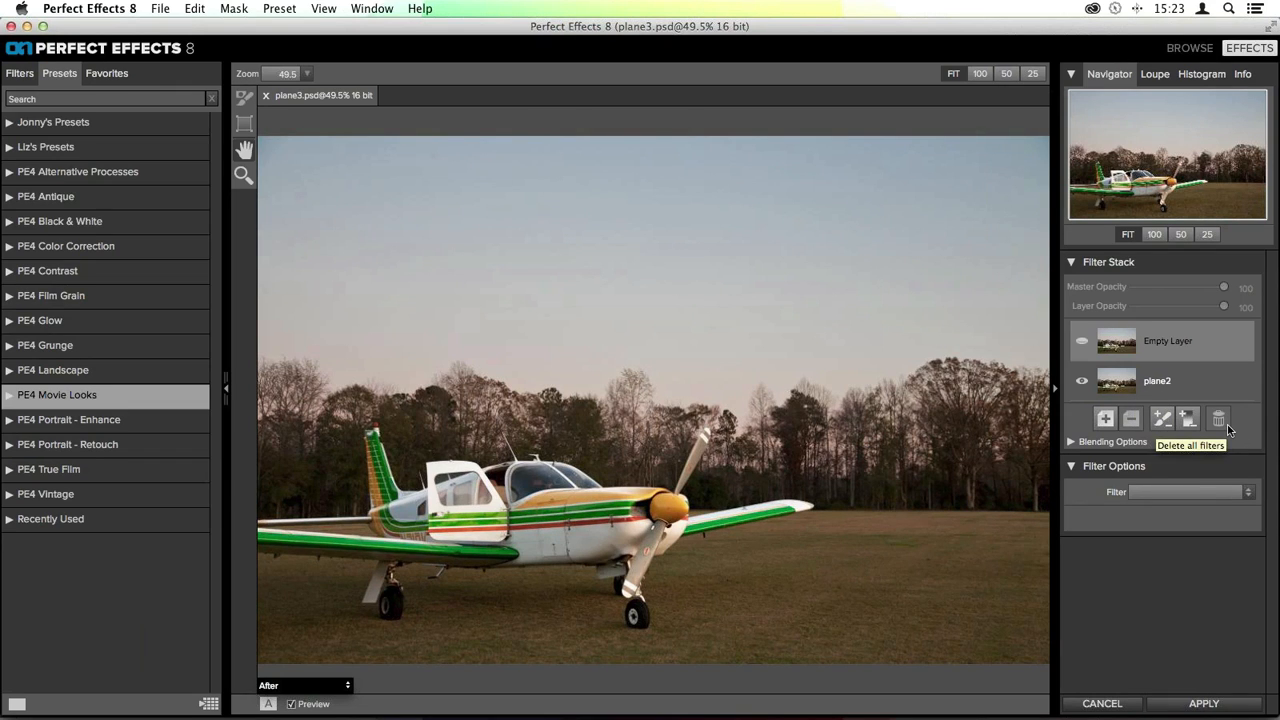
pyautogui.press('super+z')
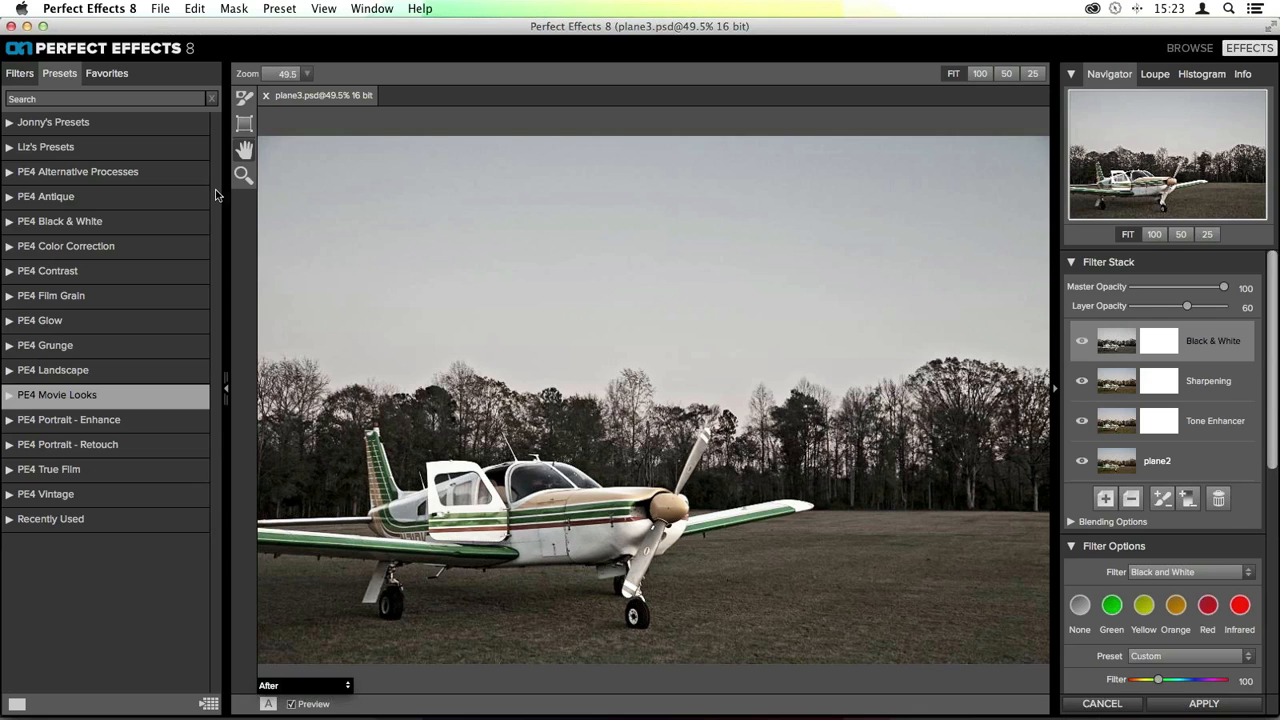
# Apply the Golden Hour Enhancer preset from PE4 Landscape to the airplane photo
pyautogui.click(27, 372)
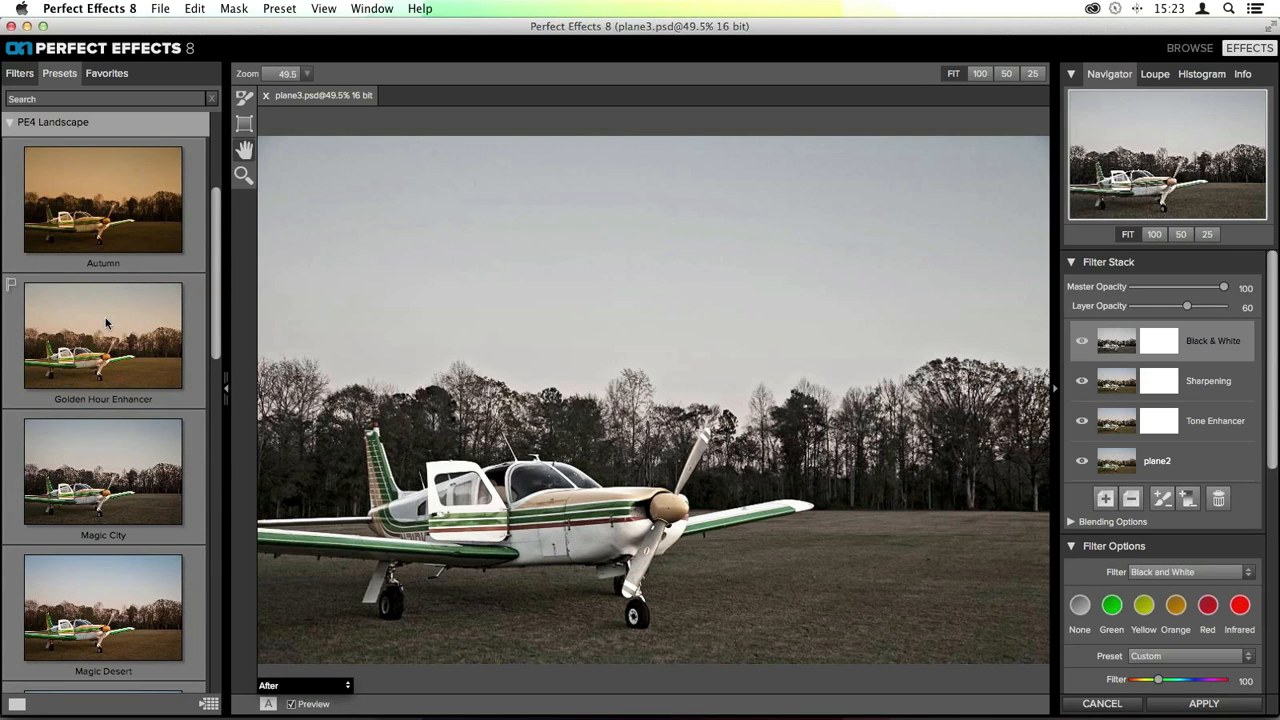
pyautogui.scroll(-2, 146, 218)
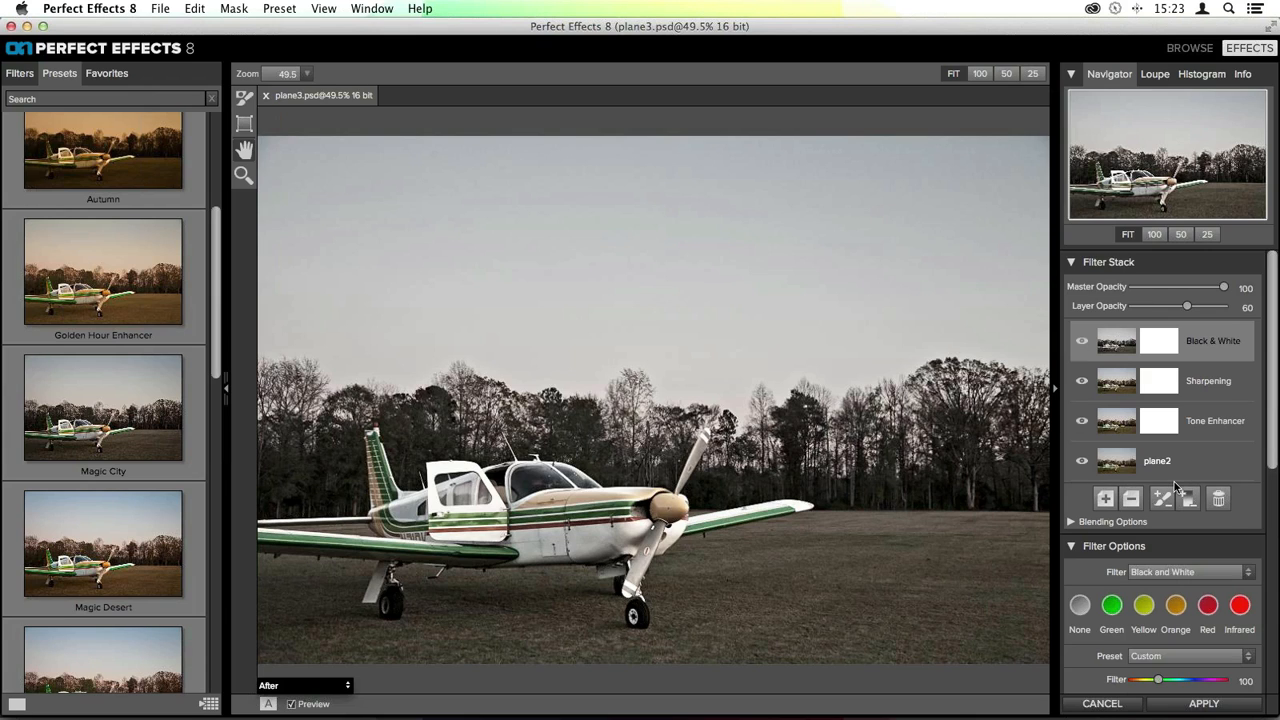
pyautogui.click(68, 268)
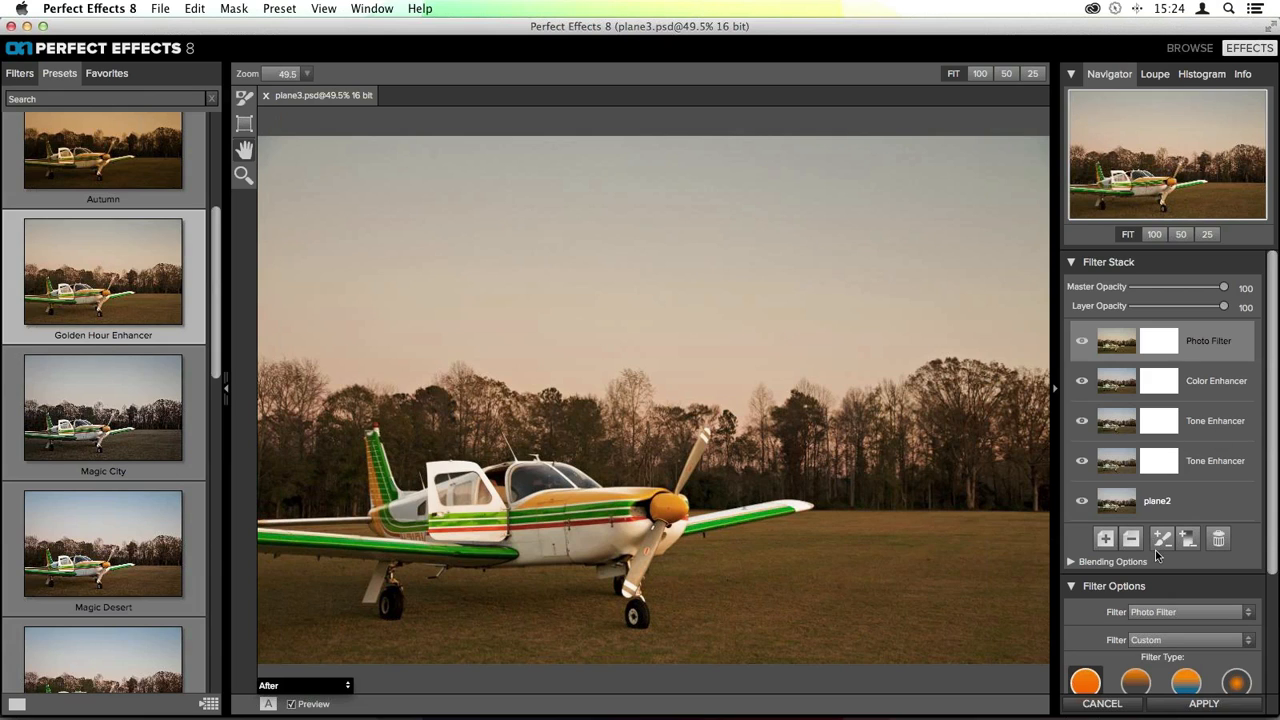
# Add an empty filter layer and insert the Magic Desert landscape preset above the Golden Hour Enhancer filters
pyautogui.click(1105, 540)
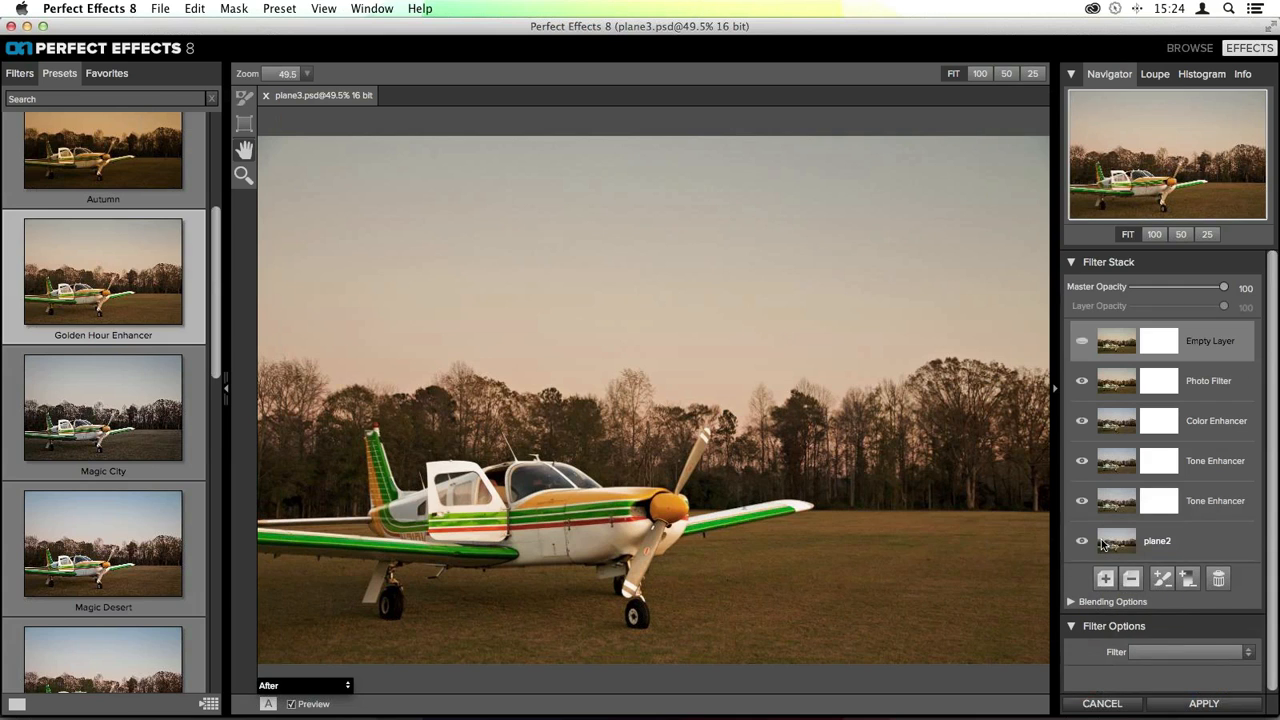
pyautogui.scroll(-3, 85, 425)
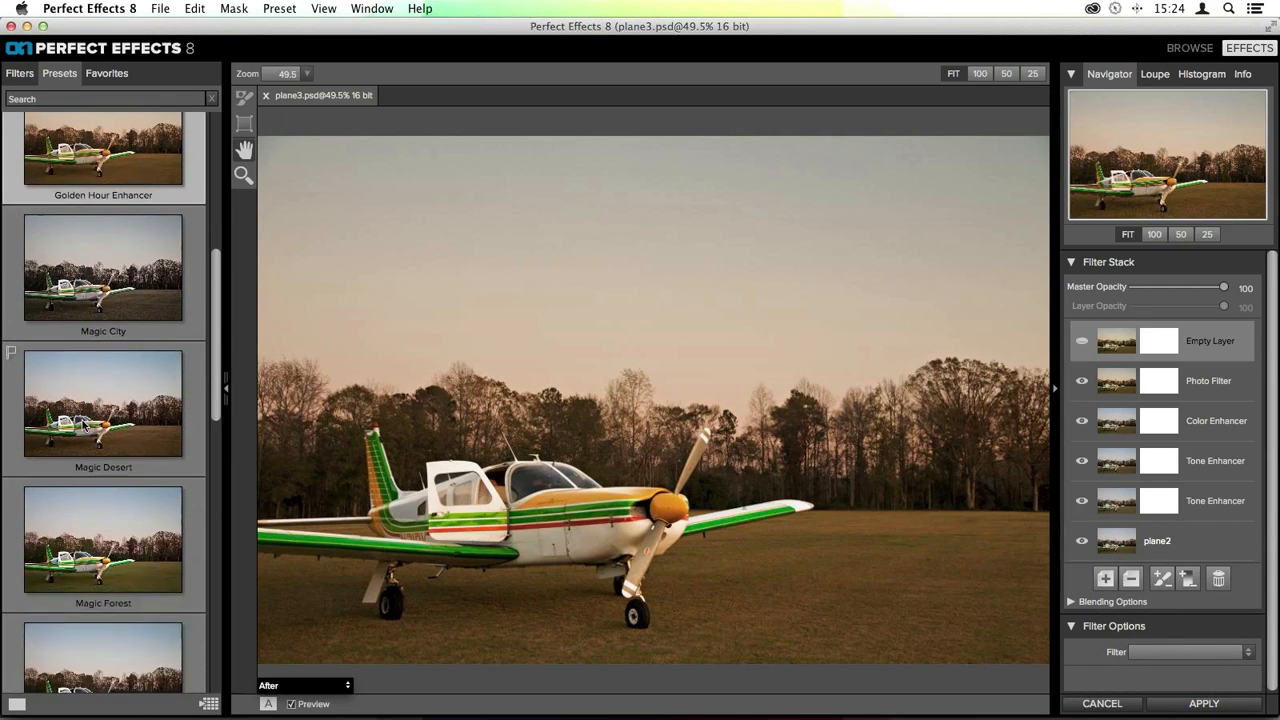
pyautogui.scroll(-6, 85, 425)
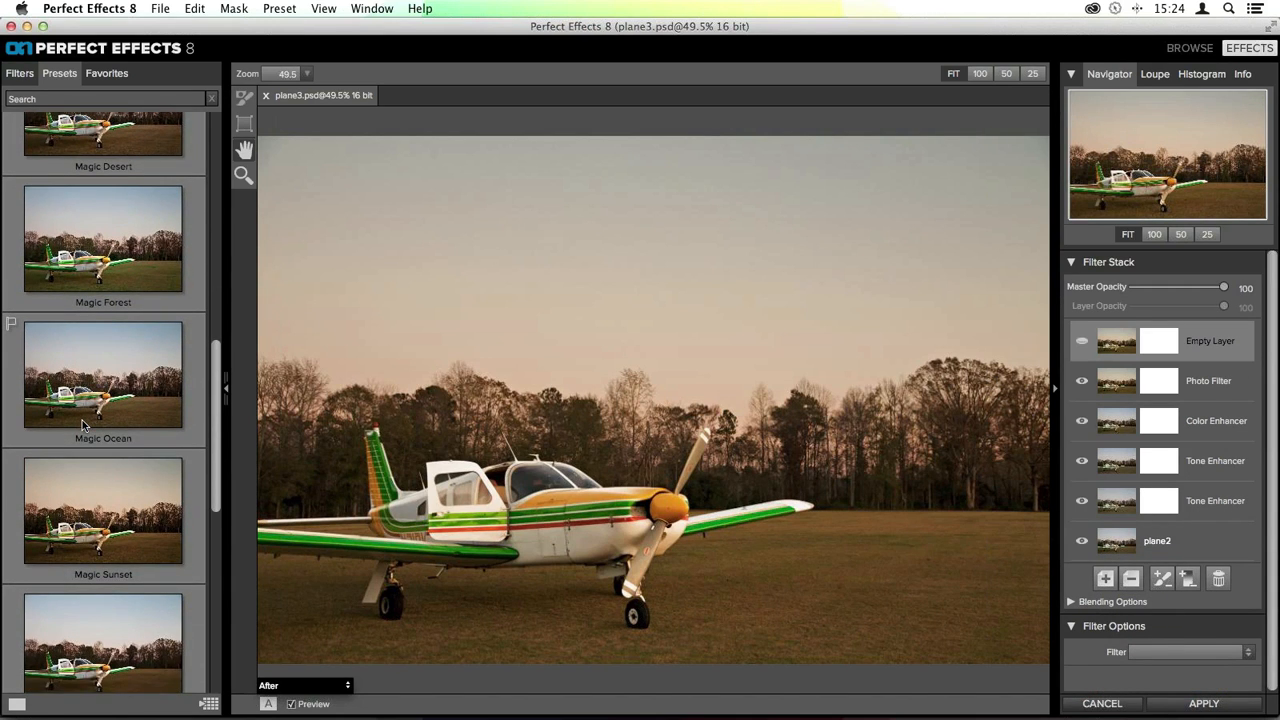
pyautogui.scroll(-1, 116, 510)
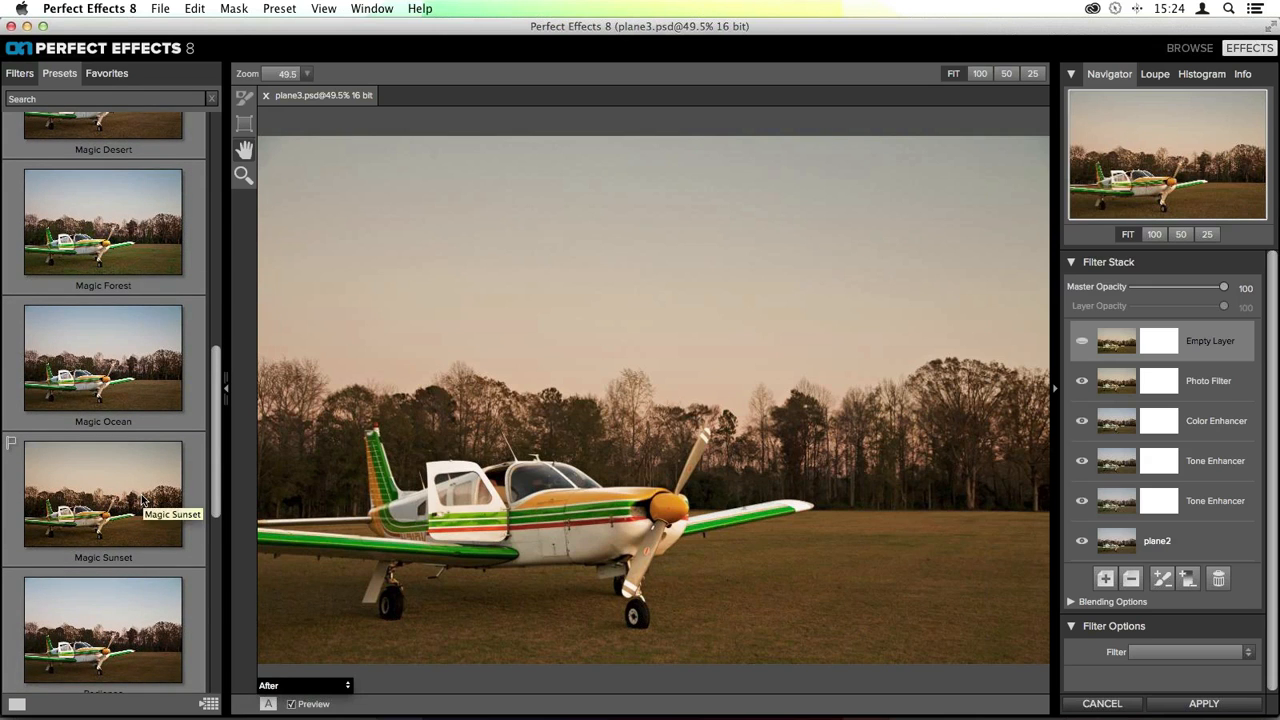
pyautogui.scroll(2, 141, 500)
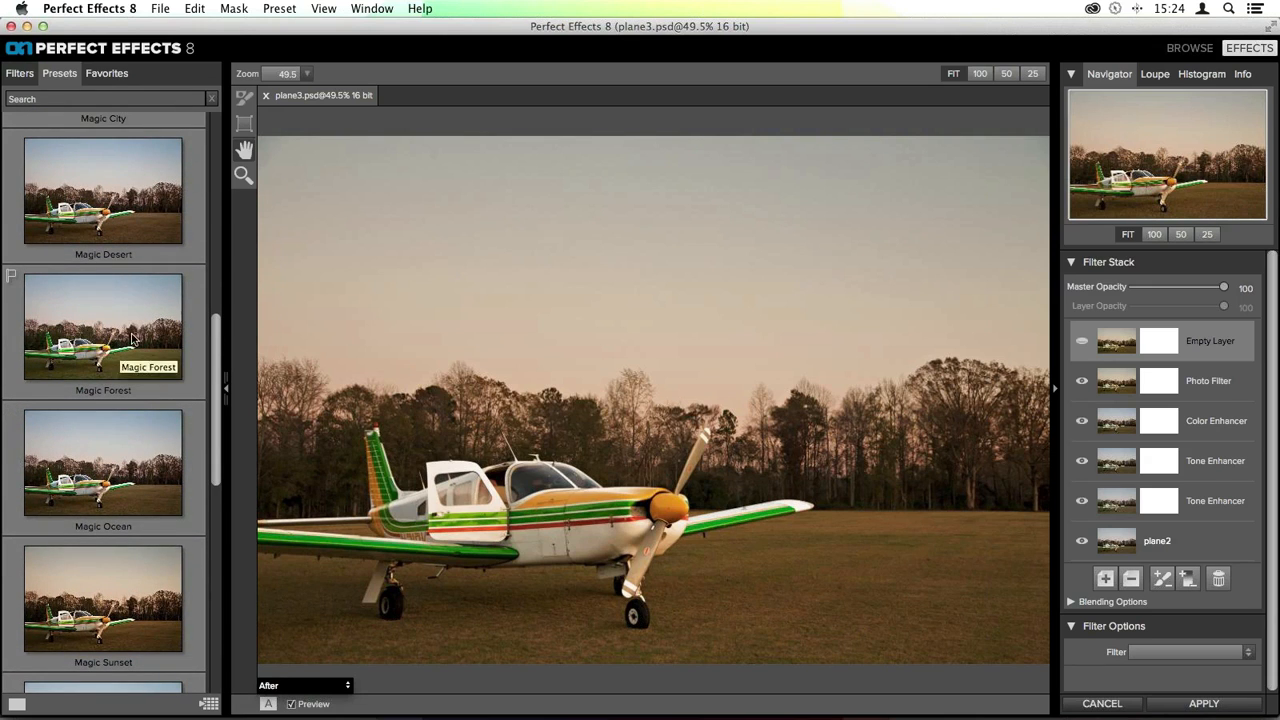
pyautogui.scroll(1, 130, 345)
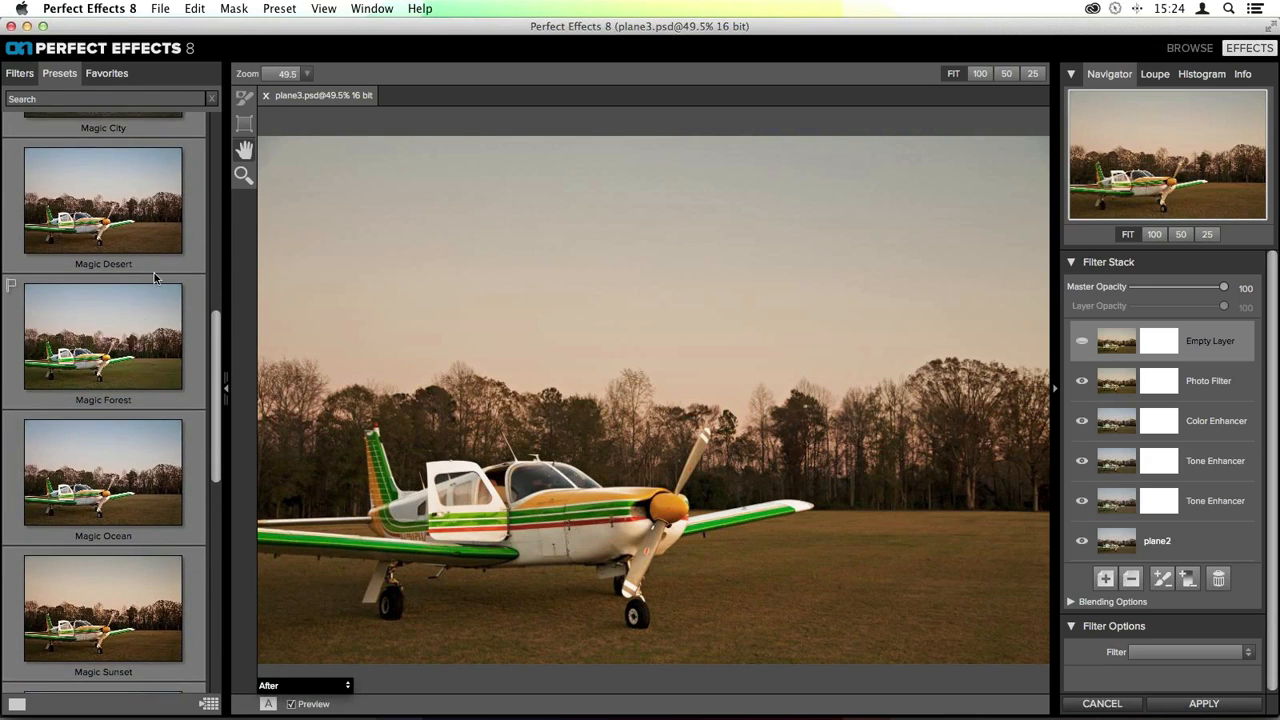
pyautogui.rightClick(85, 185)
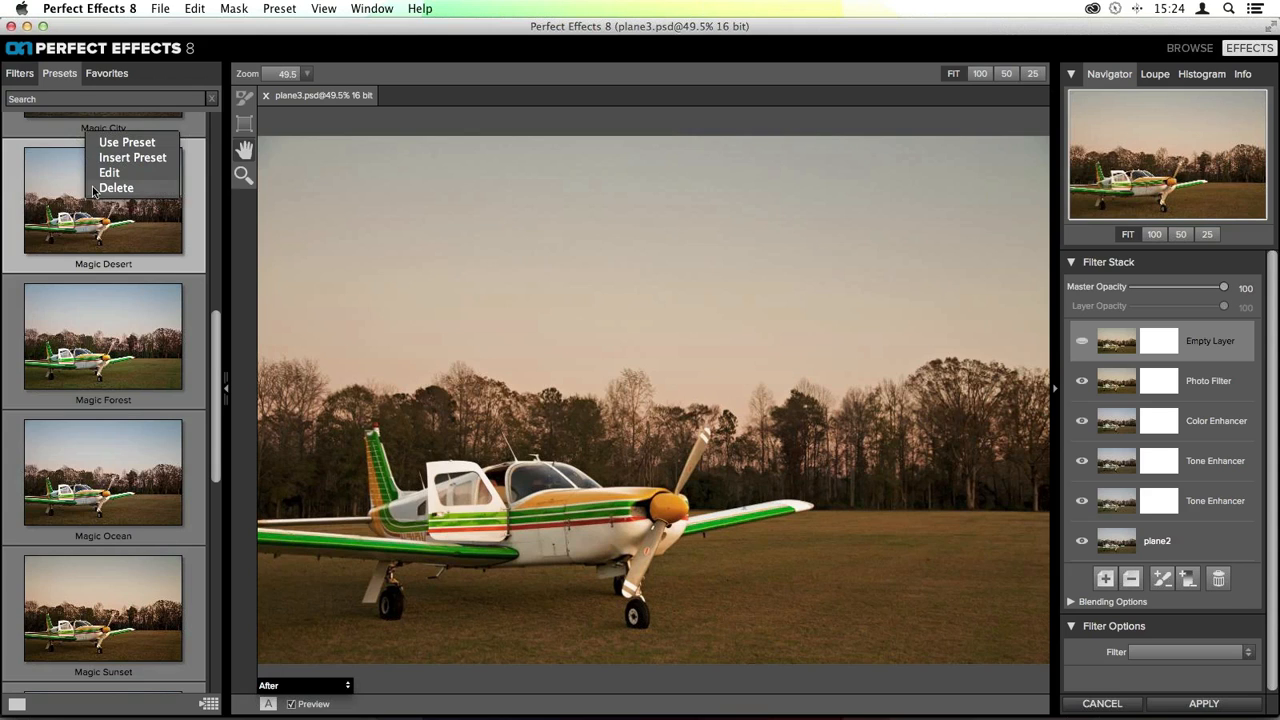
pyautogui.click(148, 158)
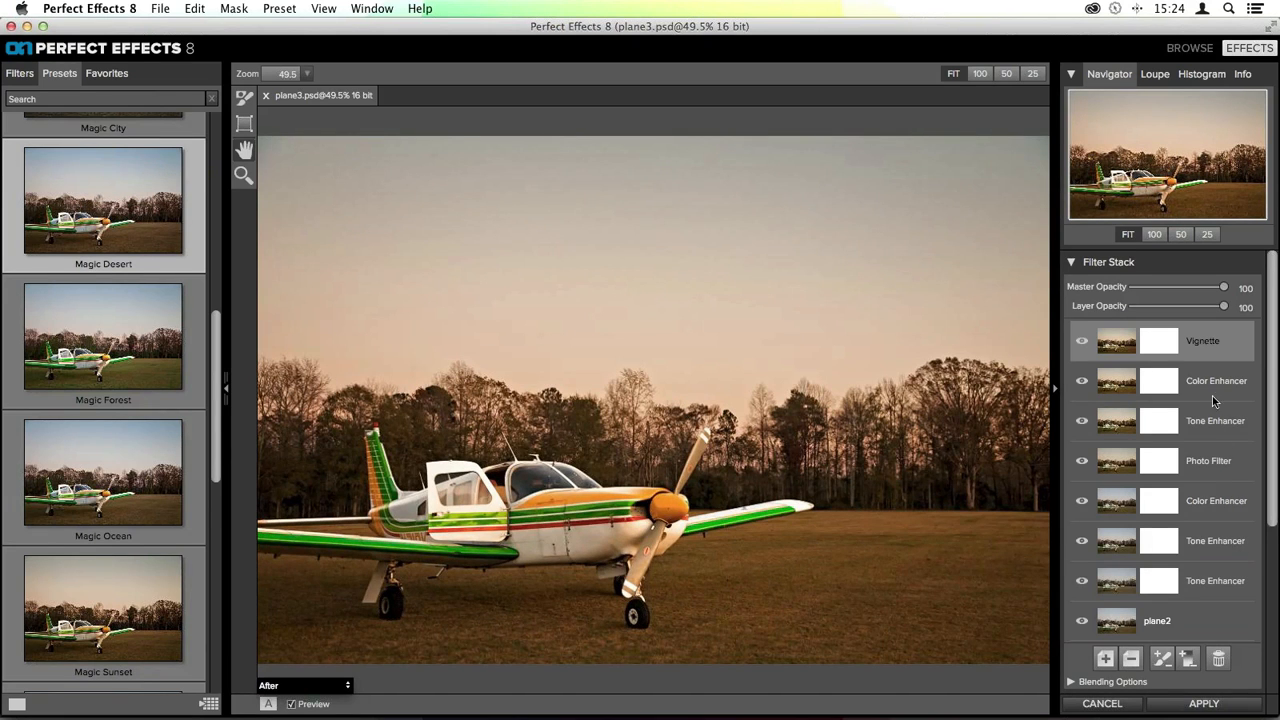
# Compare the photo with and without the Color Enhancer beneath the Photo Filter by toggling its visibility
pyautogui.scroll(-2, 1204, 372)
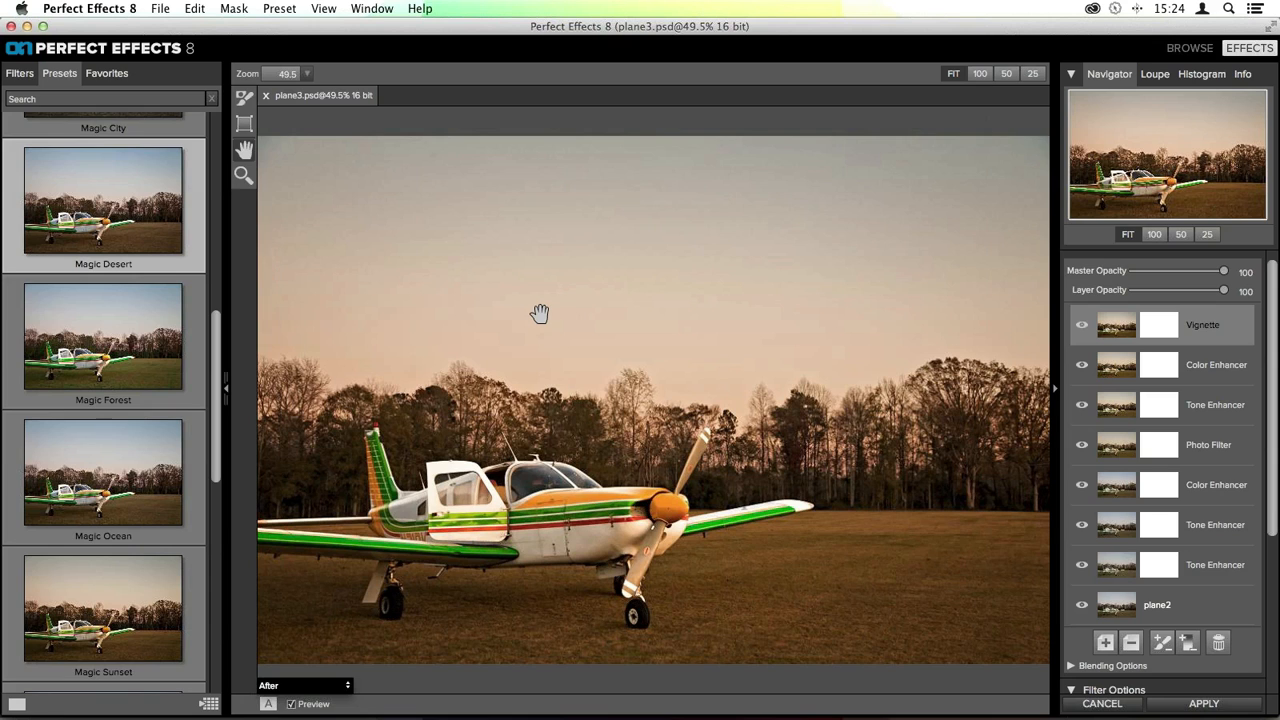
pyautogui.click(1084, 486)
pyautogui.click(1084, 486)
# Save the combined filter stack as a preset named Warm Summer Sunset Preset in the second personal presets category
pyautogui.click(268, 9)
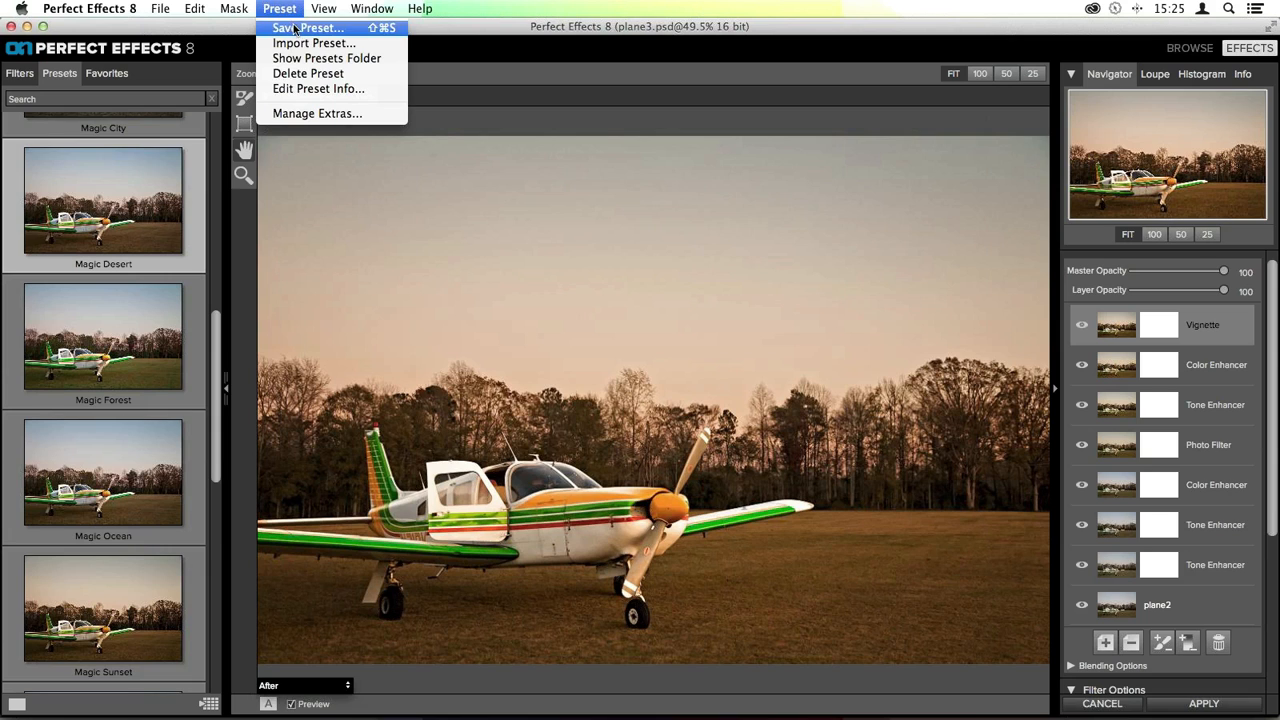
pyautogui.click(294, 28)
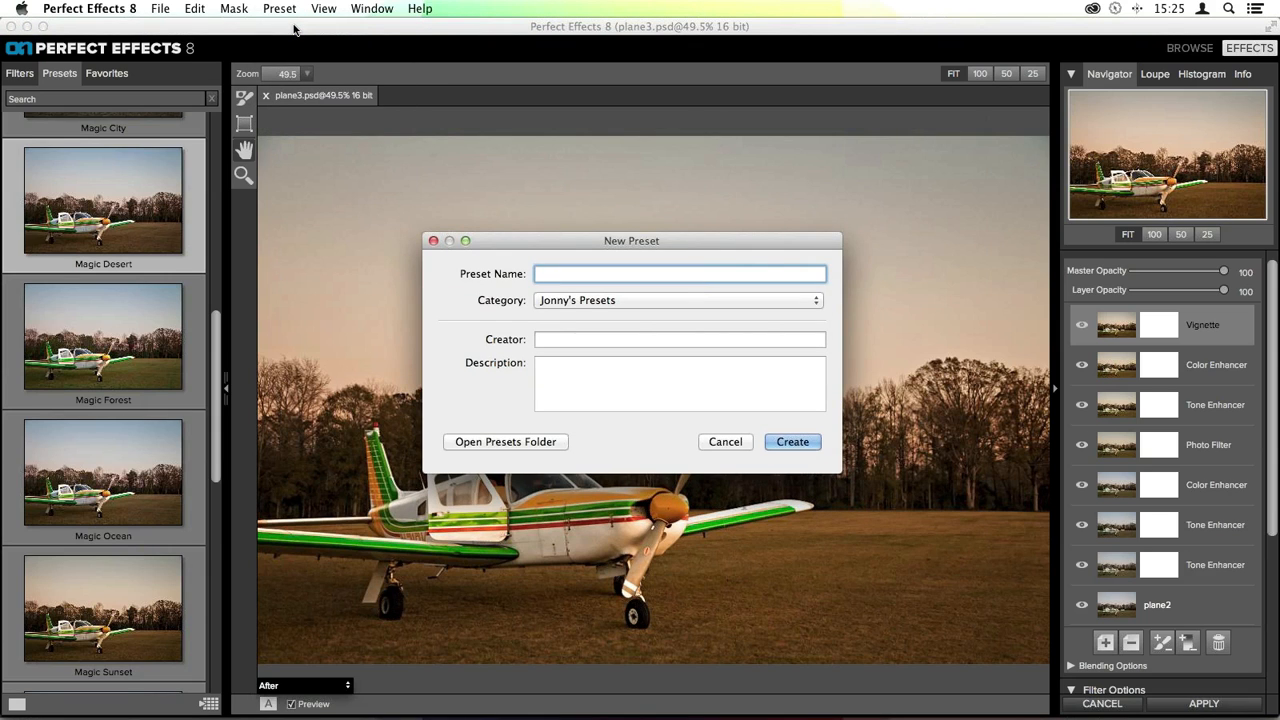
pyautogui.write('arm Summer Sunset Preset')
pyautogui.click(643, 302)
pyautogui.click(594, 318)
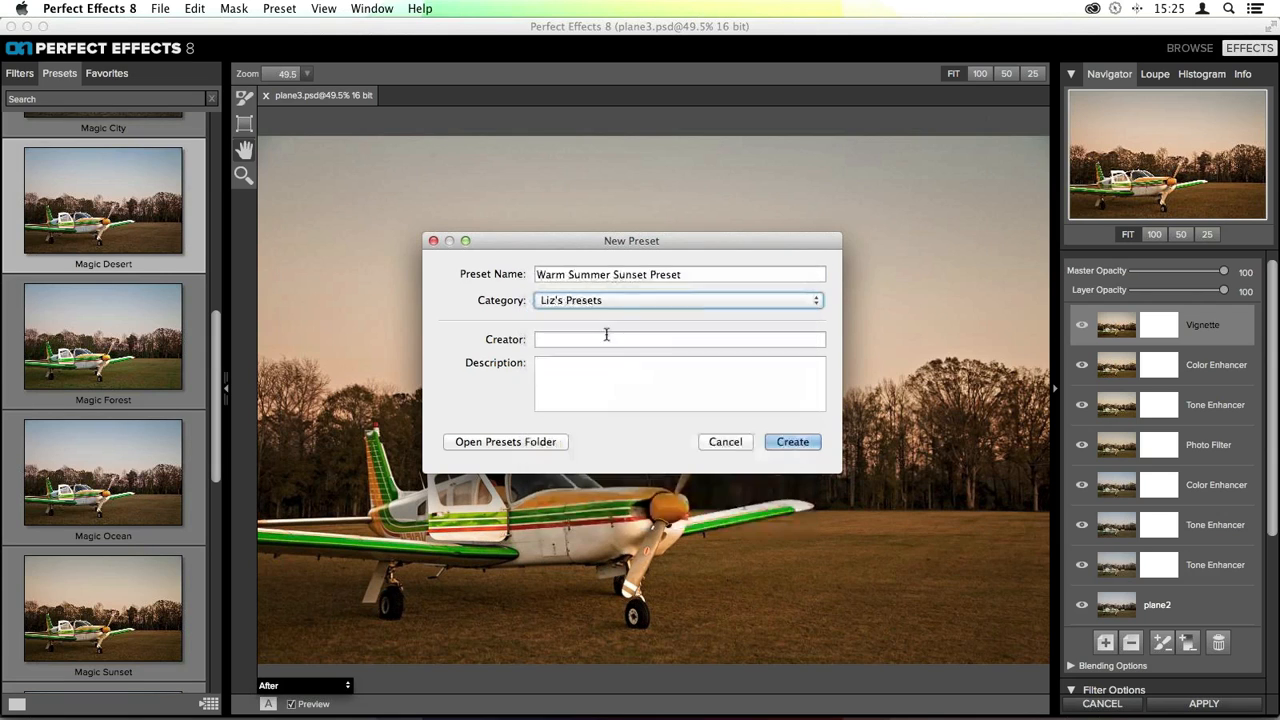
pyautogui.click(789, 441)
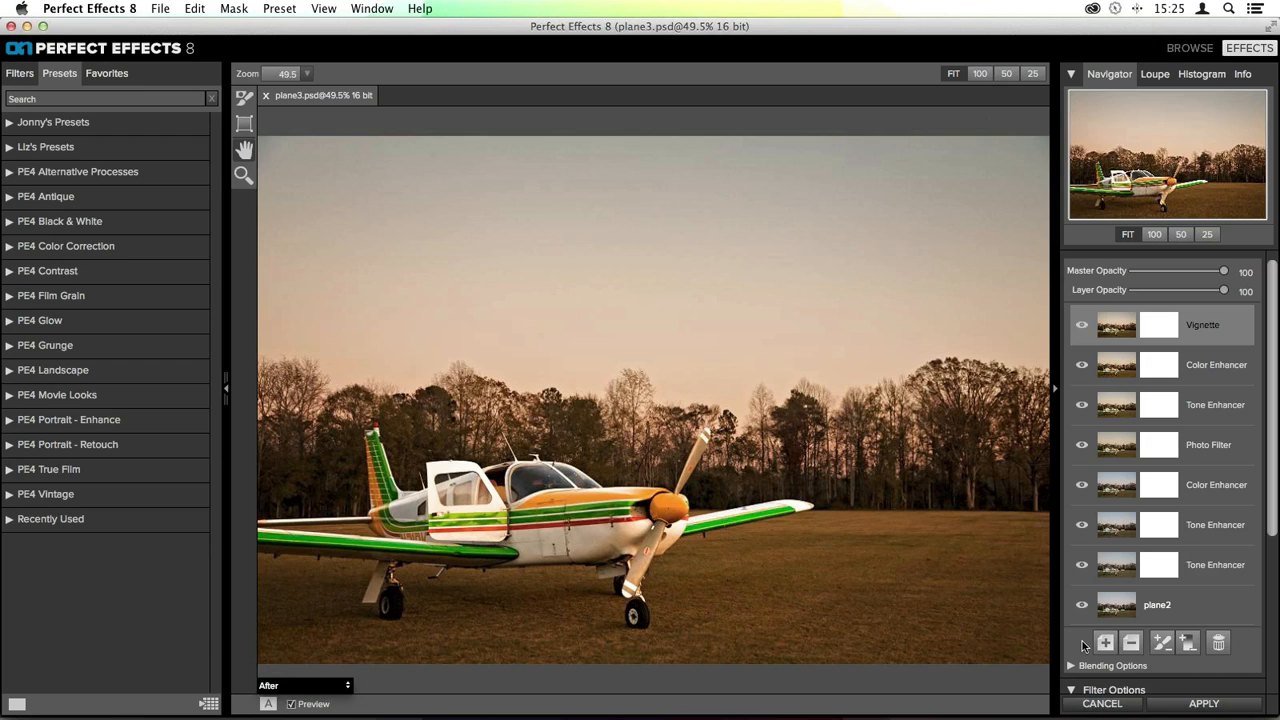
# Look through the filter stack and compare the photo before and after the effects with the side panels temporarily hidden
pyautogui.scroll(-3, 1220, 568)
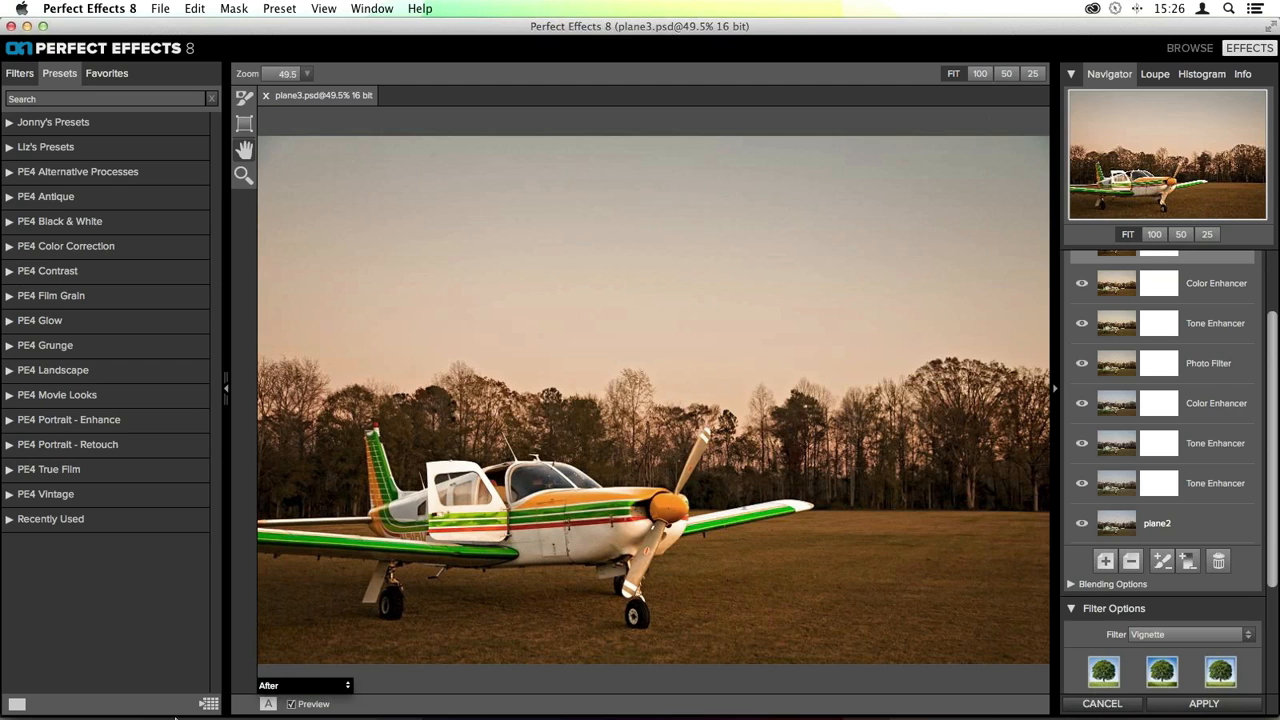
pyautogui.scroll(1, 1227, 515)
pyautogui.scroll(2, 1226, 515)
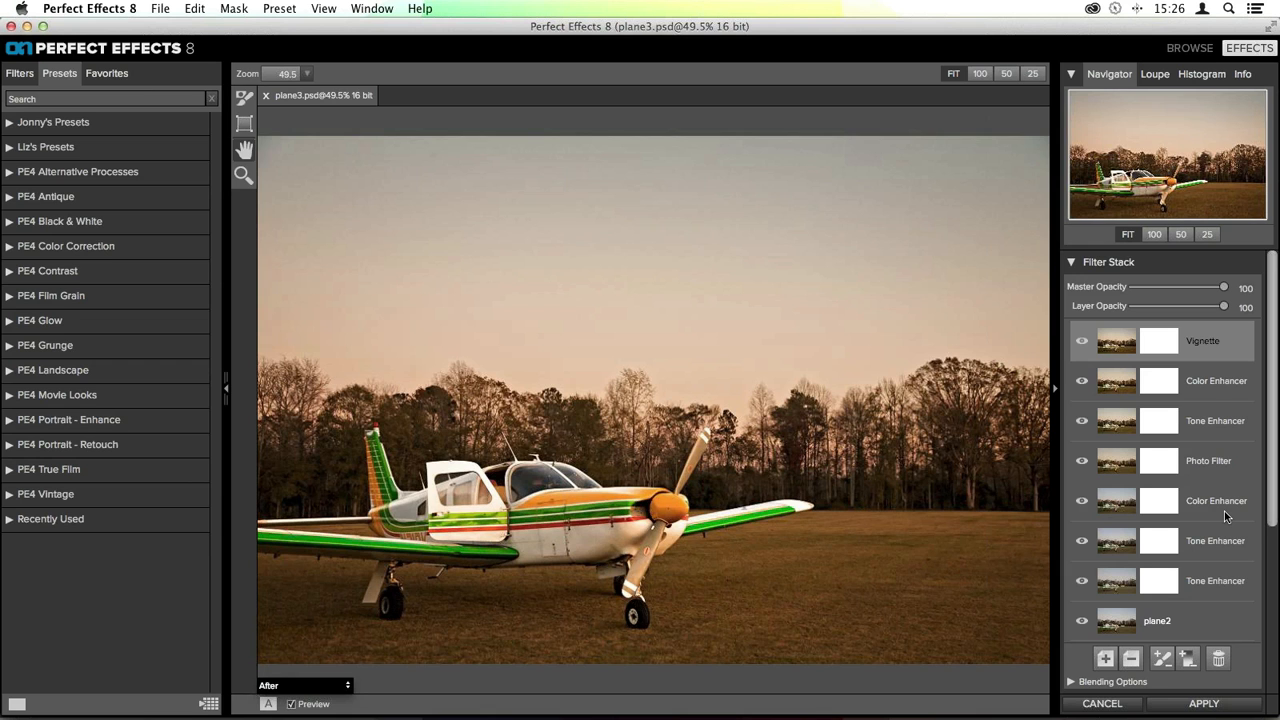
pyautogui.press('Tab')
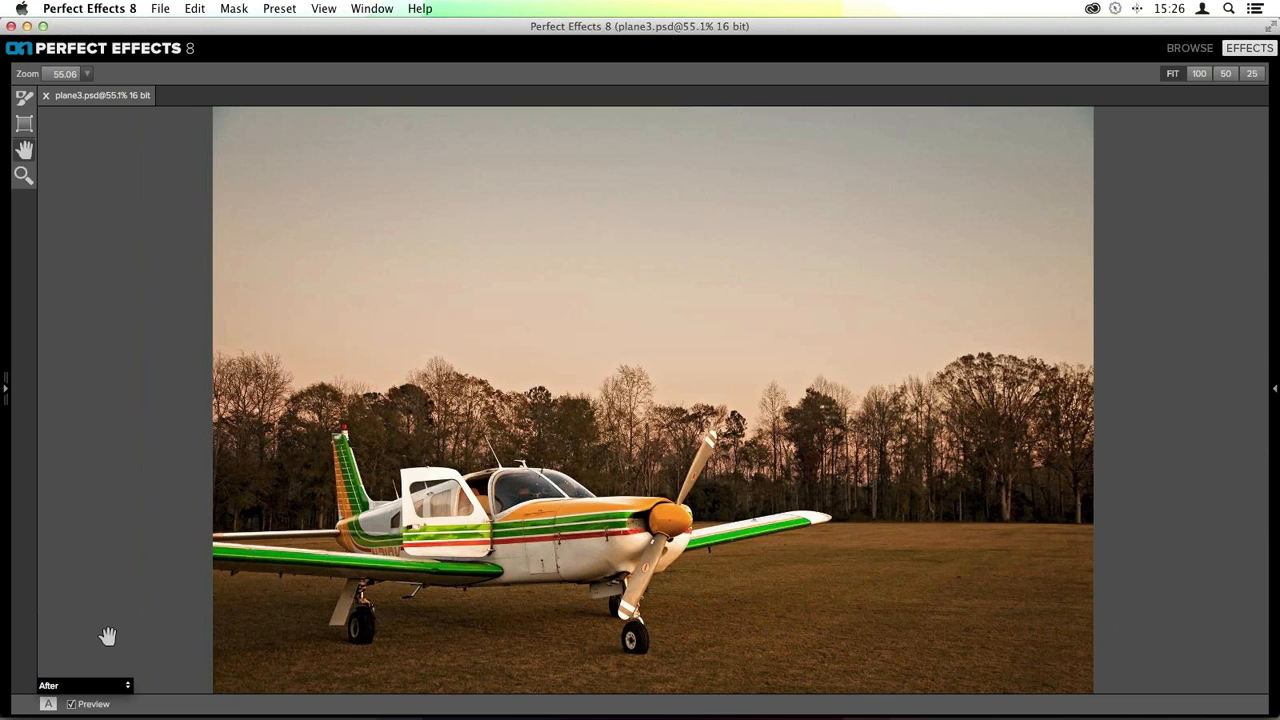
pyautogui.press('super+p')
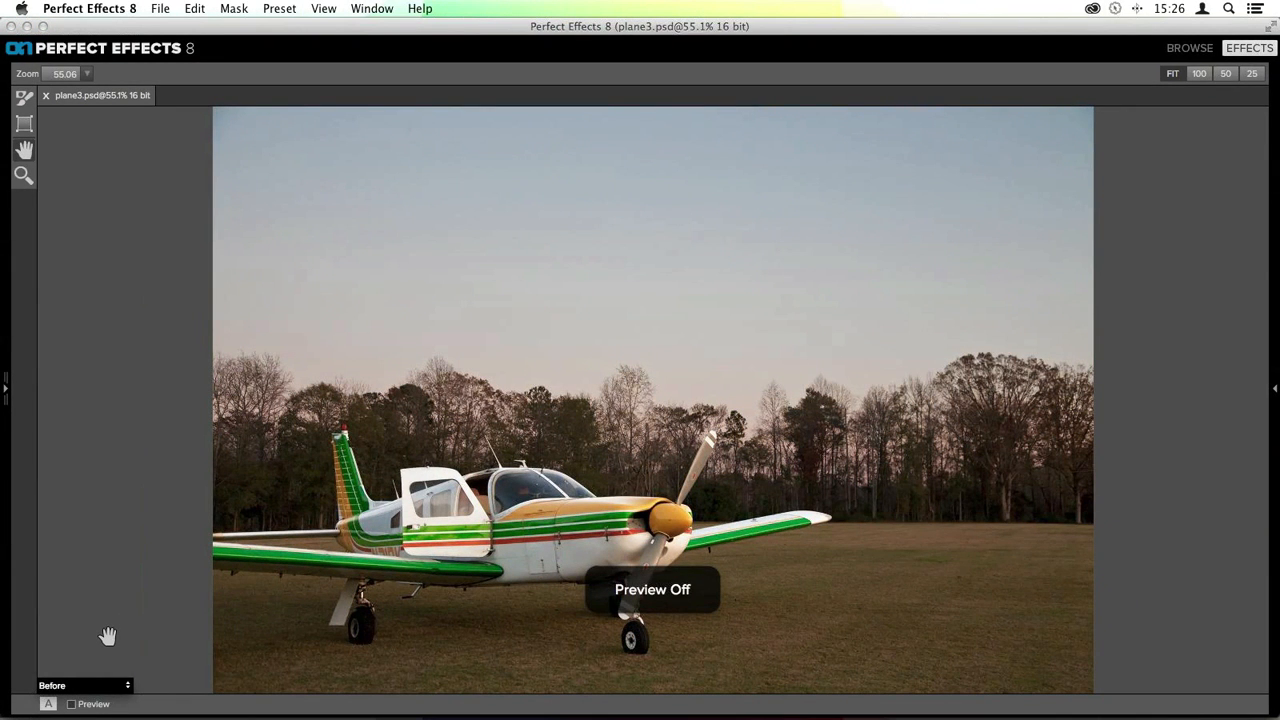
pyautogui.press('super+p')
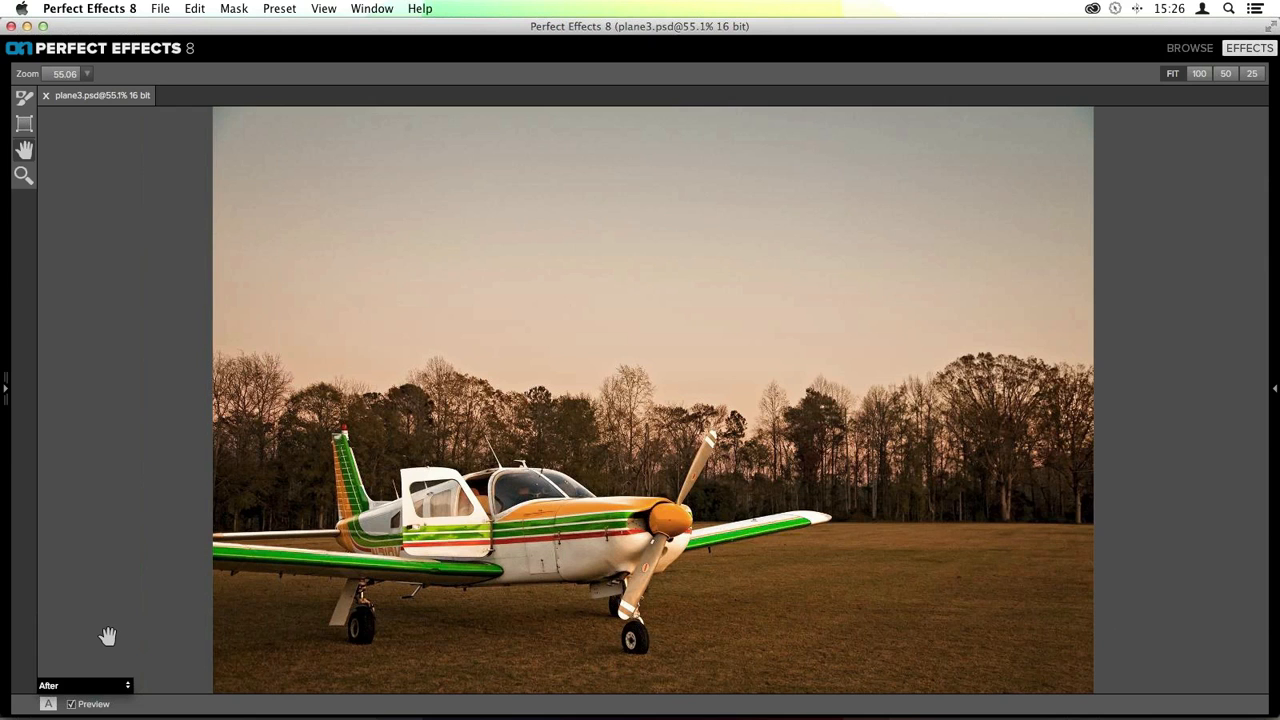
pyautogui.press('Tab')
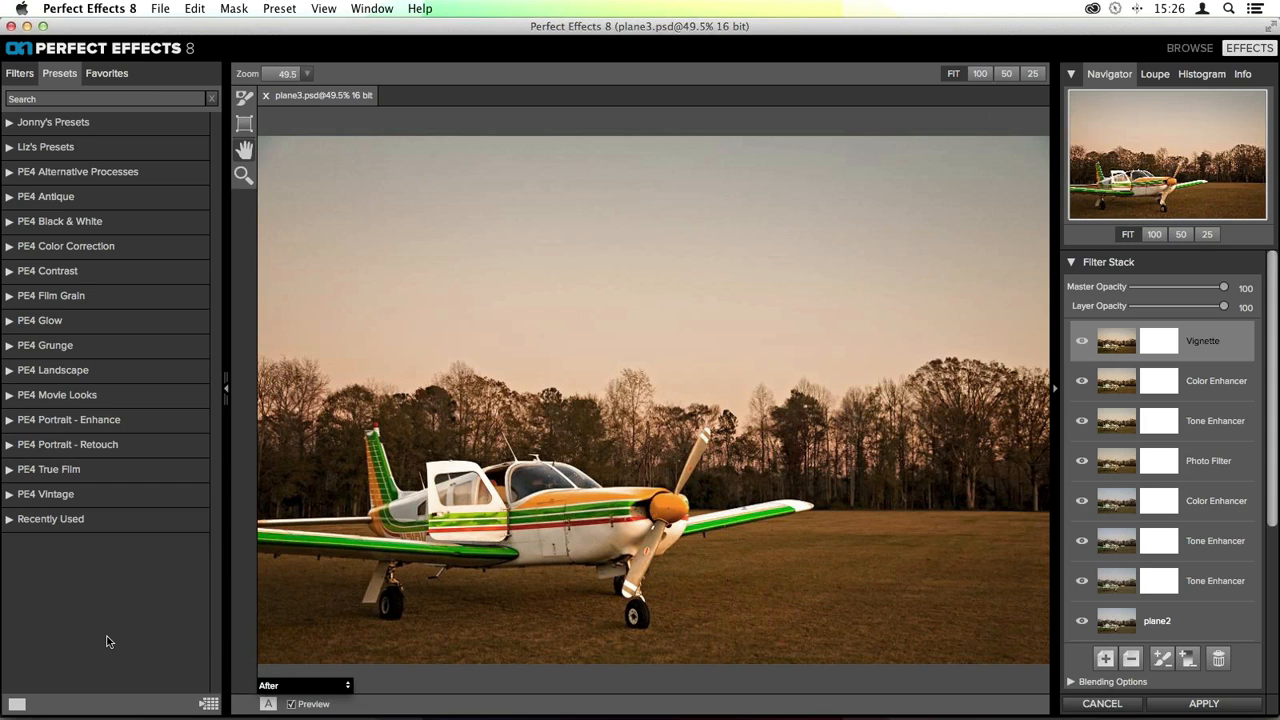
# Delete all filters from the stack and add an Adjustable Gradient filter to the airplane photo
pyautogui.click(1218, 658)
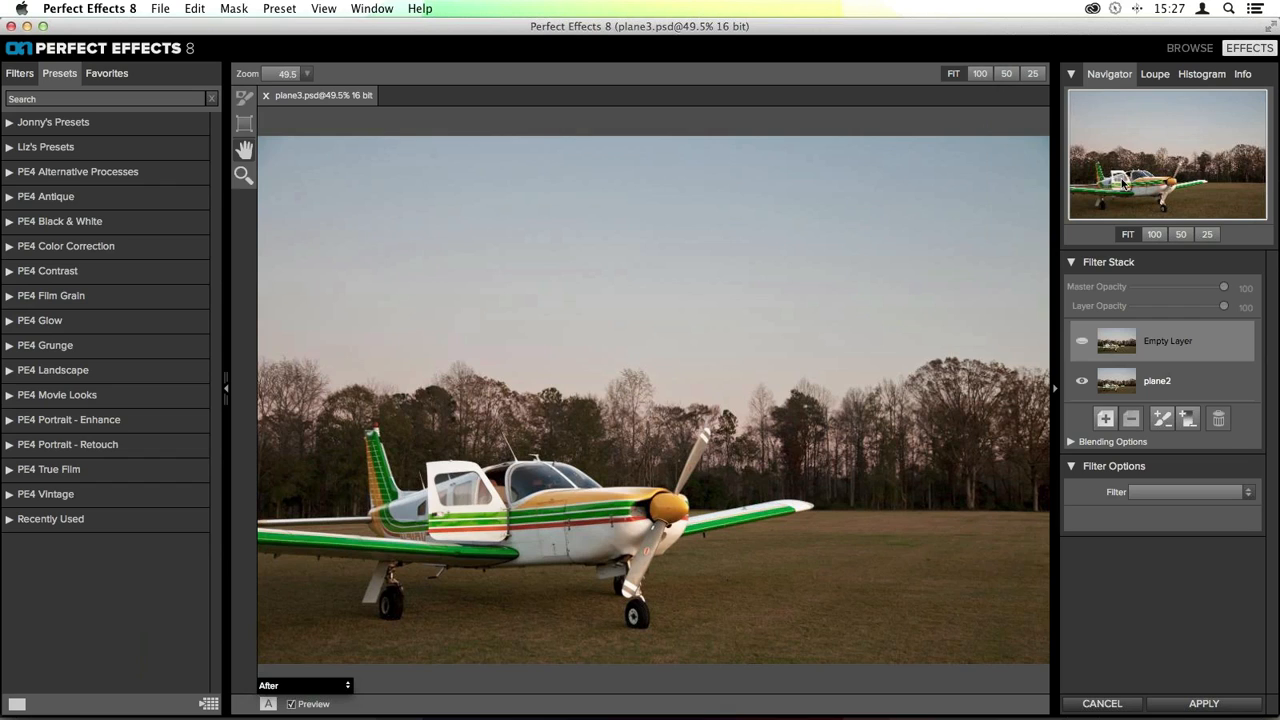
pyautogui.click(1188, 422)
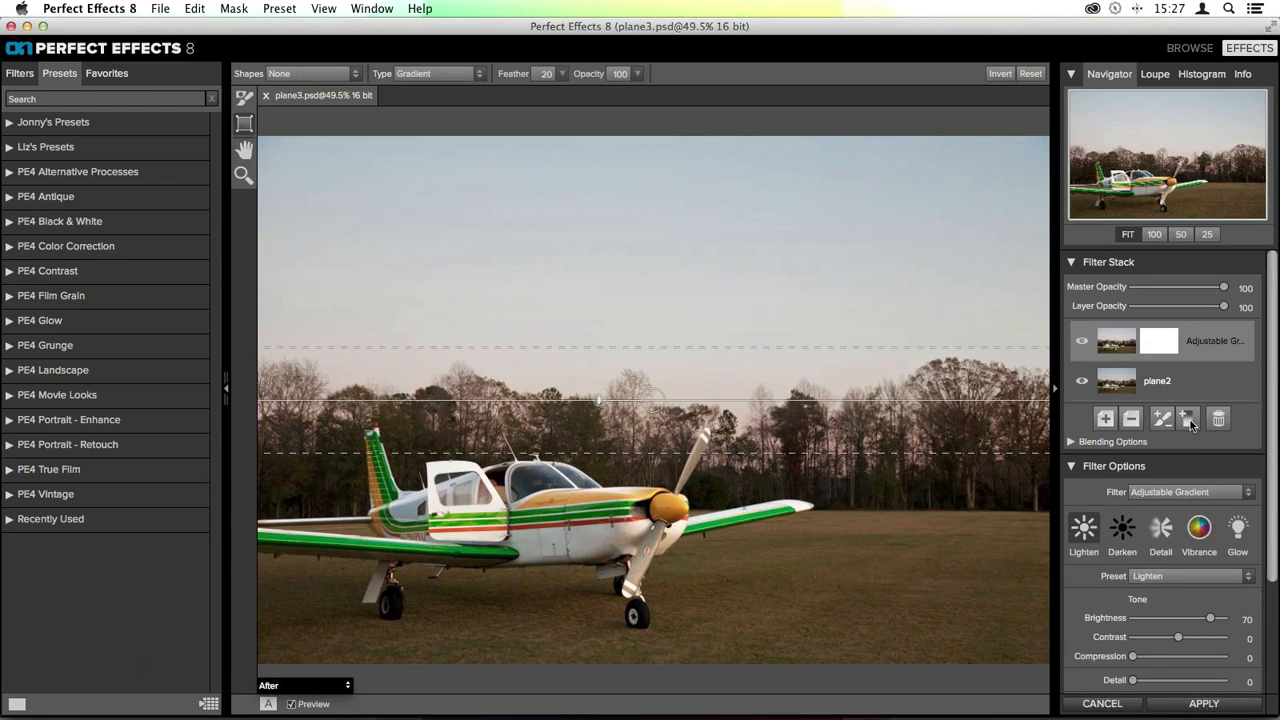
pyautogui.scroll(-3, 1190, 425)
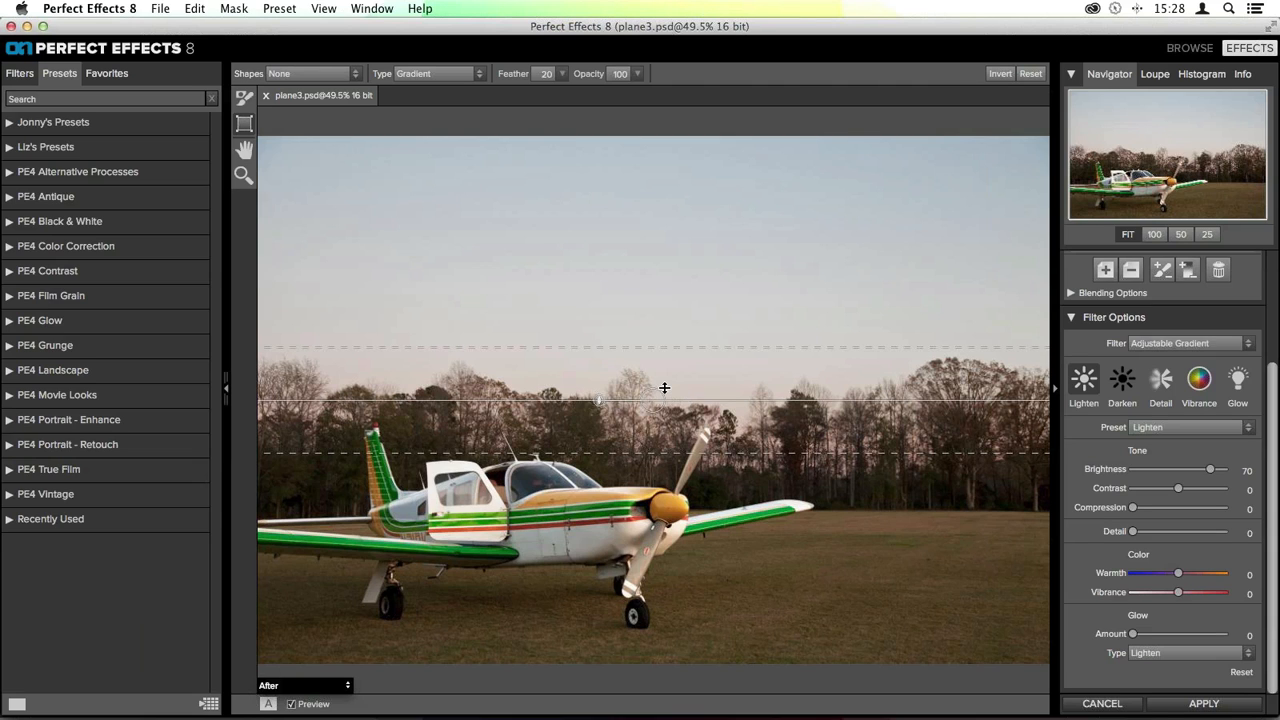
# Move the Adjustable Gradient up and down, settle it across the tree line, and tilt it slightly
pyautogui.moveTo(652, 401); pyautogui.dragTo(671, 457)
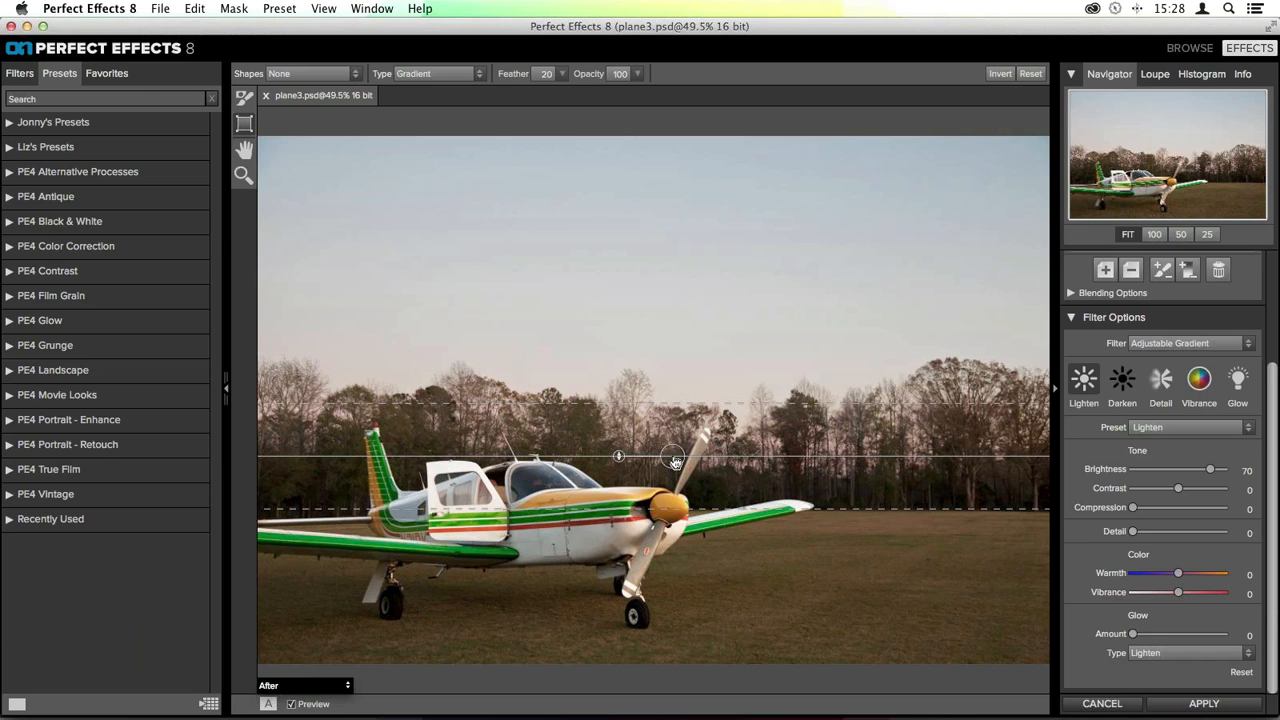
pyautogui.moveTo(676, 462); pyautogui.dragTo(676, 412)
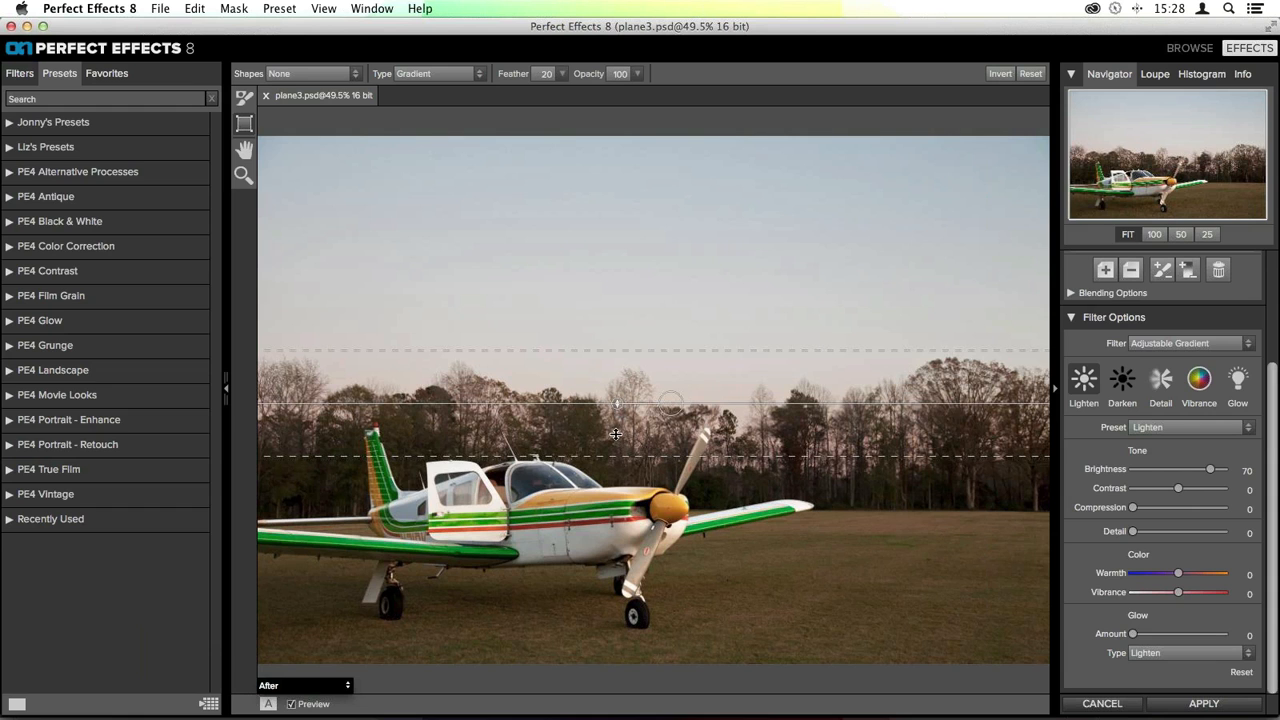
pyautogui.moveTo(617, 404); pyautogui.dragTo(814, 406)
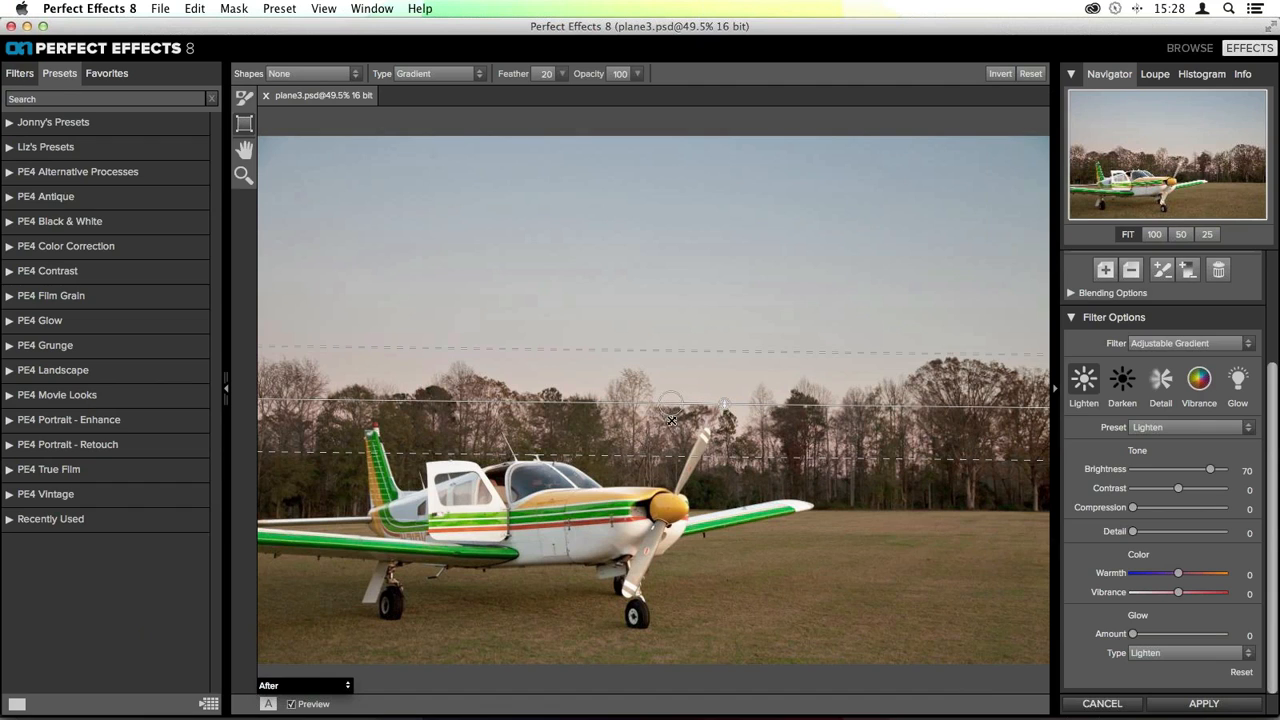
pyautogui.moveTo(672, 410); pyautogui.dragTo(669, 415)
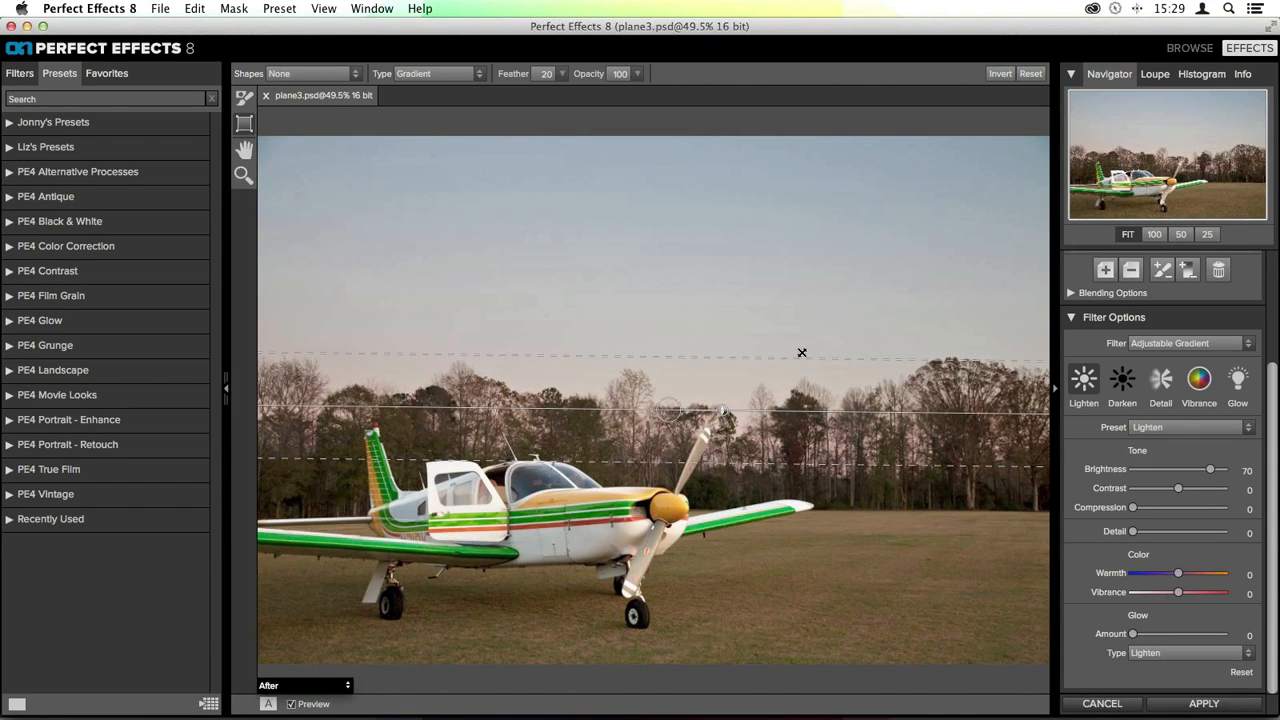
# Widen the Adjustable Gradient's feather to 30, level its line, and reposition it across the tree line
pyautogui.moveTo(801, 352); pyautogui.dragTo(778, 490)
pyautogui.moveTo(725, 413); pyautogui.dragTo(457, 410)
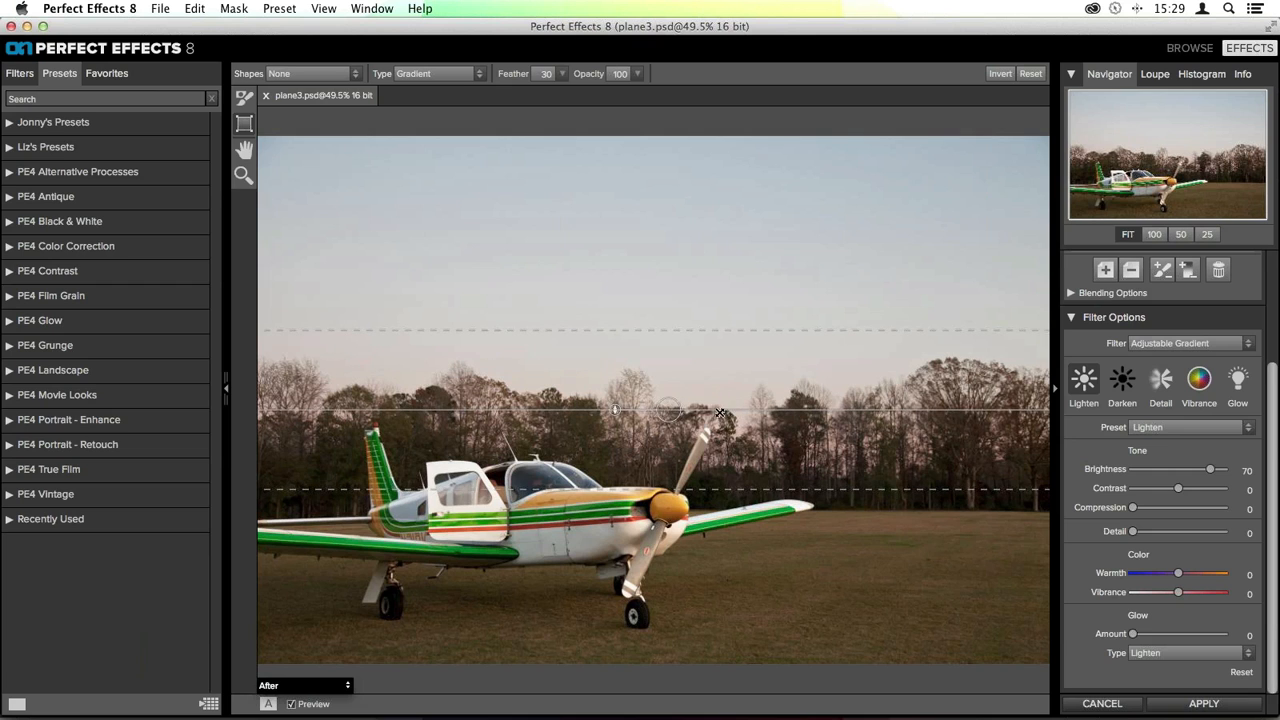
pyautogui.moveTo(667, 417)
pyautogui.mouseDown()
pyautogui.moveTo(666, 377)
pyautogui.moveTo(667, 424)
pyautogui.moveTo(650, 424)
pyautogui.mouseUp()
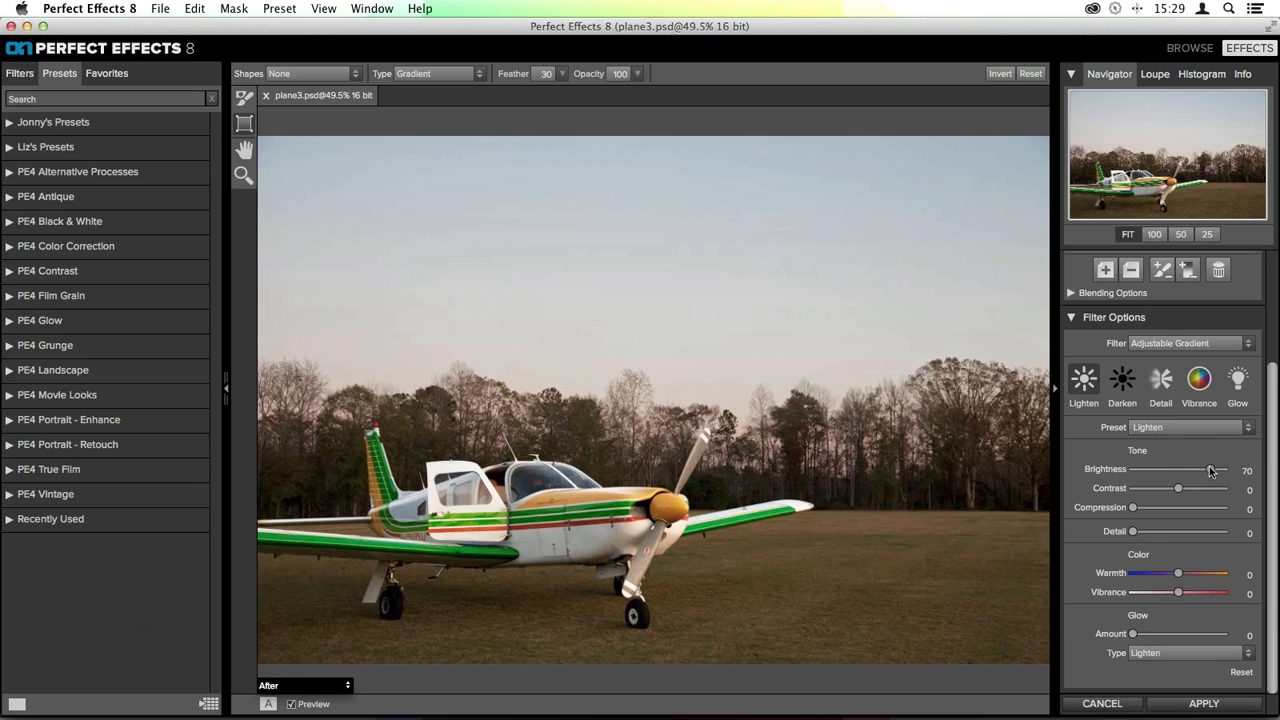
# Set the Adjustable Gradient's brightness to -5, warmth to -18 and vibrance to 67
pyautogui.moveTo(1210, 470); pyautogui.dragTo(1178, 470)
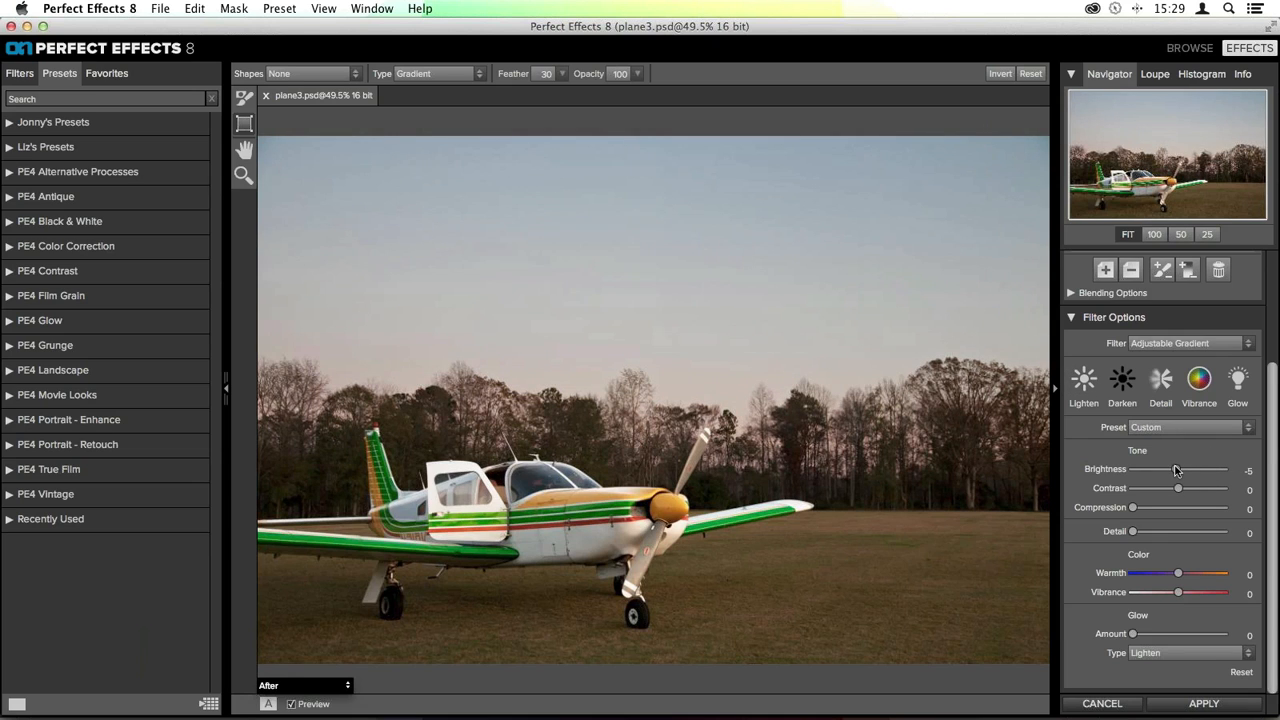
pyautogui.moveTo(1181, 579); pyautogui.dragTo(1170, 581)
pyautogui.moveTo(1180, 596); pyautogui.dragTo(1209, 596)
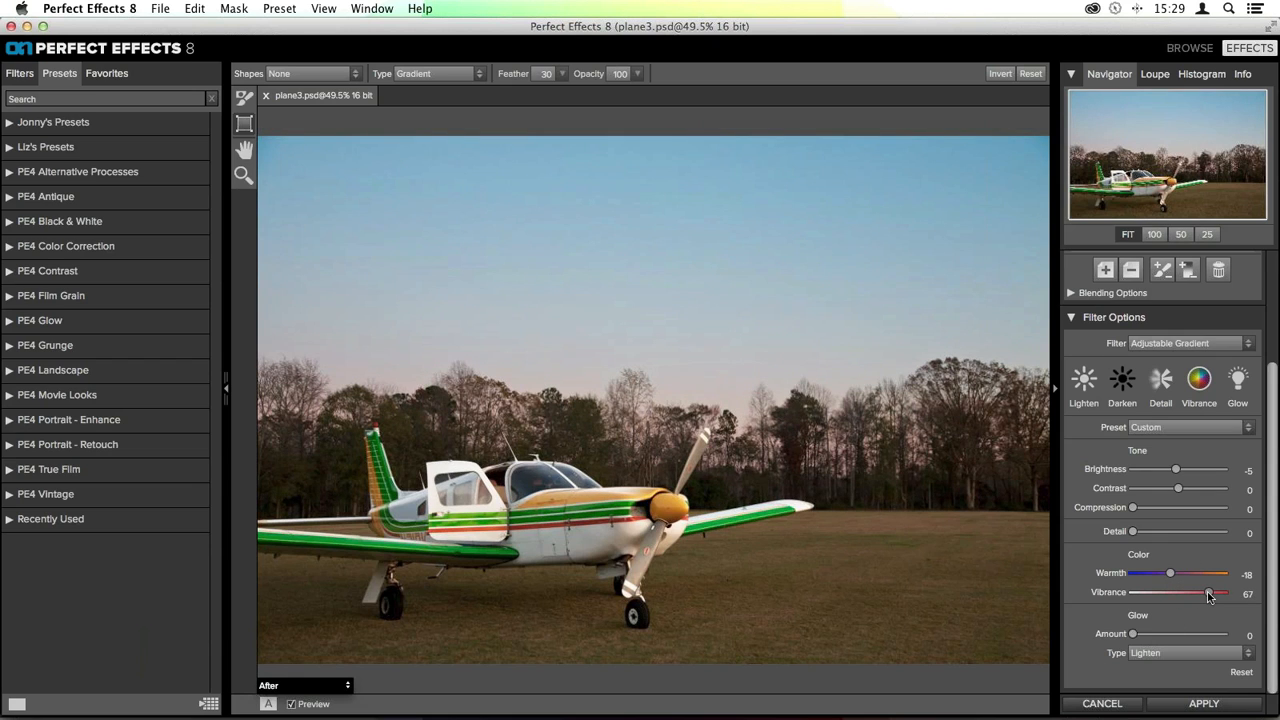
# Add an empty layer to the filter stack and apply the effects to the airplane photo
pyautogui.scroll(3, 1209, 596)
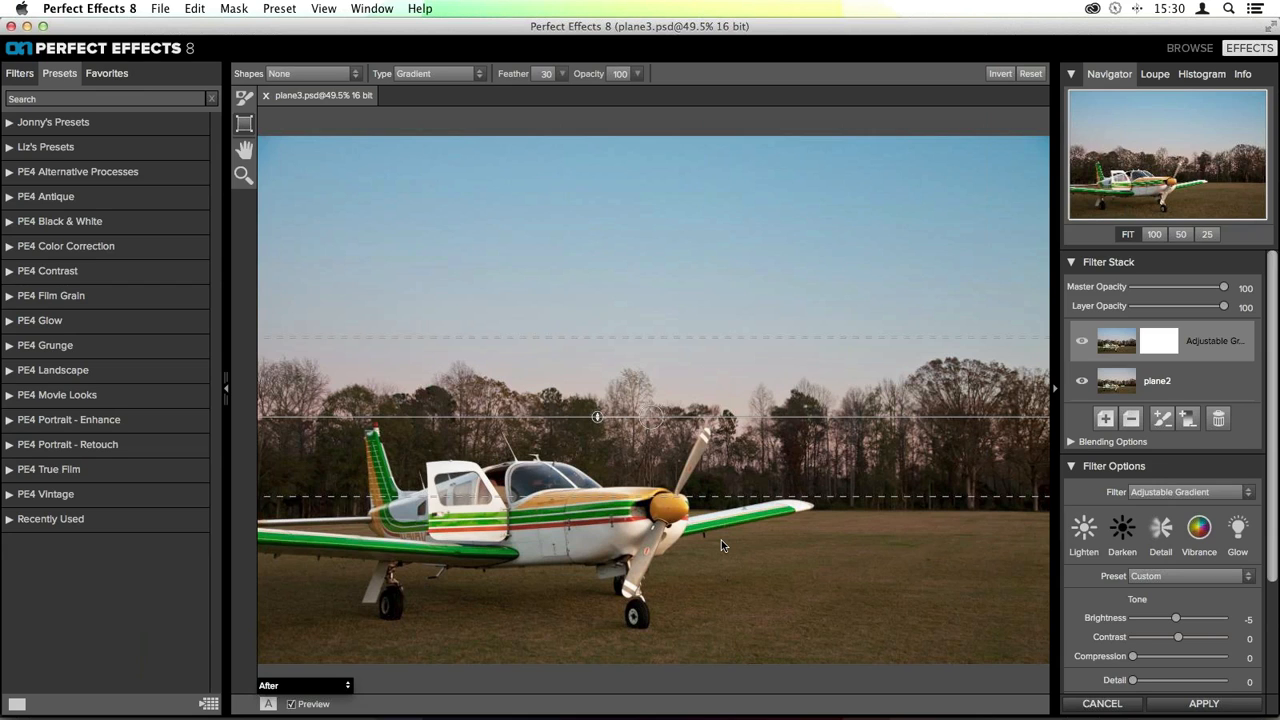
pyautogui.click(1104, 419)
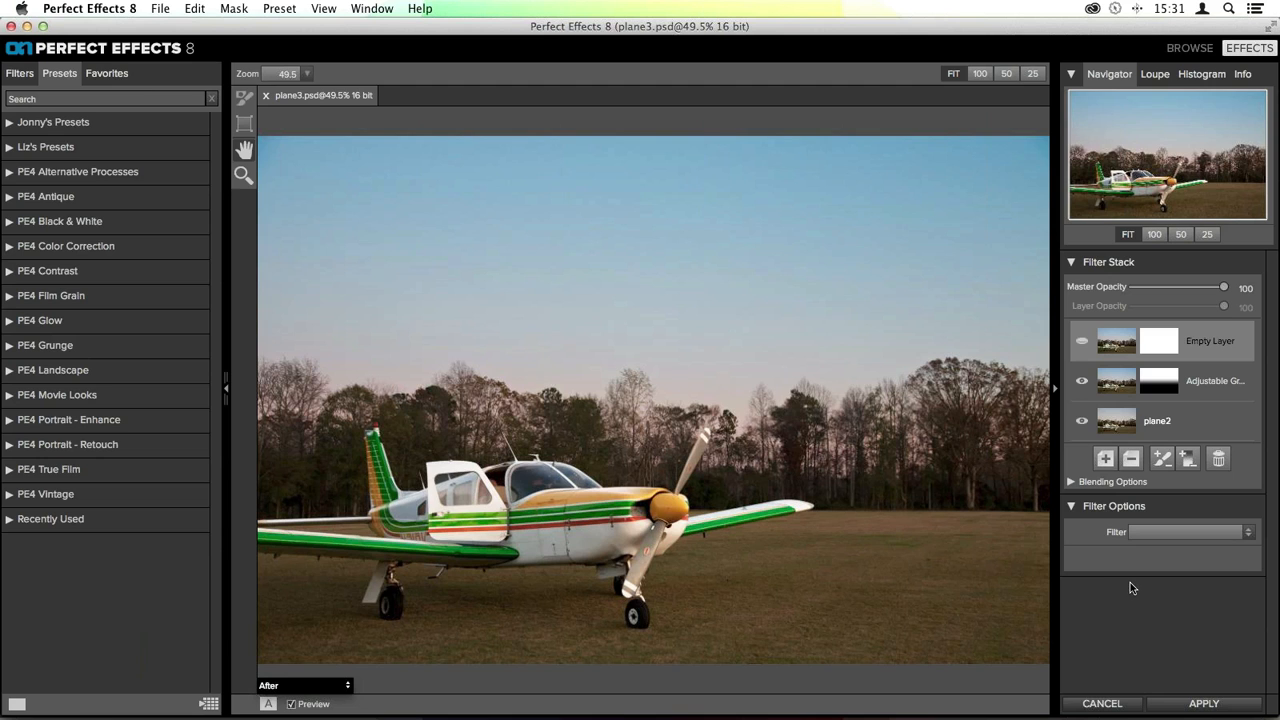
pyautogui.click(1204, 705)
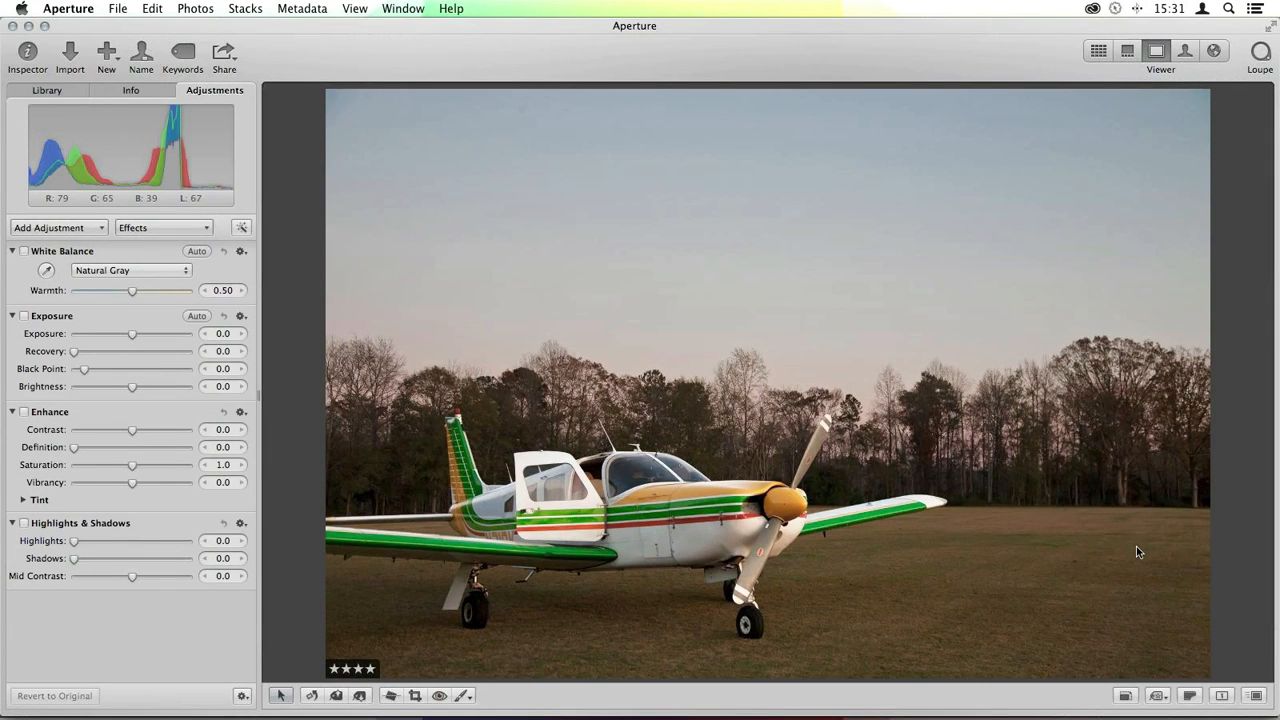
# Compare the edited airplane photo with the original in Aperture, using the browser and the full-size viewer
pyautogui.press('v')
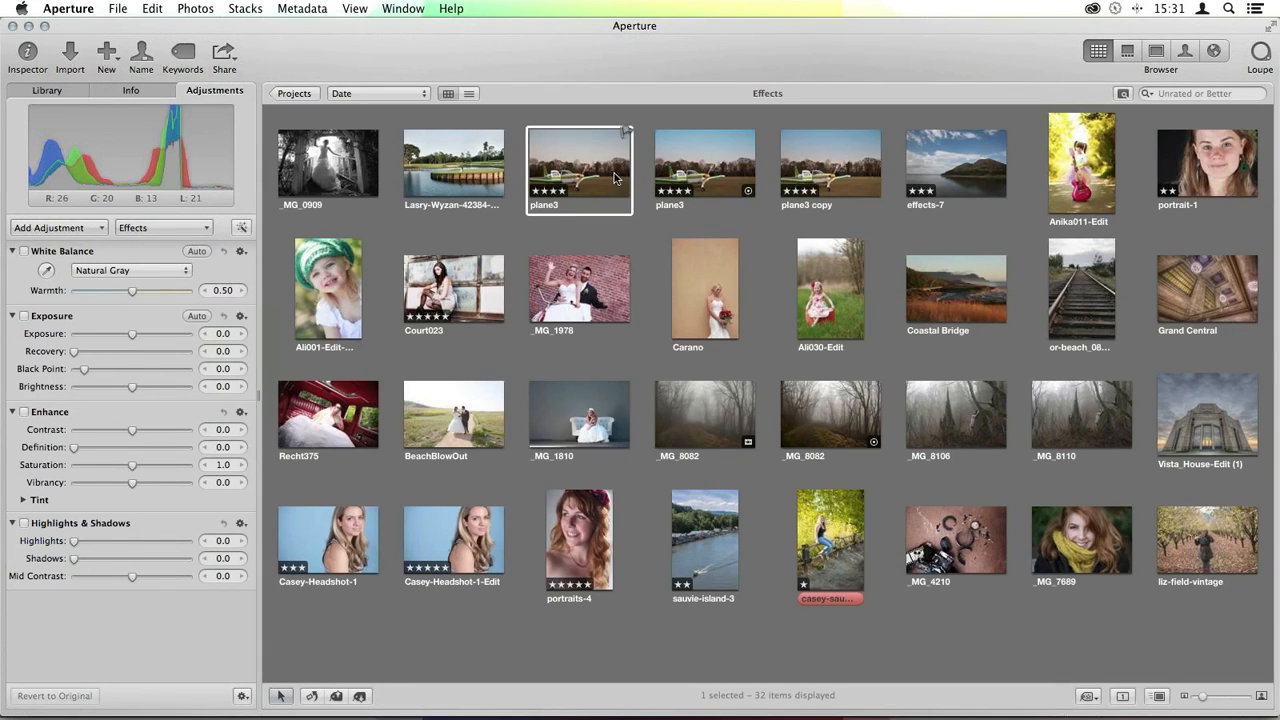
pyautogui.press('v')
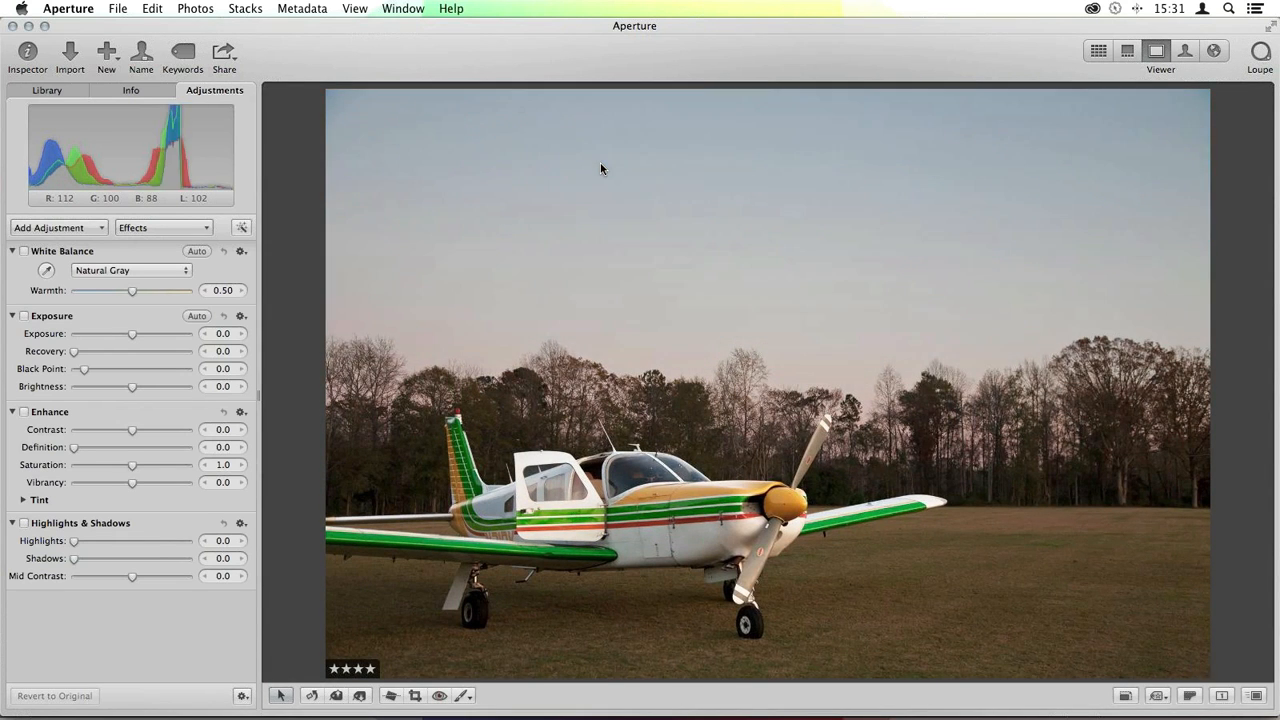
pyautogui.press('Left')
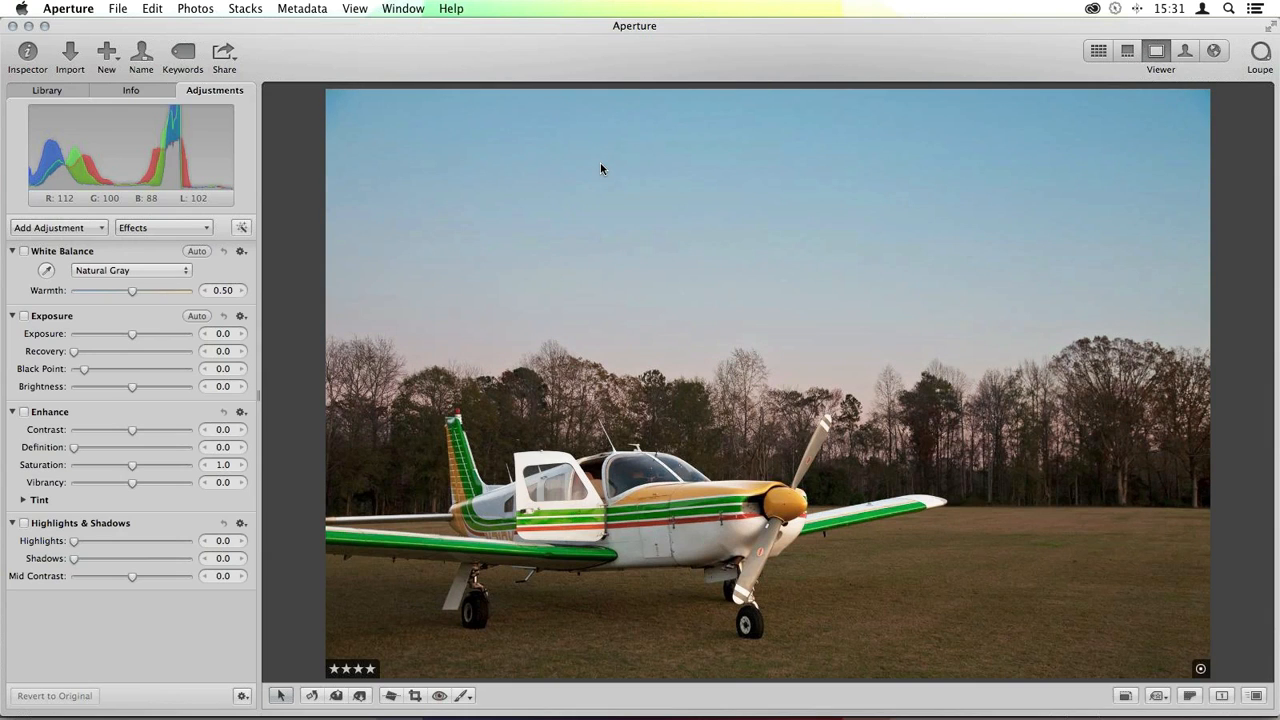
pyautogui.press('Right')
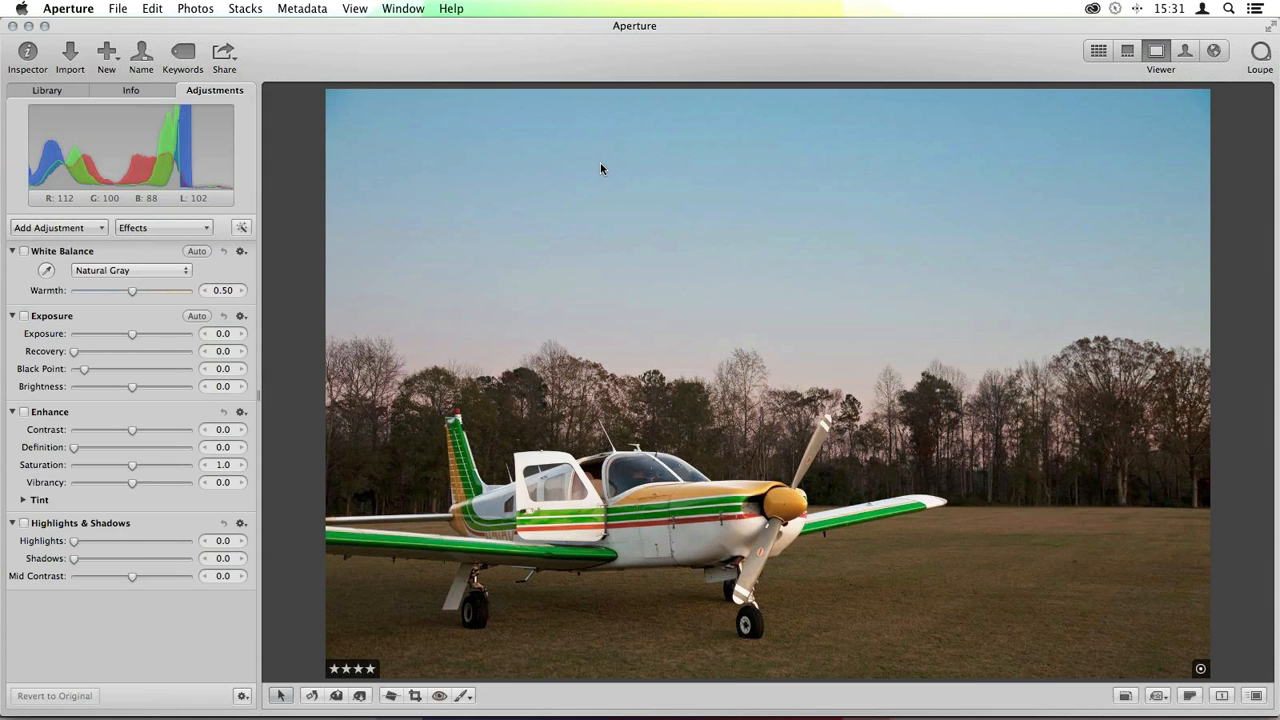
# Hide Aperture and switch to Photoshop with the couple photo actions-1.psd
pyautogui.press('super+h')
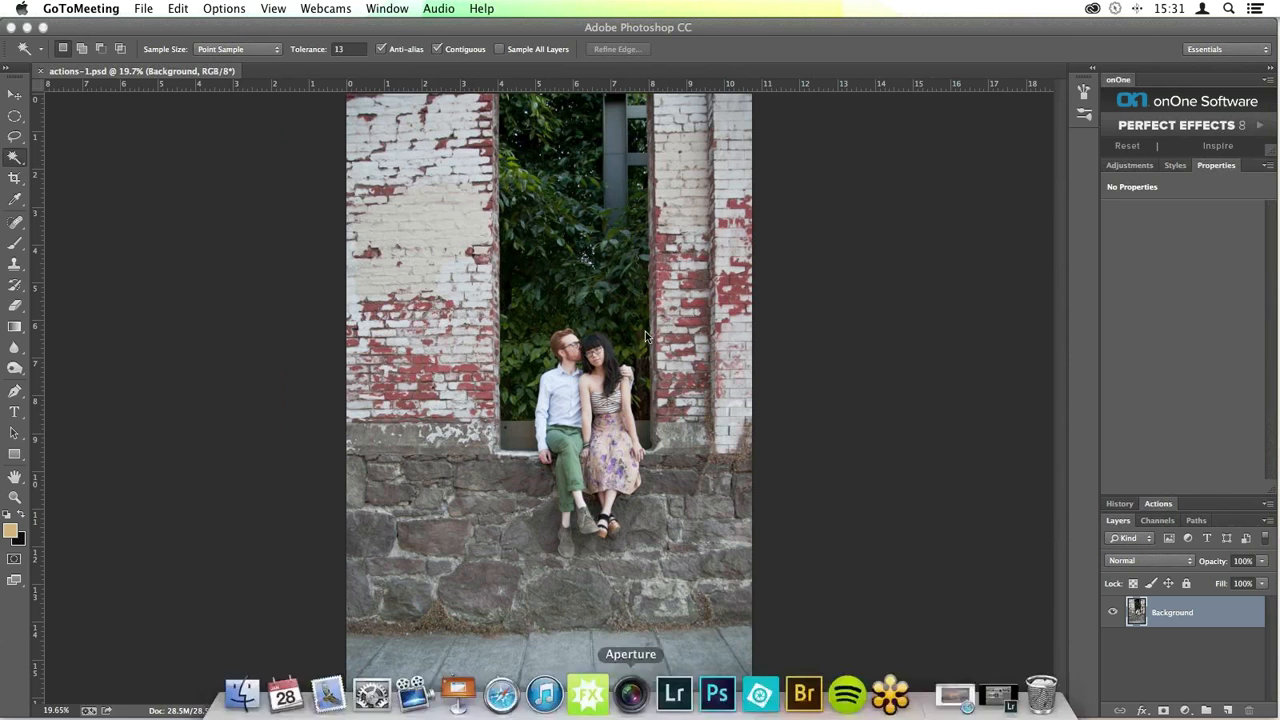
pyautogui.click(527, 34)
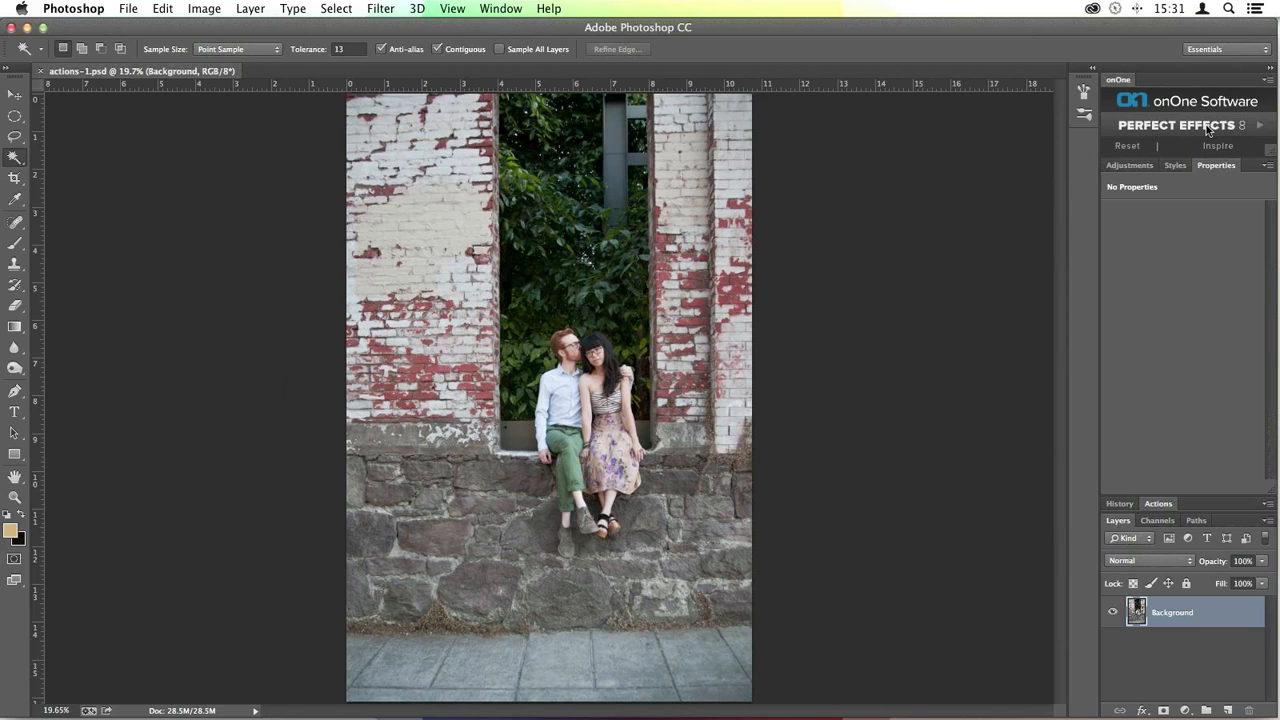
# Check where Photoshop offers the onOne extension and the Perfect Effects 8 automation command, without running either
pyautogui.click(453, 8)
pyautogui.moveTo(500, 8)
pyautogui.moveTo(519, 78)
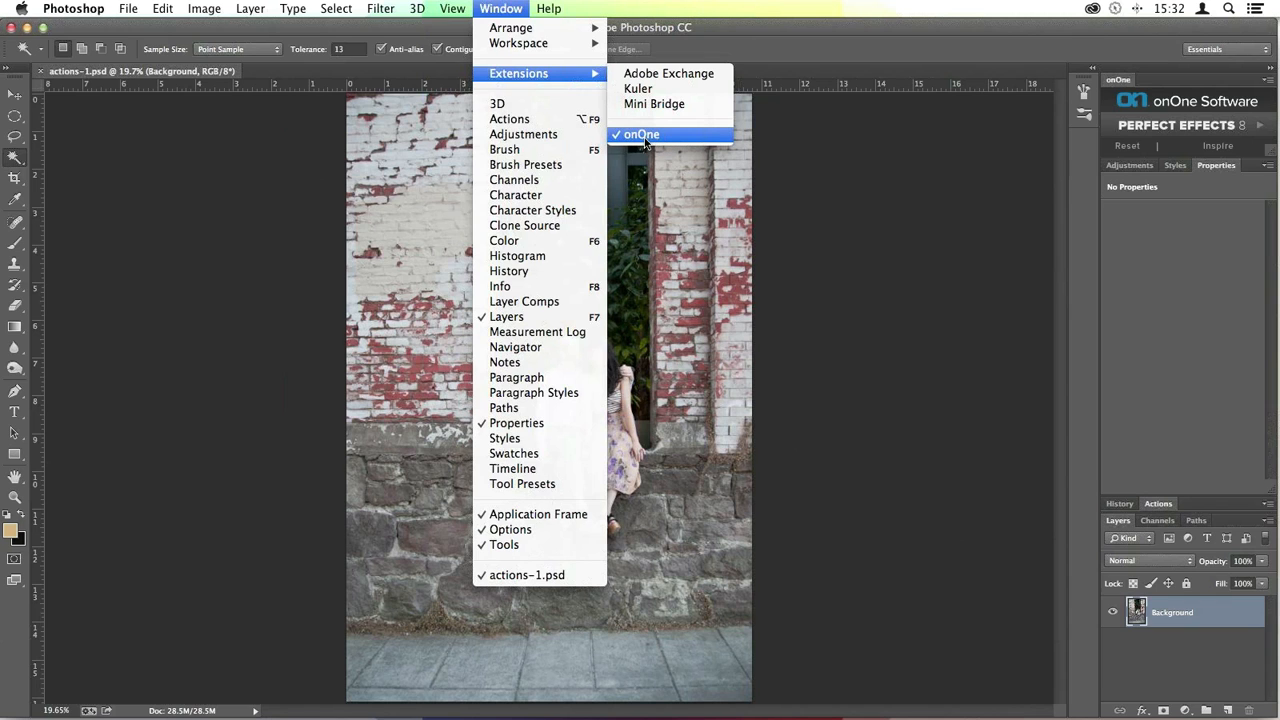
pyautogui.click(518, 8)
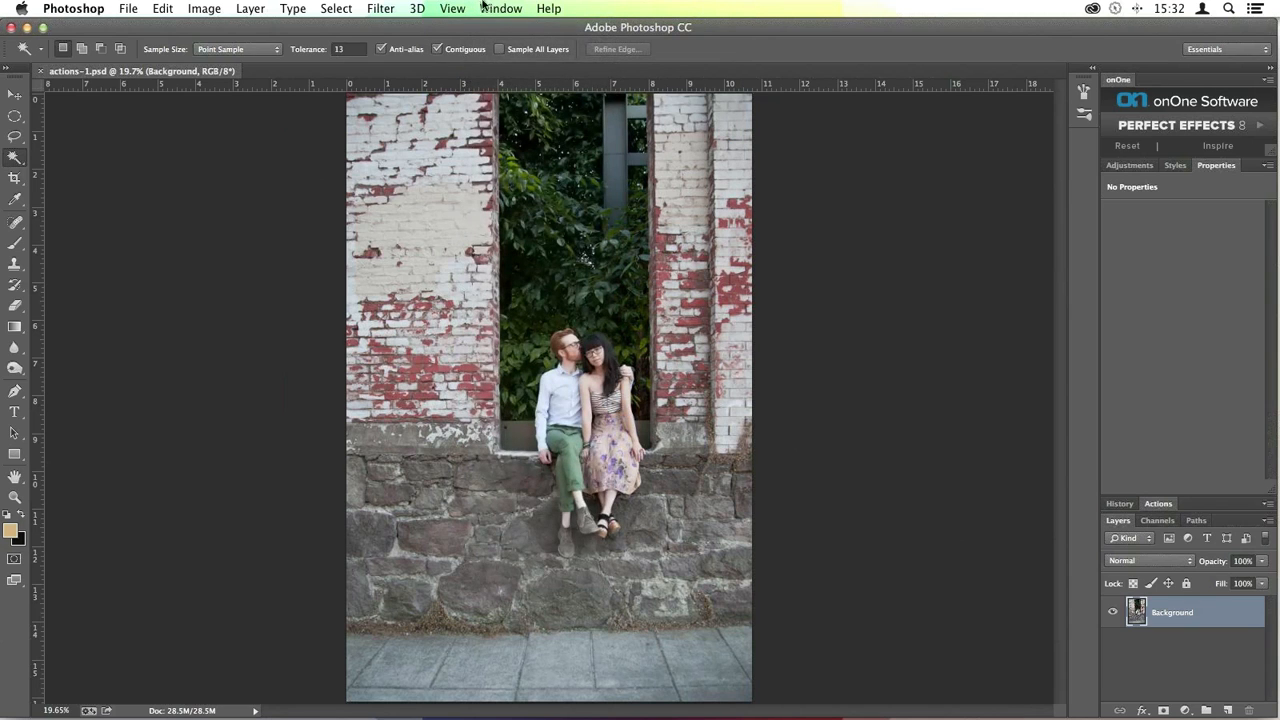
pyautogui.click(128, 8)
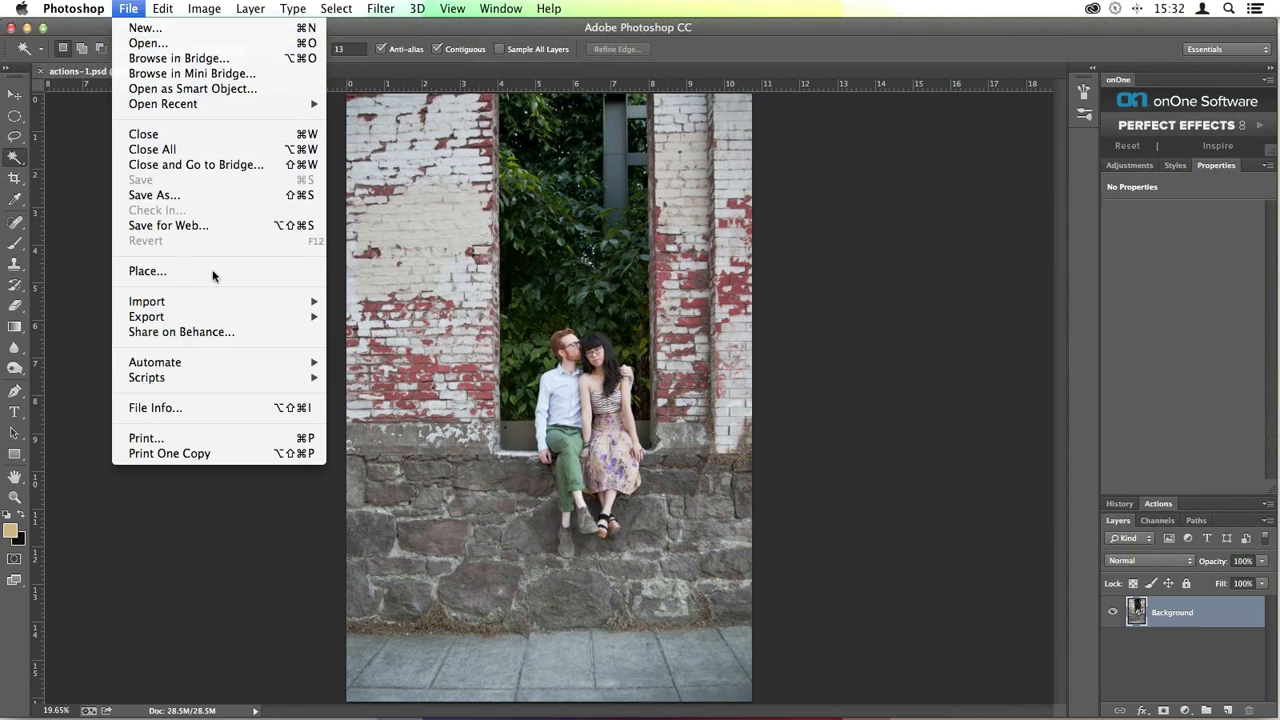
pyautogui.moveTo(225, 361)
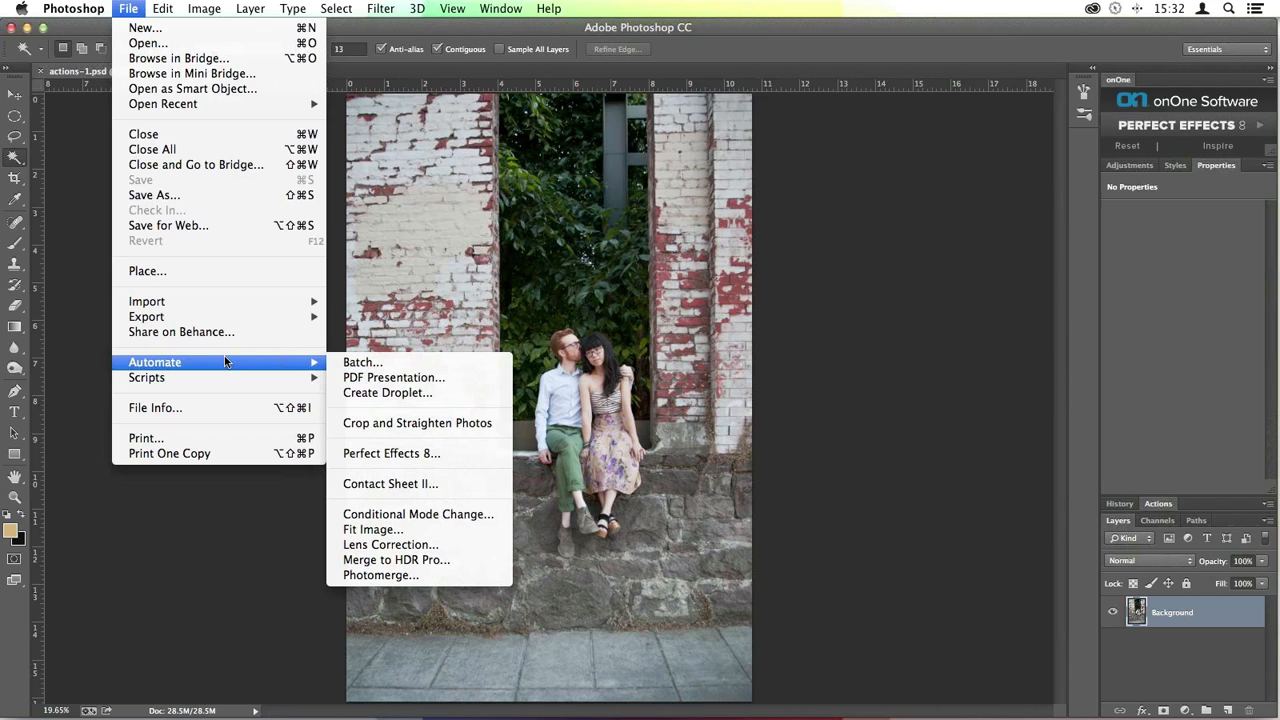
pyautogui.click(486, 265)
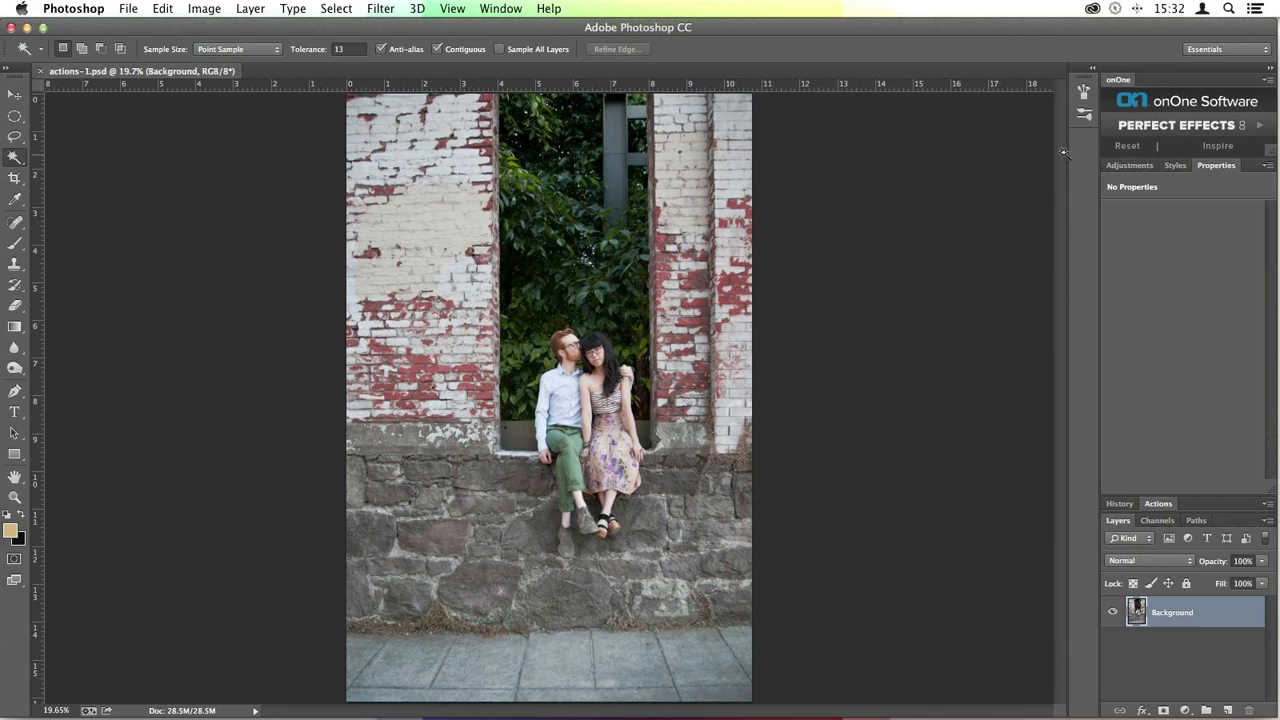
# Apply the Warm Summer Sunset Preset from the second personal presets category to the couple photo, continuing in demo mode
pyautogui.click(1135, 125)
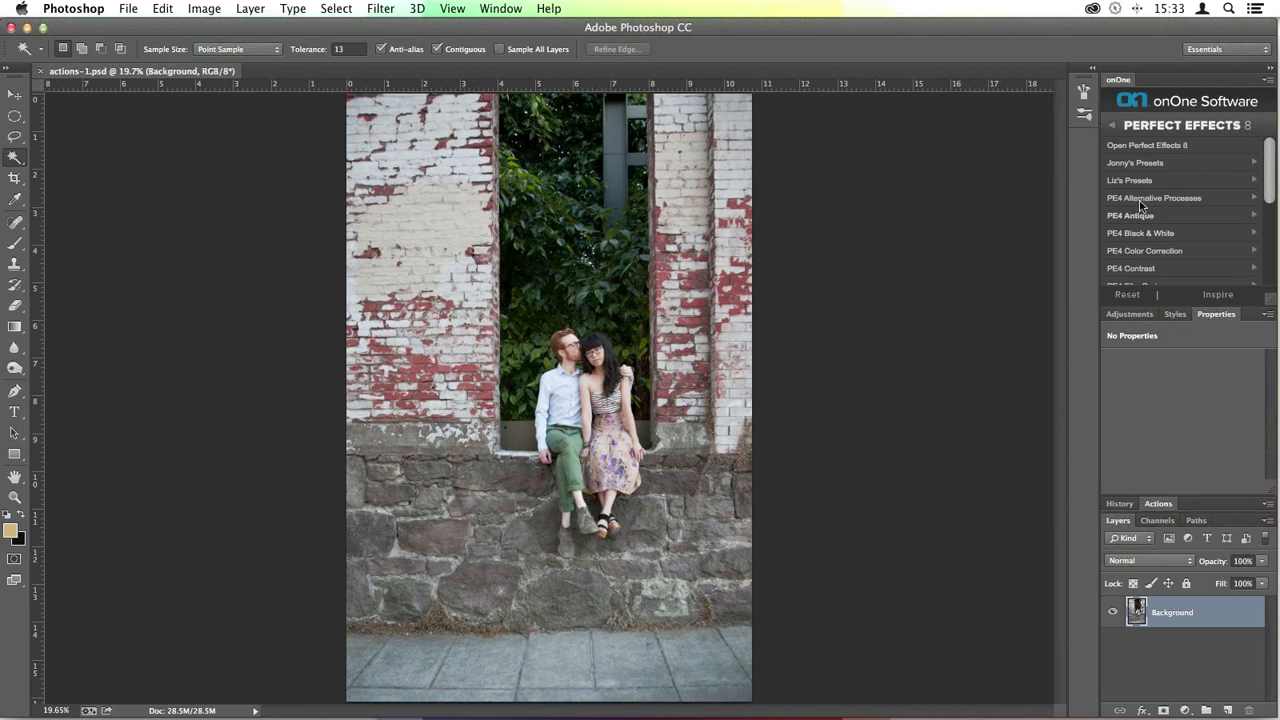
pyautogui.scroll(-5, 1140, 205)
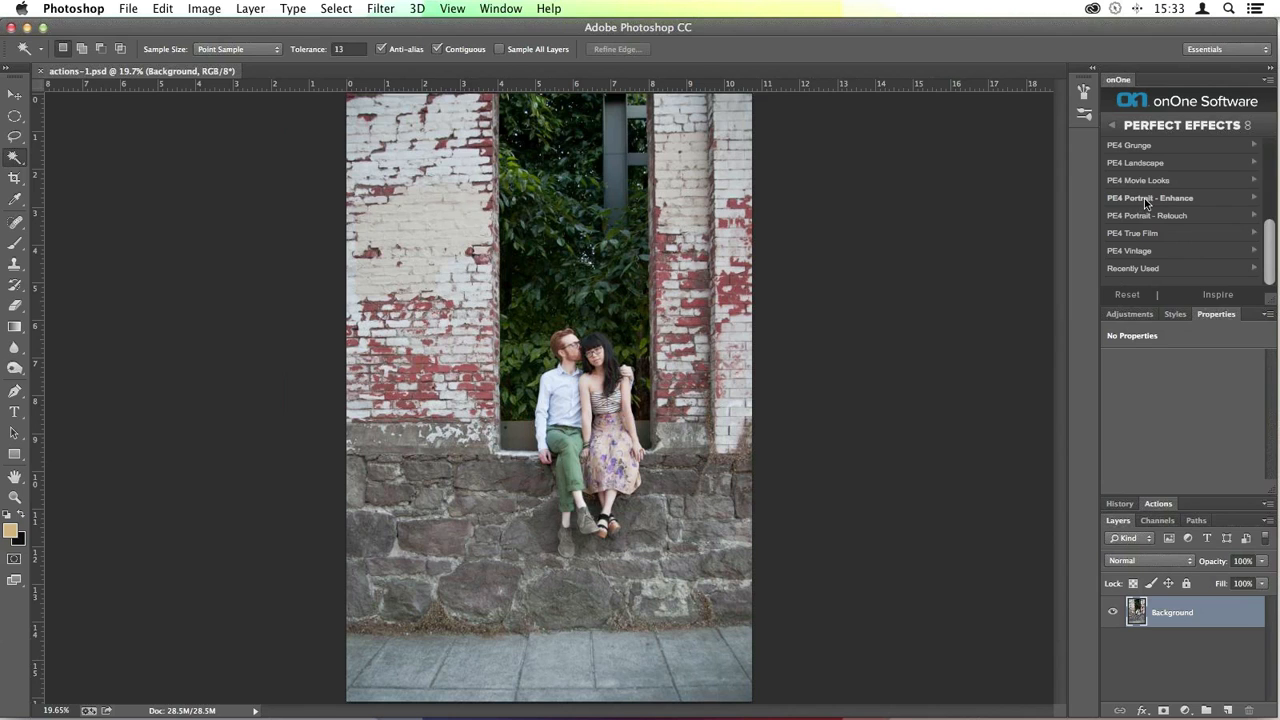
pyautogui.scroll(5, 1150, 188)
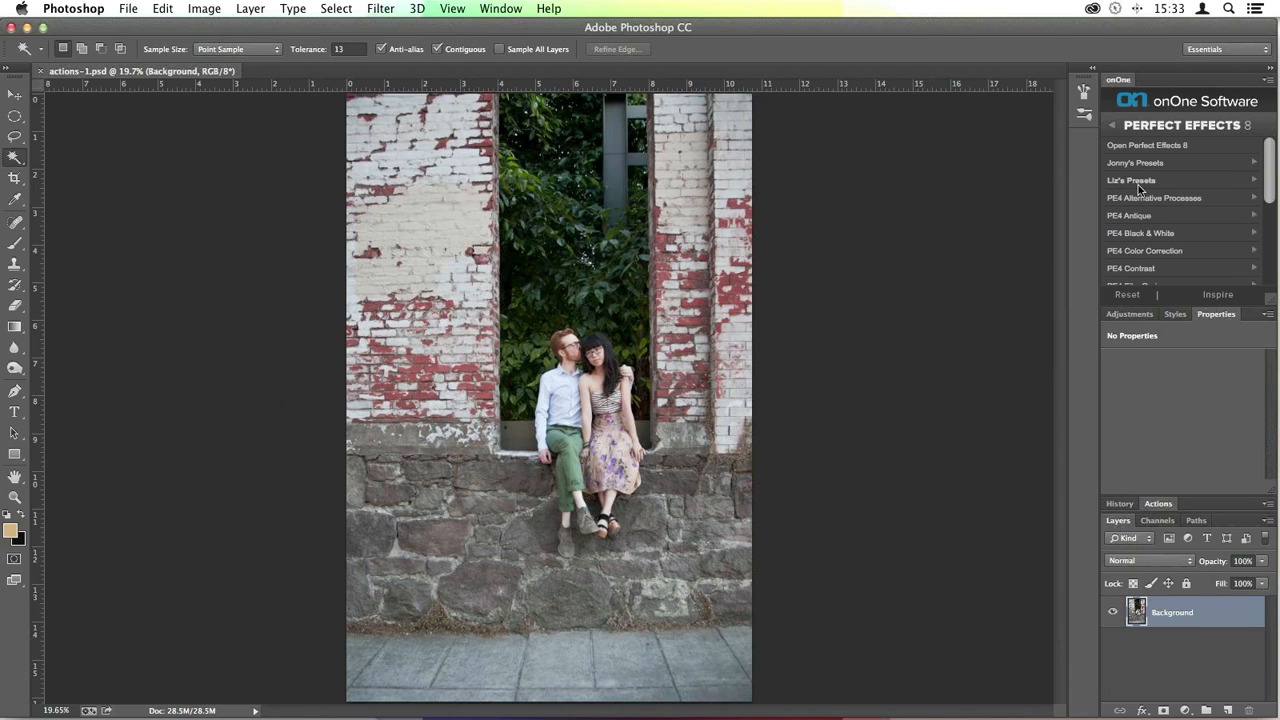
pyautogui.scroll(-1, 1142, 188)
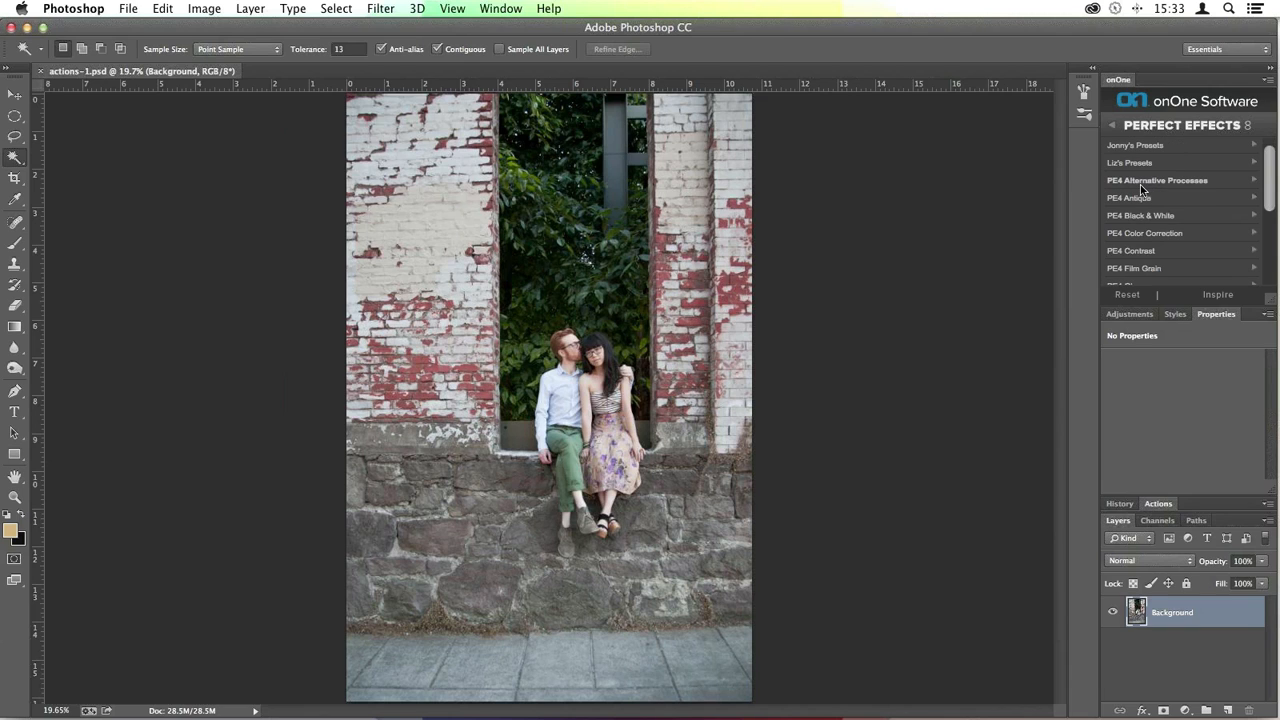
pyautogui.scroll(1, 1140, 188)
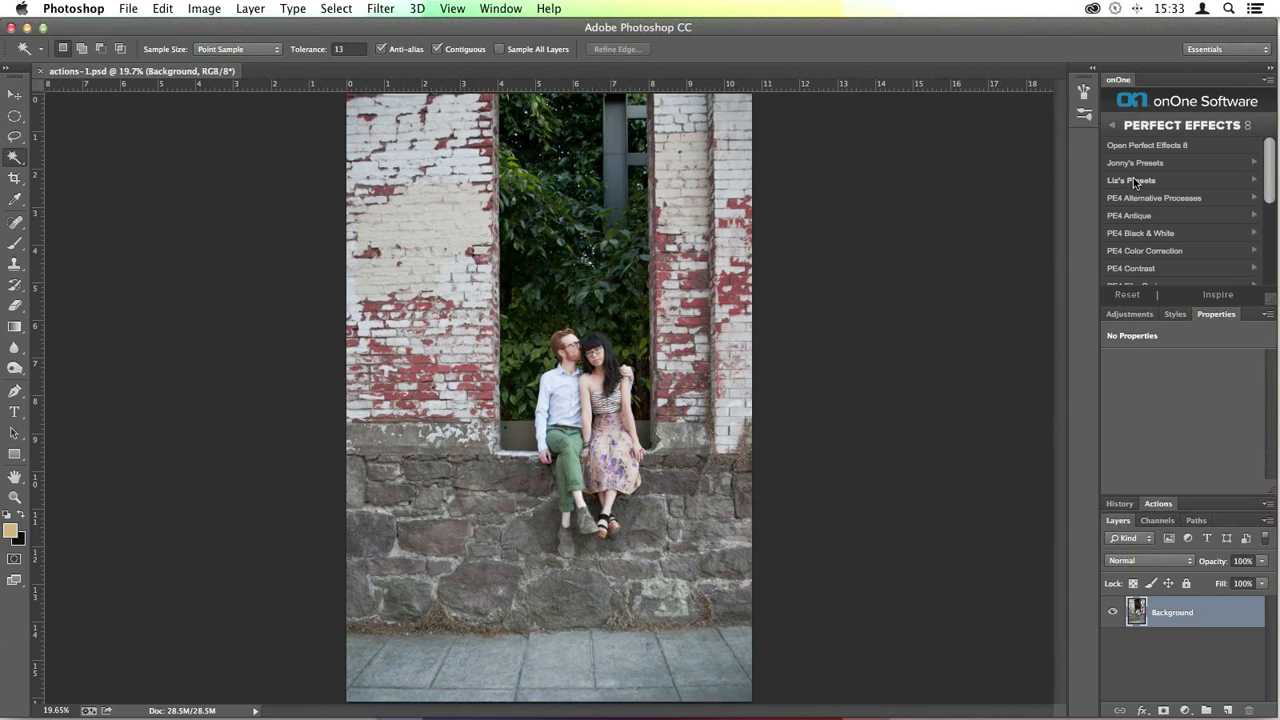
pyautogui.click(1133, 179)
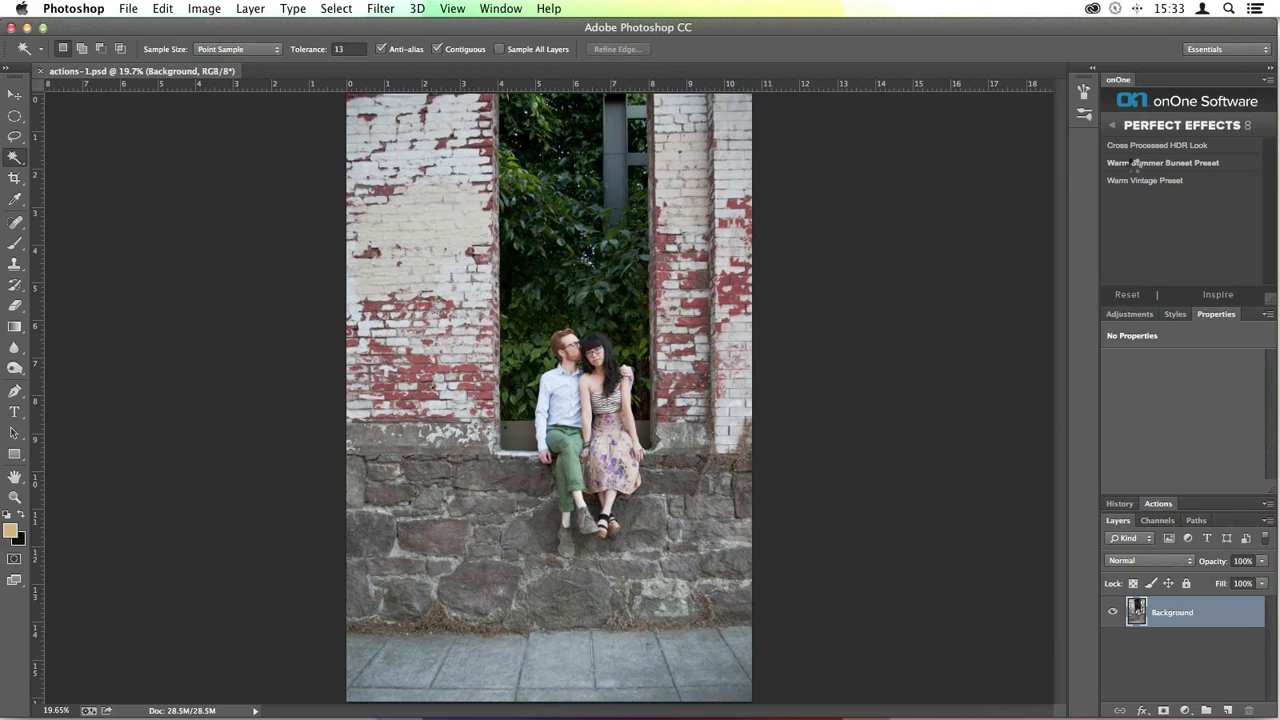
pyautogui.click(1193, 163)
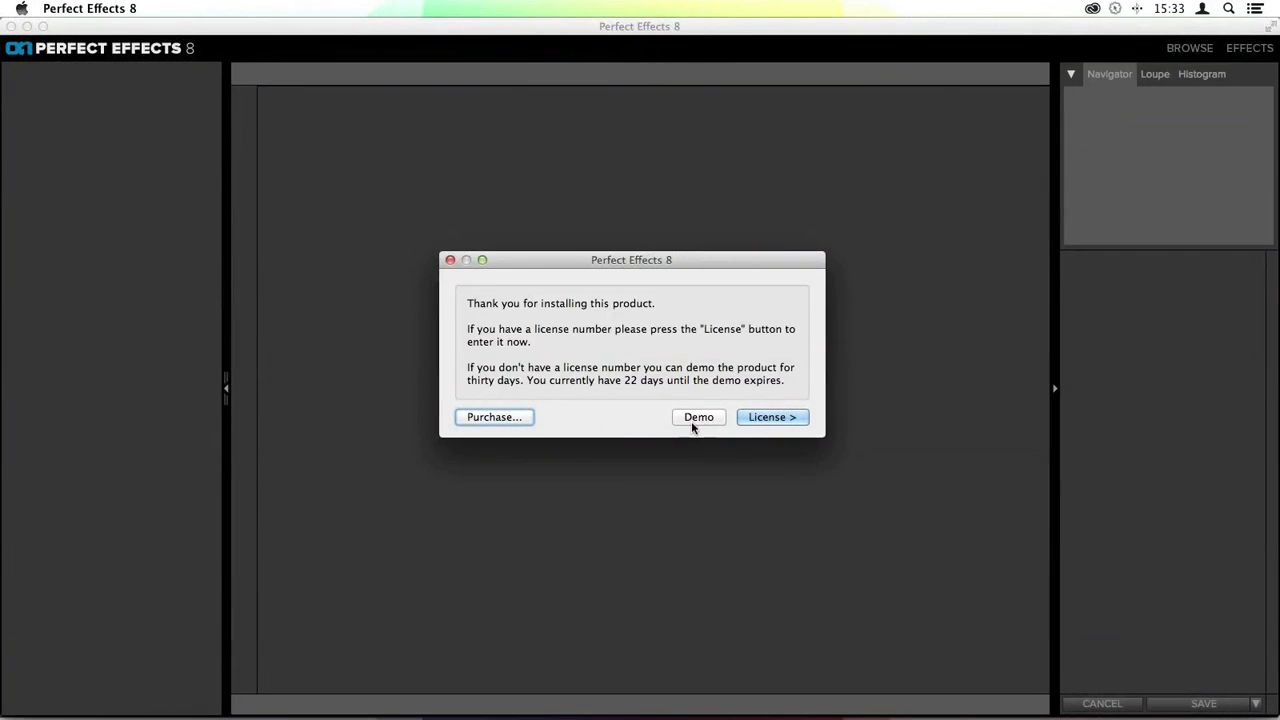
pyautogui.click(692, 421)
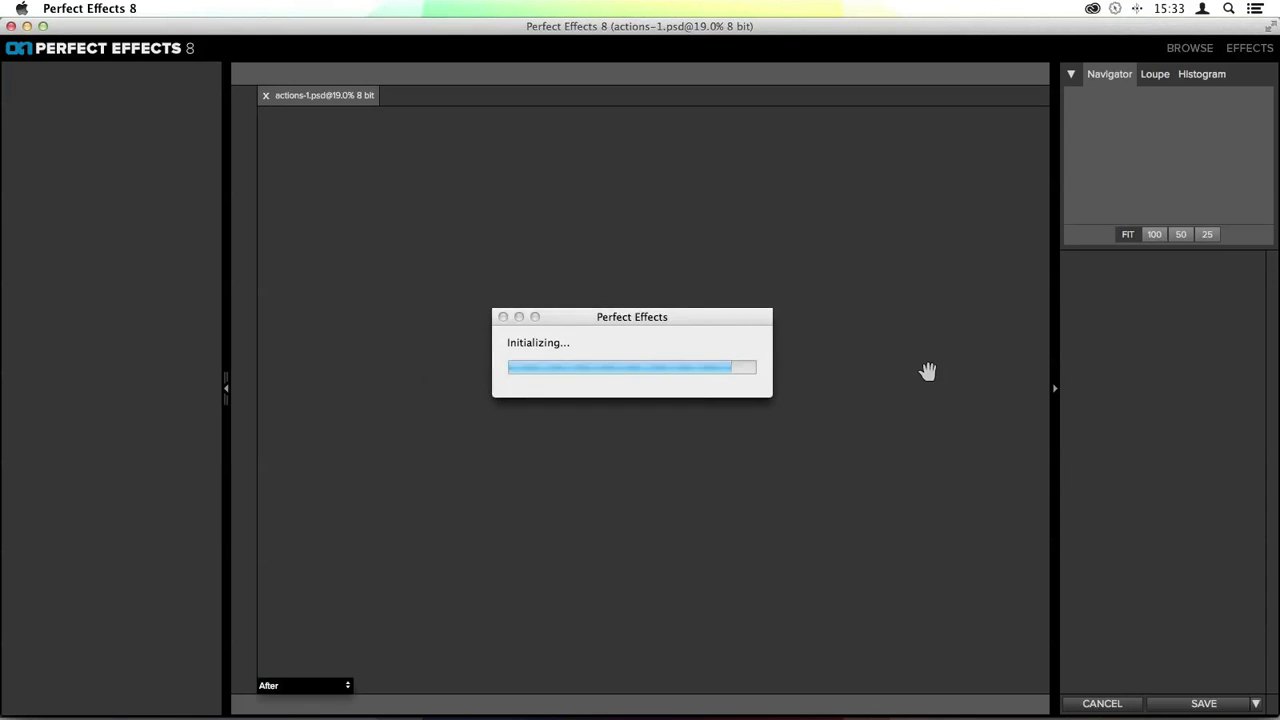
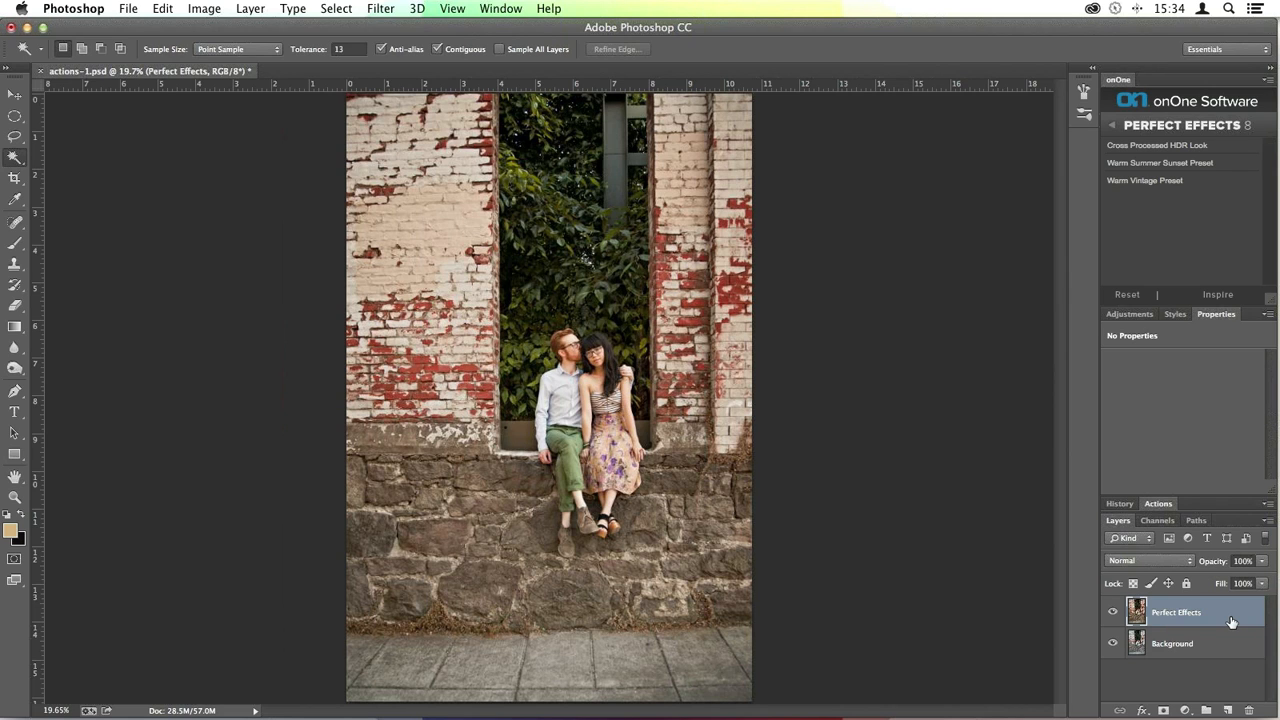
# Compare the couple photo with and without the Perfect Effects layer, and delete that layer
pyautogui.click(1112, 612)
pyautogui.click(1112, 612)
pyautogui.click(1248, 710)
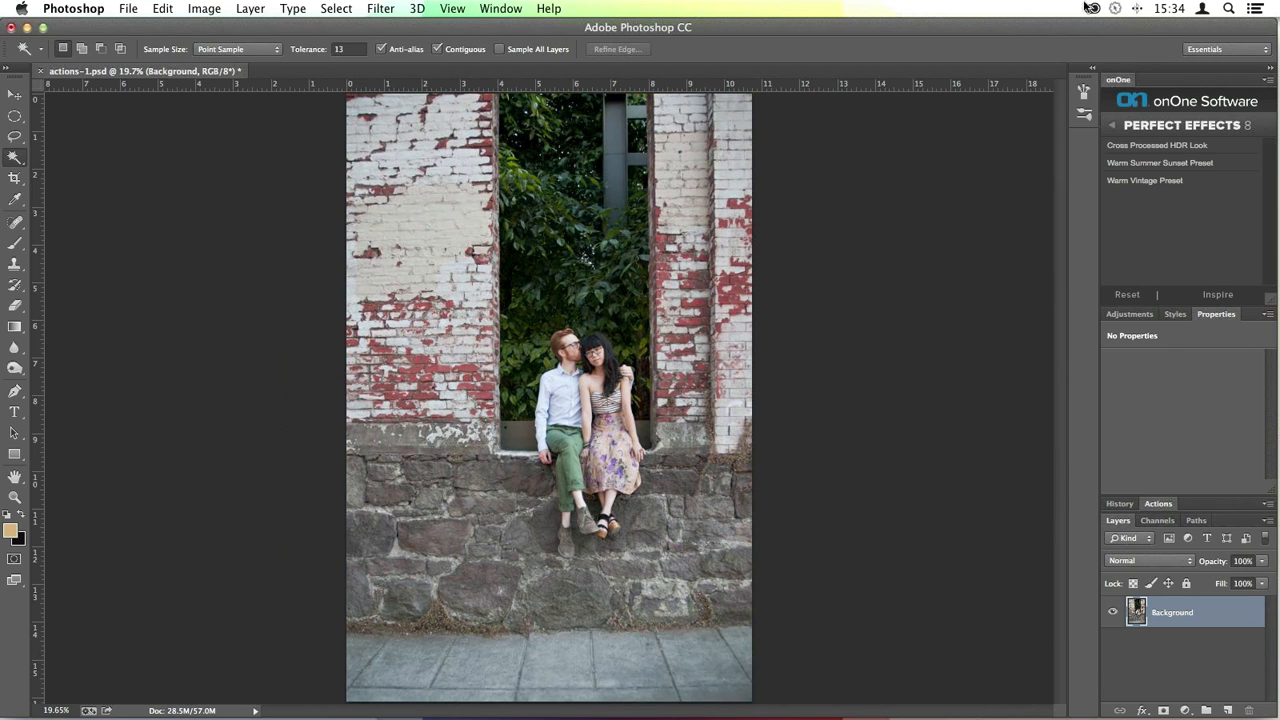
# Open the couple photo in the full Perfect Effects 8 application from the onOne extension, continuing in demo mode
pyautogui.click(1111, 126)
pyautogui.click(1141, 147)
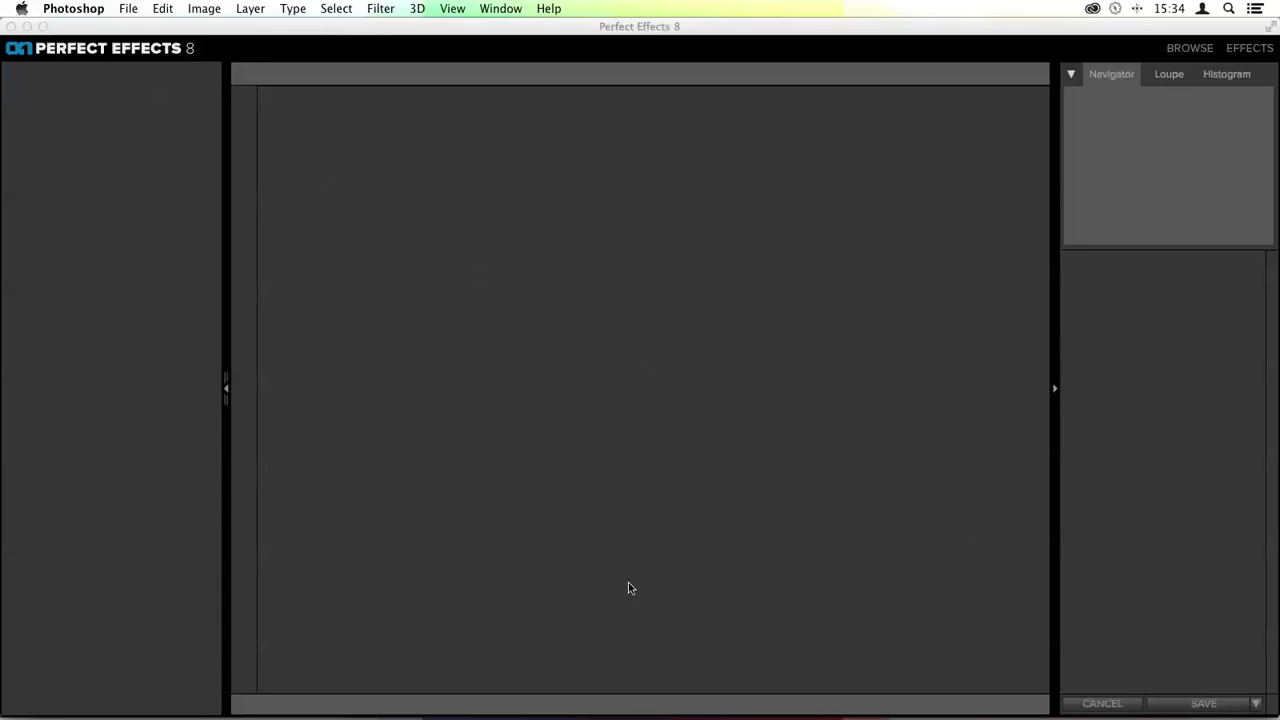
pyautogui.click(719, 419)
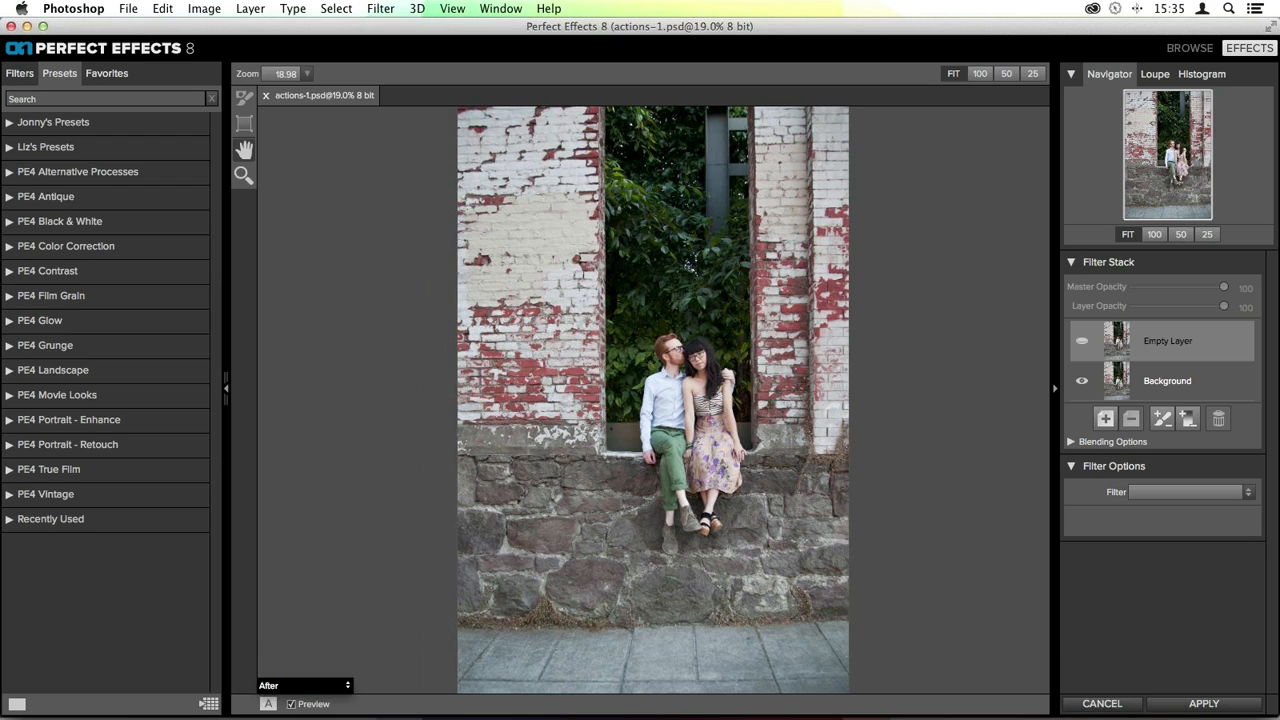
# Examine the Split Tone filter thumbnails, from Blue-Orange to Red-Cyan, on the couple photo
pyautogui.click(20, 74)
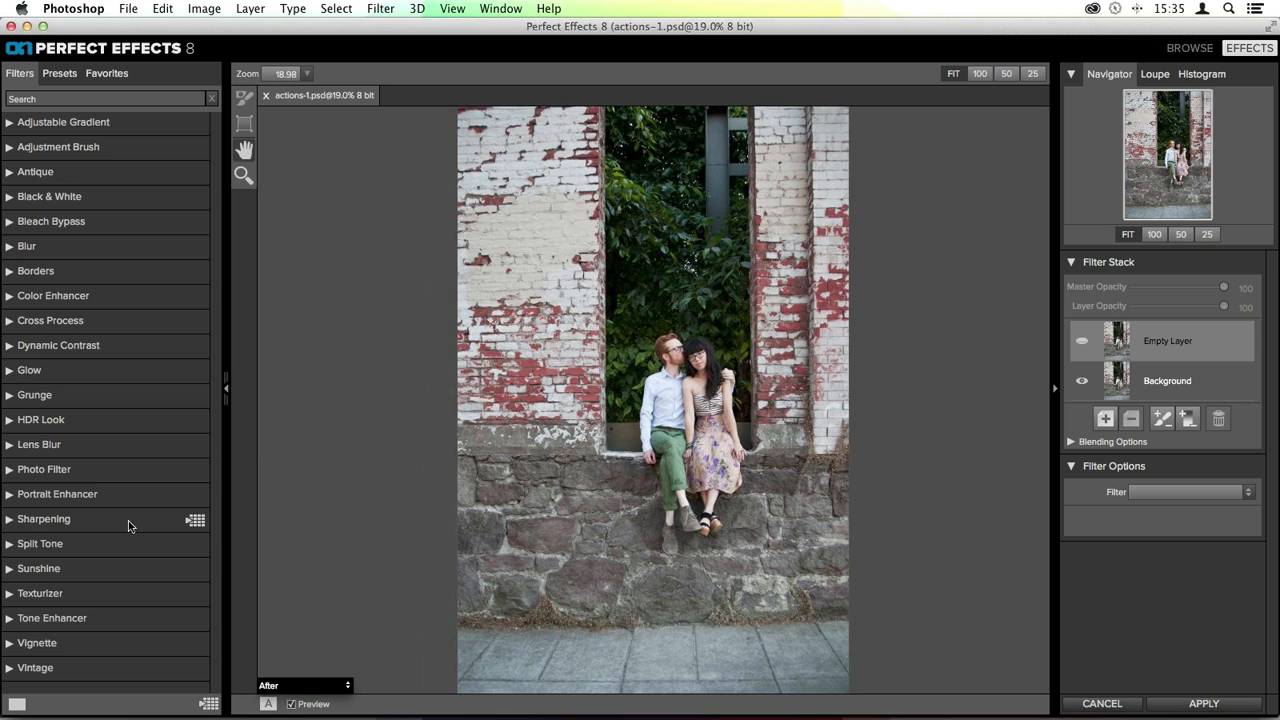
pyautogui.click(8, 546)
pyautogui.click(8, 546)
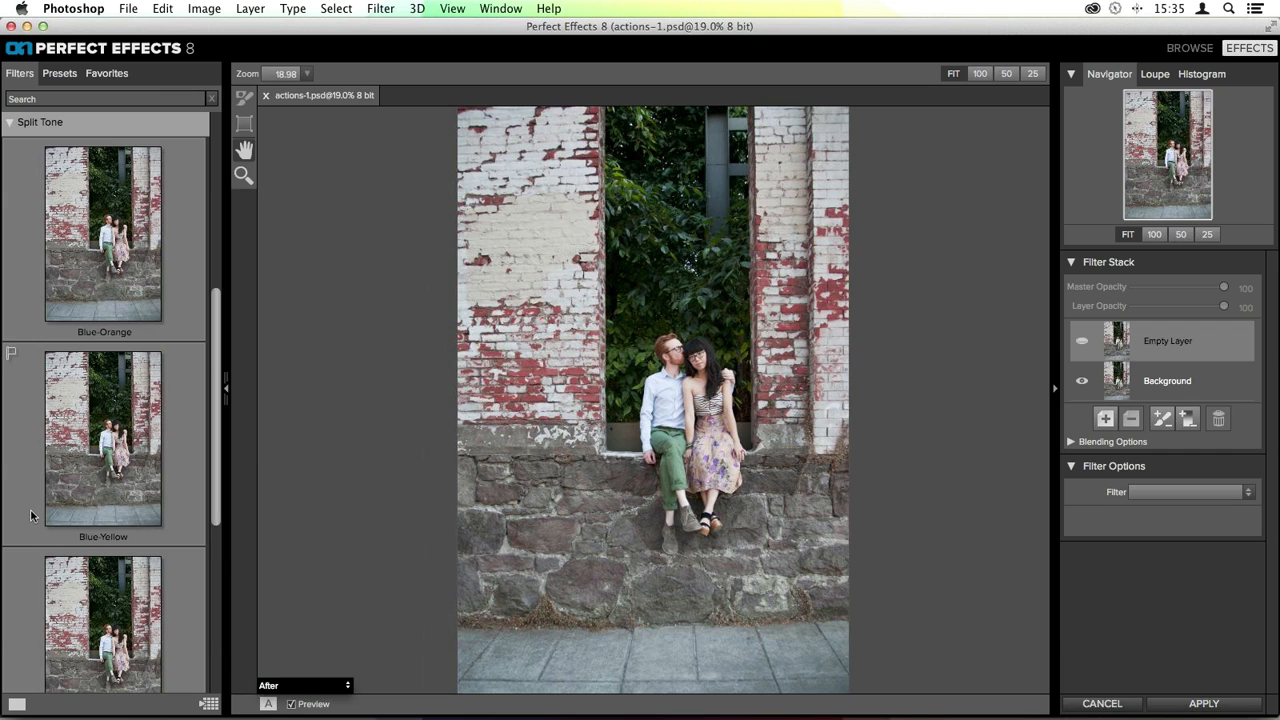
pyautogui.scroll(-5, 88, 413)
pyautogui.scroll(-5, 125, 477)
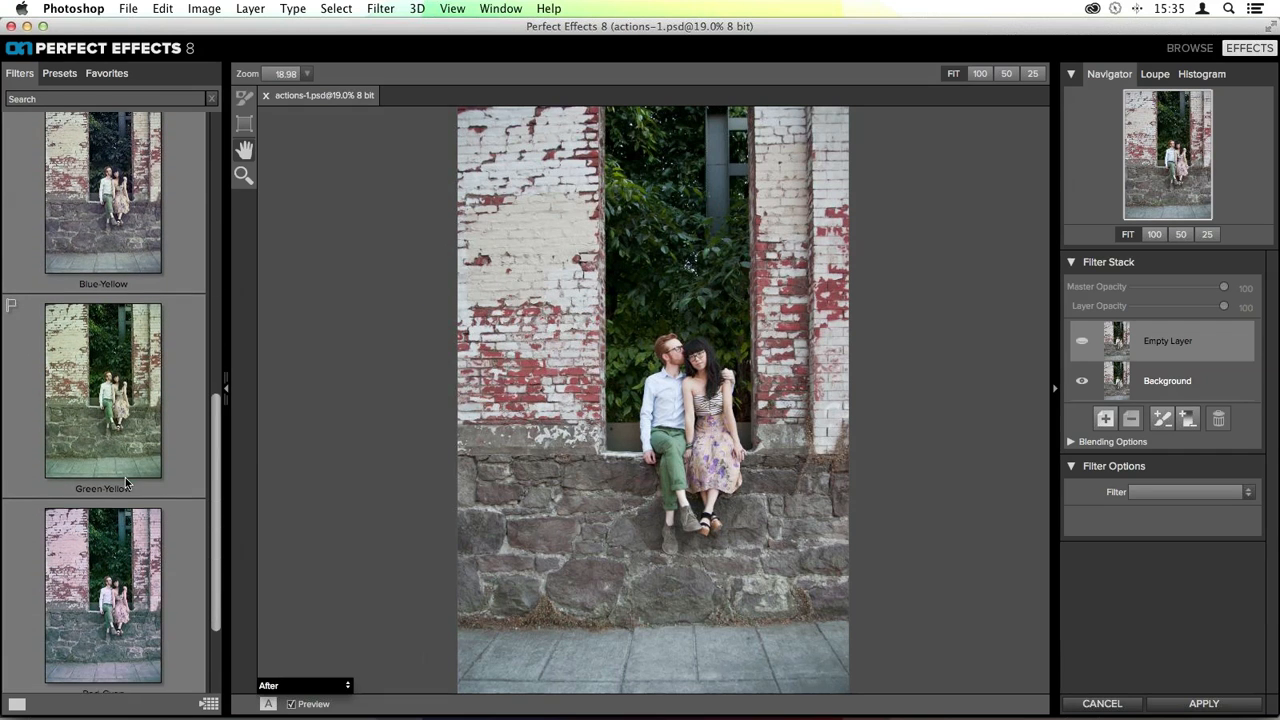
pyautogui.scroll(4, 134, 318)
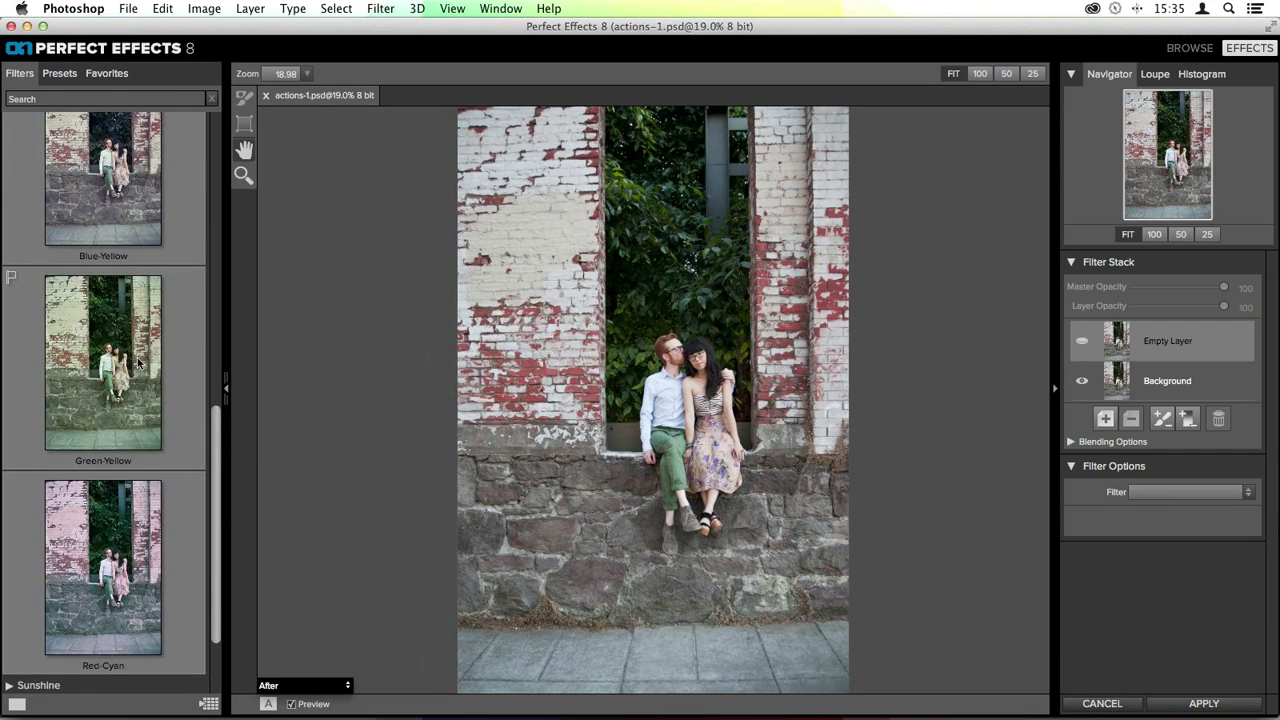
pyautogui.scroll(3, 137, 362)
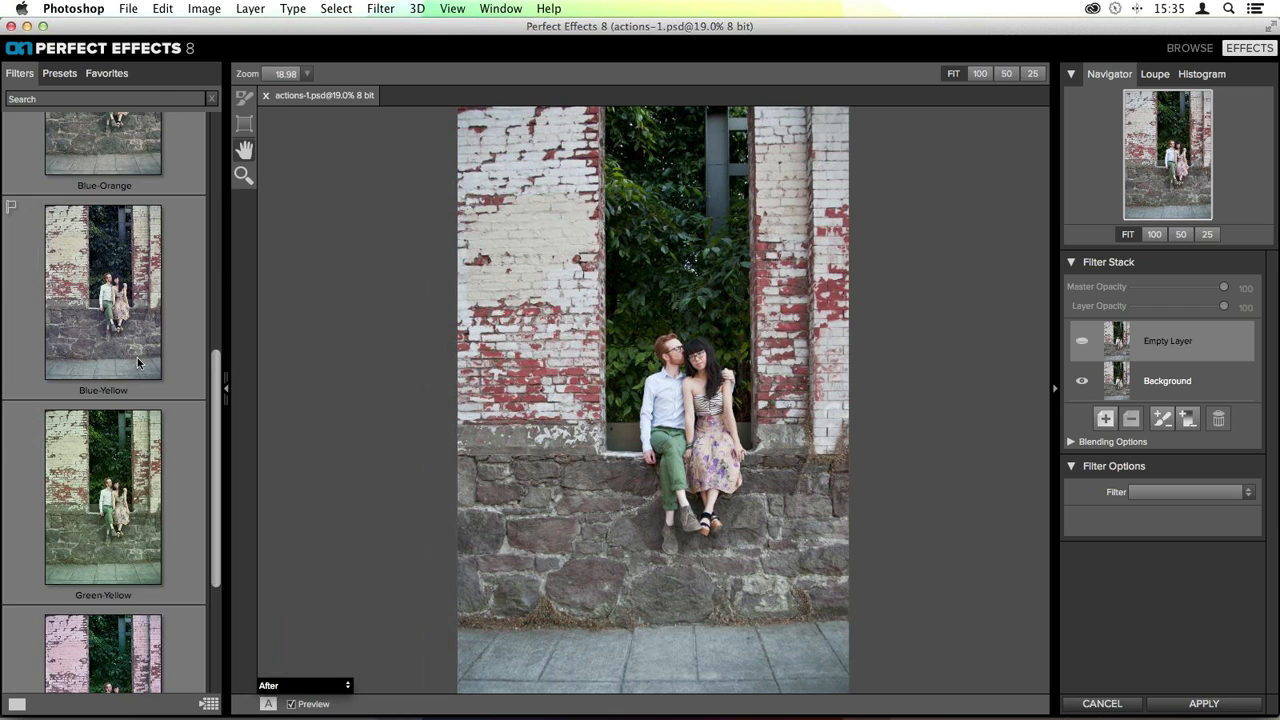
pyautogui.scroll(6, 137, 357)
pyautogui.scroll(4, 133, 397)
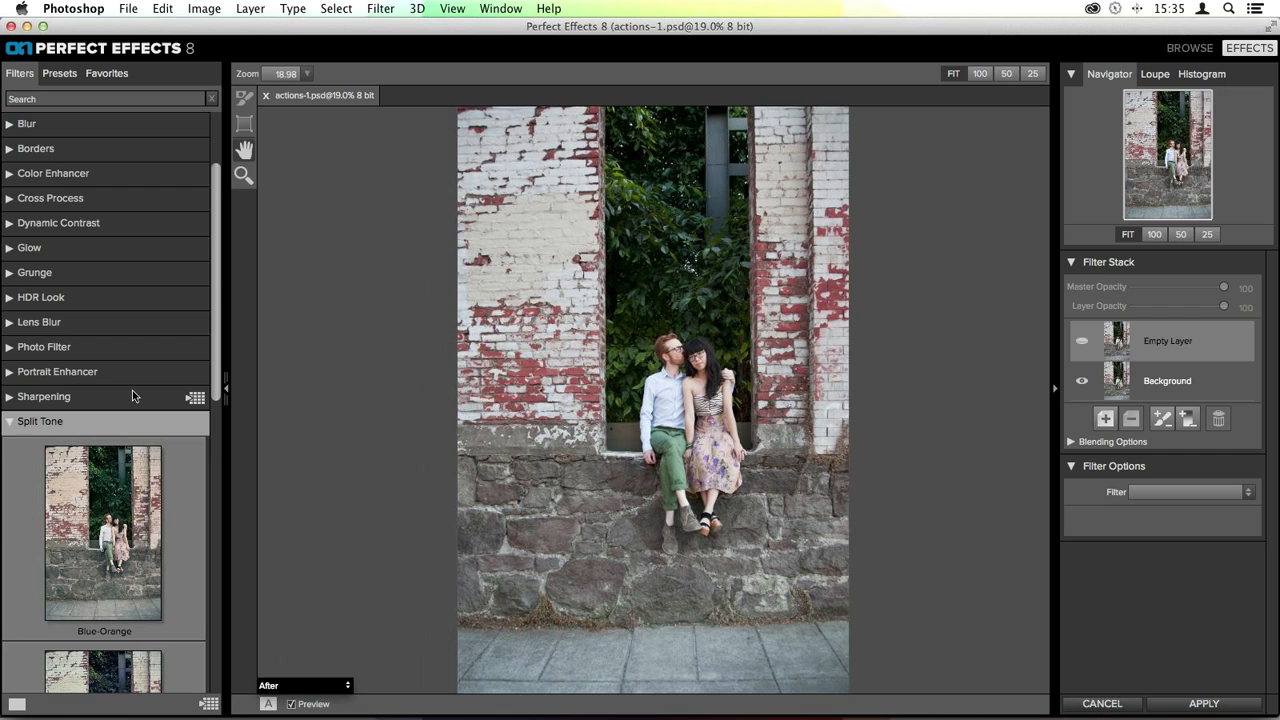
pyautogui.scroll(3, 132, 396)
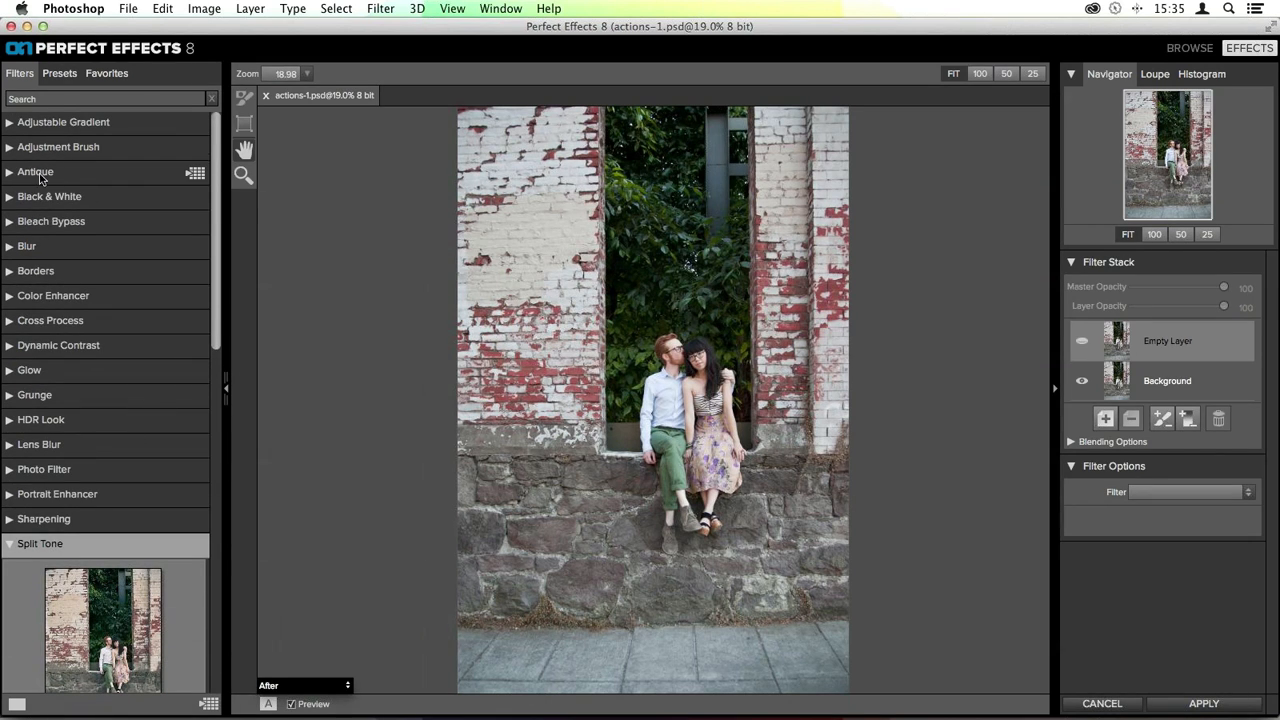
# Apply the Autochrome Warm look from the Antique filters to the couple photo
pyautogui.click(36, 172)
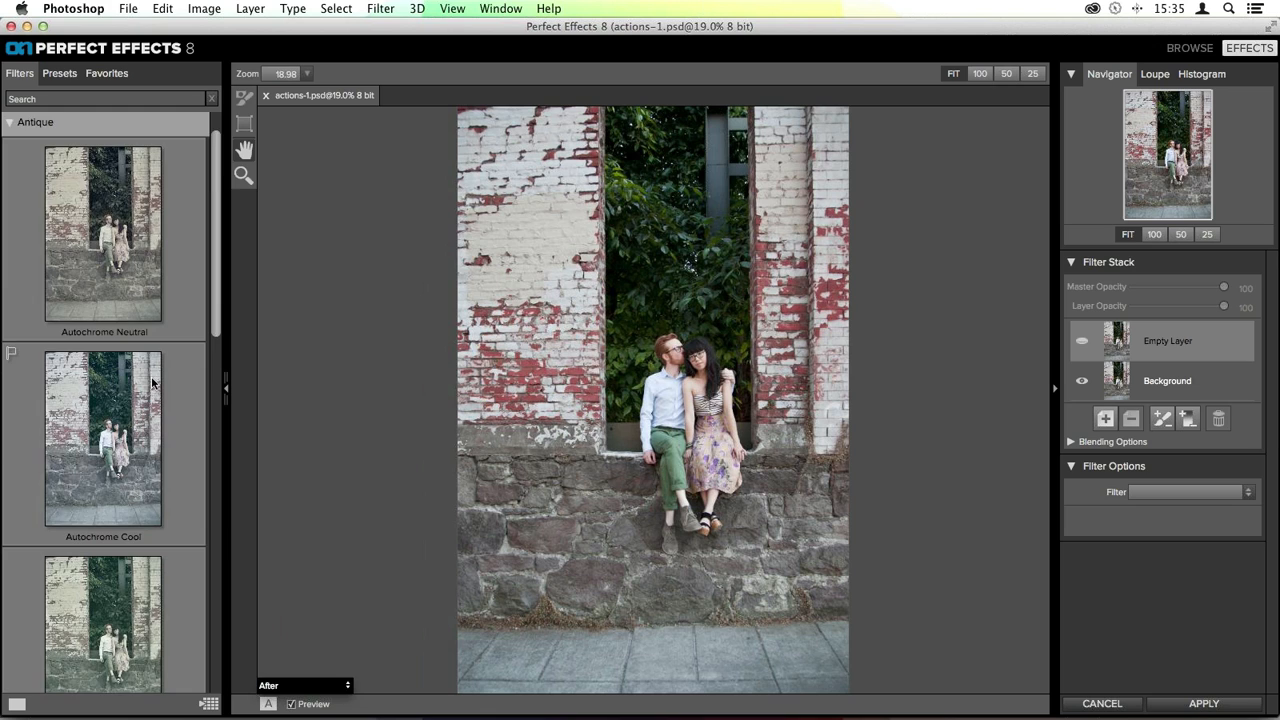
pyautogui.scroll(-4, 151, 376)
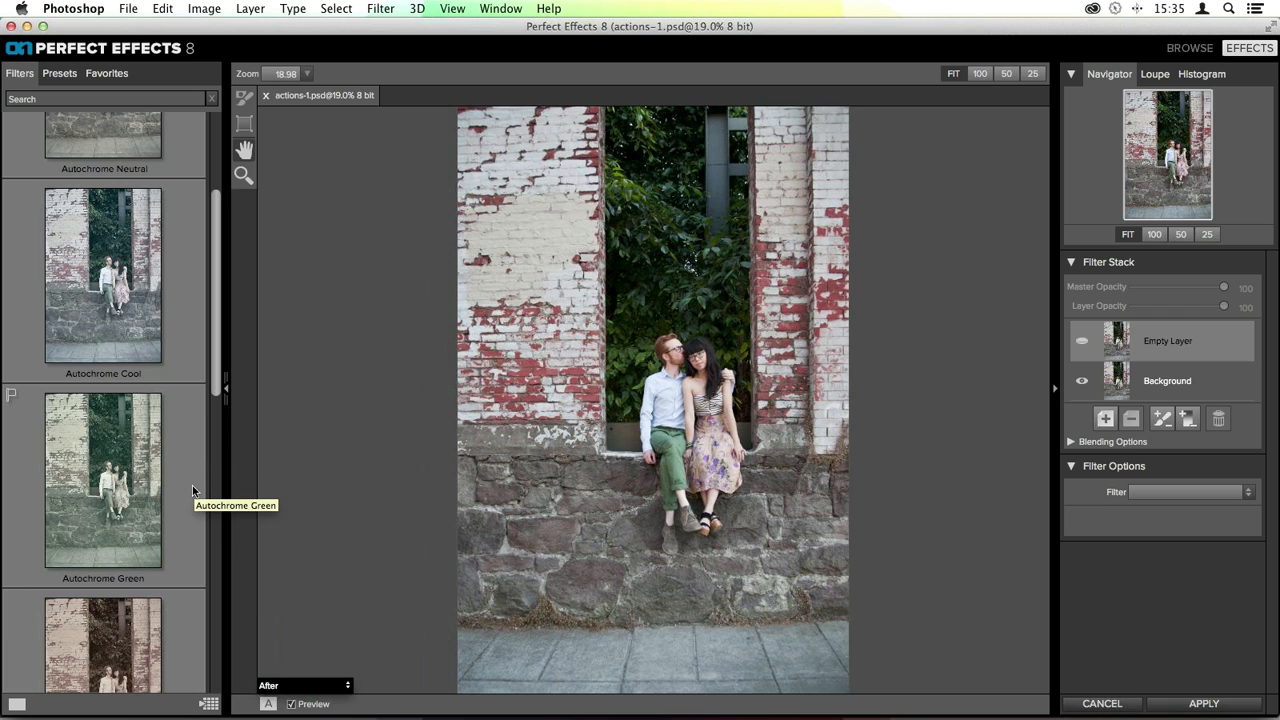
pyautogui.scroll(-20, 192, 485)
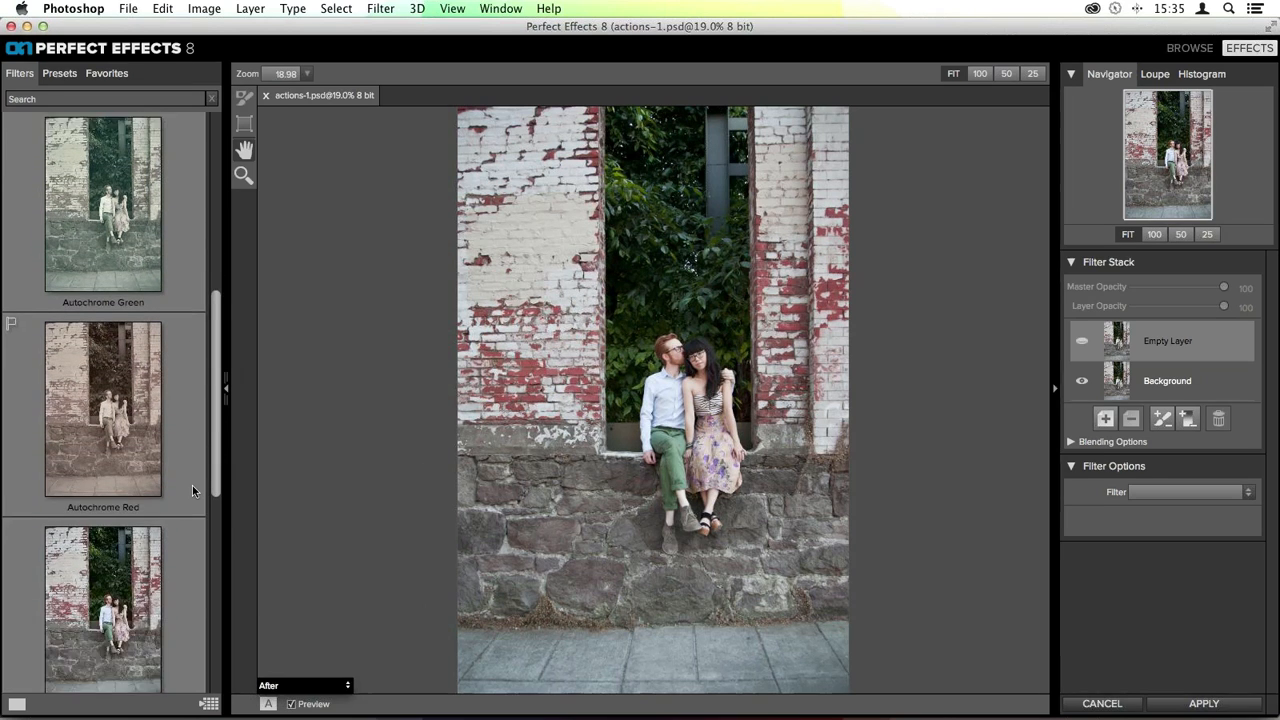
pyautogui.scroll(7, 132, 421)
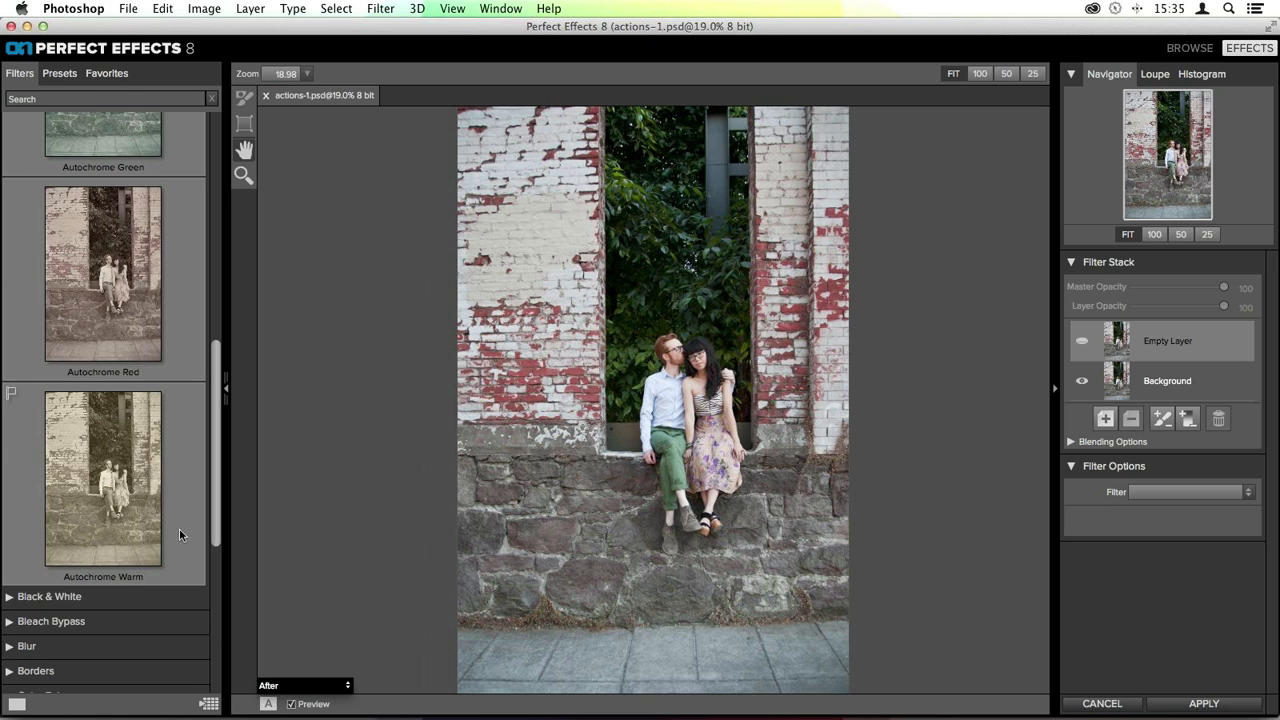
pyautogui.scroll(-1, 117, 388)
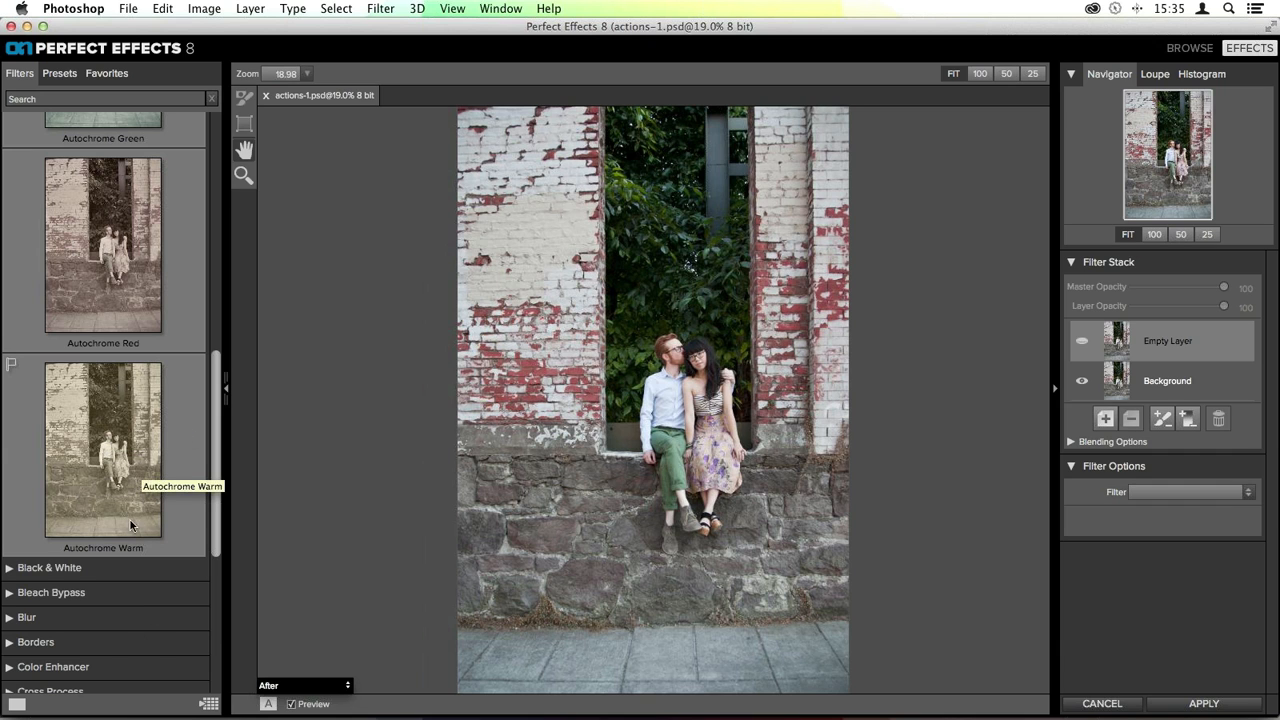
pyautogui.click(117, 436)
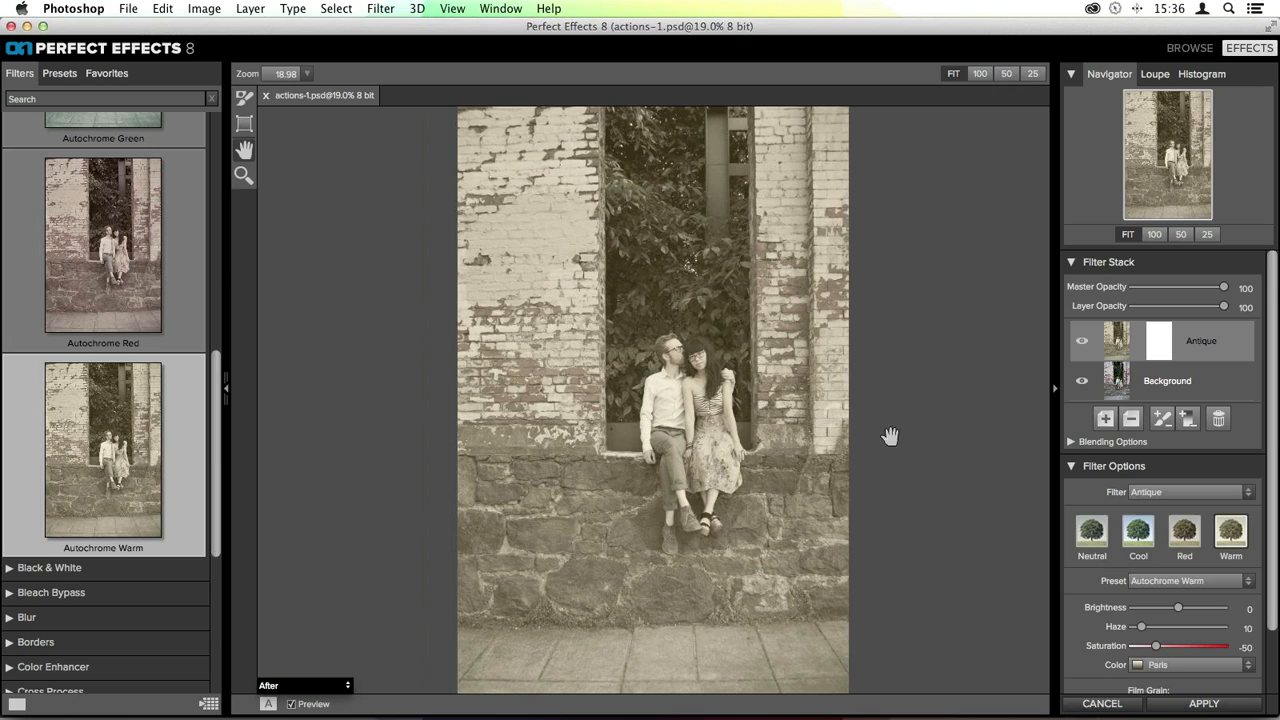
# Adjust the Antique filter to Brightness -25, Haze 9, Saturation 7 and film grain Amount 0
pyautogui.scroll(-2, 1157, 401)
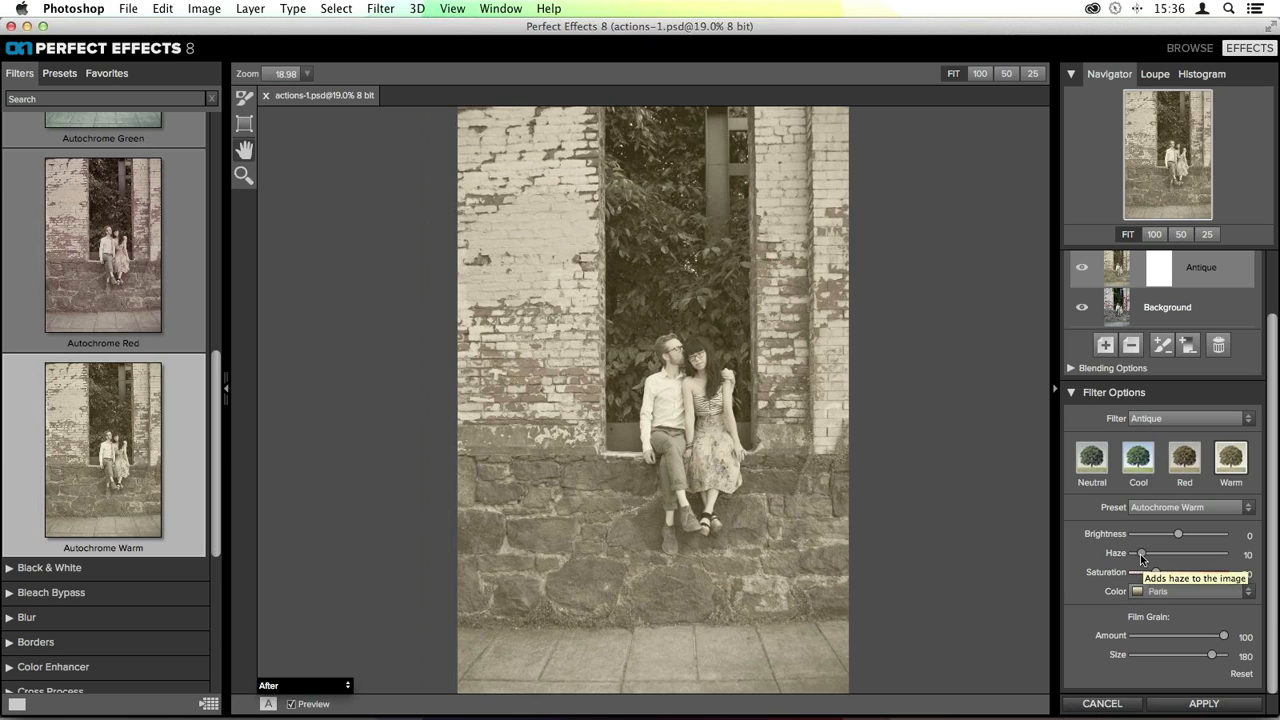
pyautogui.moveTo(1156, 572); pyautogui.dragTo(1132, 555)
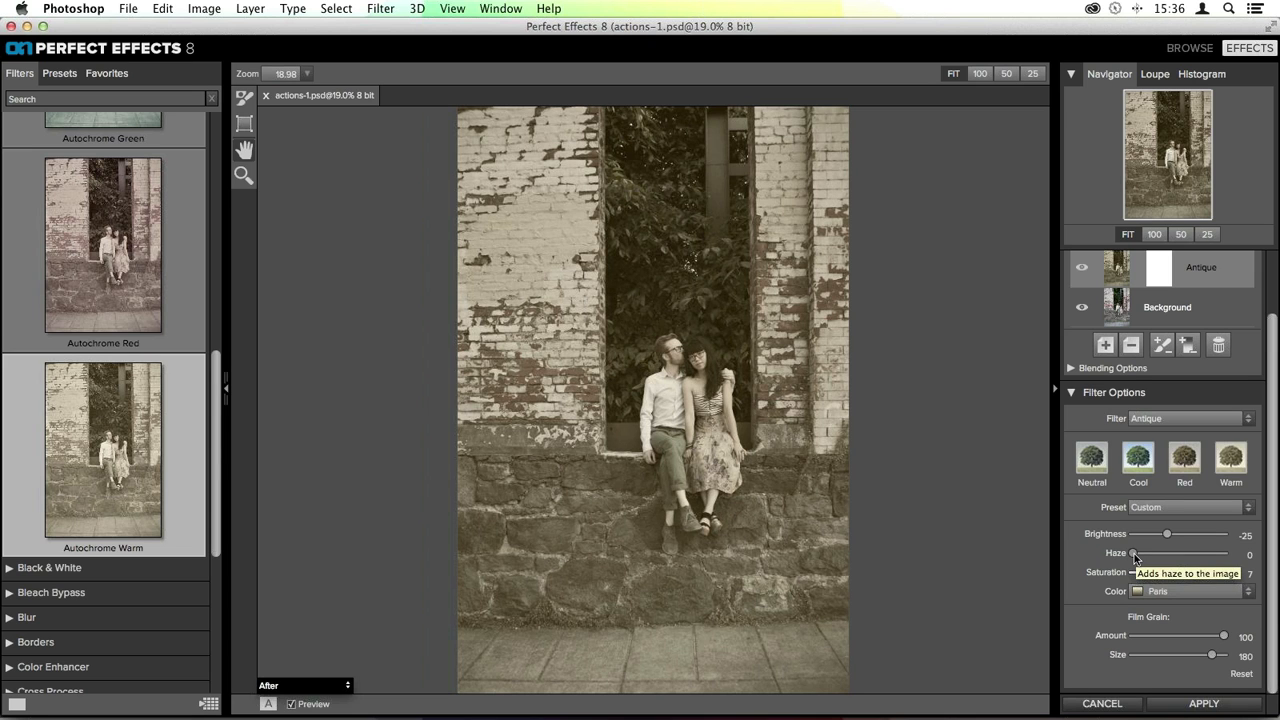
pyautogui.moveTo(1134, 553)
pyautogui.mouseDown()
pyautogui.moveTo(1174, 560)
pyautogui.moveTo(1133, 555)
pyautogui.moveTo(1156, 556)
pyautogui.moveTo(1146, 560)
pyautogui.mouseUp()
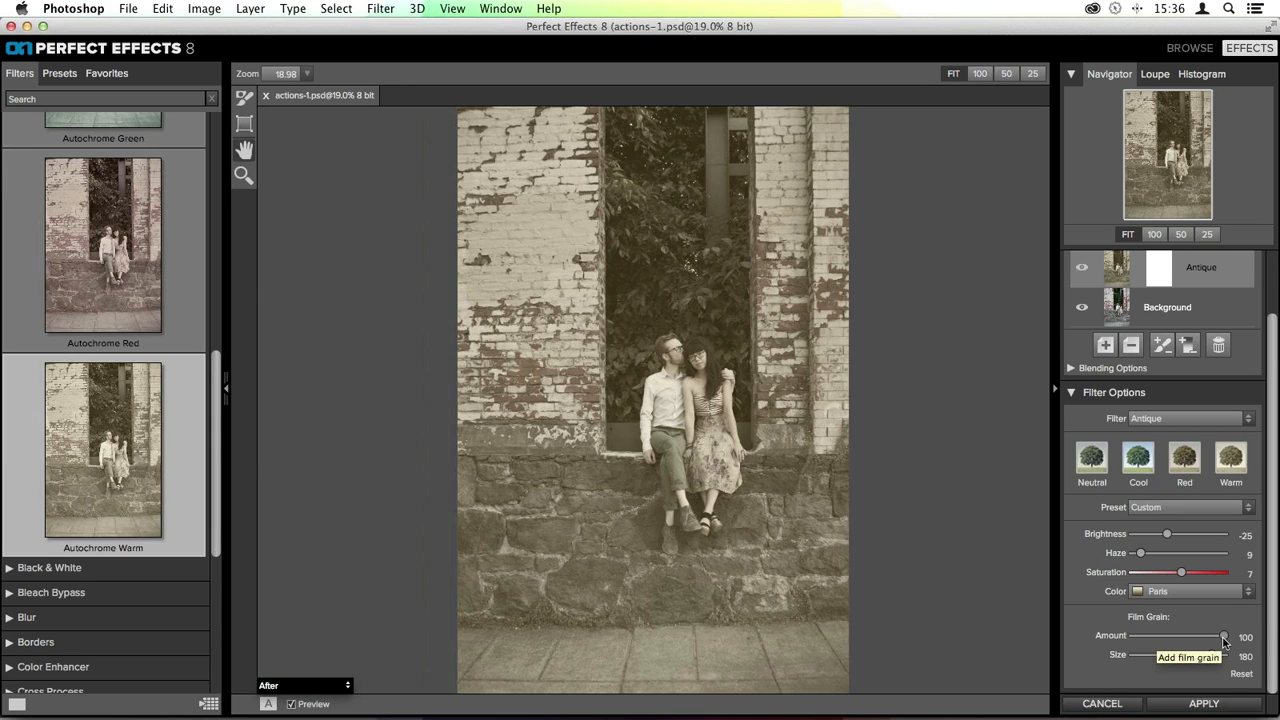
pyautogui.moveTo(1224, 638); pyautogui.dragTo(1128, 637)
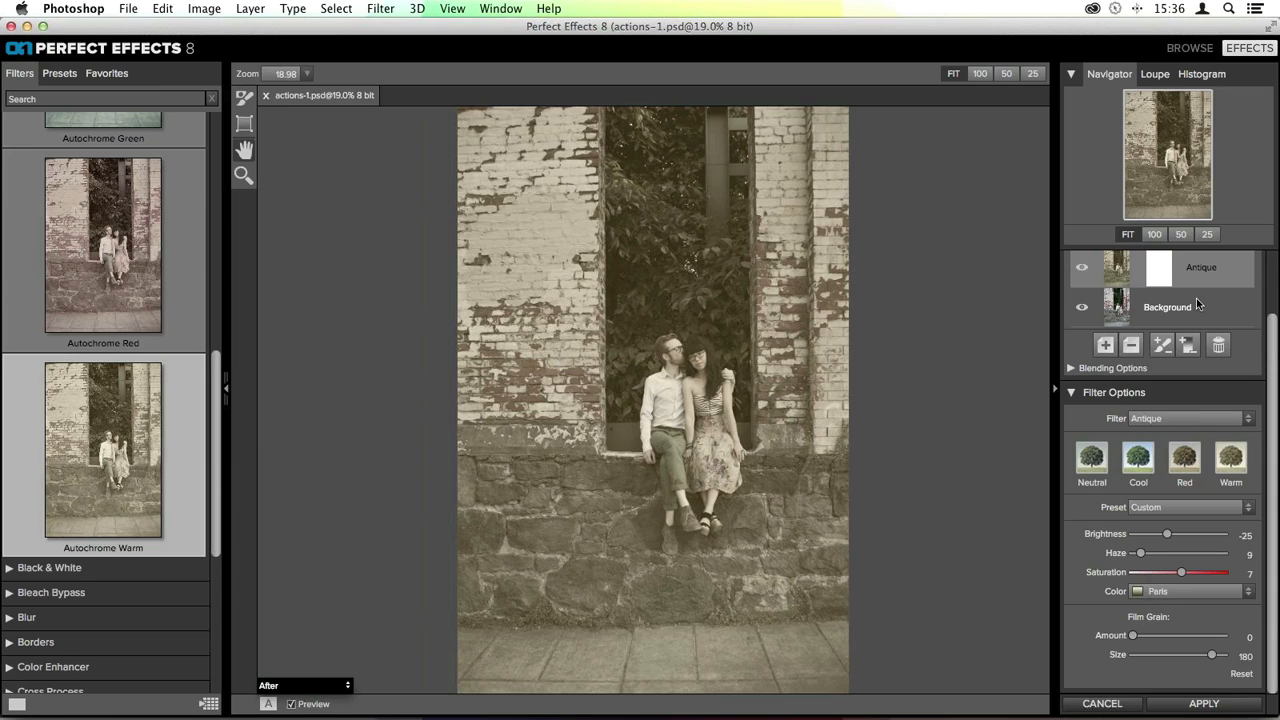
# Paint the Antique filter out of the brick walls, stonework and pavement with the Masking Brush at size 800
pyautogui.scroll(3, 1197, 304)
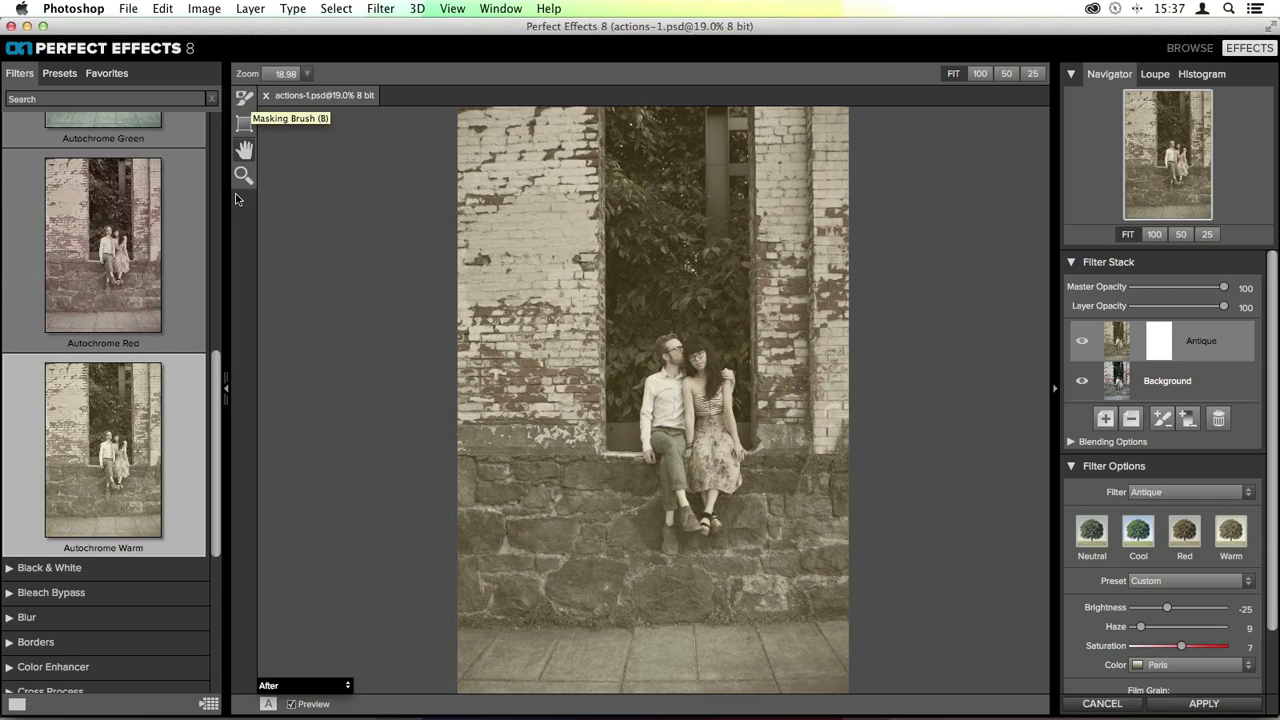
pyautogui.click(244, 100)
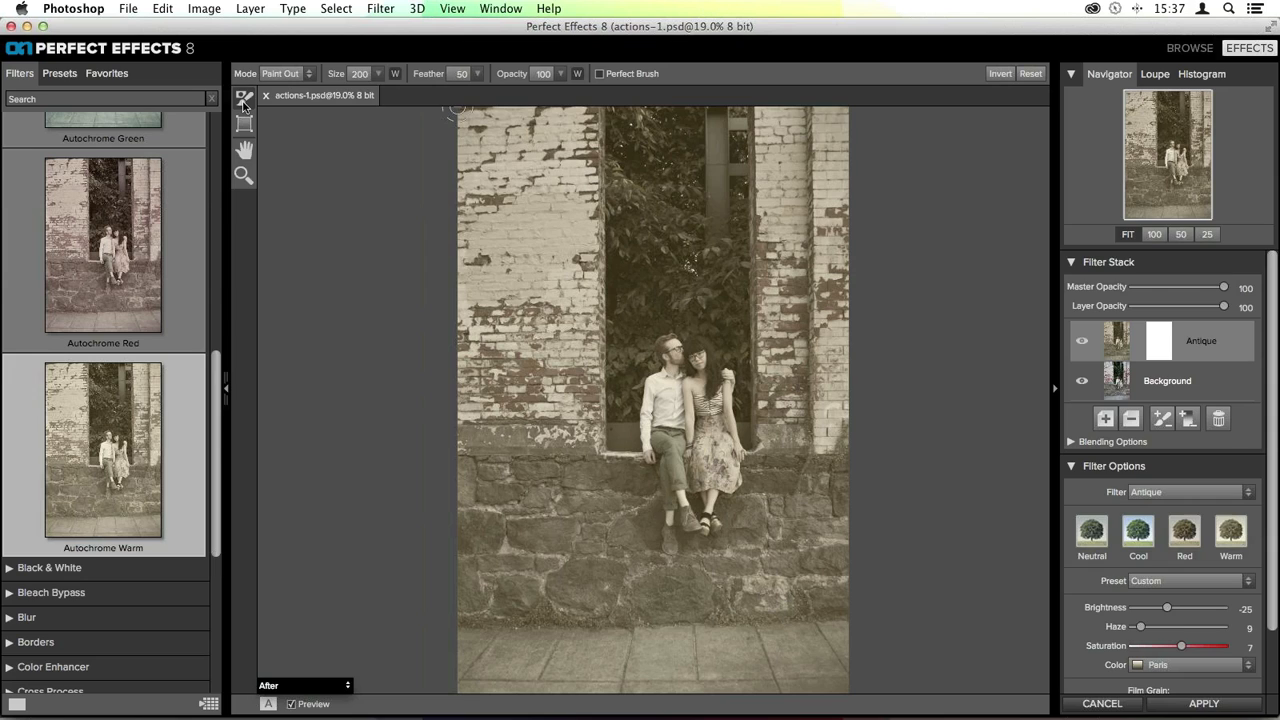
pyautogui.press(']')
pyautogui.press(']')
pyautogui.press(']')
pyautogui.press(']')
pyautogui.press(']')
pyautogui.press(']')
pyautogui.press(']')
pyautogui.press(']')
pyautogui.press(']')
pyautogui.press(']')
pyautogui.press(']')
pyautogui.press(']')
pyautogui.moveTo(515, 300)
pyautogui.mouseDown()
pyautogui.moveTo(530, 312)
pyautogui.moveTo(515, 350)
pyautogui.moveTo(505, 140)
pyautogui.moveTo(460, 362)
pyautogui.moveTo(466, 404)
pyautogui.moveTo(565, 430)
pyautogui.moveTo(580, 320)
pyautogui.moveTo(550, 215)
pyautogui.moveTo(575, 150)
pyautogui.moveTo(560, 125)
pyautogui.moveTo(600, 200)
pyautogui.moveTo(592, 298)
pyautogui.moveTo(610, 392)
pyautogui.moveTo(598, 445)
pyautogui.moveTo(530, 470)
pyautogui.moveTo(507, 543)
pyautogui.mouseUp()
pyautogui.moveTo(508, 592)
pyautogui.mouseDown()
pyautogui.moveTo(515, 484)
pyautogui.moveTo(606, 484)
pyautogui.moveTo(613, 498)
pyautogui.moveTo(576, 643)
pyautogui.moveTo(543, 647)
pyautogui.moveTo(606, 683)
pyautogui.moveTo(662, 676)
pyautogui.moveTo(614, 583)
pyautogui.moveTo(628, 603)
pyautogui.moveTo(711, 624)
pyautogui.moveTo(670, 655)
pyautogui.moveTo(781, 675)
pyautogui.moveTo(822, 517)
pyautogui.moveTo(776, 615)
pyautogui.moveTo(772, 568)
pyautogui.mouseUp()
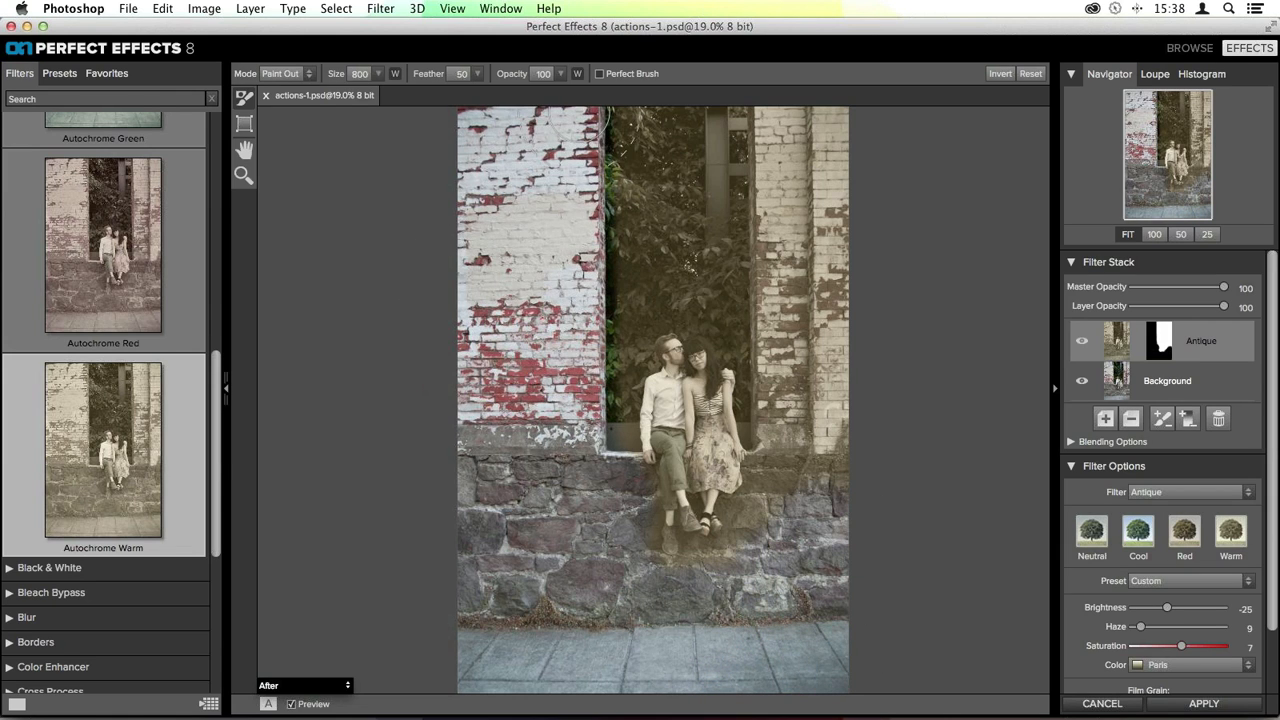
pyautogui.moveTo(790, 140)
pyautogui.mouseDown()
pyautogui.moveTo(770, 150)
pyautogui.moveTo(830, 180)
pyautogui.moveTo(803, 225)
pyautogui.moveTo(810, 280)
pyautogui.moveTo(772, 238)
pyautogui.moveTo(810, 346)
pyautogui.mouseUp()
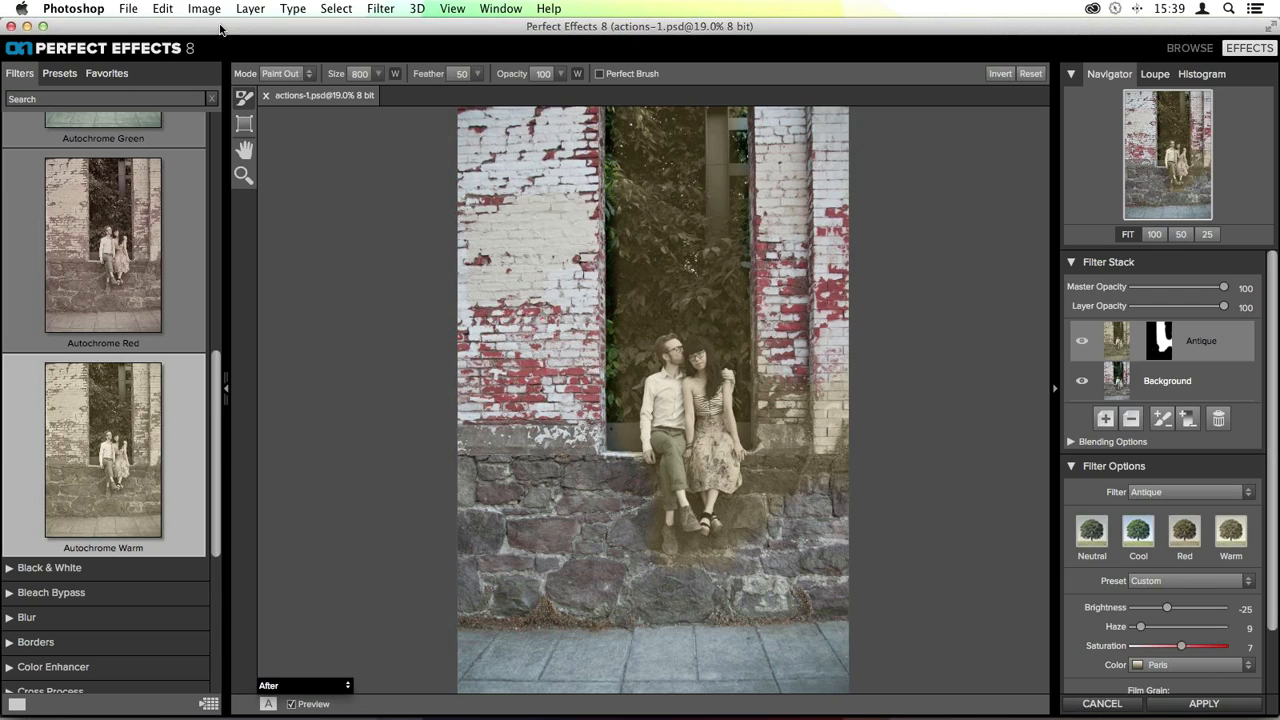
# Undo the masking strokes on the Antique layer until its mask is fully white again
pyautogui.click(165, 8)
pyautogui.click(173, 7)
pyautogui.press('super+z')
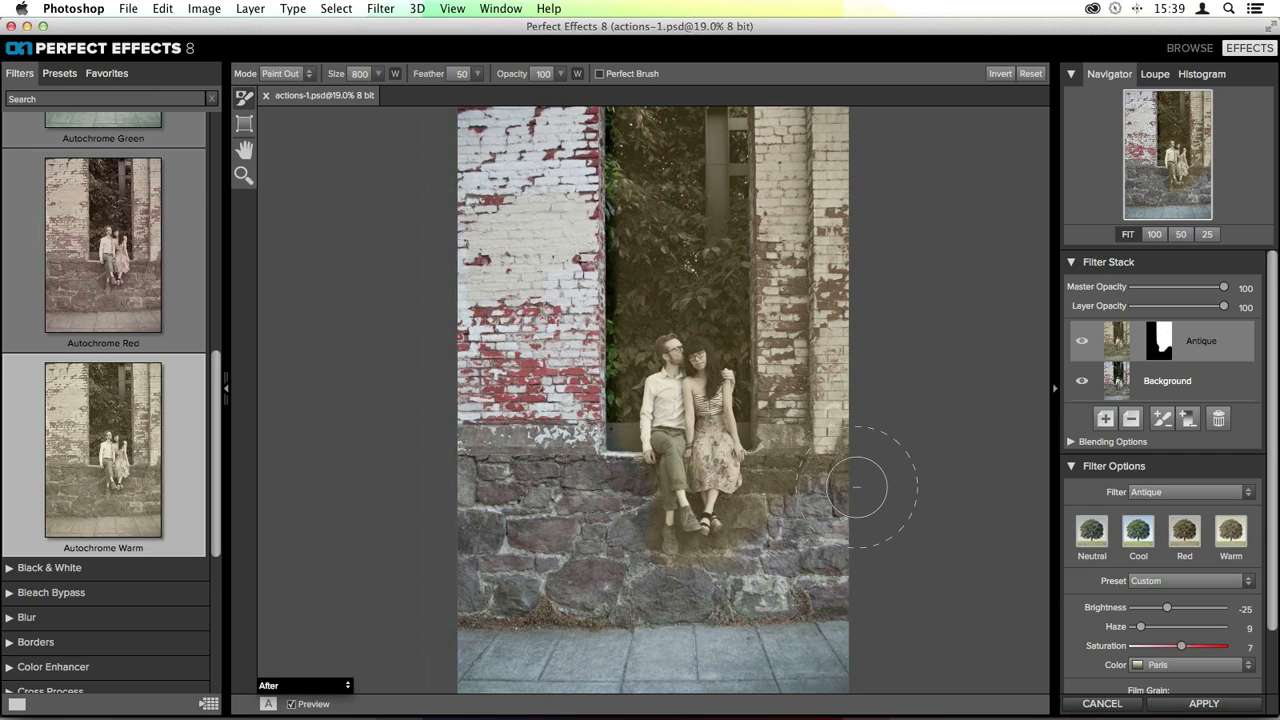
pyautogui.press('super+z')
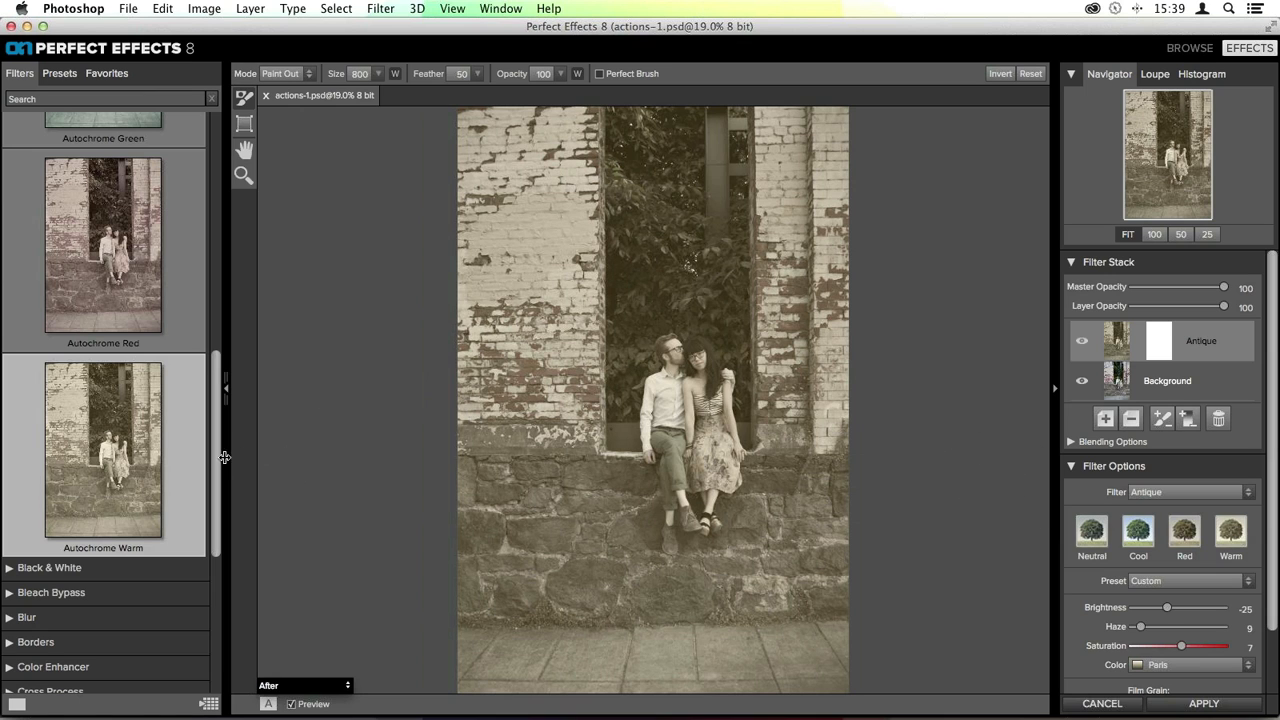
# Paint the Antique filter out of the surroundings of the window and couple, refining the edges with the Perfect Brush at size 500
pyautogui.moveTo(478, 490)
pyautogui.mouseDown()
pyautogui.moveTo(473, 438)
pyautogui.moveTo(488, 378)
pyautogui.moveTo(468, 117)
pyautogui.moveTo(552, 440)
pyautogui.moveTo(509, 622)
pyautogui.moveTo(478, 630)
pyautogui.moveTo(637, 655)
pyautogui.moveTo(563, 520)
pyautogui.moveTo(633, 645)
pyautogui.moveTo(737, 660)
pyautogui.moveTo(820, 640)
pyautogui.moveTo(805, 660)
pyautogui.moveTo(839, 465)
pyautogui.moveTo(822, 85)
pyautogui.moveTo(845, 298)
pyautogui.moveTo(805, 572)
pyautogui.moveTo(760, 622)
pyautogui.moveTo(680, 640)
pyautogui.moveTo(590, 622)
pyautogui.moveTo(497, 514)
pyautogui.moveTo(520, 540)
pyautogui.mouseUp()
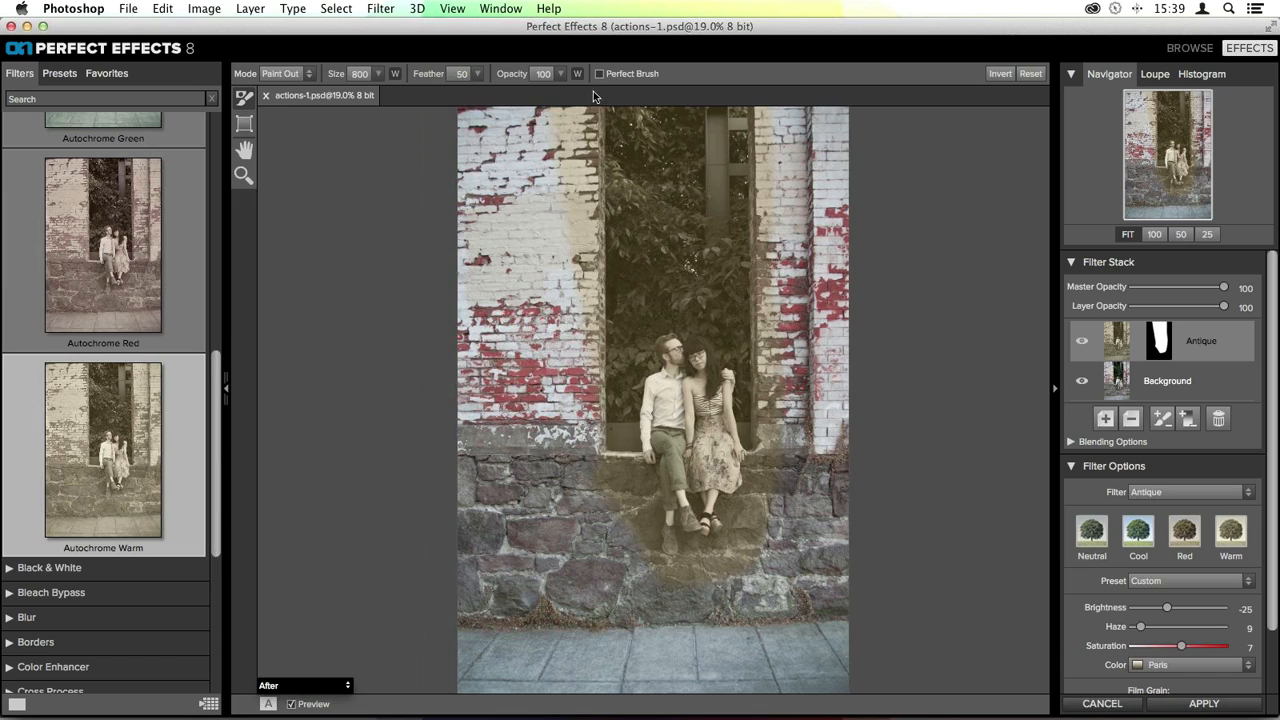
pyautogui.click(598, 74)
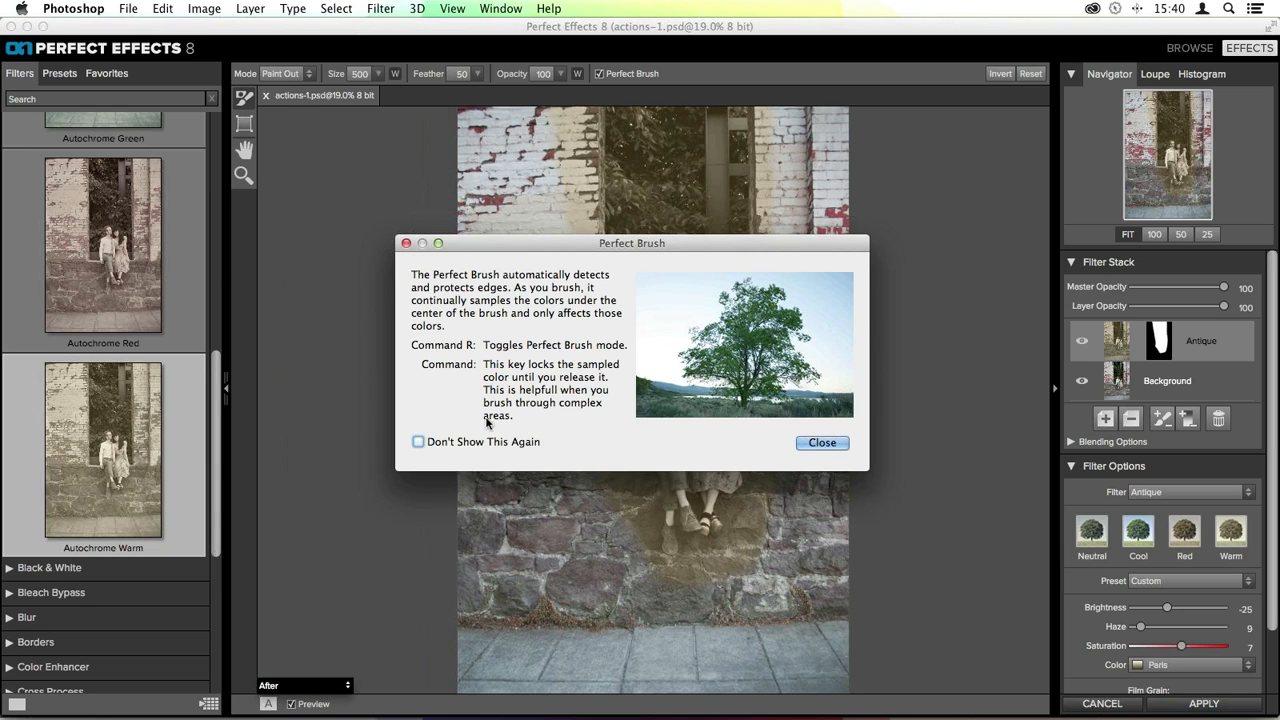
pyautogui.click(823, 444)
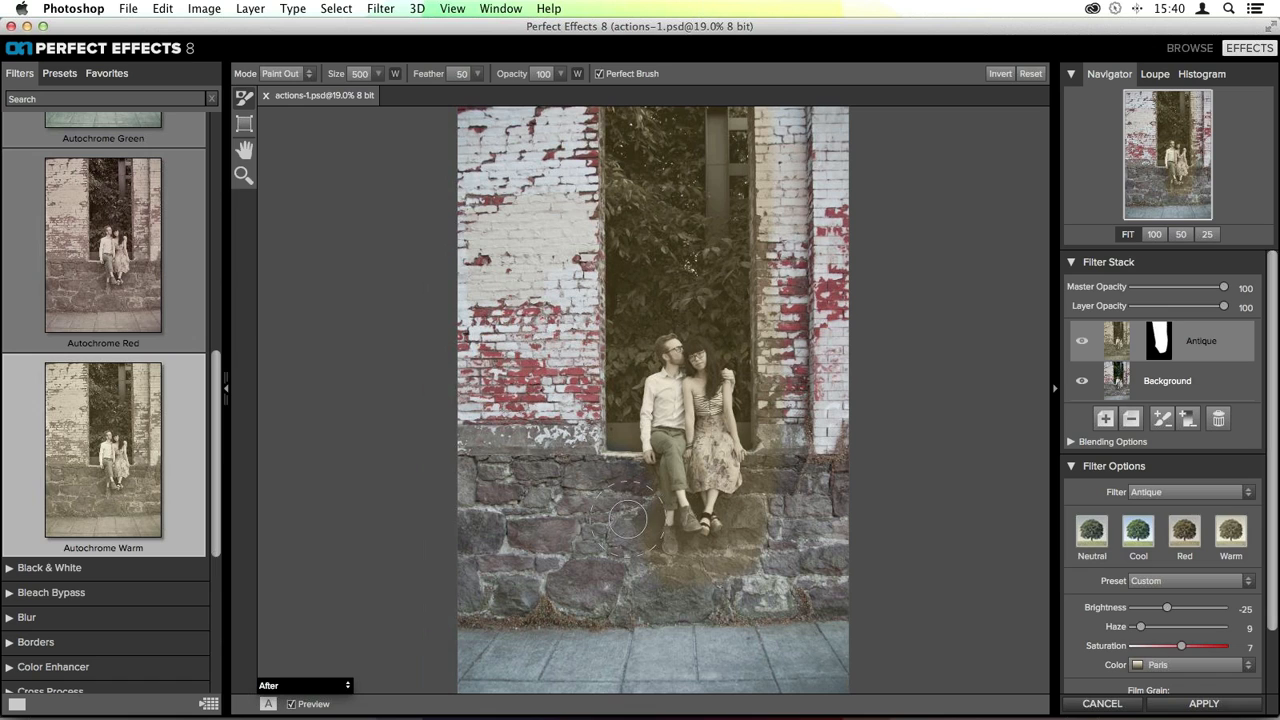
pyautogui.moveTo(740, 519)
pyautogui.mouseDown()
pyautogui.moveTo(727, 508)
pyautogui.moveTo(759, 469)
pyautogui.moveTo(772, 416)
pyautogui.moveTo(770, 324)
pyautogui.moveTo(745, 227)
pyautogui.moveTo(748, 126)
pyautogui.moveTo(780, 250)
pyautogui.moveTo(790, 474)
pyautogui.moveTo(811, 290)
pyautogui.moveTo(772, 235)
pyautogui.moveTo(752, 165)
pyautogui.moveTo(730, 172)
pyautogui.moveTo(712, 118)
pyautogui.moveTo(716, 145)
pyautogui.moveTo(738, 122)
pyautogui.moveTo(725, 140)
pyautogui.moveTo(735, 341)
pyautogui.mouseUp()
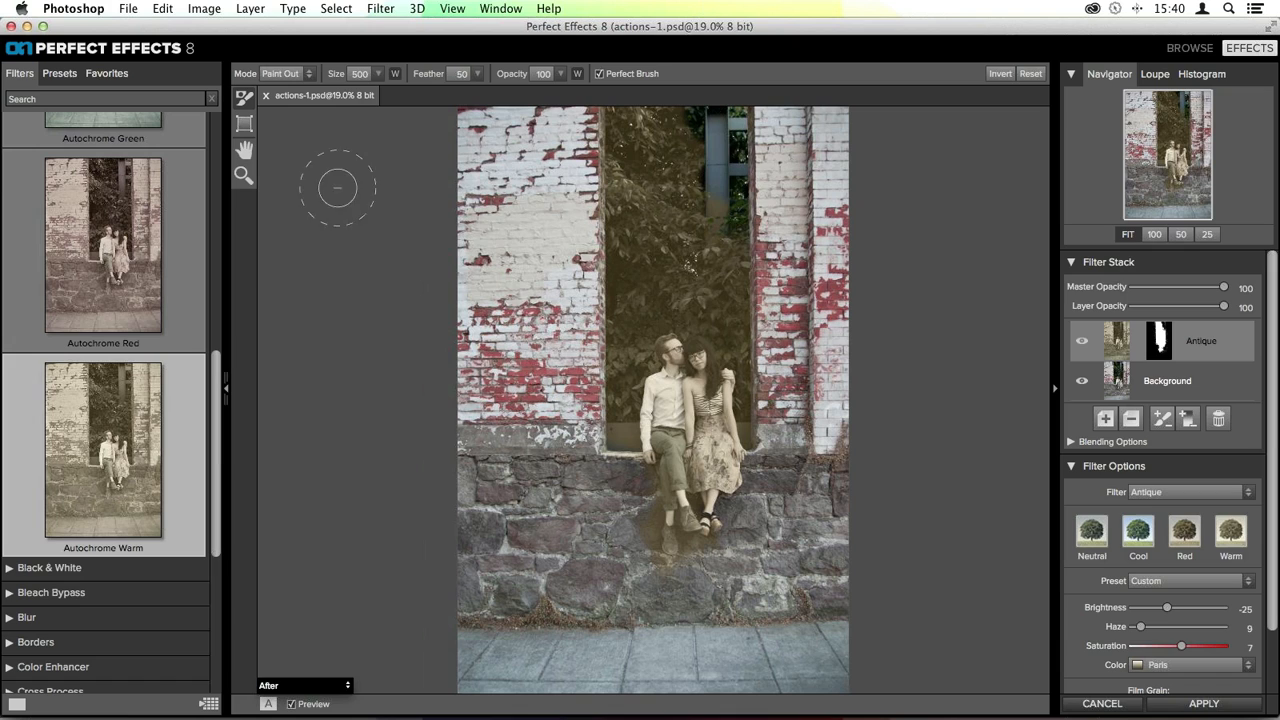
# Paint the Antique filter back in over the metal post and foliage at the top of the window opening
pyautogui.click(310, 80)
pyautogui.click(280, 98)
pyautogui.moveTo(697, 152)
pyautogui.mouseDown()
pyautogui.moveTo(702, 175)
pyautogui.moveTo(706, 128)
pyautogui.moveTo(711, 182)
pyautogui.mouseUp()
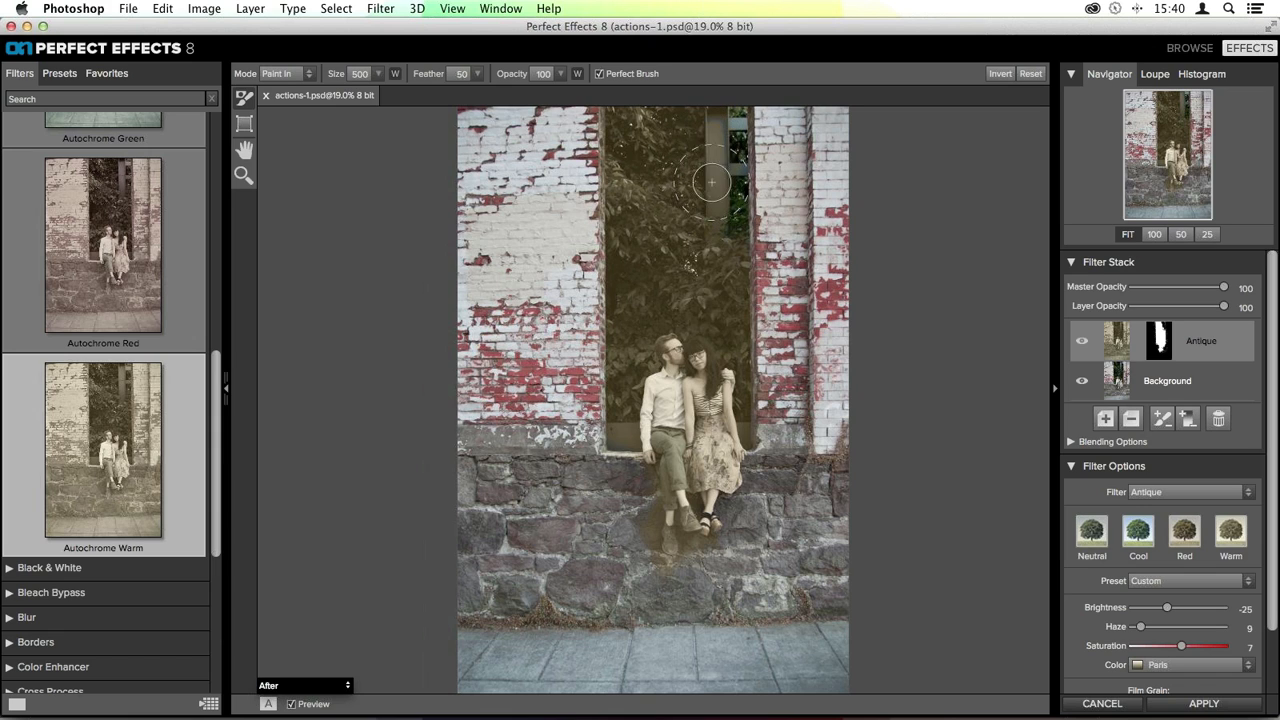
pyautogui.press('[')
pyautogui.moveTo(715, 148)
pyautogui.mouseDown()
pyautogui.moveTo(737, 120)
pyautogui.moveTo(735, 183)
pyautogui.moveTo(713, 125)
pyautogui.moveTo(732, 205)
pyautogui.moveTo(723, 221)
pyautogui.moveTo(701, 212)
pyautogui.moveTo(733, 243)
pyautogui.moveTo(736, 109)
pyautogui.mouseUp()
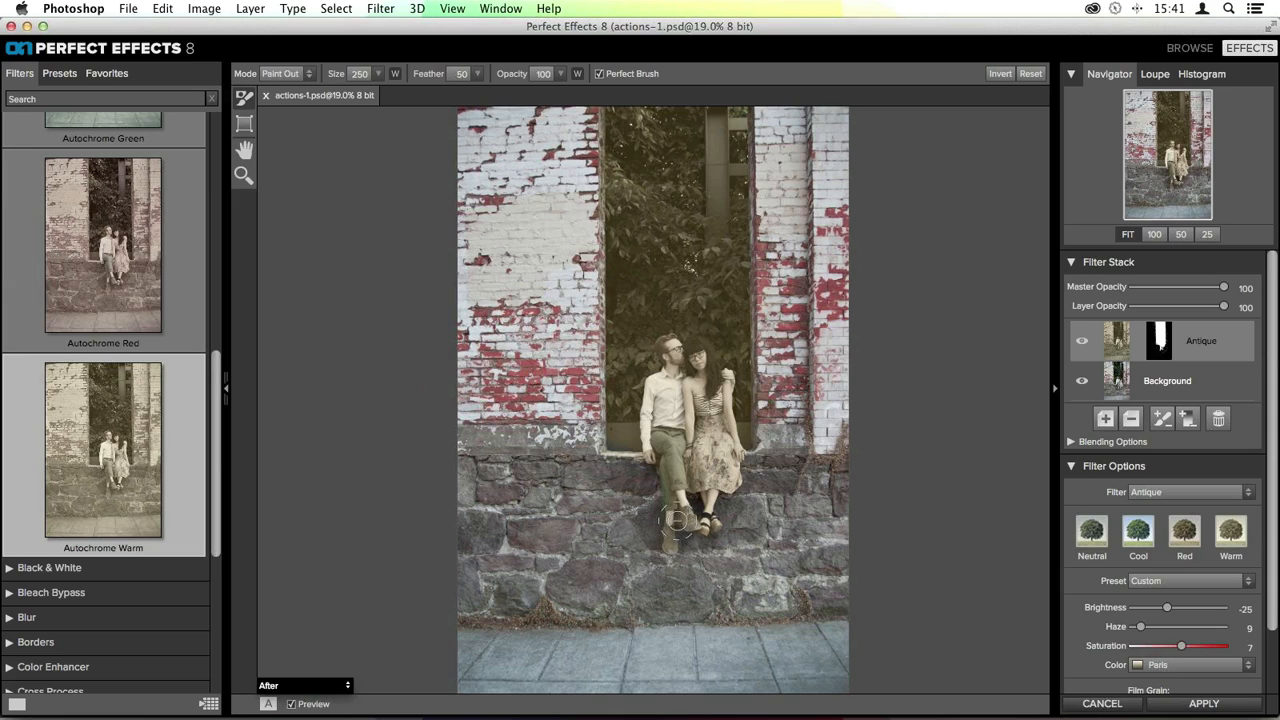
# Clean up the mask at both corners of the window ledge with a size 250 brush, and invert the mask
pyautogui.moveTo(609, 427); pyautogui.dragTo(629, 437)
pyautogui.moveTo(749, 427); pyautogui.dragTo(745, 431)
pyautogui.click(1000, 74)
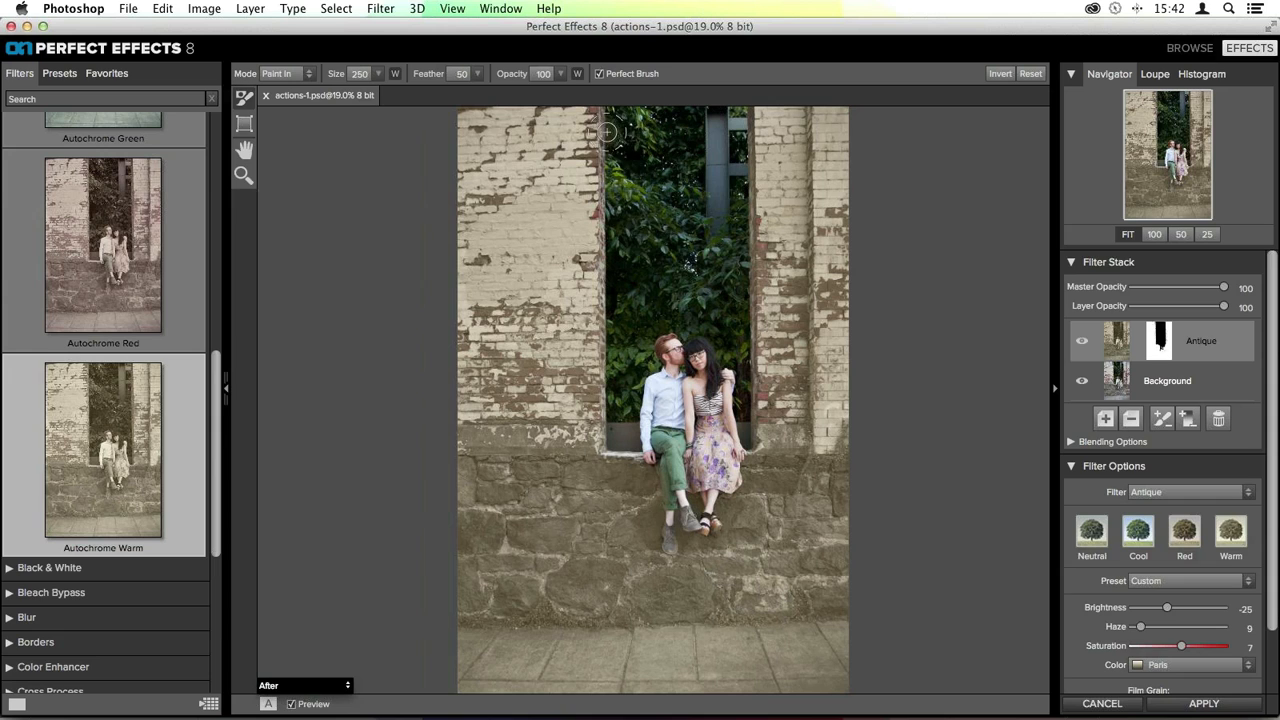
# Paint the Antique filter in over the window foliage and frame around the couple, enlarging the Perfect Brush to size 500
pyautogui.moveTo(610, 132)
pyautogui.mouseDown()
pyautogui.moveTo(646, 240)
pyautogui.moveTo(610, 120)
pyautogui.moveTo(630, 112)
pyautogui.moveTo(671, 256)
pyautogui.moveTo(692, 118)
pyautogui.moveTo(711, 146)
pyautogui.moveTo(716, 110)
pyautogui.moveTo(723, 178)
pyautogui.moveTo(729, 122)
pyautogui.moveTo(754, 240)
pyautogui.moveTo(742, 297)
pyautogui.moveTo(723, 171)
pyautogui.moveTo(709, 239)
pyautogui.moveTo(612, 180)
pyautogui.mouseUp()
pyautogui.press(']')
pyautogui.press(']')
pyautogui.press(']')
pyautogui.press(']')
pyautogui.press(']')
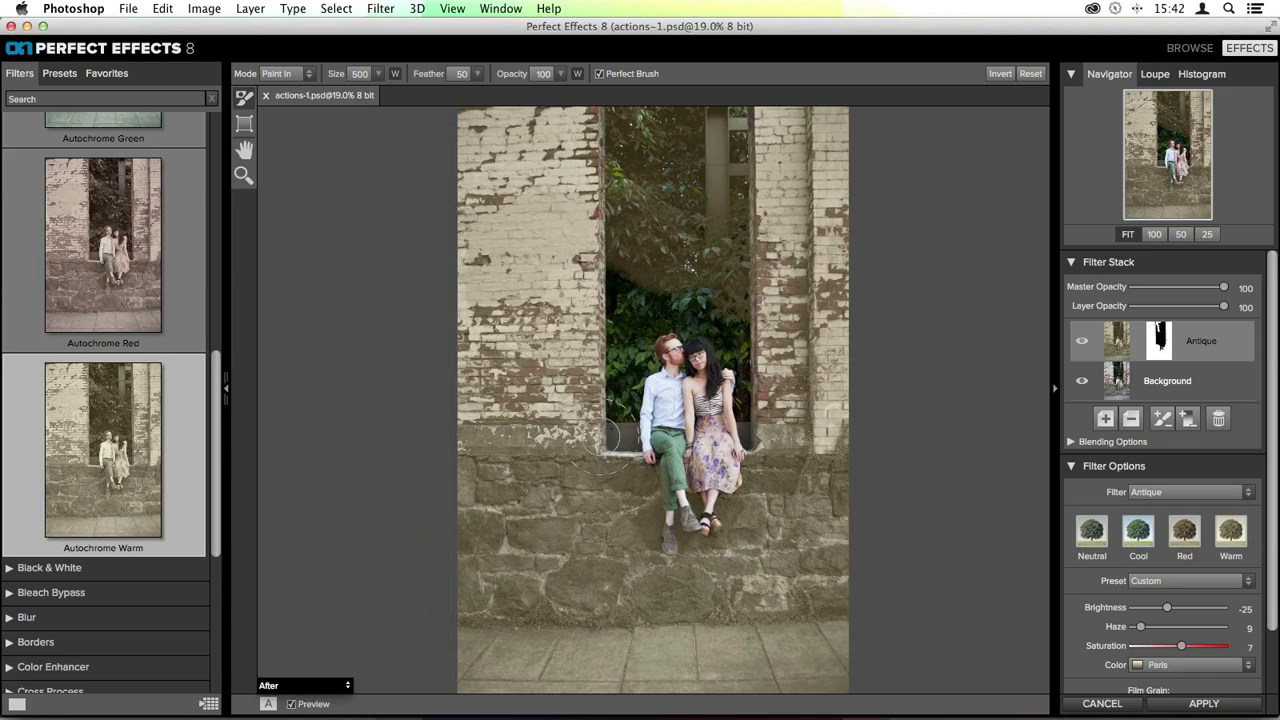
pyautogui.moveTo(612, 295)
pyautogui.mouseDown()
pyautogui.moveTo(624, 318)
pyautogui.moveTo(631, 271)
pyautogui.moveTo(612, 452)
pyautogui.moveTo(614, 398)
pyautogui.moveTo(620, 374)
pyautogui.moveTo(617, 414)
pyautogui.moveTo(651, 294)
pyautogui.moveTo(711, 305)
pyautogui.moveTo(740, 352)
pyautogui.moveTo(742, 133)
pyautogui.mouseUp()
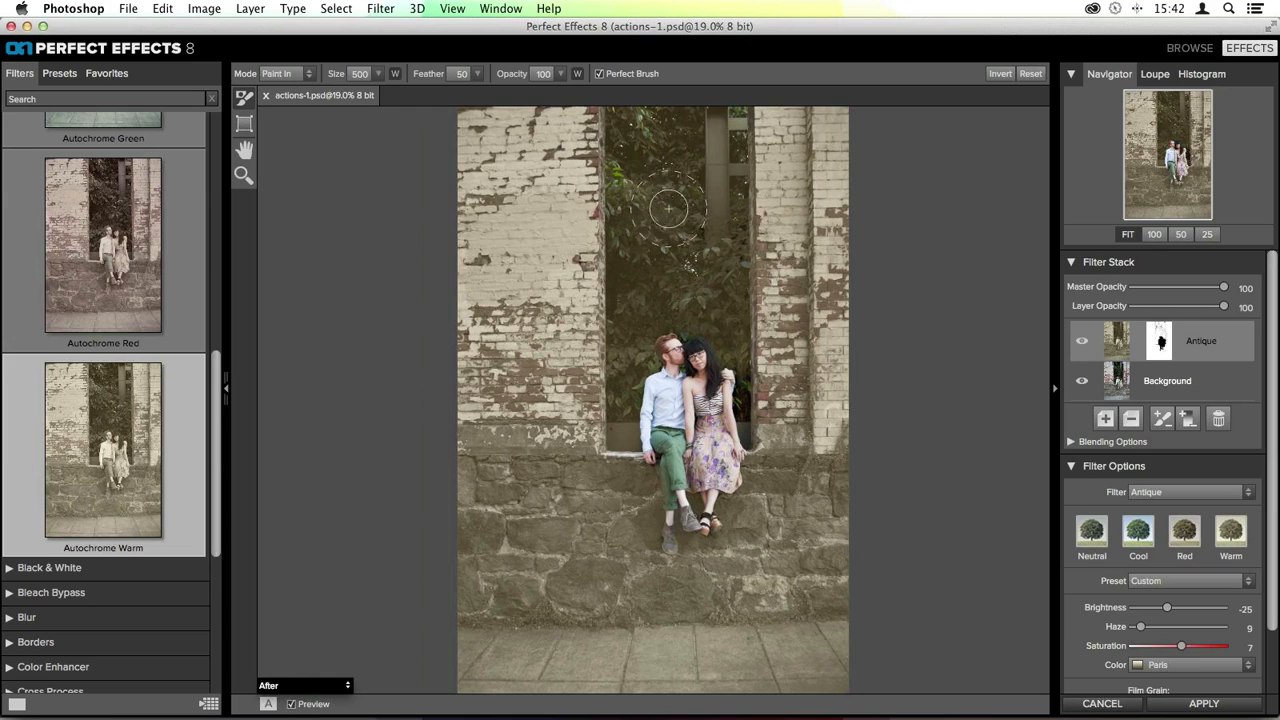
pyautogui.moveTo(631, 131)
pyautogui.mouseDown()
pyautogui.moveTo(615, 210)
pyautogui.moveTo(617, 134)
pyautogui.moveTo(635, 181)
pyautogui.moveTo(650, 116)
pyautogui.mouseUp()
# Delete the Antique filter layer, collapse the Antique filter category, and cancel editing to discard the work and return to Photoshop
pyautogui.click(1218, 418)
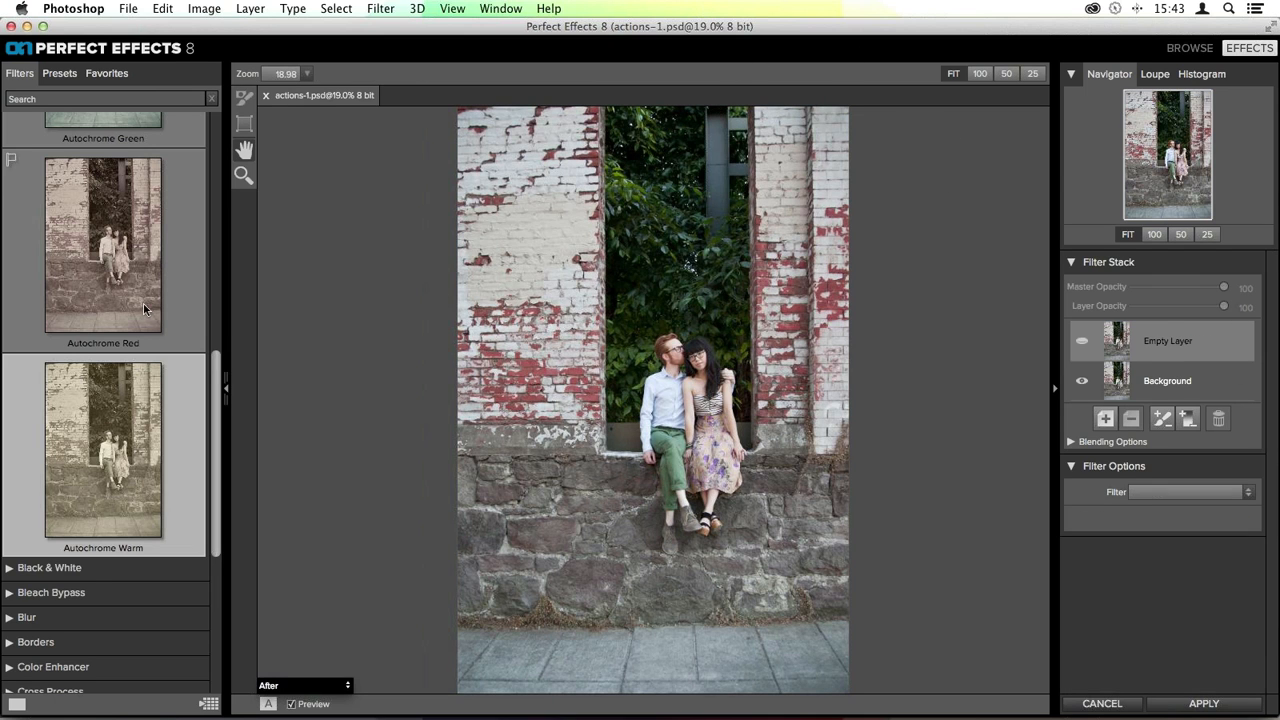
pyautogui.scroll(10, 11, 160)
pyautogui.click(12, 172)
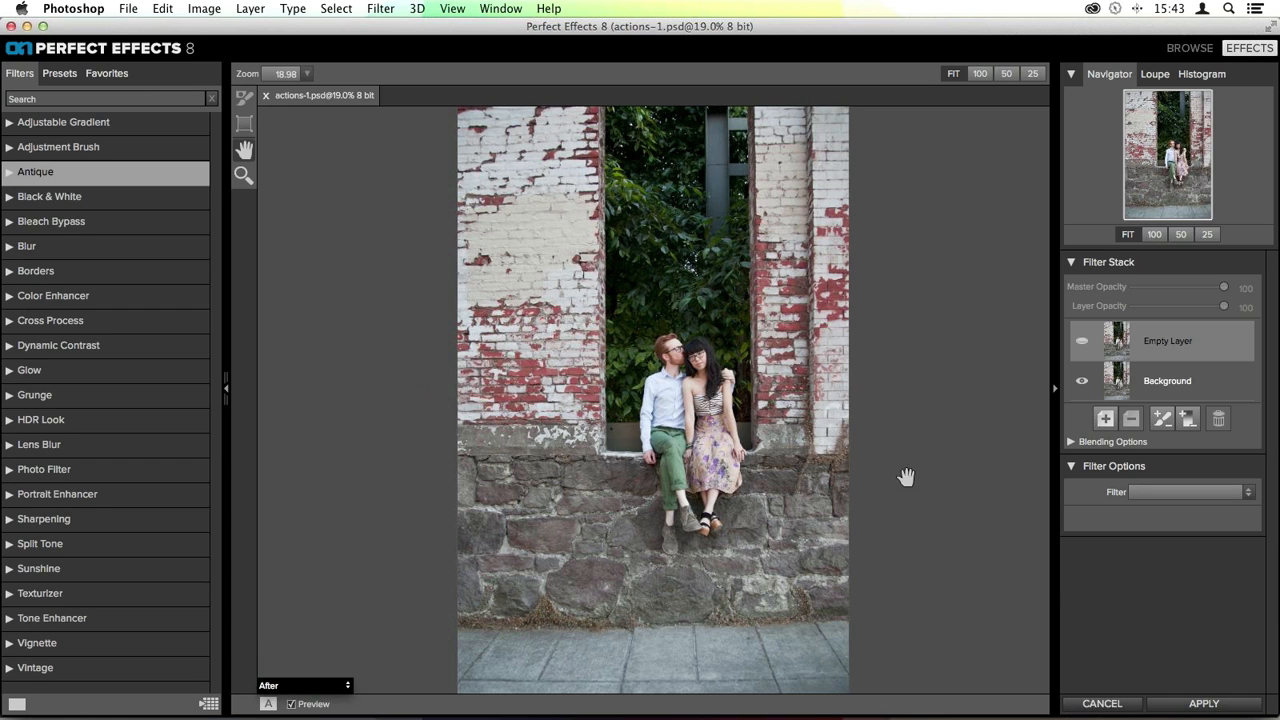
pyautogui.click(1108, 705)
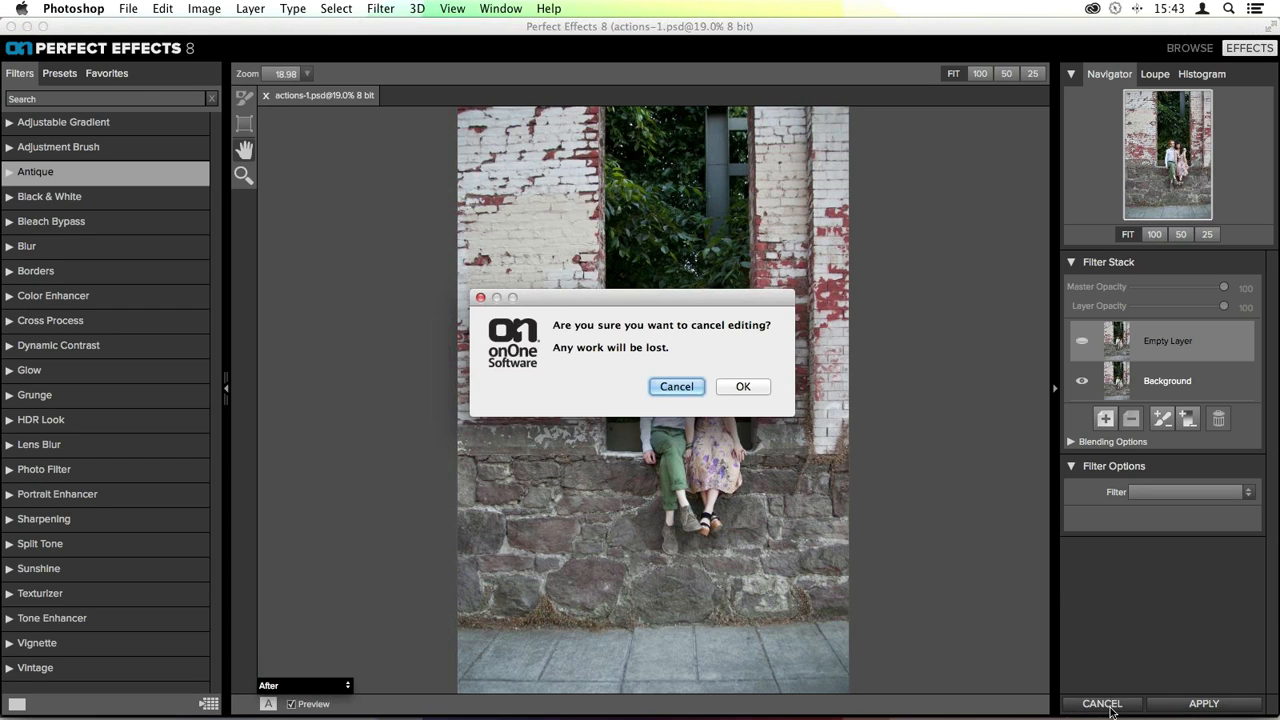
pyautogui.click(737, 388)
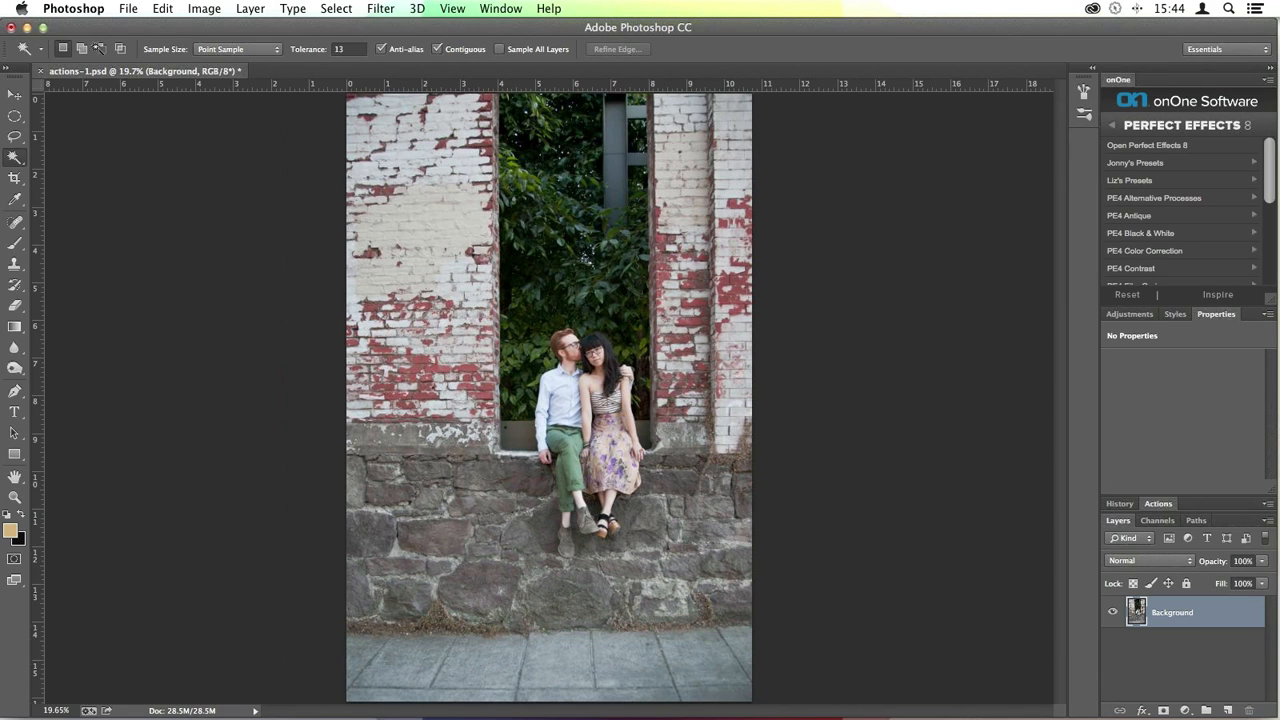
# Quit Photoshop and start the standalone Perfect Effects 8 in demo mode
pyautogui.click(72, 6)
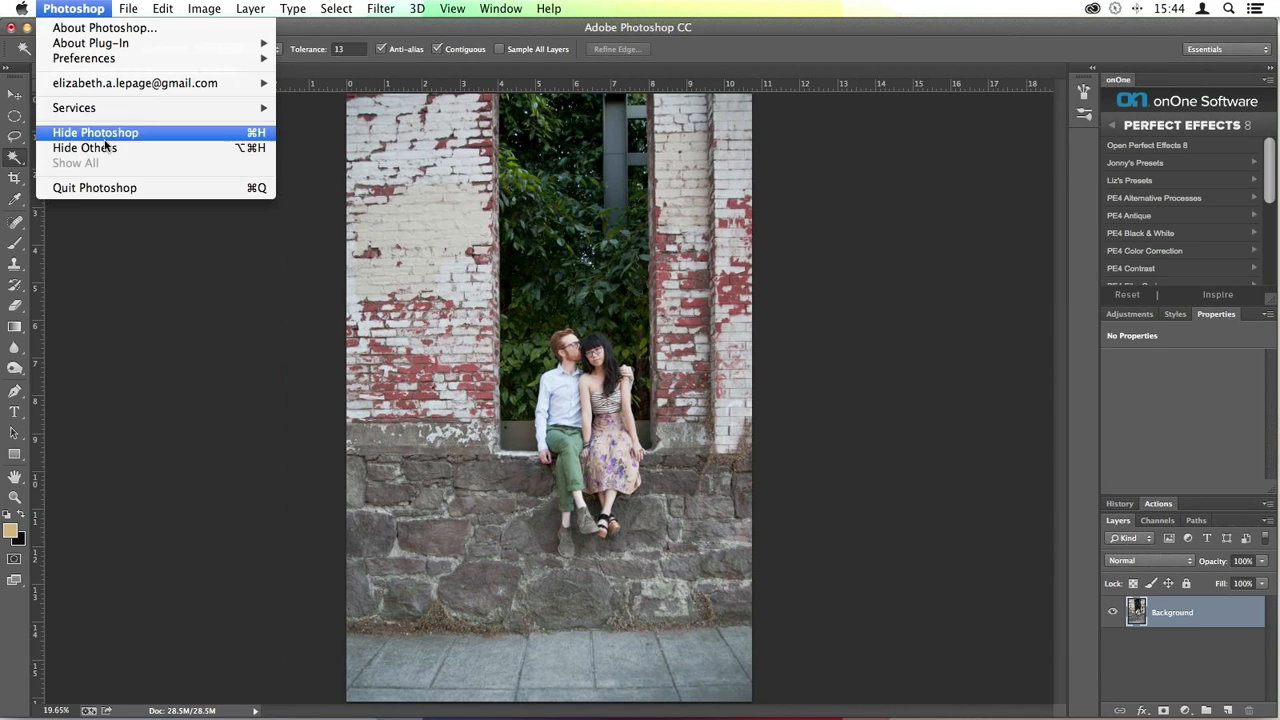
pyautogui.click(86, 187)
pyautogui.click(585, 261)
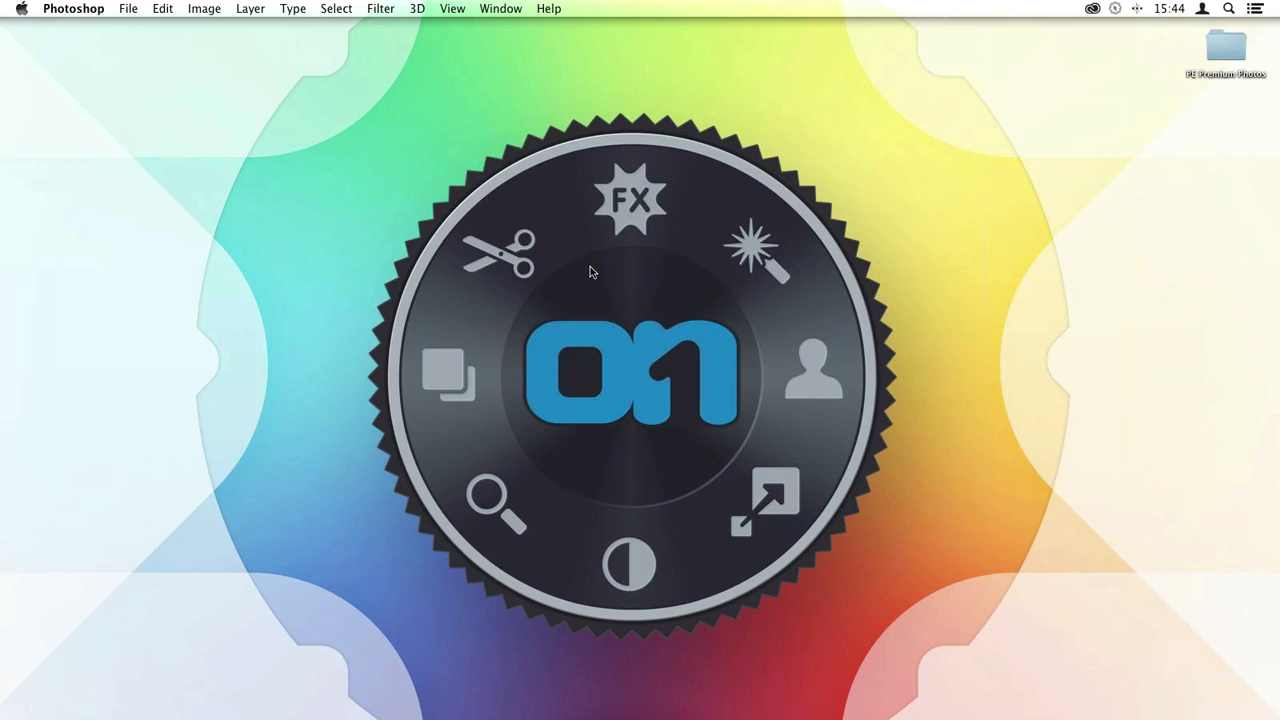
pyautogui.moveTo(558, 715)
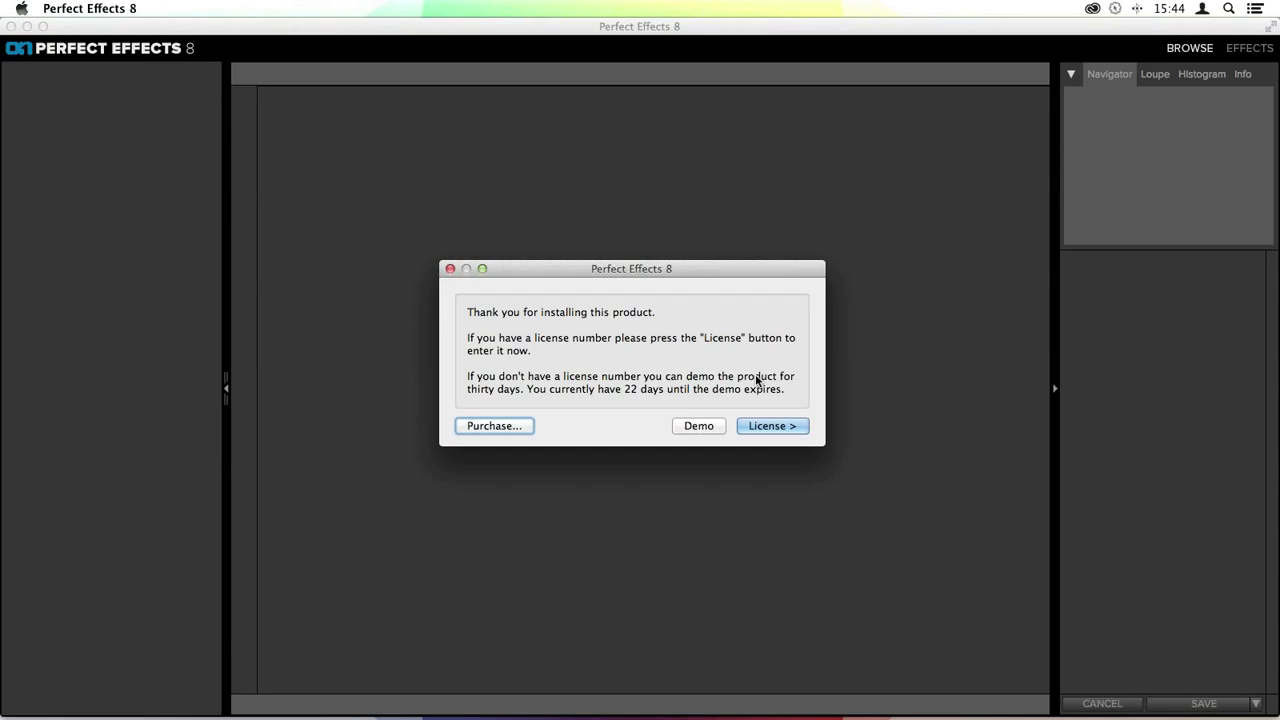
pyautogui.click(713, 427)
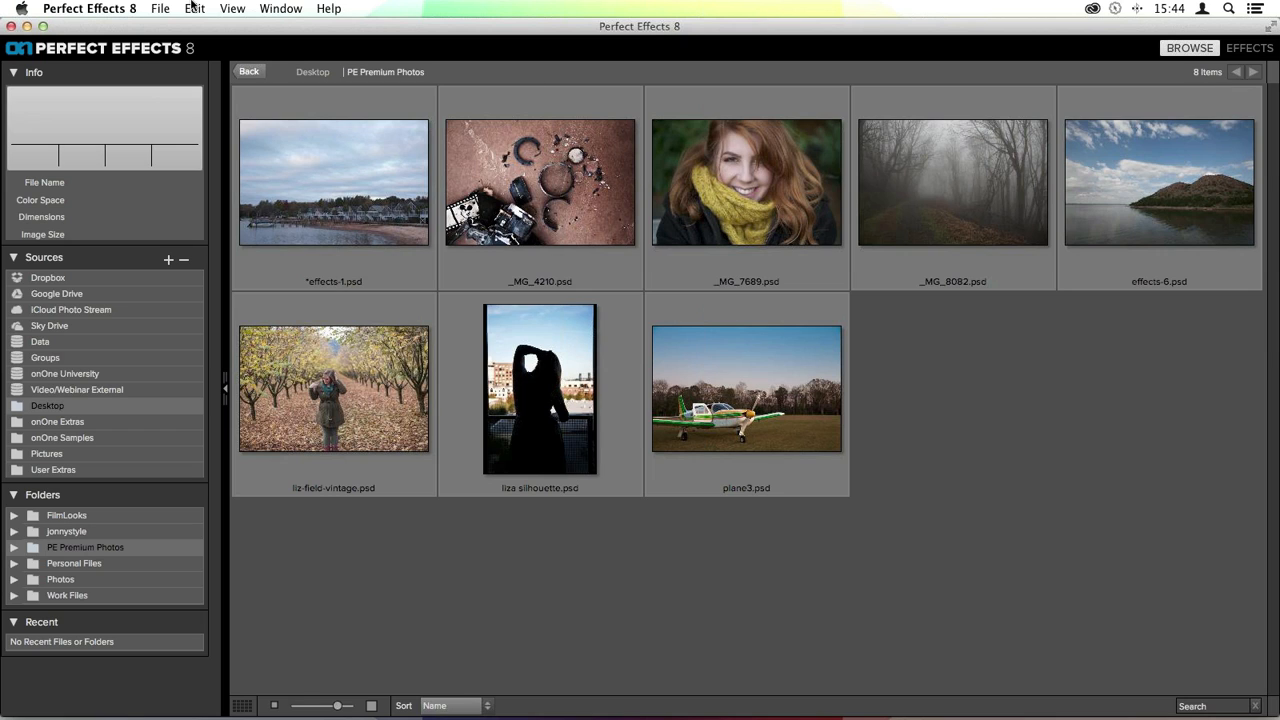
# Open liza silhouette.psd for effects as a 16 bit Photoshop copy with Generic RGB Profile and 300 pixels/inch
pyautogui.click(158, 8)
pyautogui.click(150, 6)
pyautogui.click(538, 402)
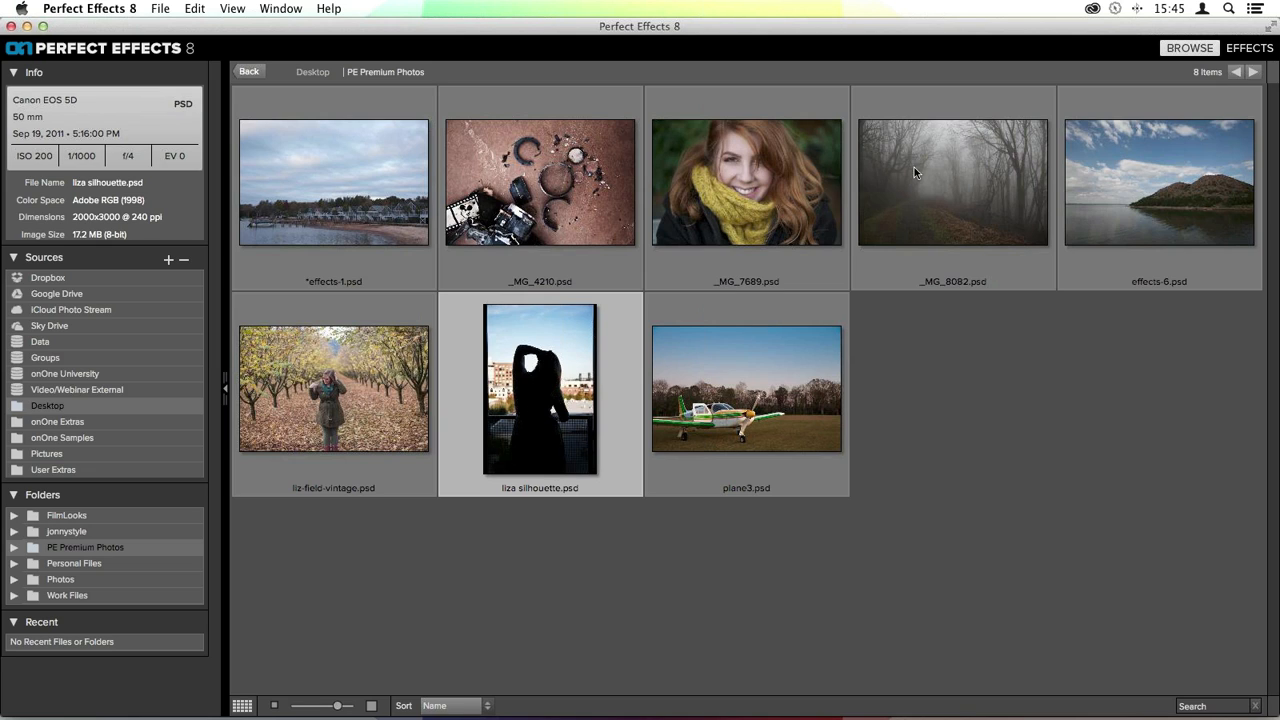
pyautogui.click(1252, 48)
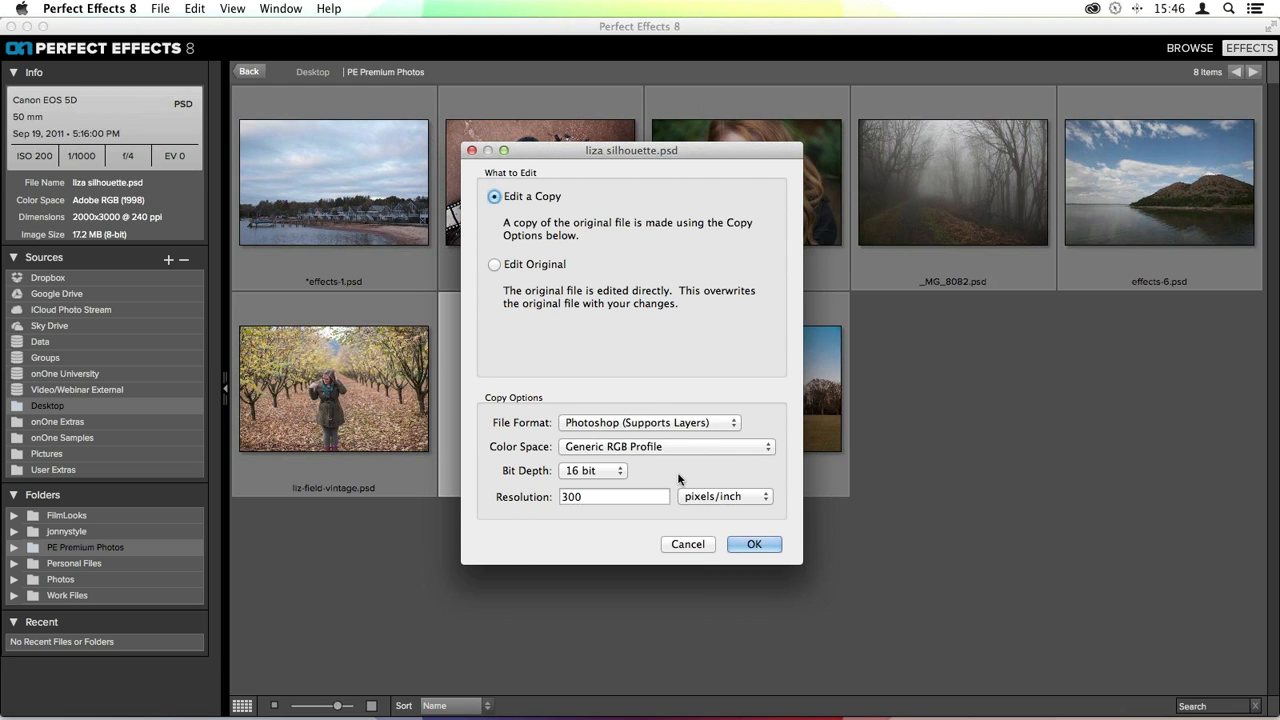
pyautogui.click(748, 544)
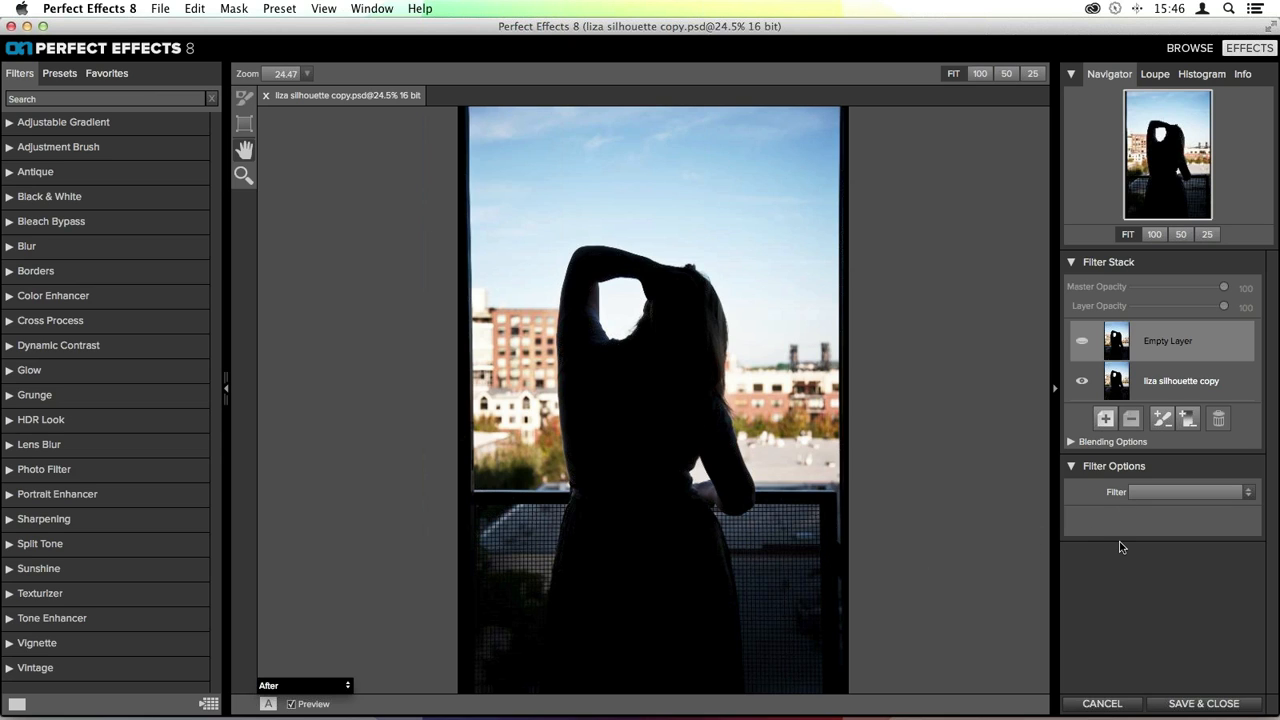
# Apply the Texturizer filter to the empty layer and set its texture category to Paper
pyautogui.click(1149, 491)
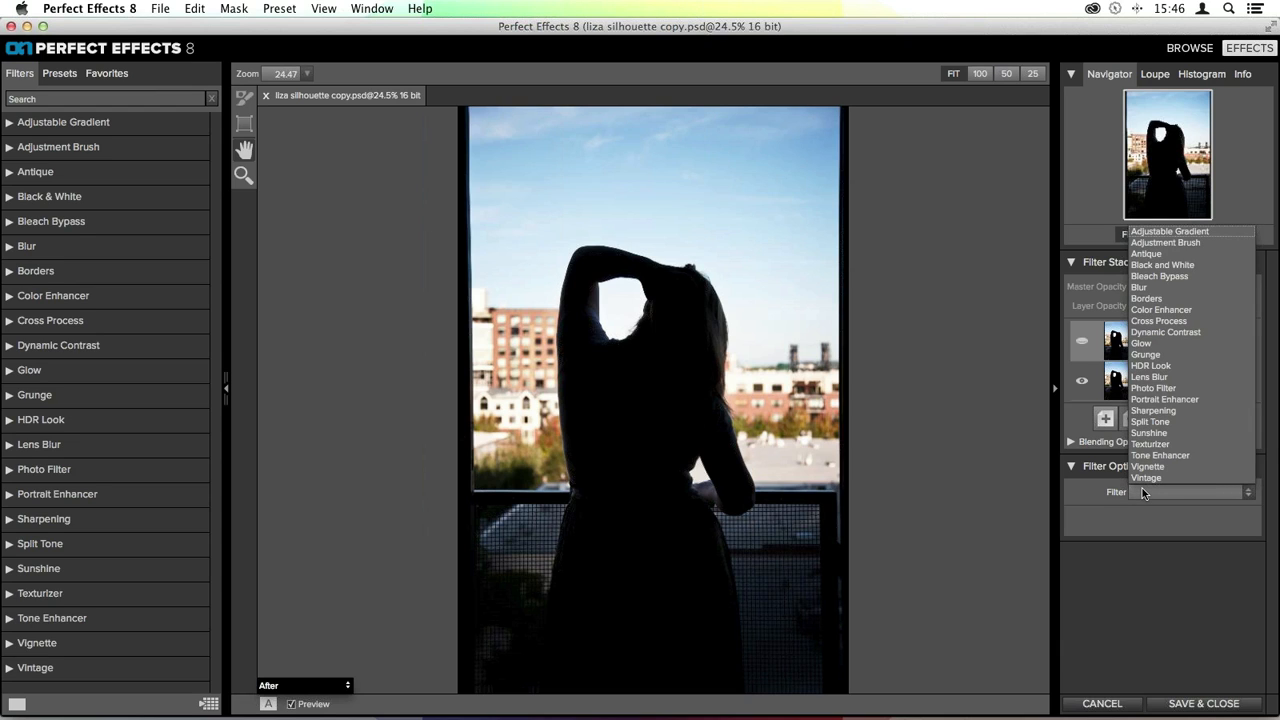
pyautogui.click(1170, 446)
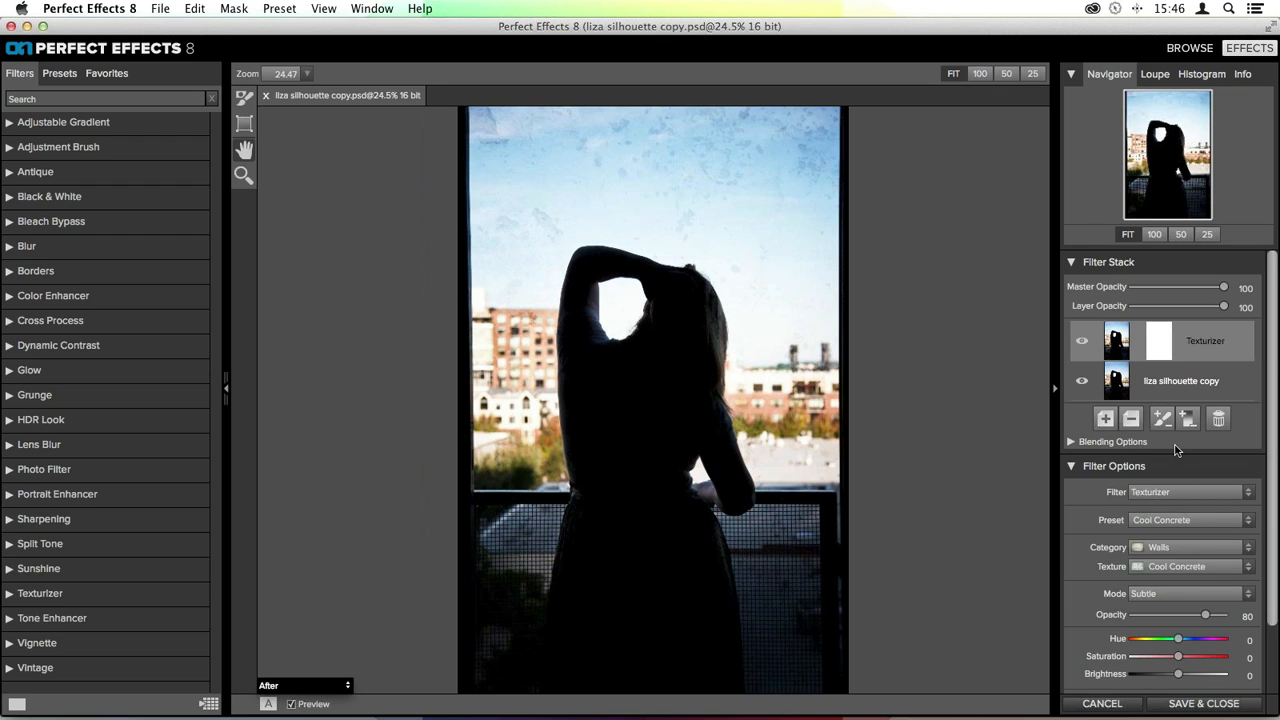
pyautogui.scroll(-2, 1086, 460)
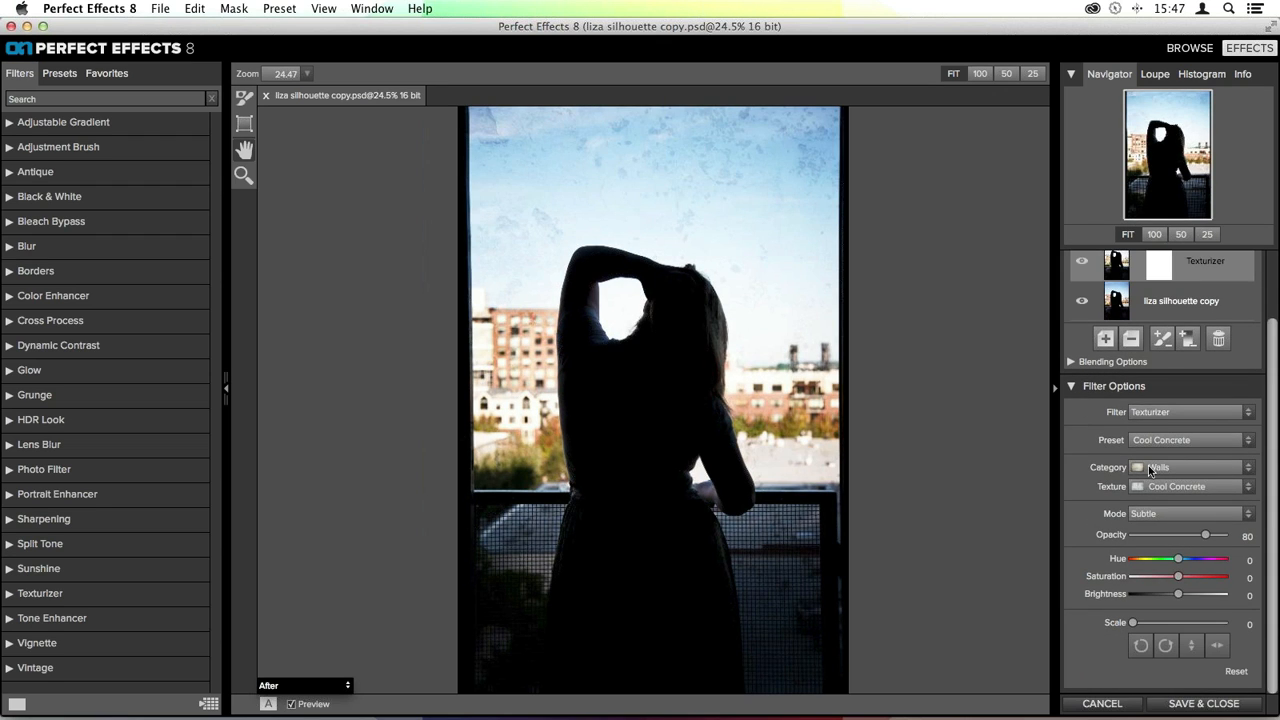
pyautogui.click(1166, 466)
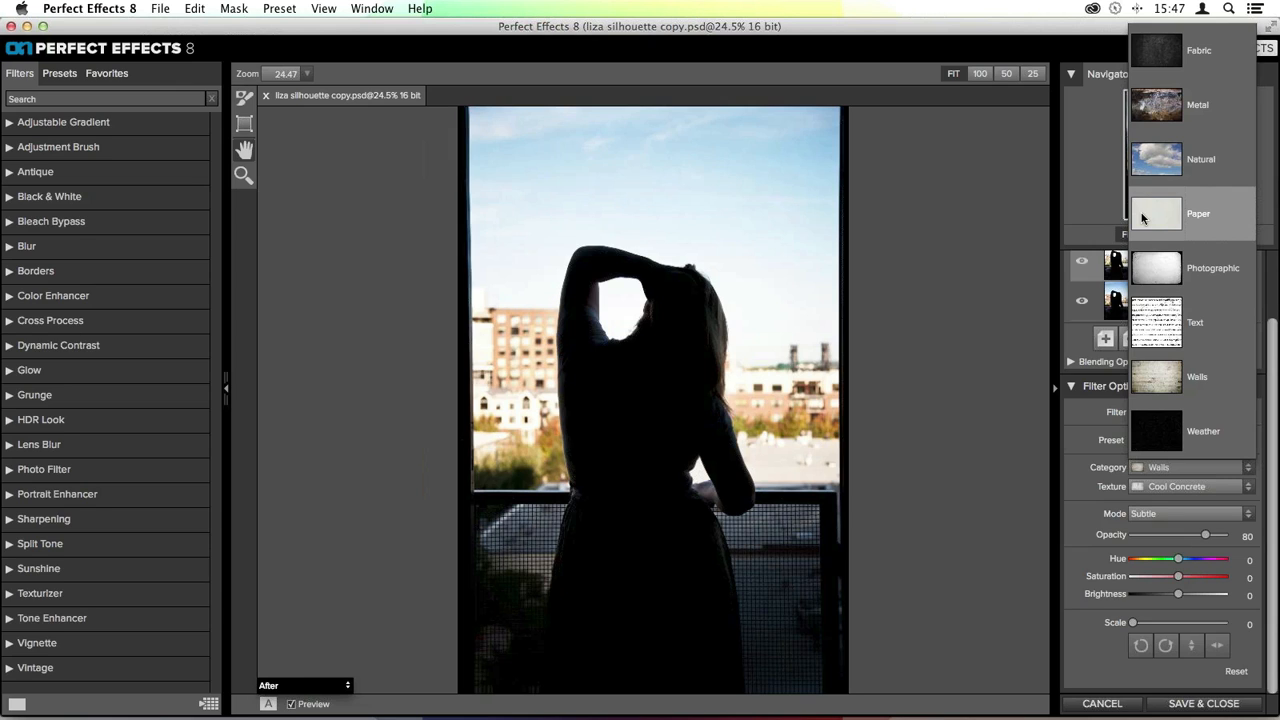
pyautogui.click(1143, 218)
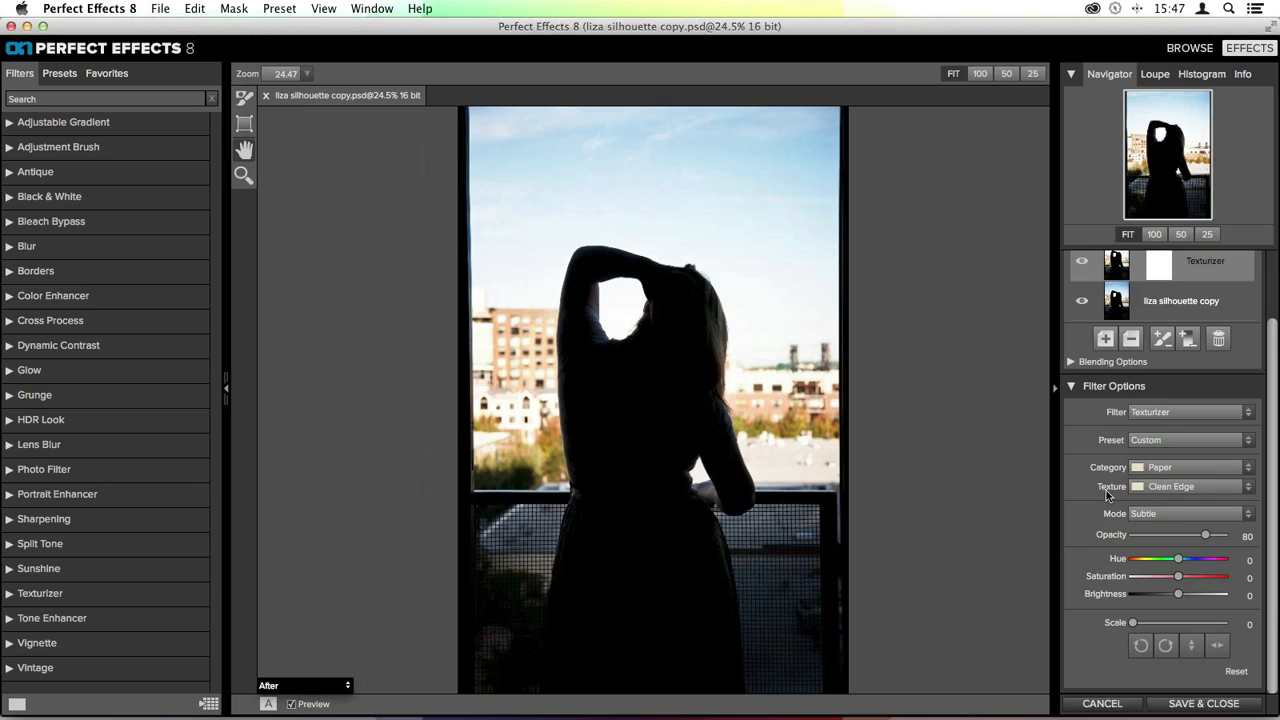
# Browse the paper textures and choose Tattered Paper Red
pyautogui.click(1161, 489)
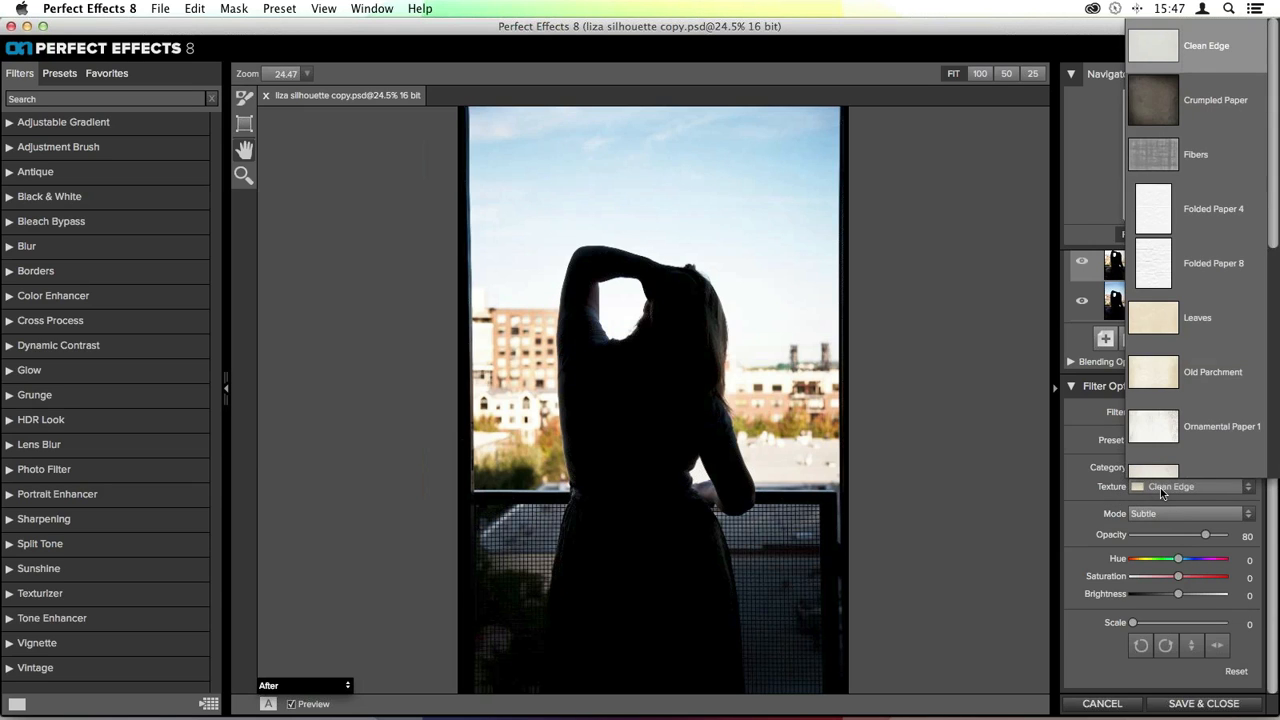
pyautogui.scroll(-5, 1175, 420)
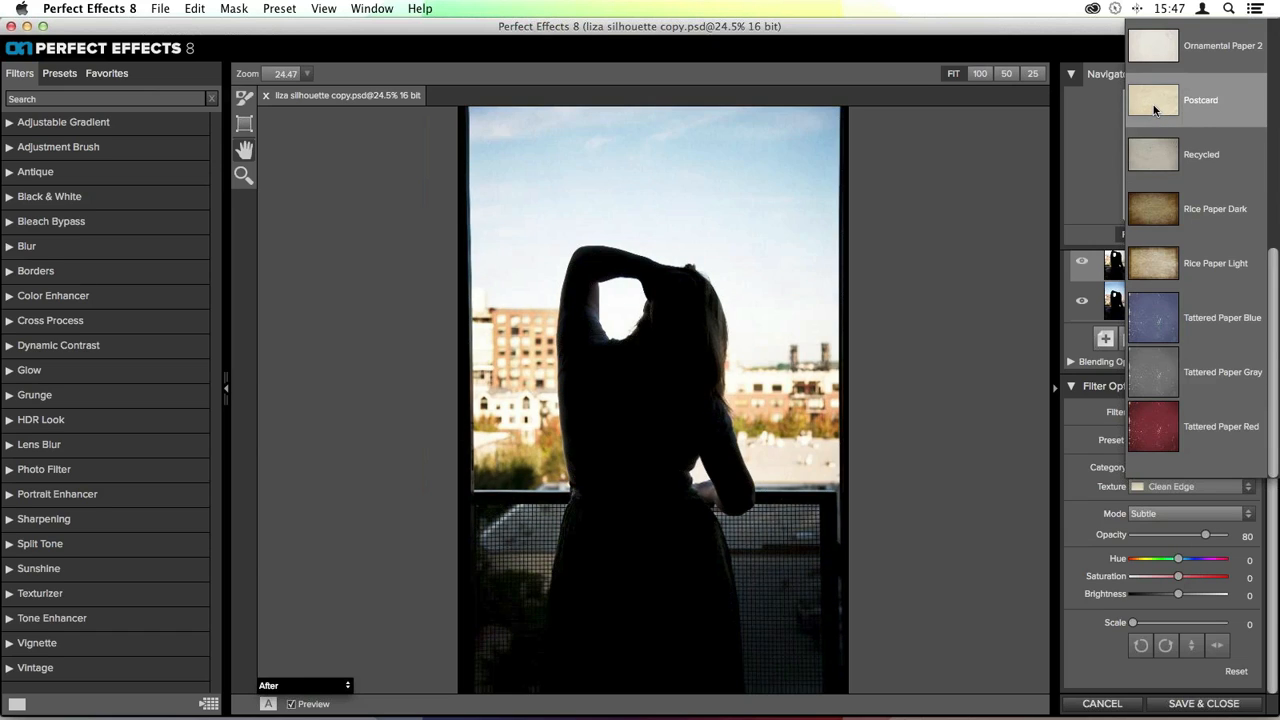
pyautogui.scroll(5, 1160, 88)
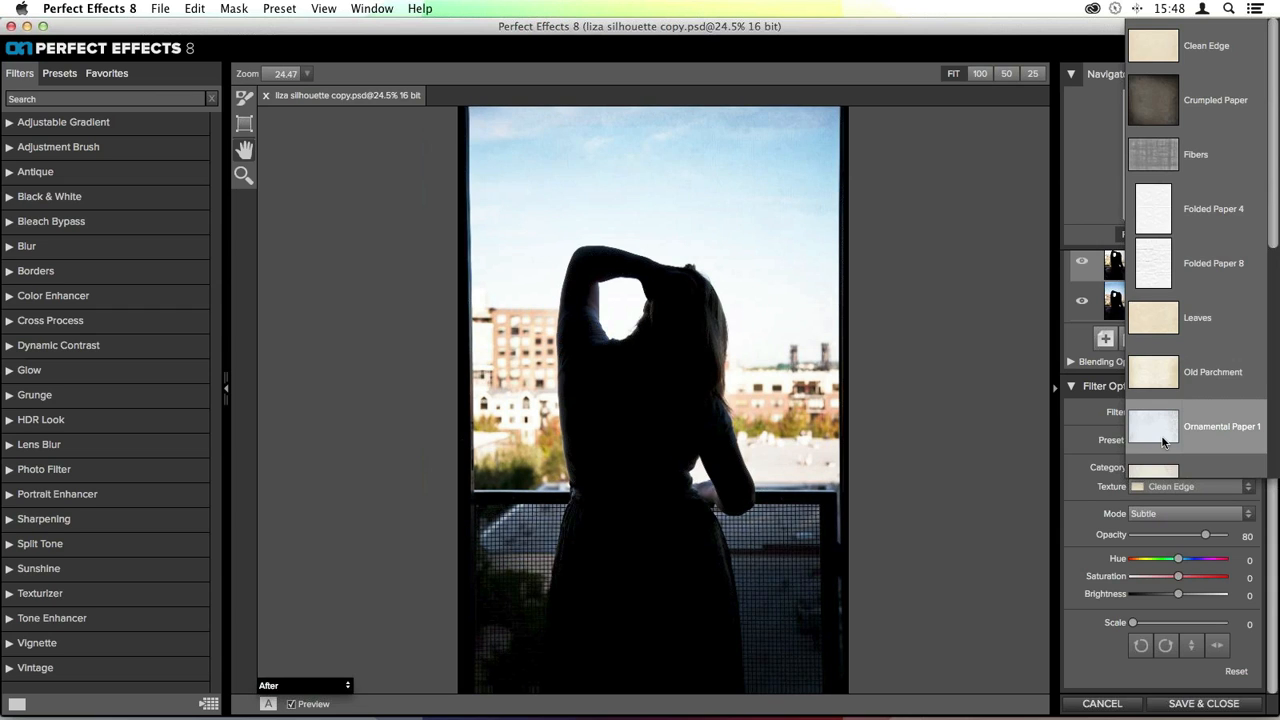
pyautogui.scroll(-8, 1163, 441)
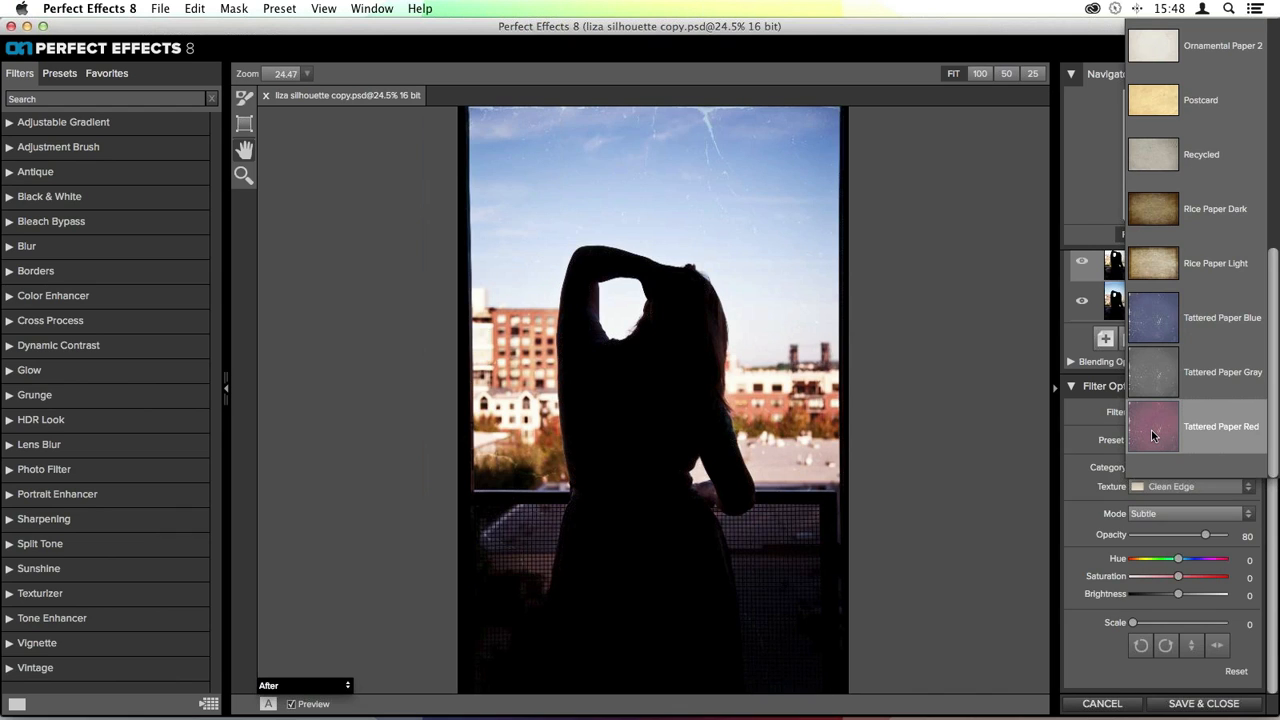
pyautogui.click(1151, 429)
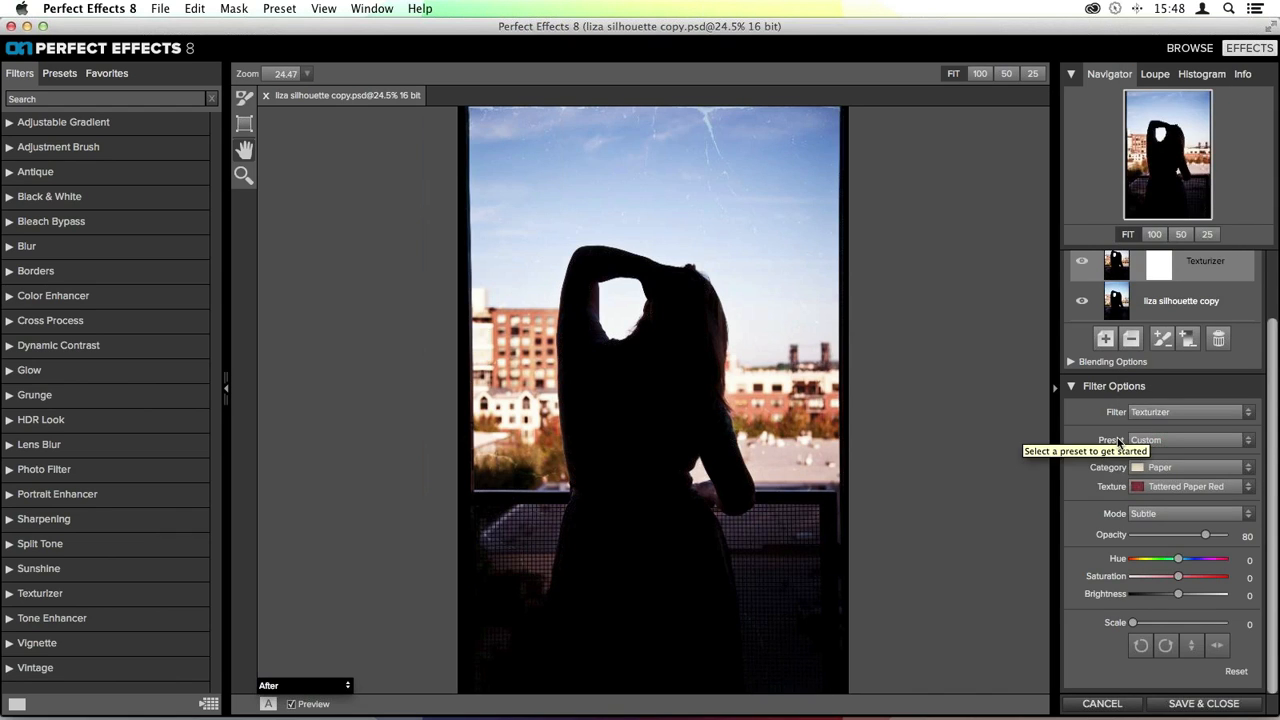
# Set the texture's mode to Lighter and its opacity to 98
pyautogui.click(1168, 516)
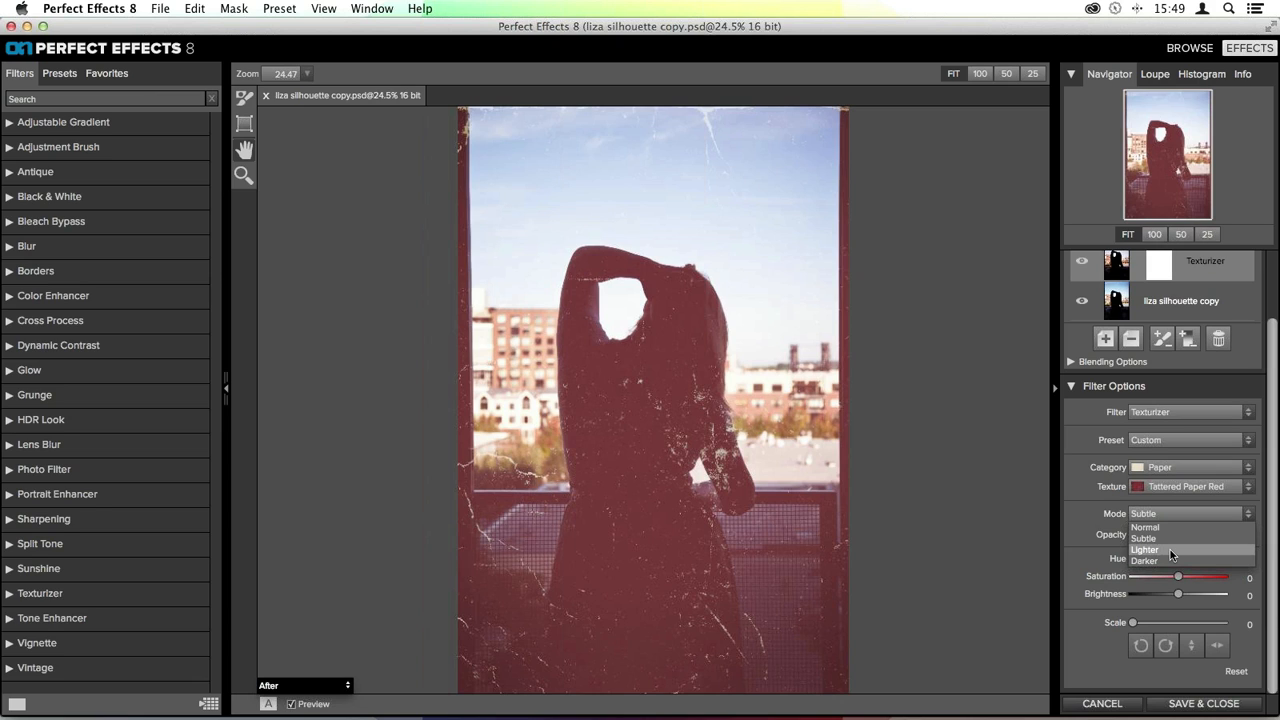
pyautogui.click(1170, 549)
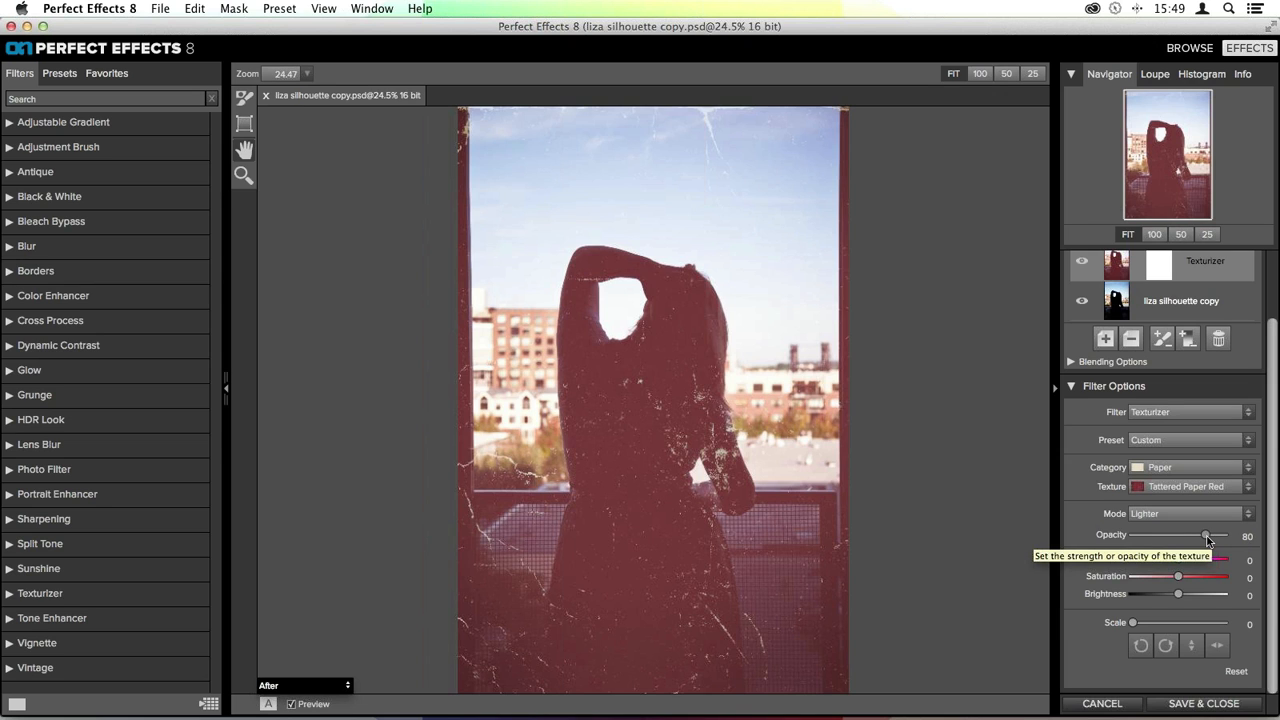
pyautogui.moveTo(1207, 541)
pyautogui.mouseDown()
pyautogui.moveTo(1223, 538)
pyautogui.moveTo(1183, 538)
pyautogui.moveTo(1222, 538)
pyautogui.mouseUp()
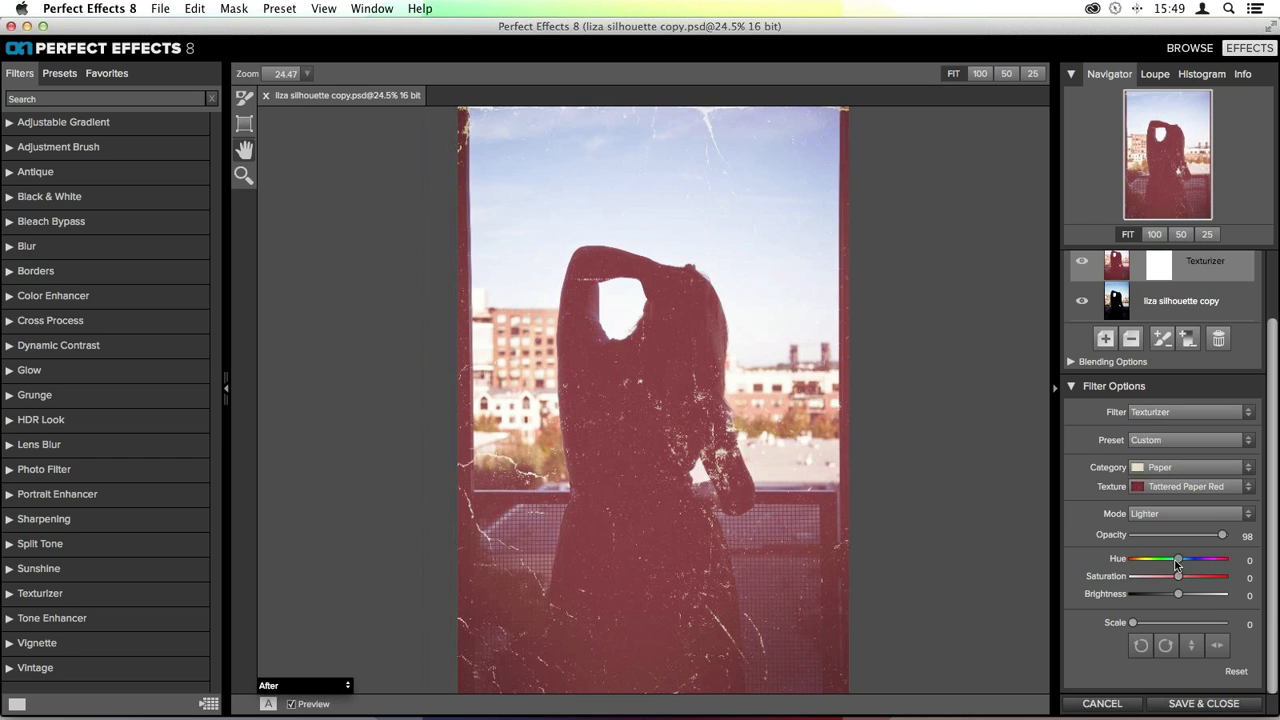
# Tone the texture to a dark sepia with hue 5, saturation -18 and brightness -60
pyautogui.moveTo(1173, 563); pyautogui.dragTo(1219, 565)
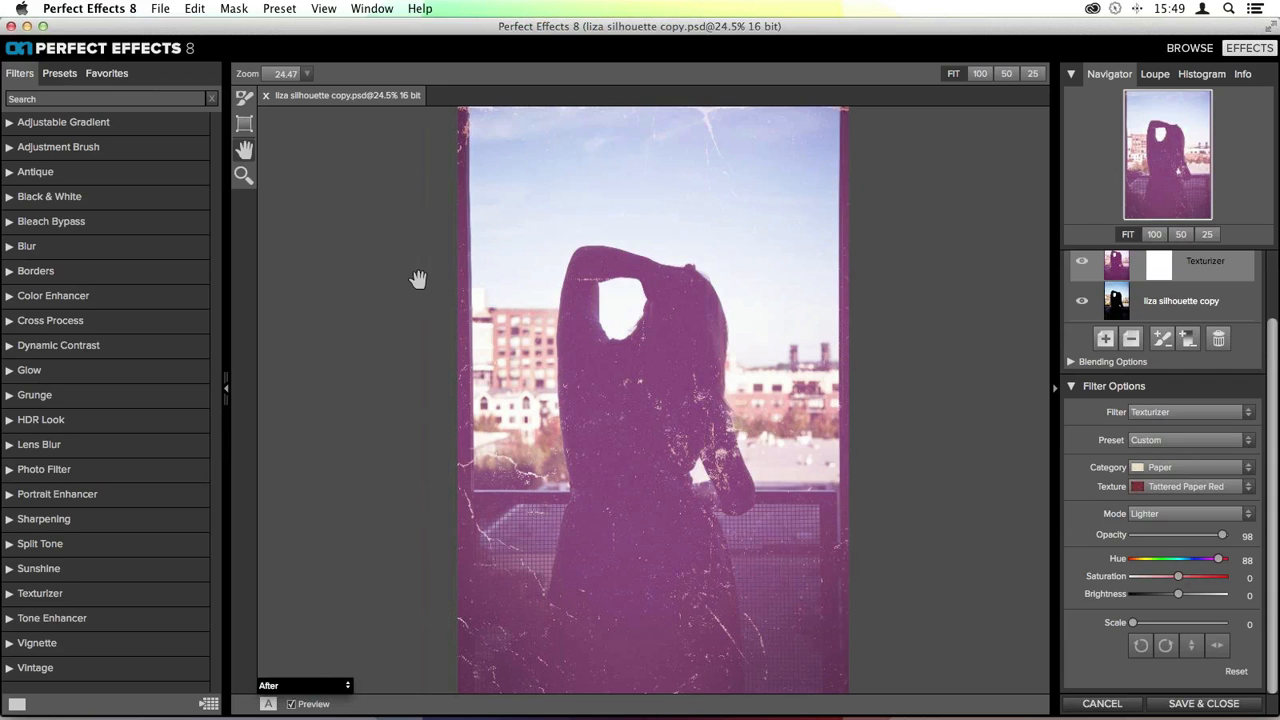
pyautogui.moveTo(1208, 560); pyautogui.dragTo(1180, 560)
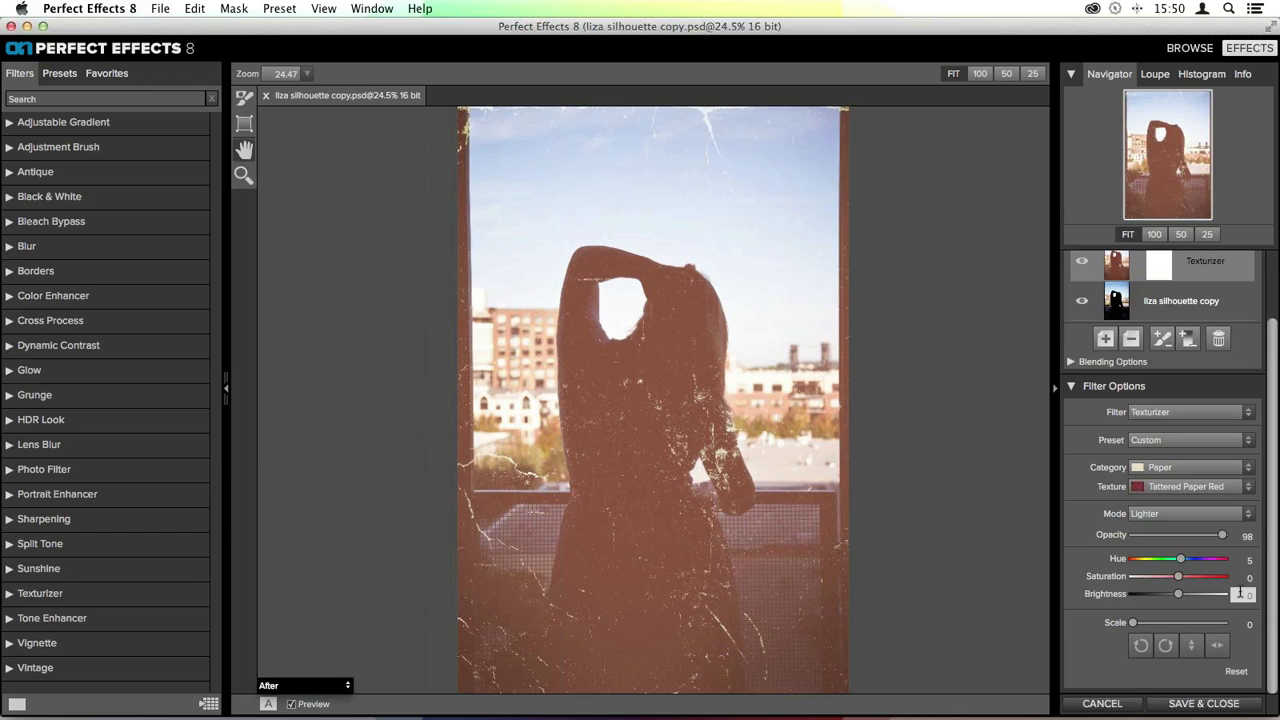
pyautogui.moveTo(1178, 580); pyautogui.dragTo(1118, 590)
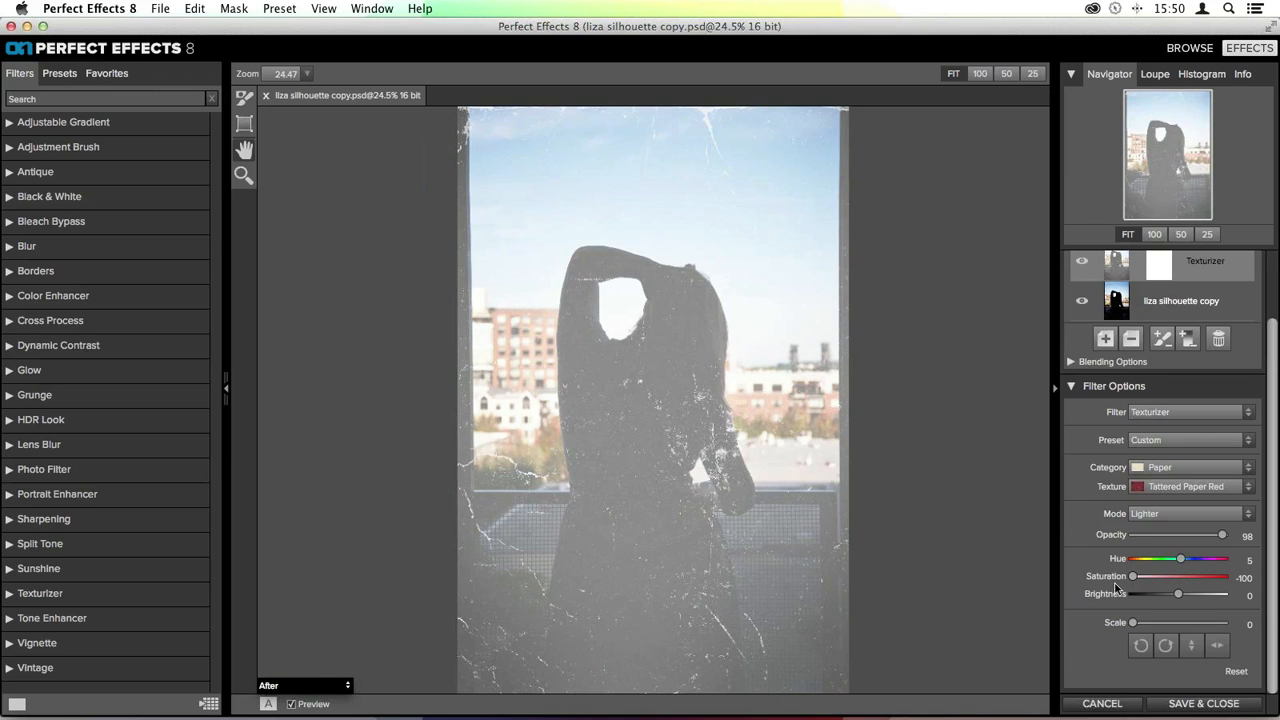
pyautogui.moveTo(1117, 590); pyautogui.dragTo(1203, 584)
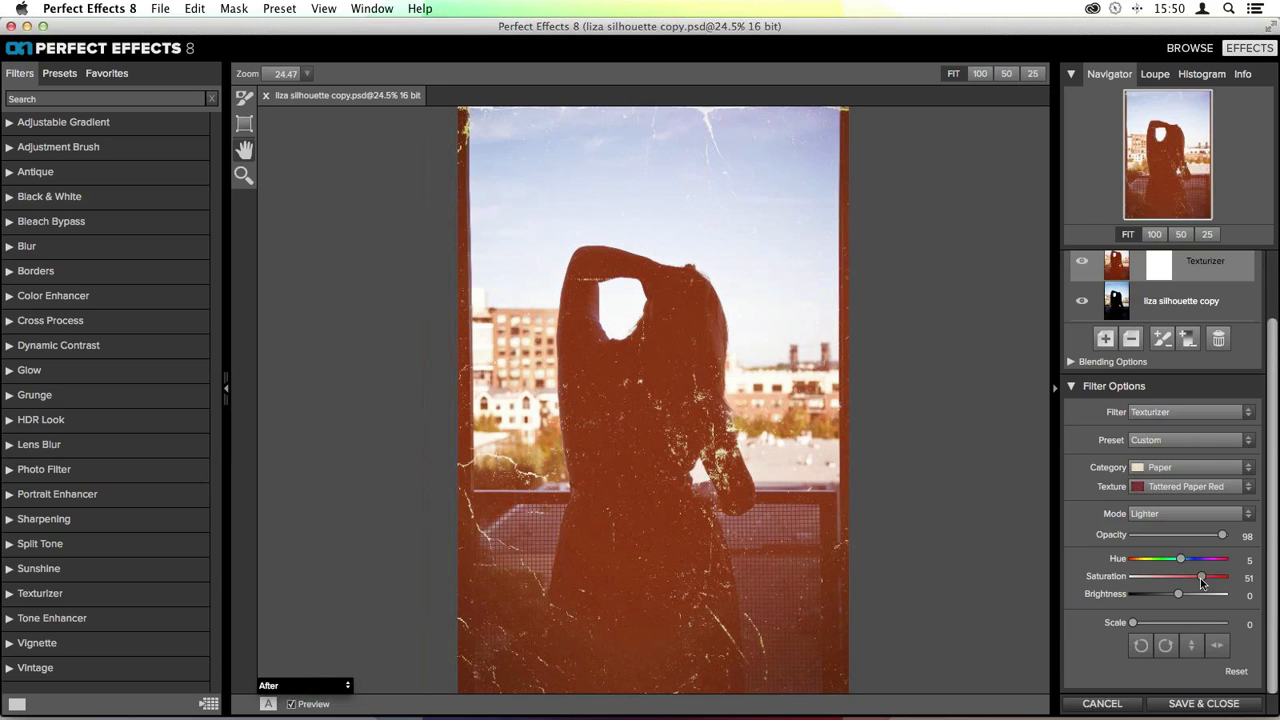
pyautogui.moveTo(1201, 582); pyautogui.dragTo(1150, 598)
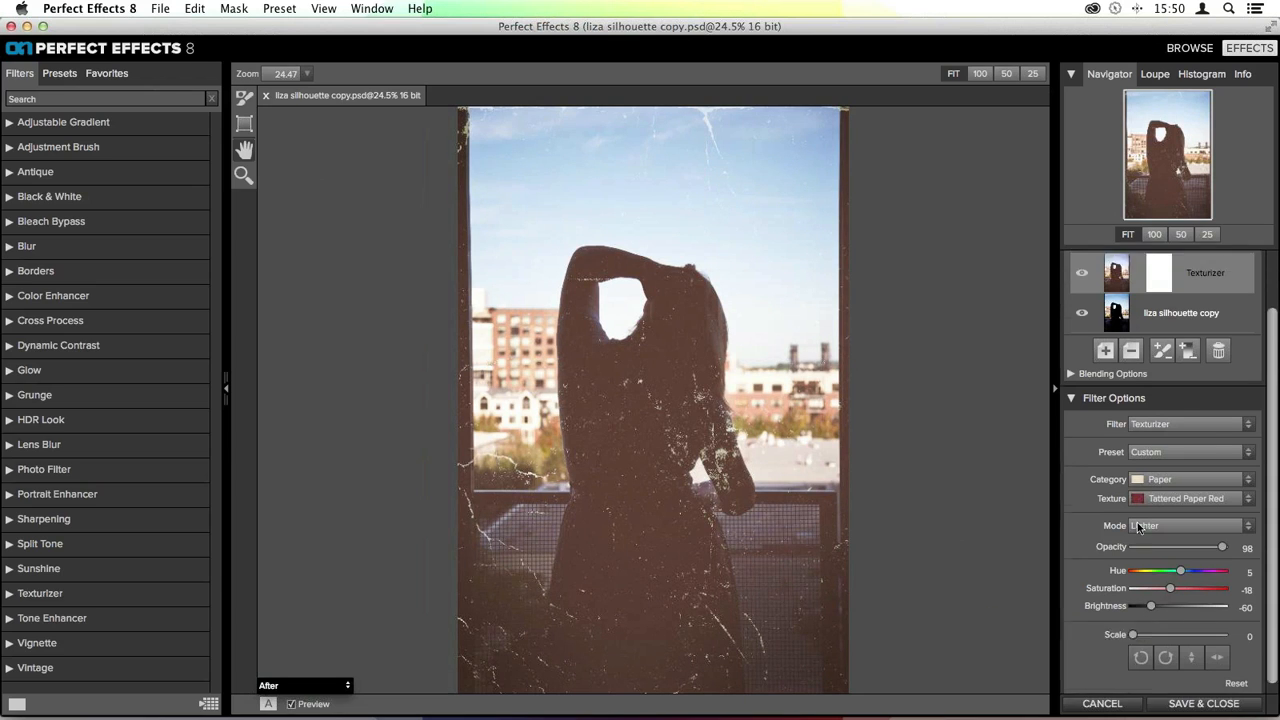
# Save the filter settings as a preset named Customized Sepia Paper Texture in the Liz's Presets category
pyautogui.scroll(2, 1137, 522)
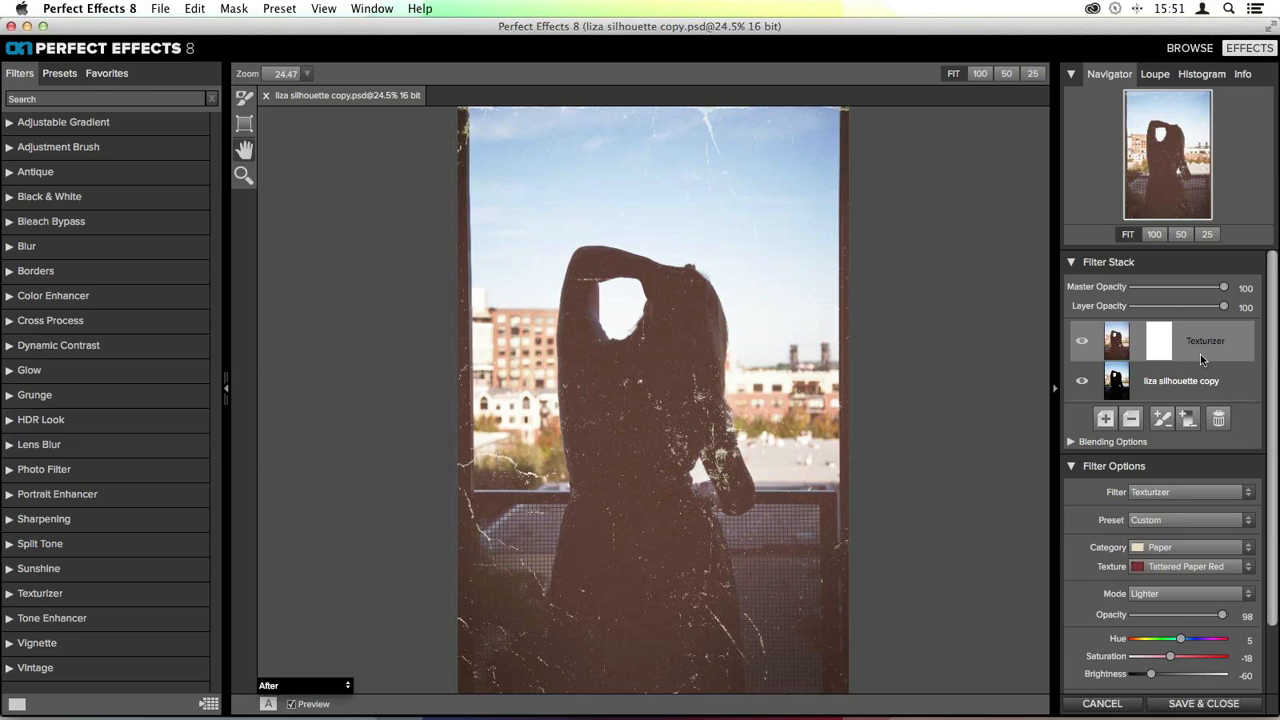
pyautogui.click(265, 8)
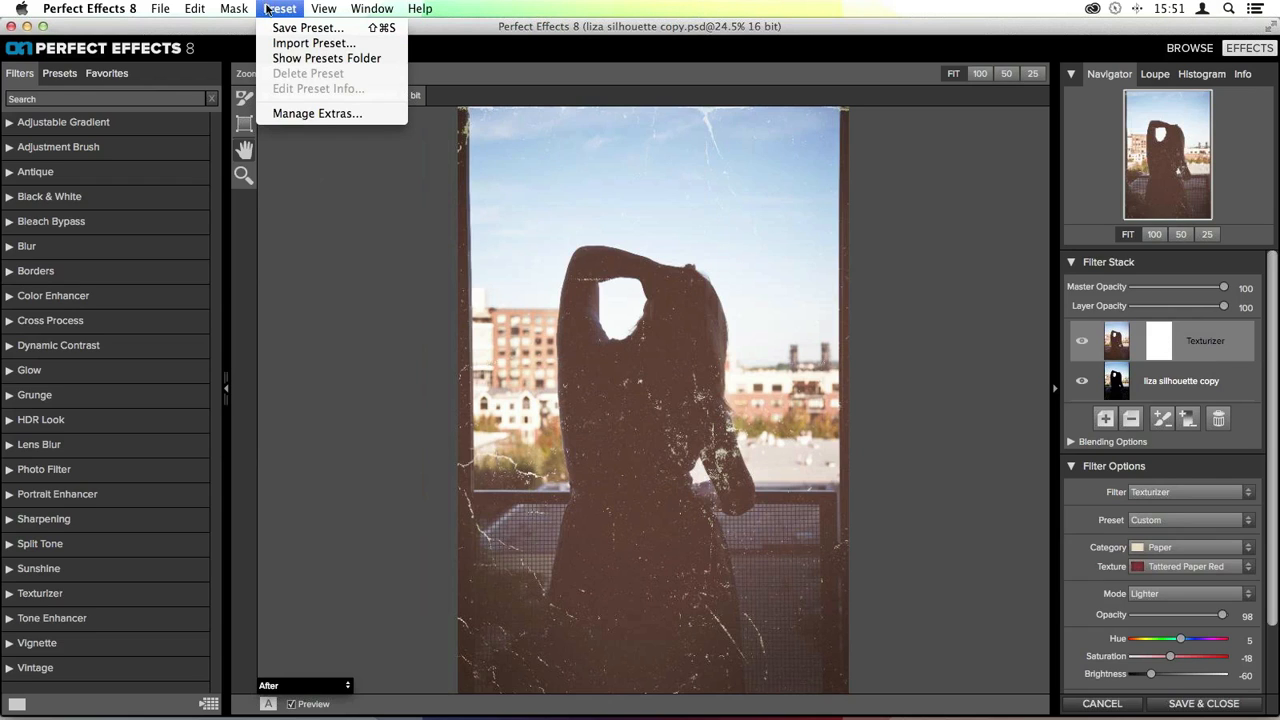
pyautogui.click(281, 27)
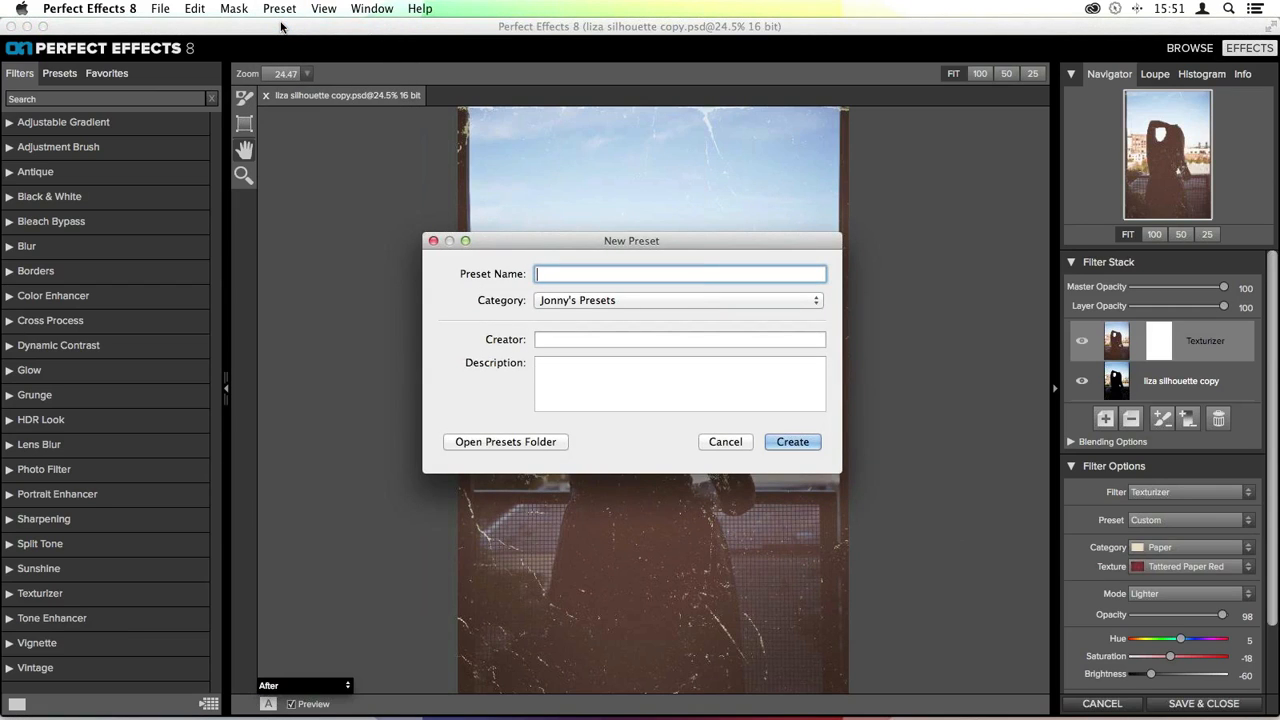
pyautogui.write('Customized Sepia Paper Texture')
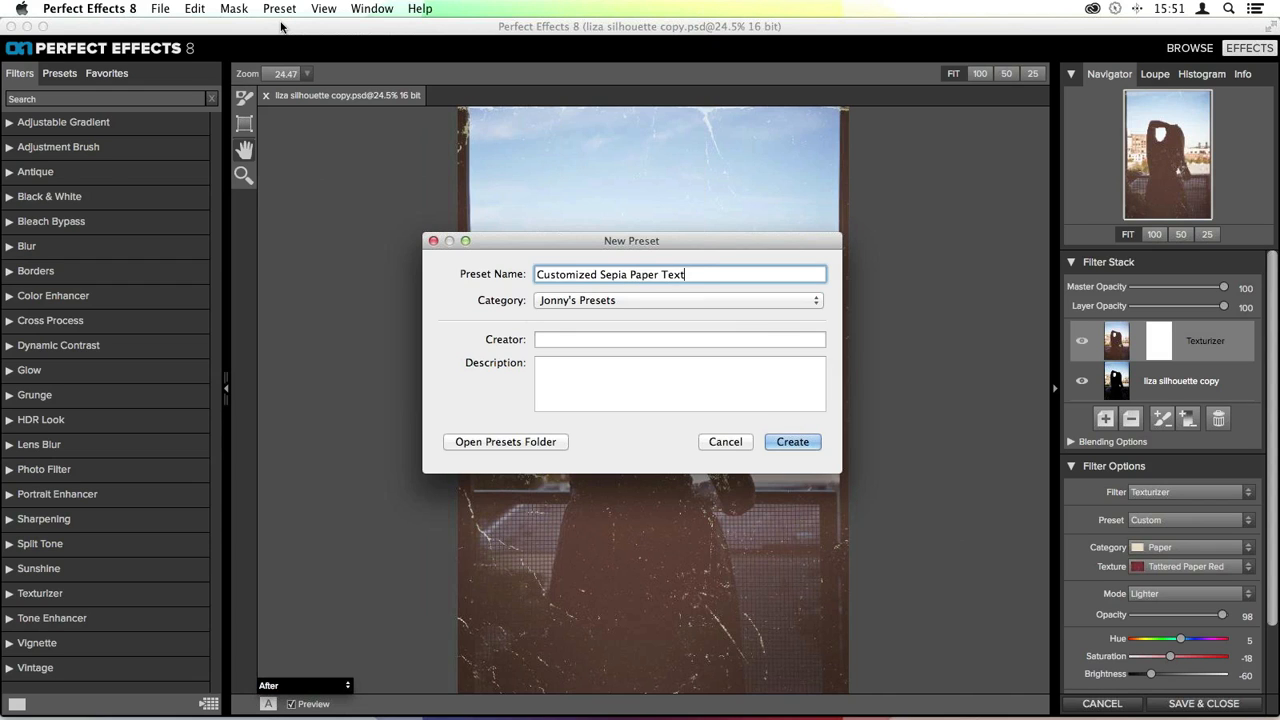
pyautogui.click(576, 300)
pyautogui.click(590, 316)
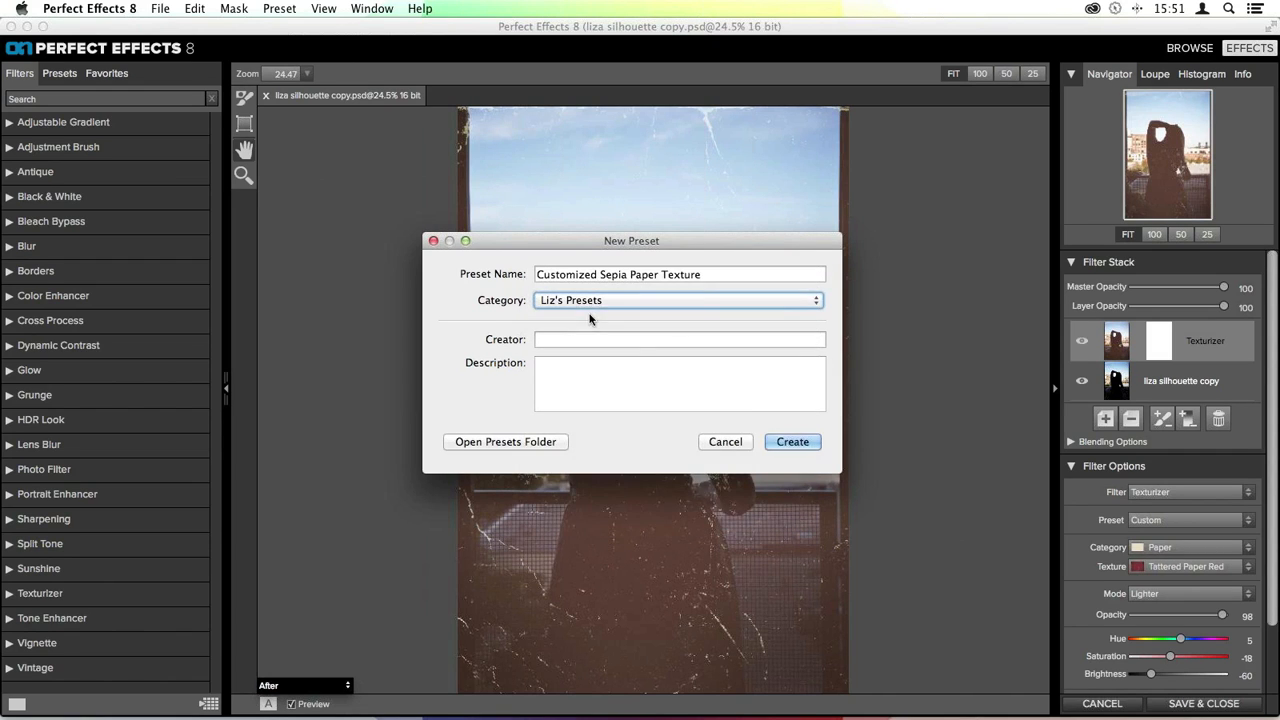
pyautogui.click(785, 441)
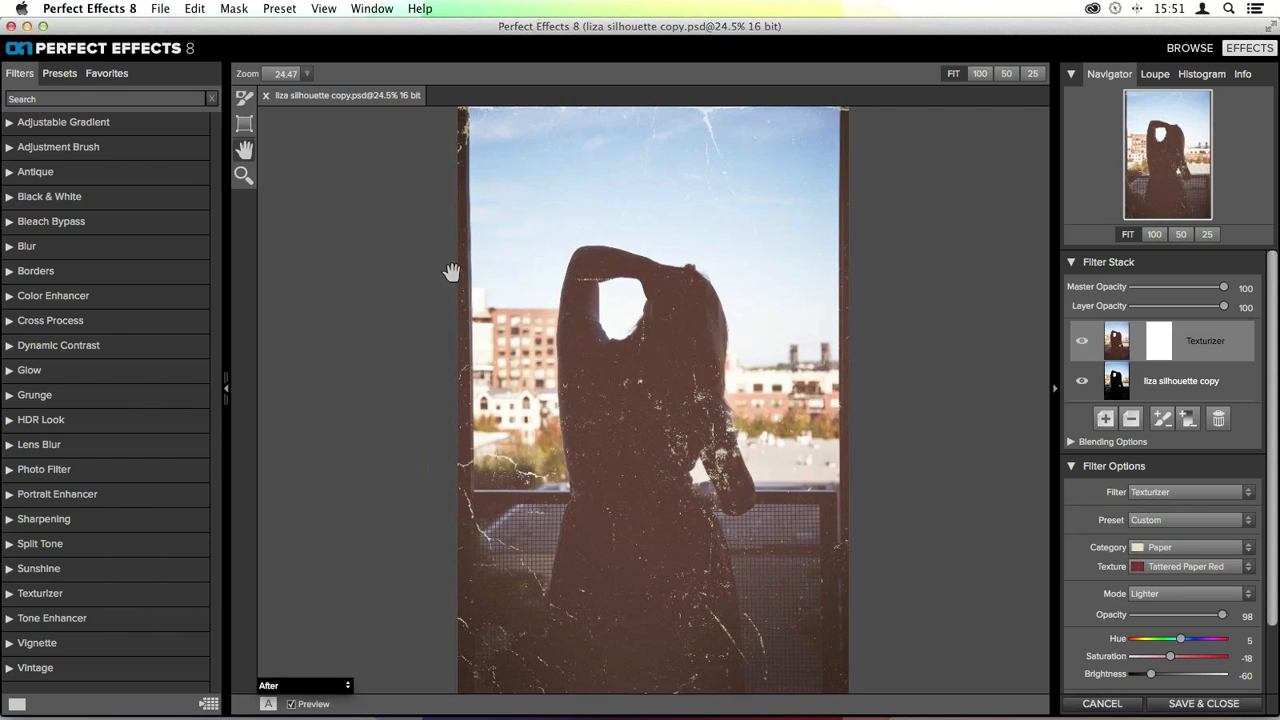
# Find the Customized Sepia Paper Texture preset in the Liz's Presets category, and save and close the textured photo
pyautogui.click(66, 78)
pyautogui.click(32, 150)
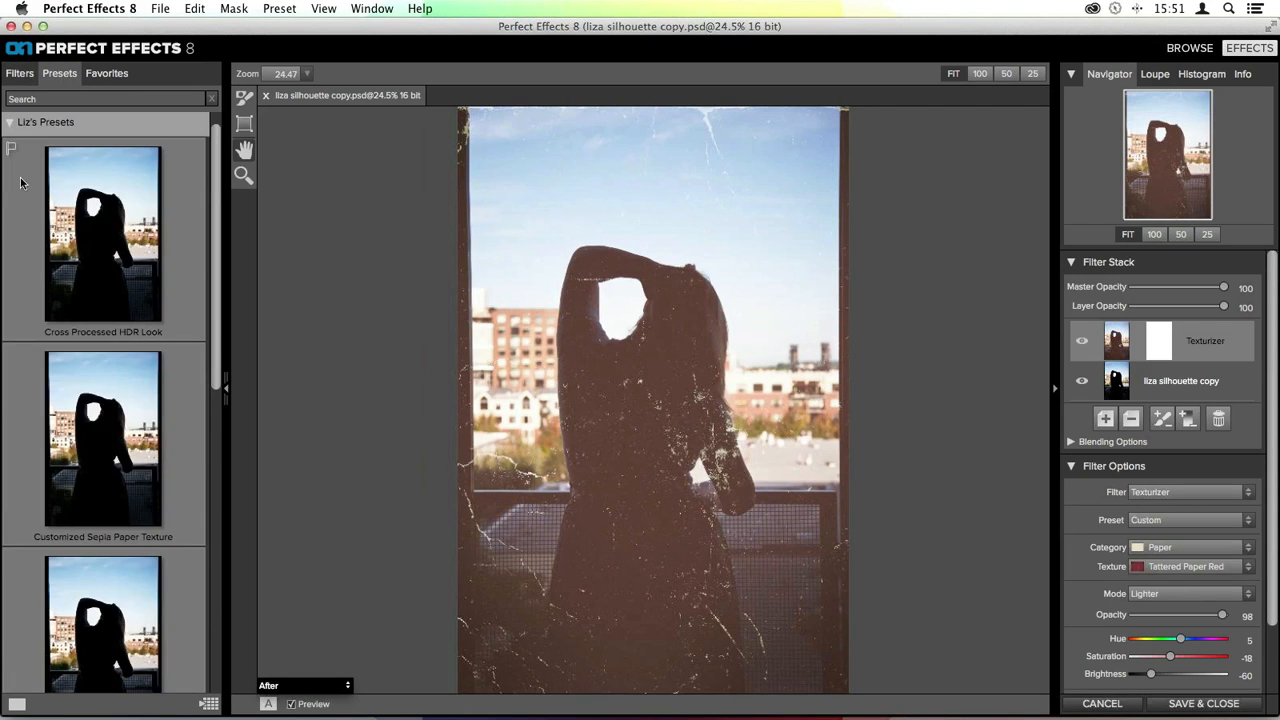
pyautogui.scroll(-2, 165, 338)
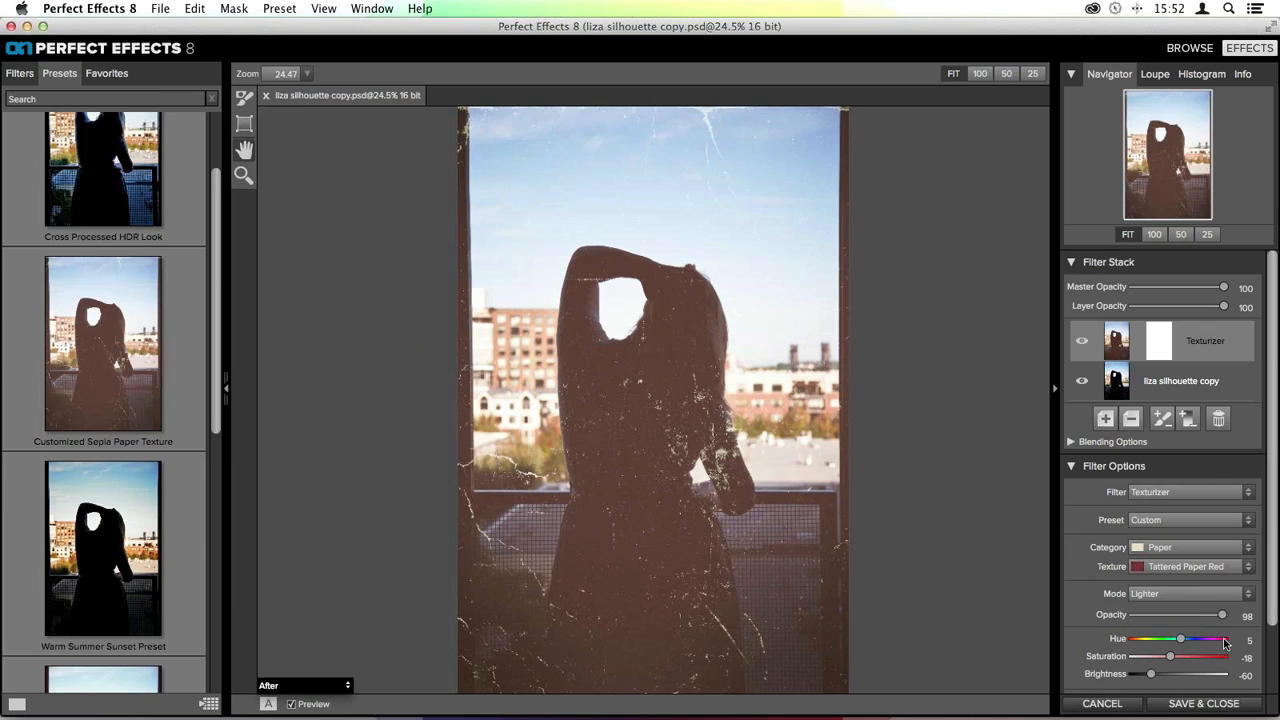
pyautogui.click(1200, 705)
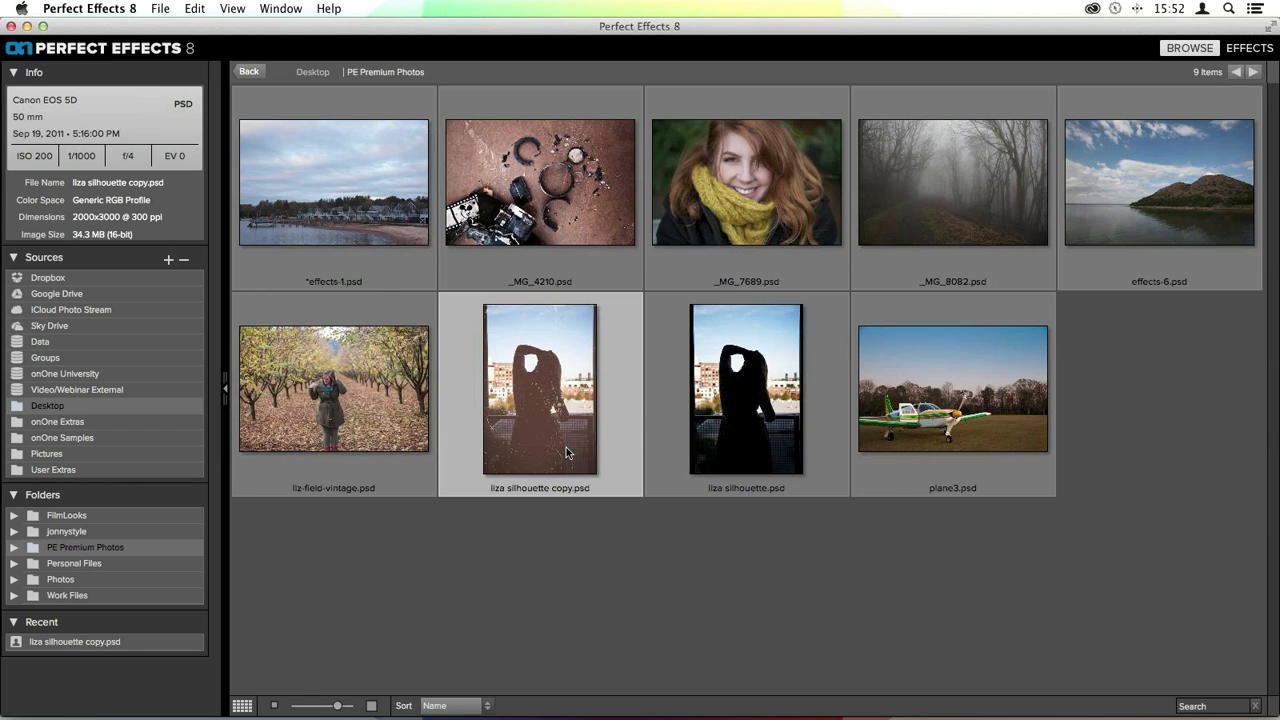
# Compare liza silhouette copy.psd with the original liza silhouette.psd at full view, and return to the PE Premium Photos thumbnails
pyautogui.doubleClick(575, 398)
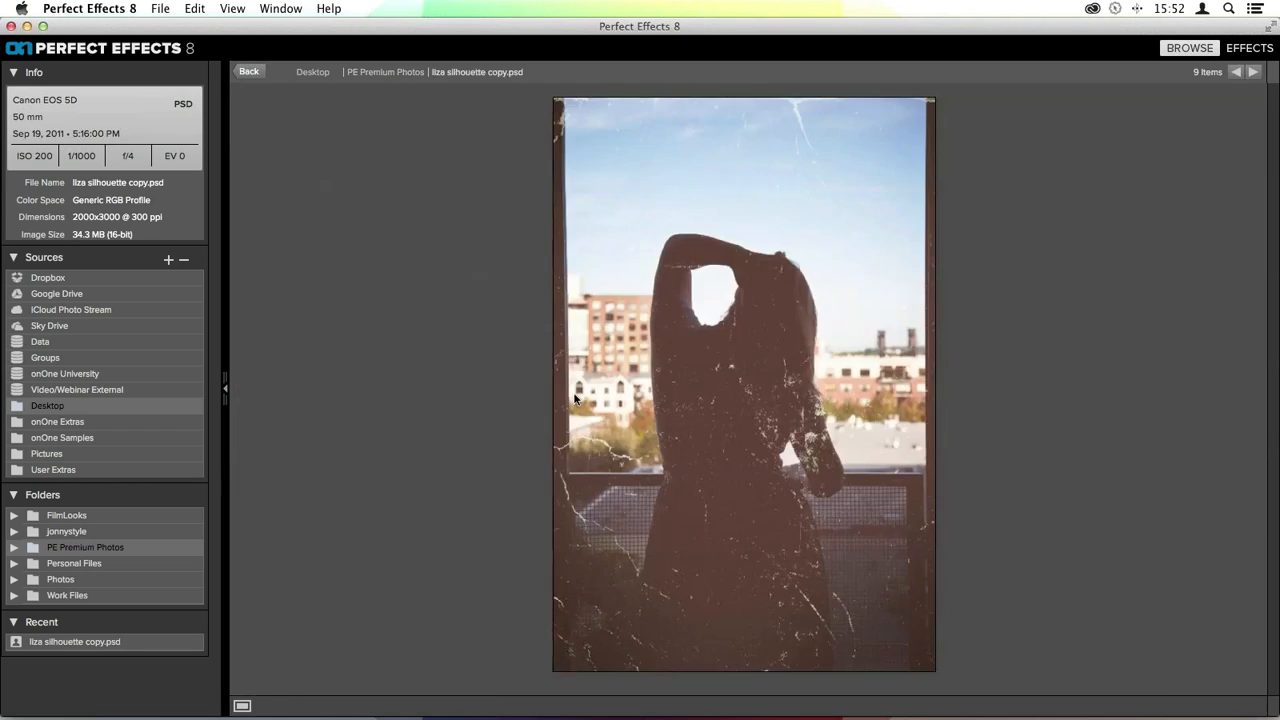
pyautogui.press('Right')
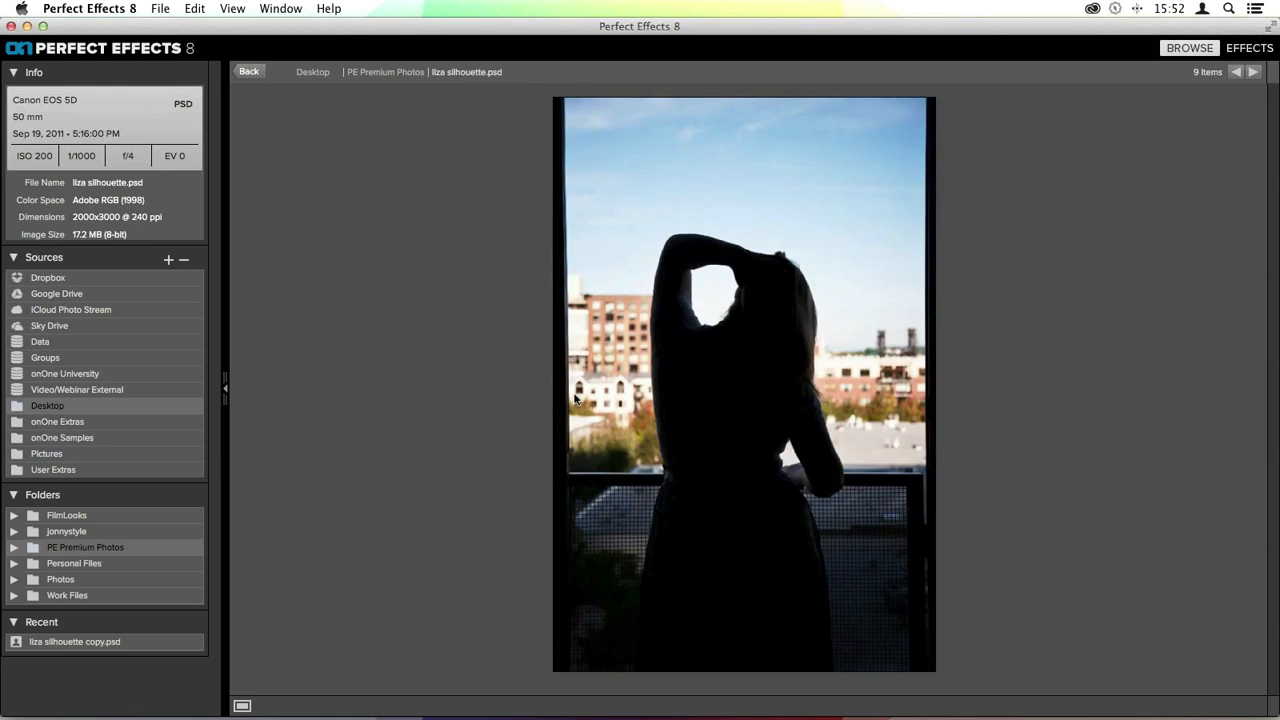
pyautogui.press('Left')
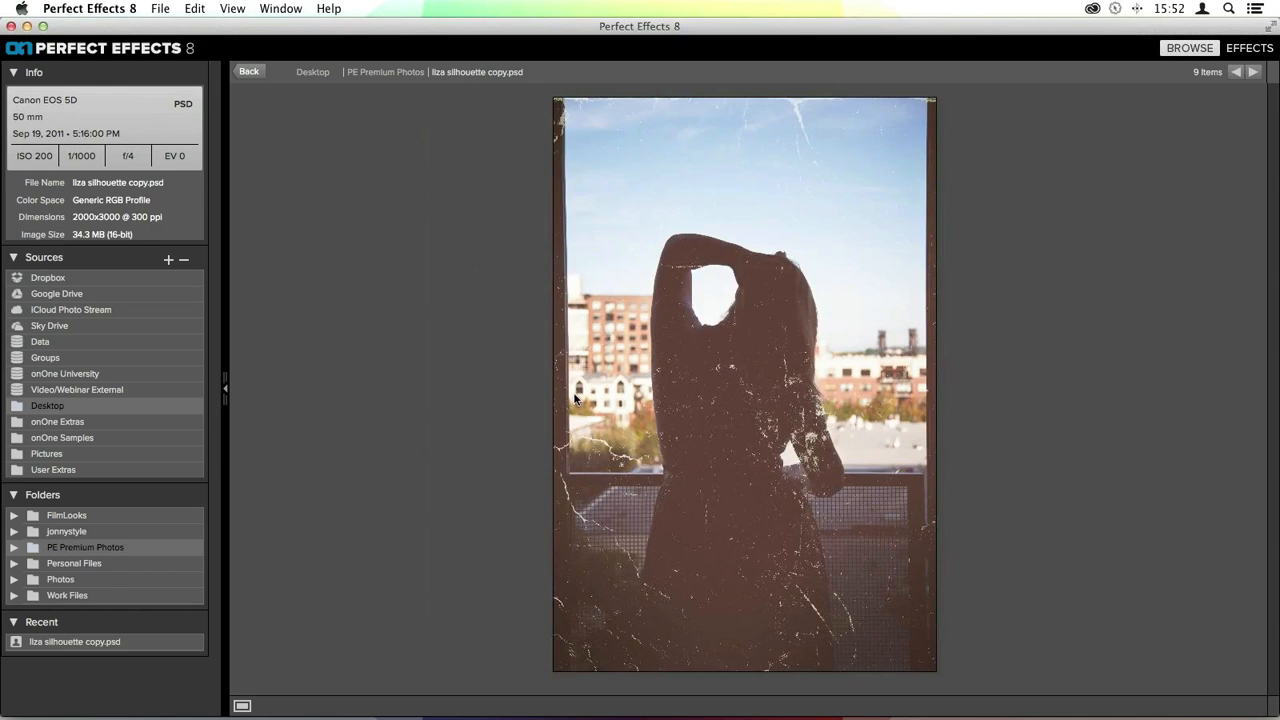
pyautogui.press('Right')
pyautogui.press('Left')
pyautogui.press('Right')
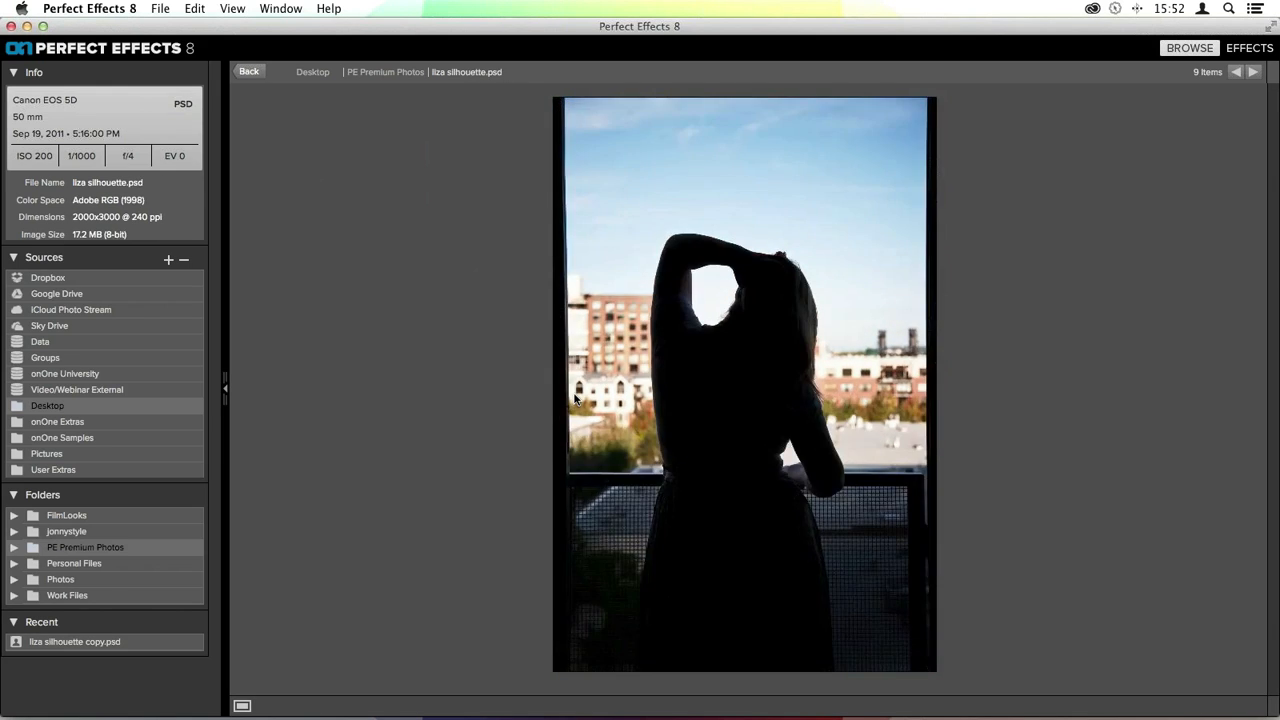
pyautogui.press('Left')
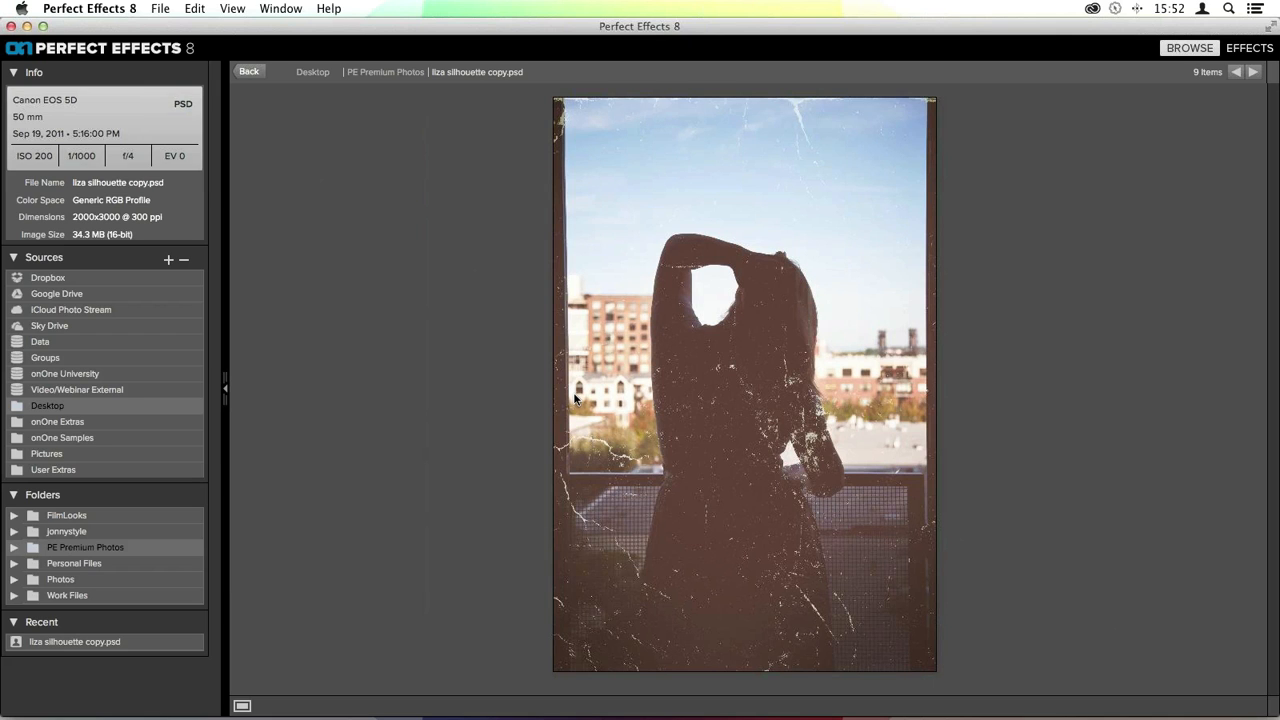
pyautogui.doubleClick(575, 399)
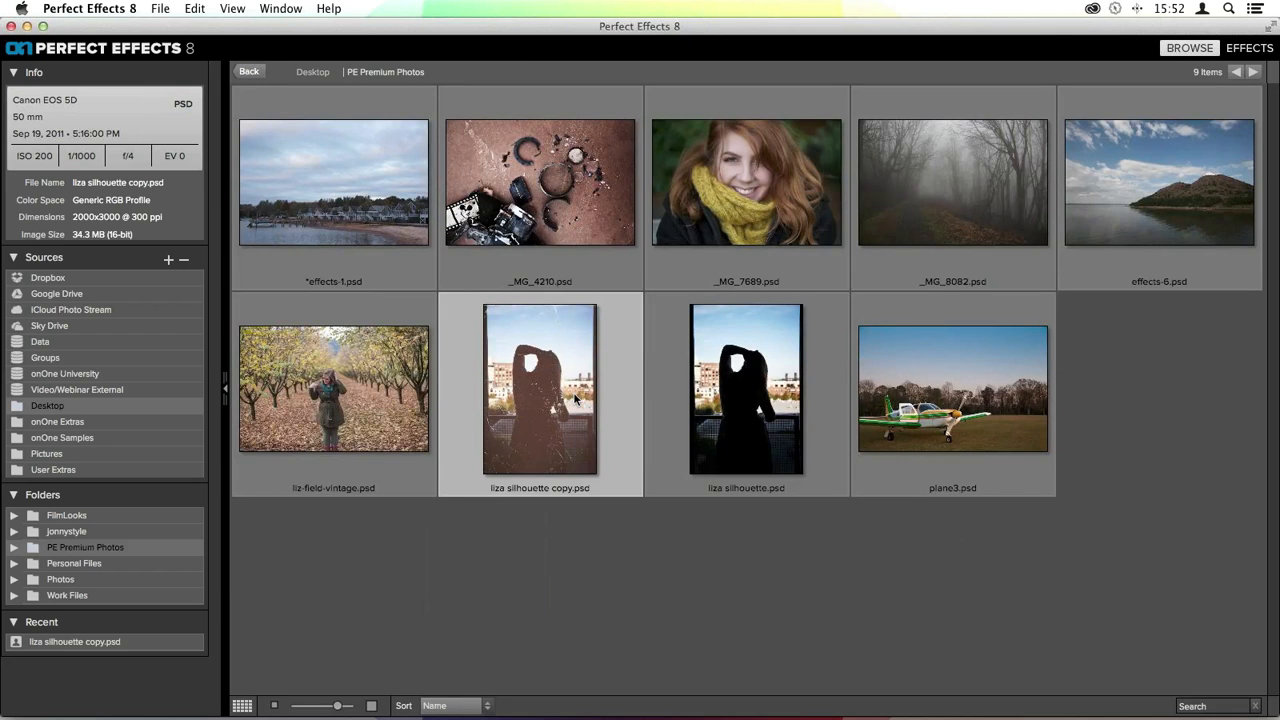